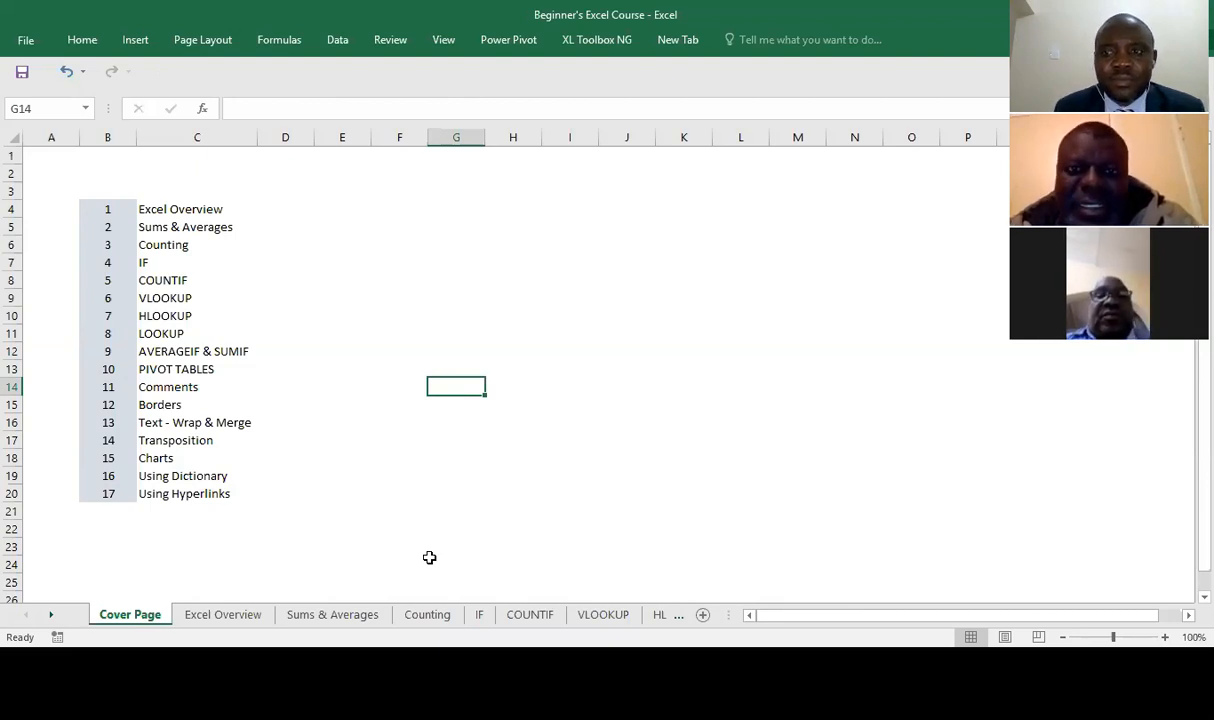
Open the Excel Overview worksheet from the cover page to show its numbered topic list.
{"action": "left_click", "coordinate": [511, 365]}
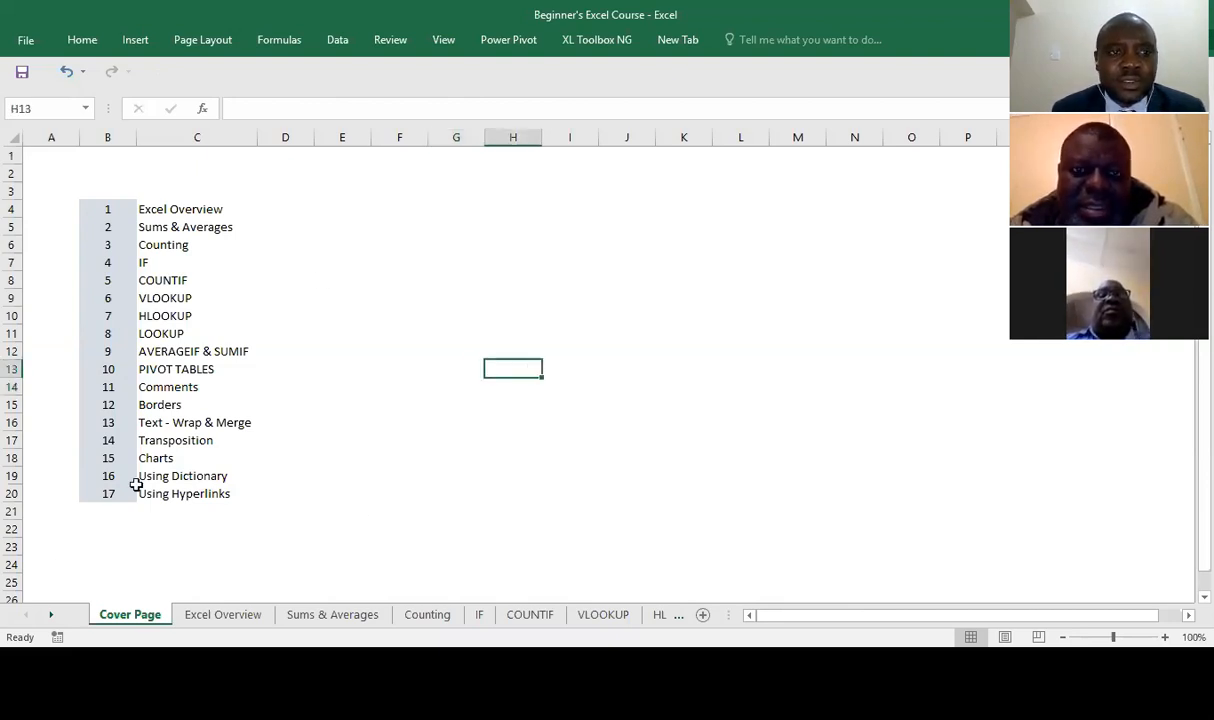
{"action": "left_click", "coordinate": [95, 331]}
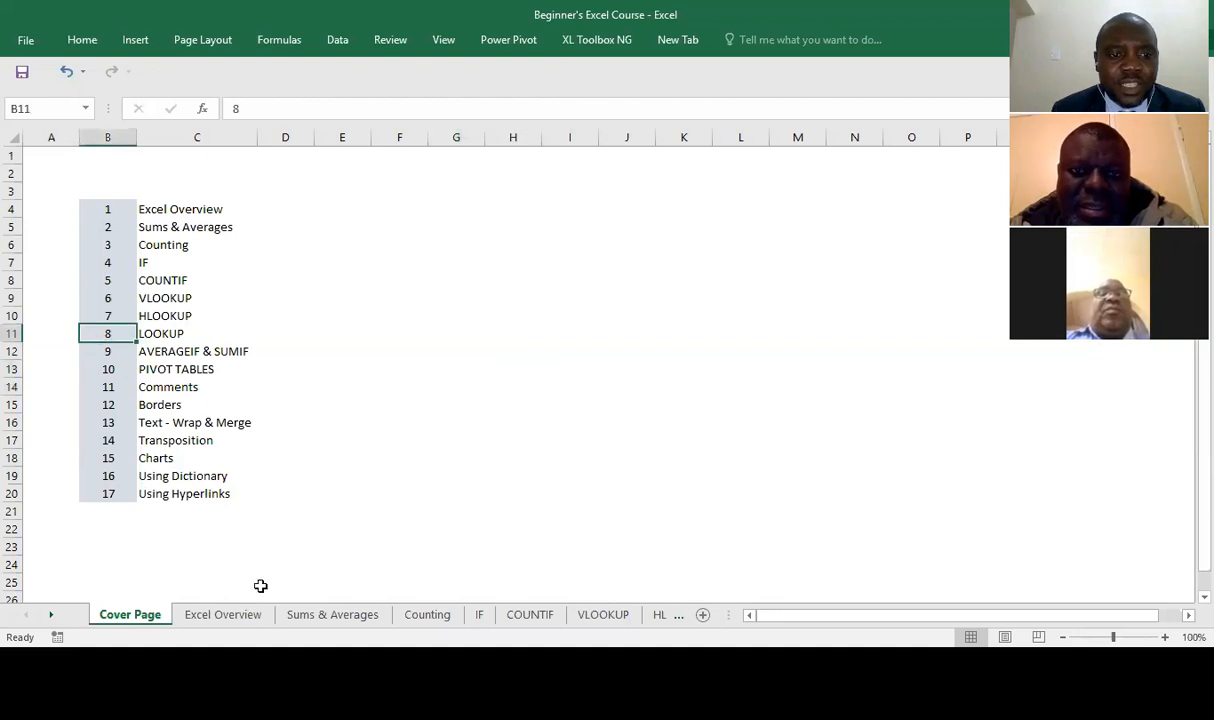
{"action": "left_click", "coordinate": [213, 615]}
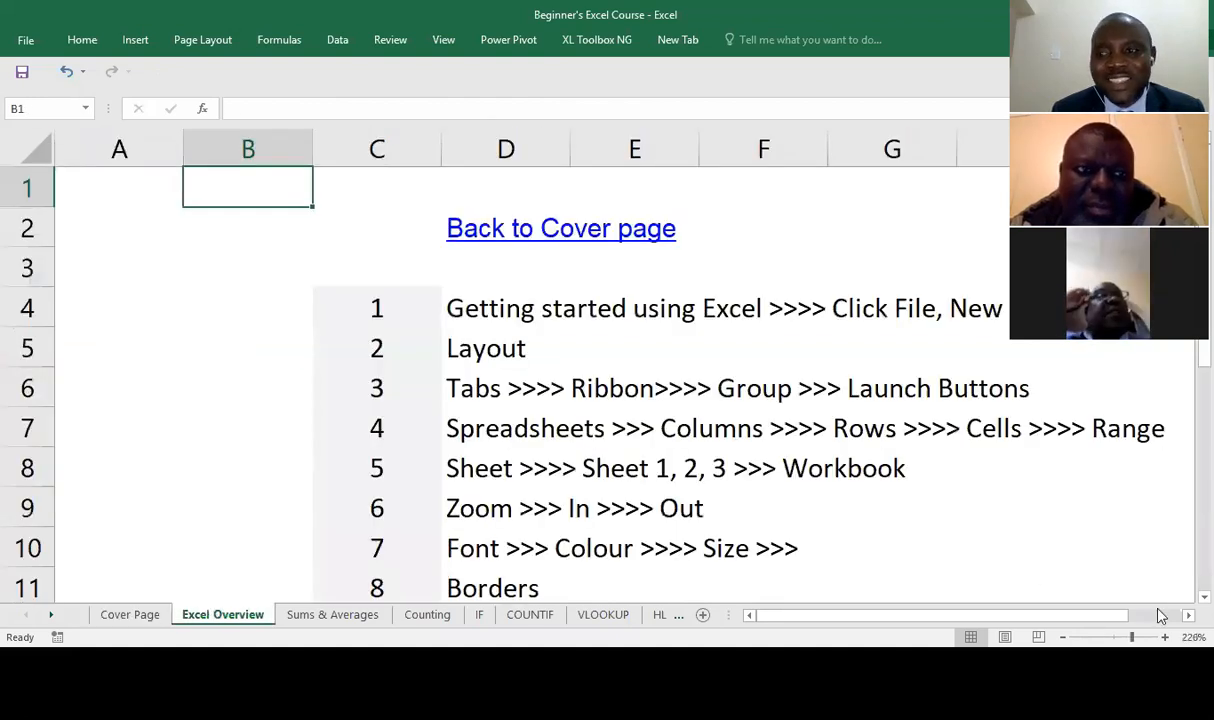
{"action": "scroll", "coordinate": [600, 380], "scroll_direction": "right", "scroll_amount": 1}
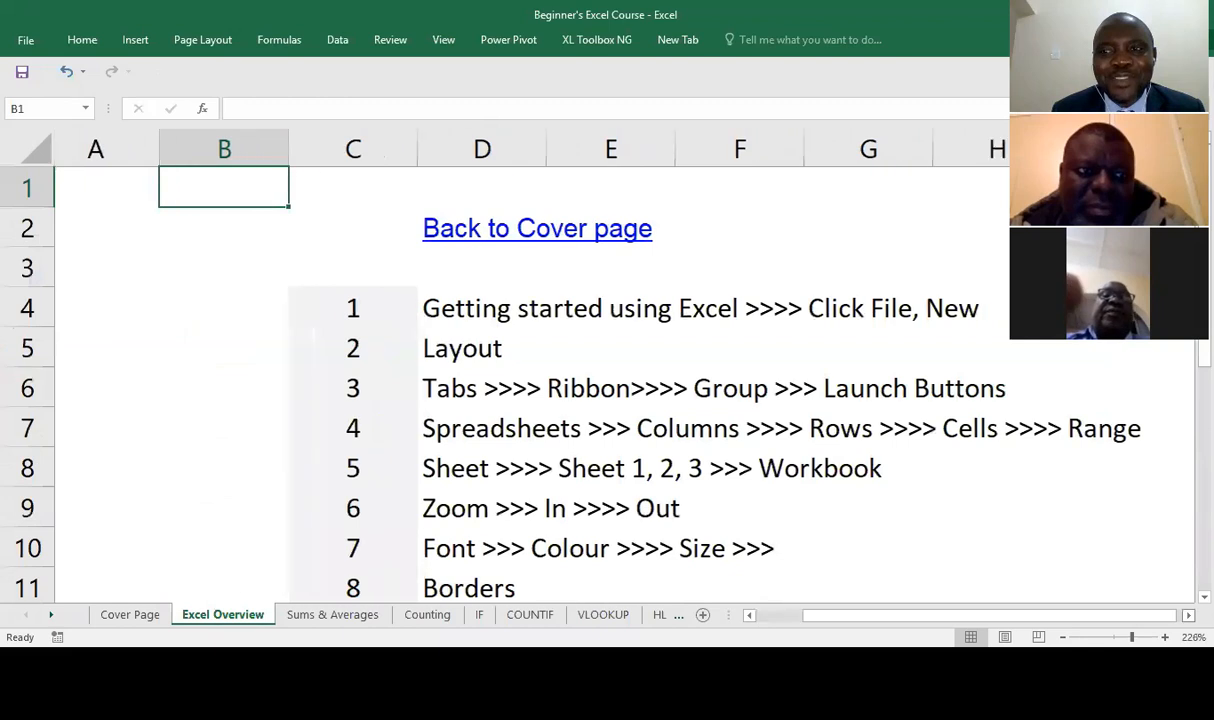
{"action": "scroll", "coordinate": [530, 380], "scroll_direction": "right", "scroll_amount": 1}
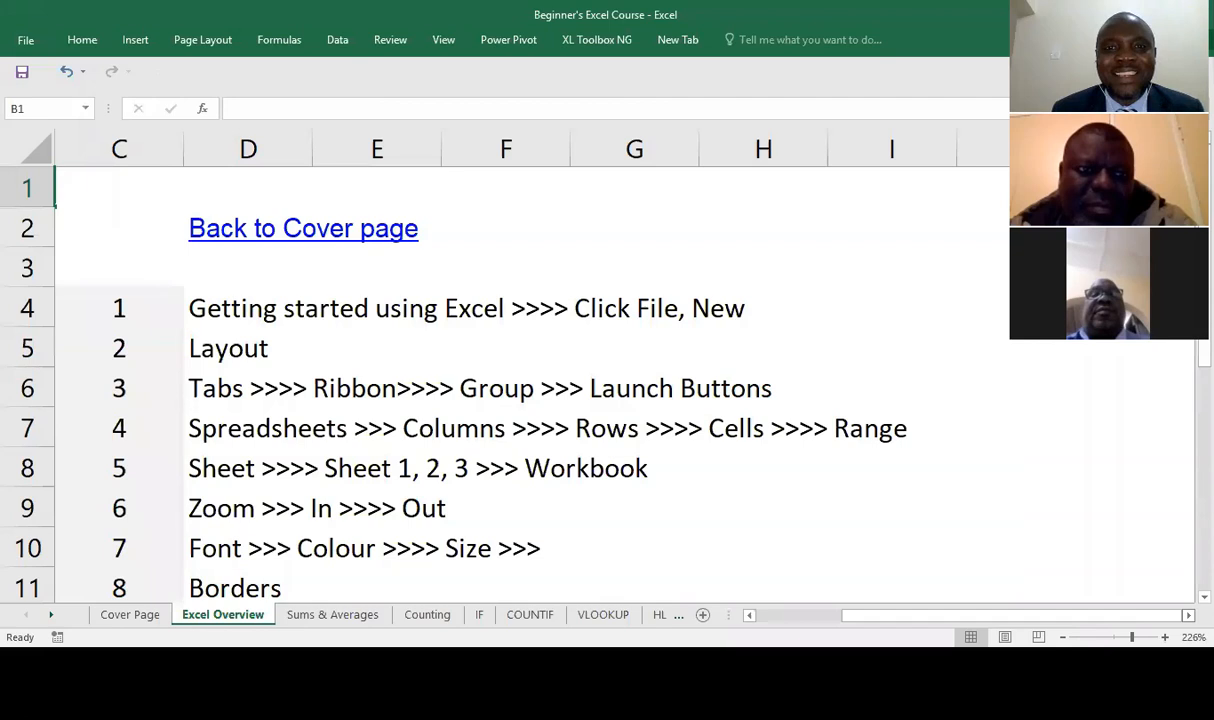
Turn on the gridlines for the Excel Overview worksheet.
{"action": "left_click", "coordinate": [298, 362]}
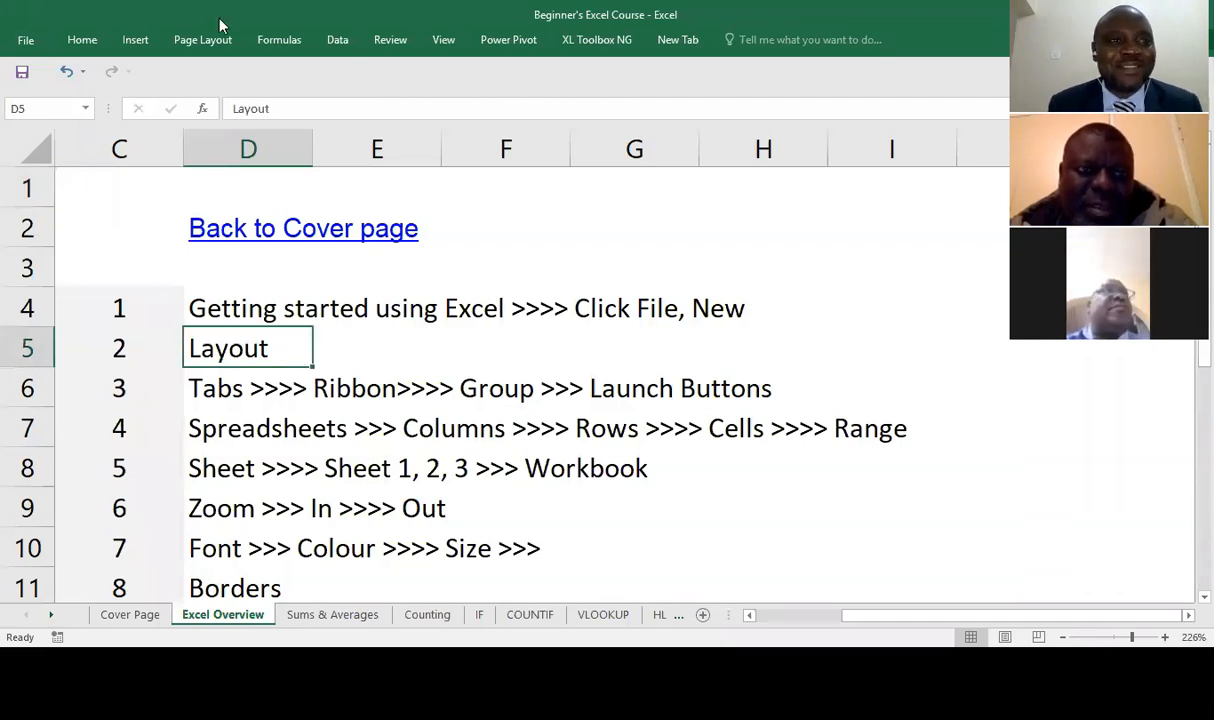
{"action": "left_click", "coordinate": [440, 45]}
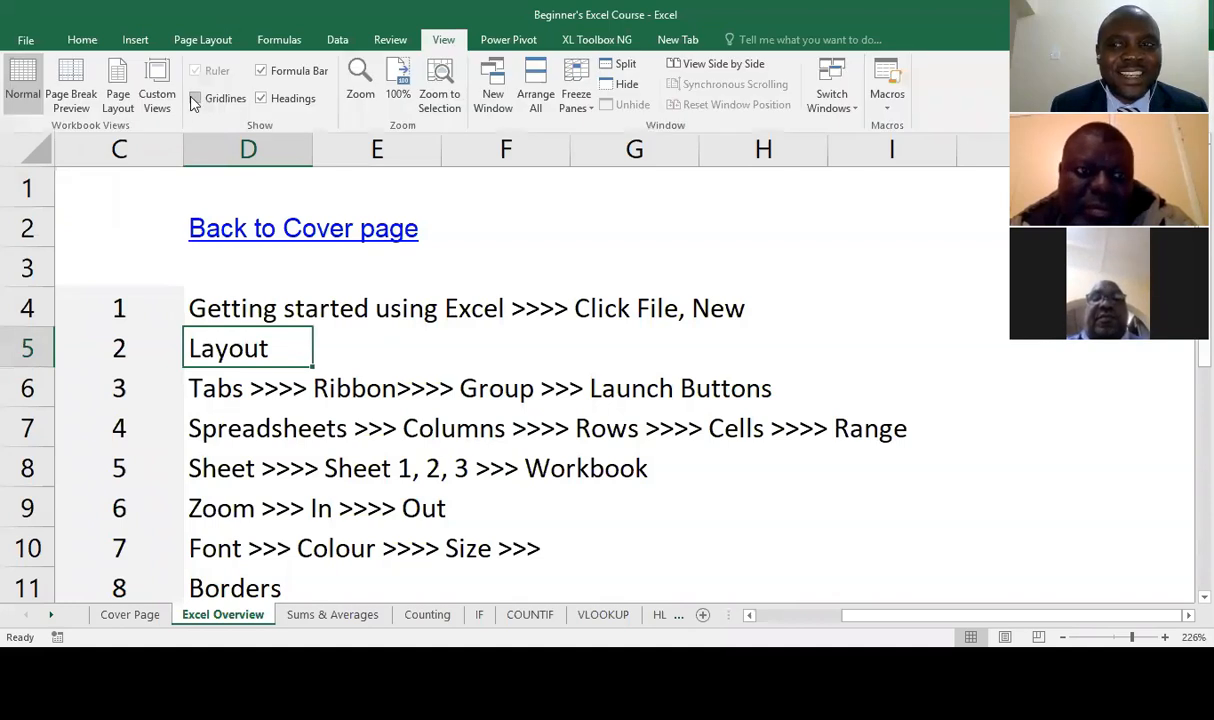
{"action": "left_click", "coordinate": [546, 270]}
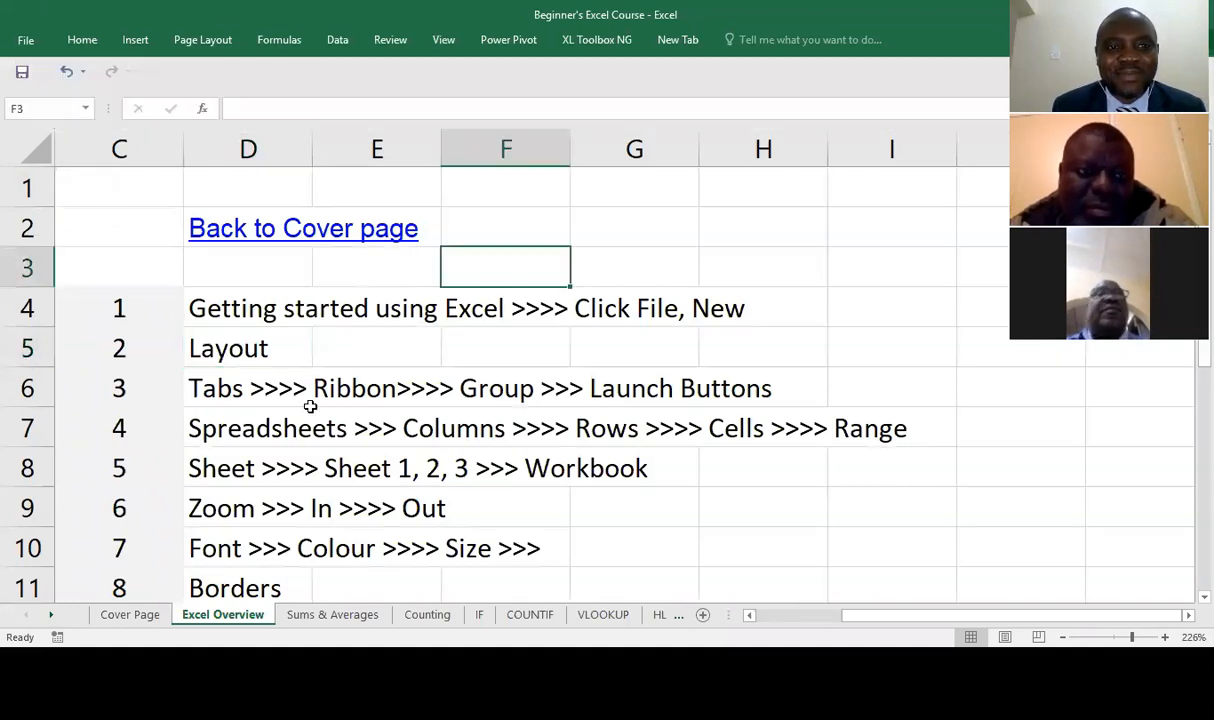
Move cell by cell down and up the topic list in column D, finishing on cell C4.
{"action": "left_click", "coordinate": [257, 348]}
{"action": "key", "text": "Down"}
{"action": "key", "text": "Down"}
{"action": "key", "text": "Down"}
{"action": "key", "text": "Down"}
{"action": "key", "text": "Down"}
{"action": "key", "text": "Down"}
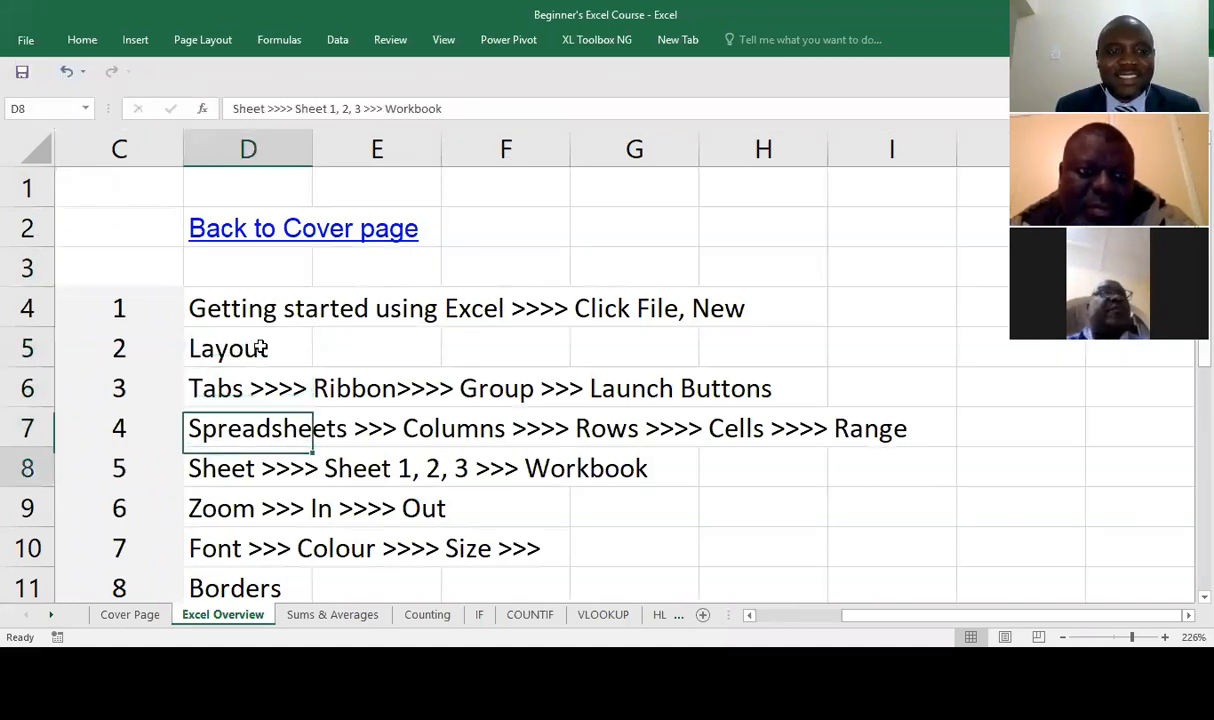
{"action": "scroll", "coordinate": [260, 348], "scroll_direction": "down", "scroll_amount": 1}
{"action": "key", "text": "Up"}
{"action": "key", "text": "Up"}
{"action": "key", "text": "Up"}
{"action": "key", "text": "Up"}
{"action": "key", "text": "Up"}
{"action": "key", "text": "Up"}
{"action": "key", "text": "Up"}
{"action": "key", "text": "Down"}
{"action": "key", "text": "Up"}
{"action": "key", "text": "Up"}
{"action": "key", "text": "Up"}
{"action": "key", "text": "Up"}
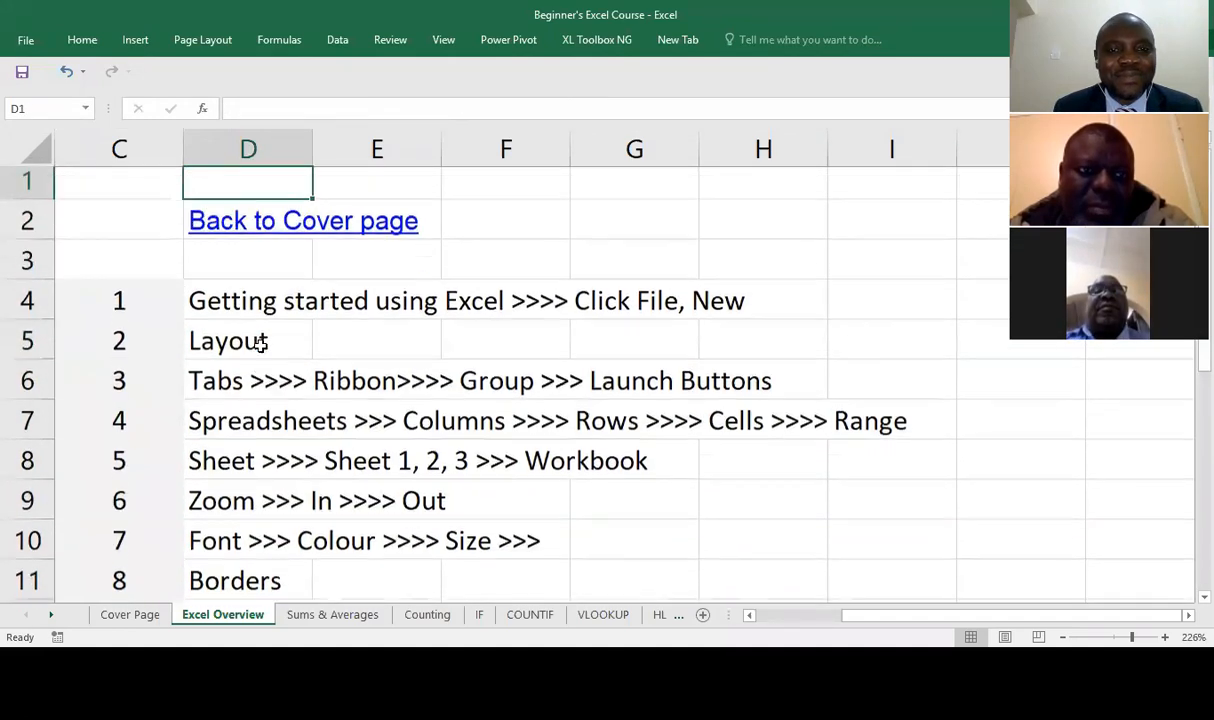
{"action": "key", "text": "Down"}
{"action": "key", "text": "Down"}
{"action": "key", "text": "Down"}
{"action": "key", "text": "Up"}
{"action": "key", "text": "Down"}
{"action": "key", "text": "Left"}
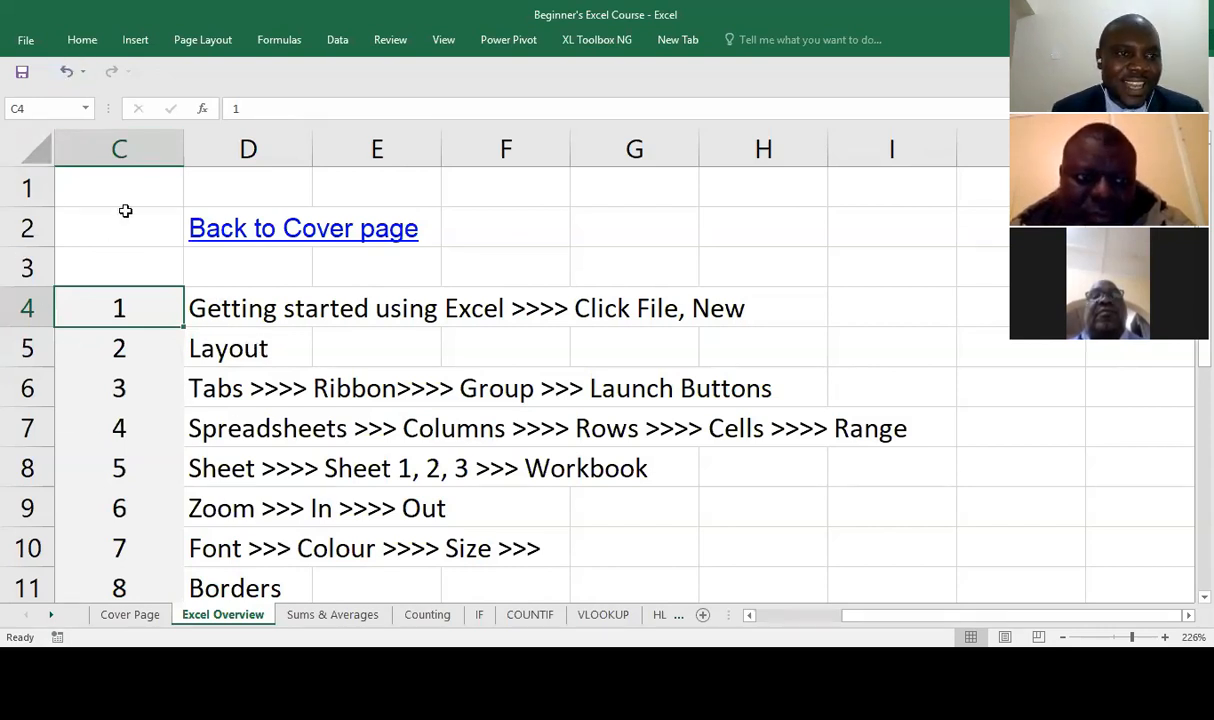
Highlight rows 3, 4 and 5 one at a time, followed by columns C and D, and finish on cell D4.
{"action": "left_click", "coordinate": [22, 267]}
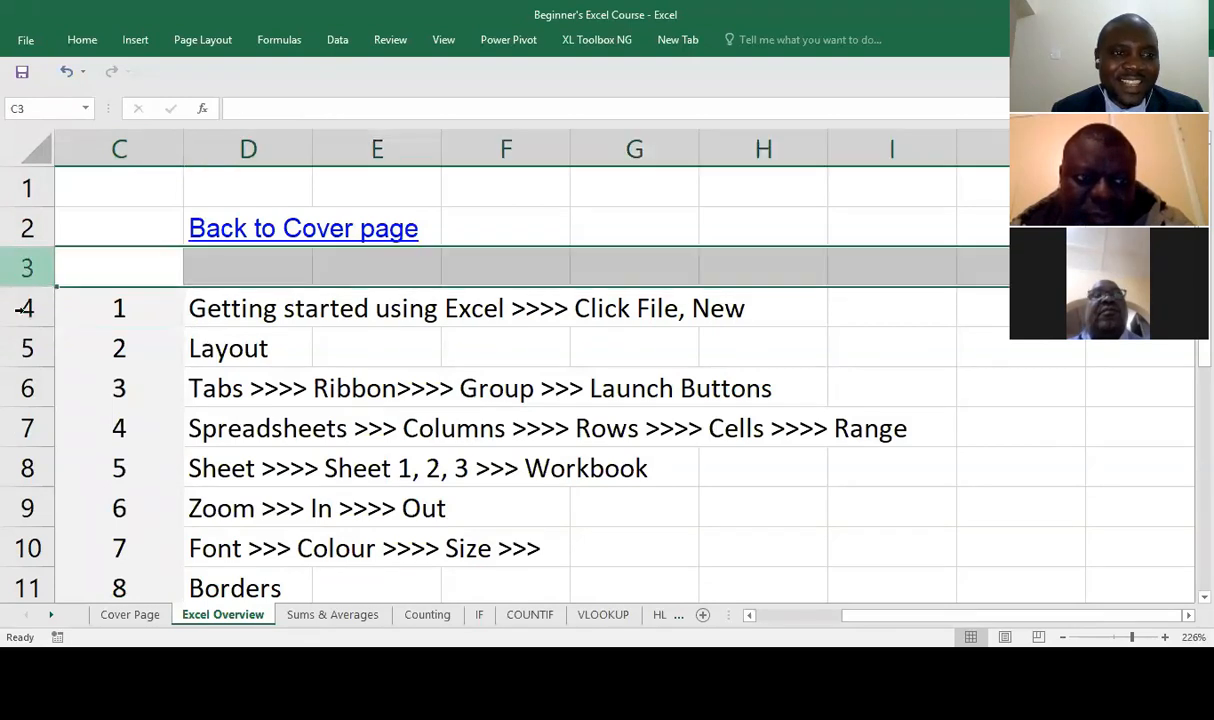
{"action": "left_click", "coordinate": [20, 310]}
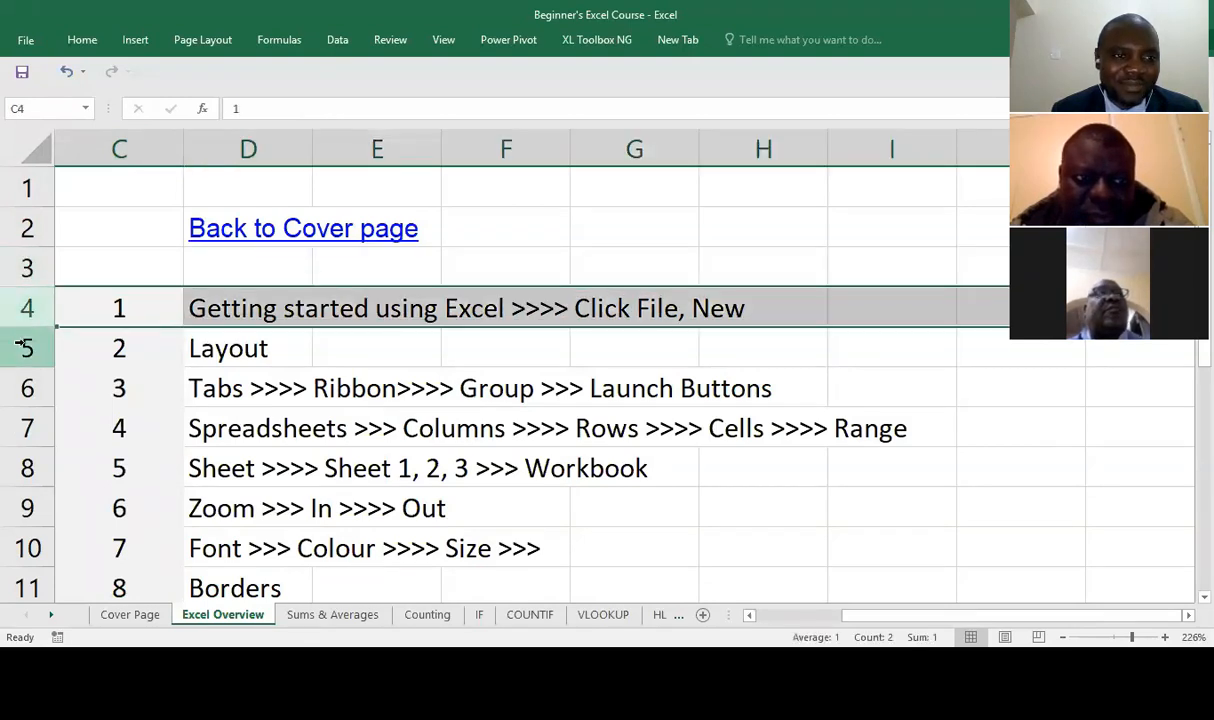
{"action": "left_click", "coordinate": [24, 346]}
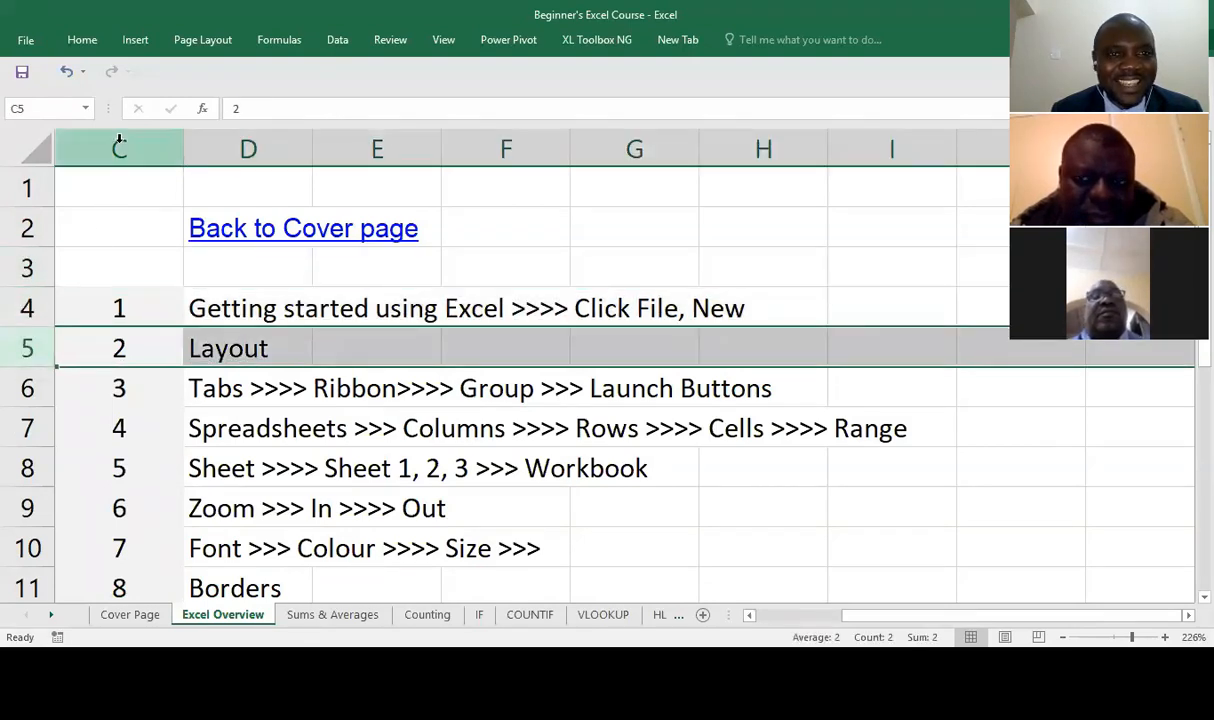
{"action": "left_click", "coordinate": [115, 142]}
{"action": "left_click", "coordinate": [236, 140]}
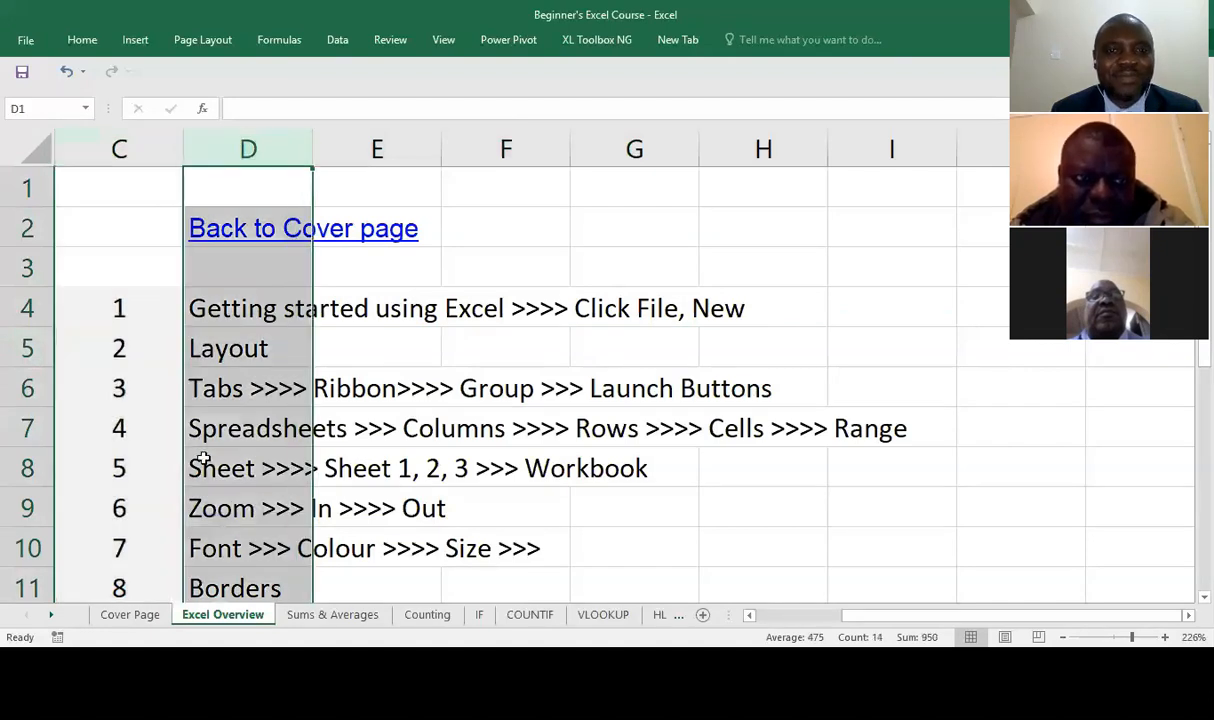
{"action": "left_click", "coordinate": [217, 302]}
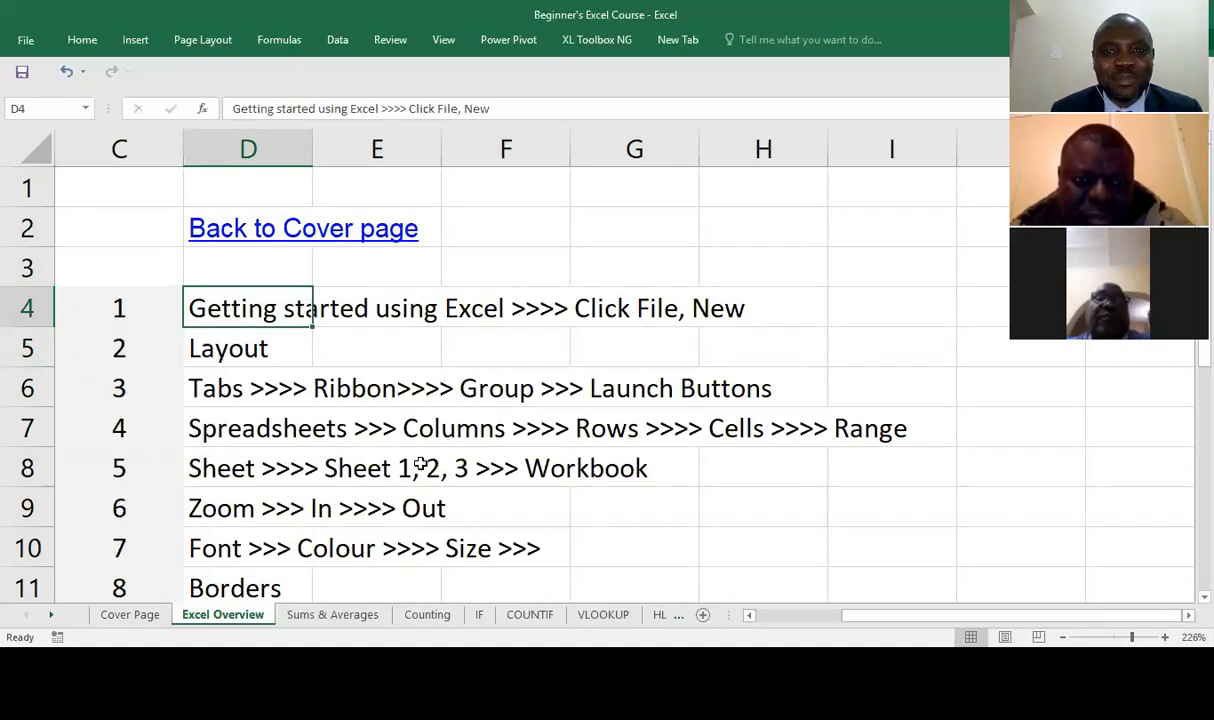
View the options for creating a new workbook and return to the Excel Overview worksheet without creating one.
{"action": "left_click", "coordinate": [26, 42]}
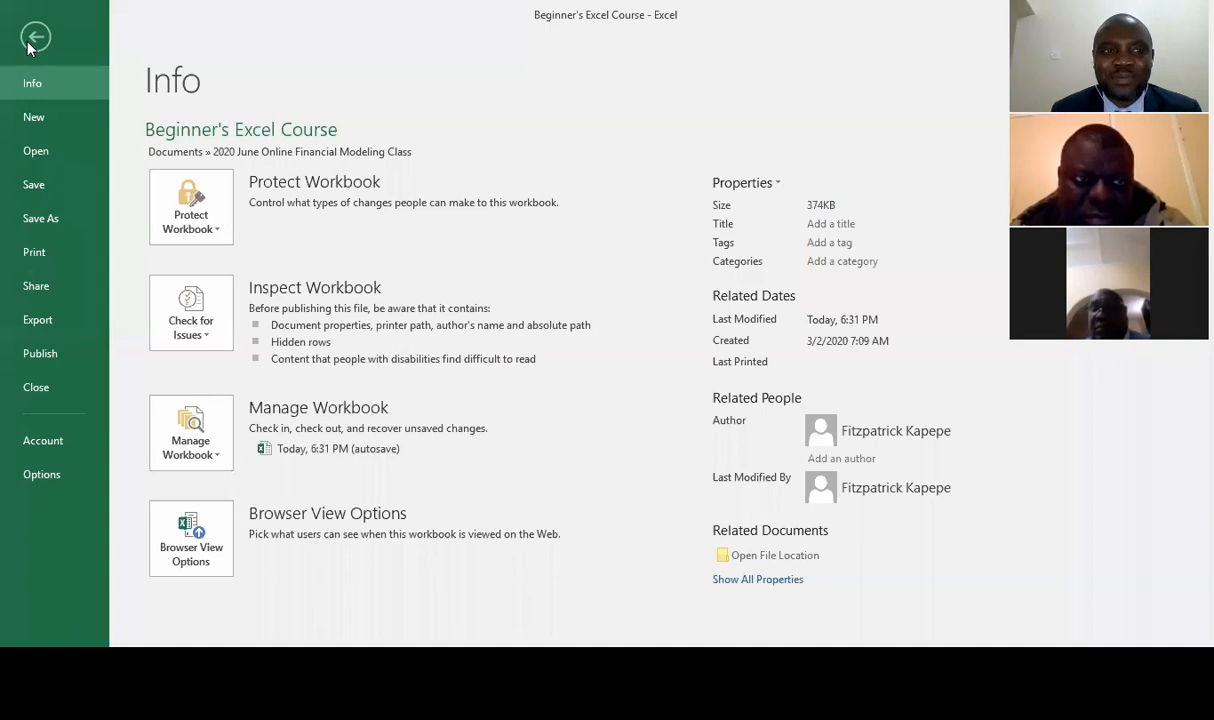
{"action": "left_click", "coordinate": [29, 121]}
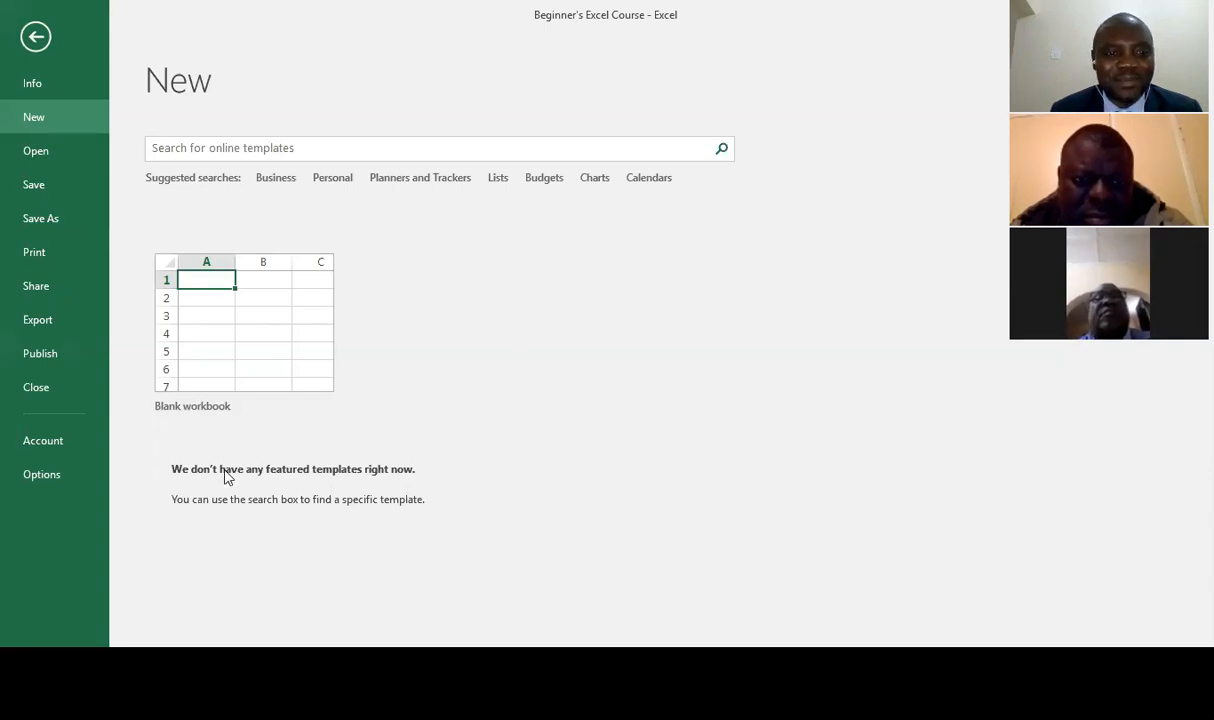
{"action": "left_click", "coordinate": [35, 36]}
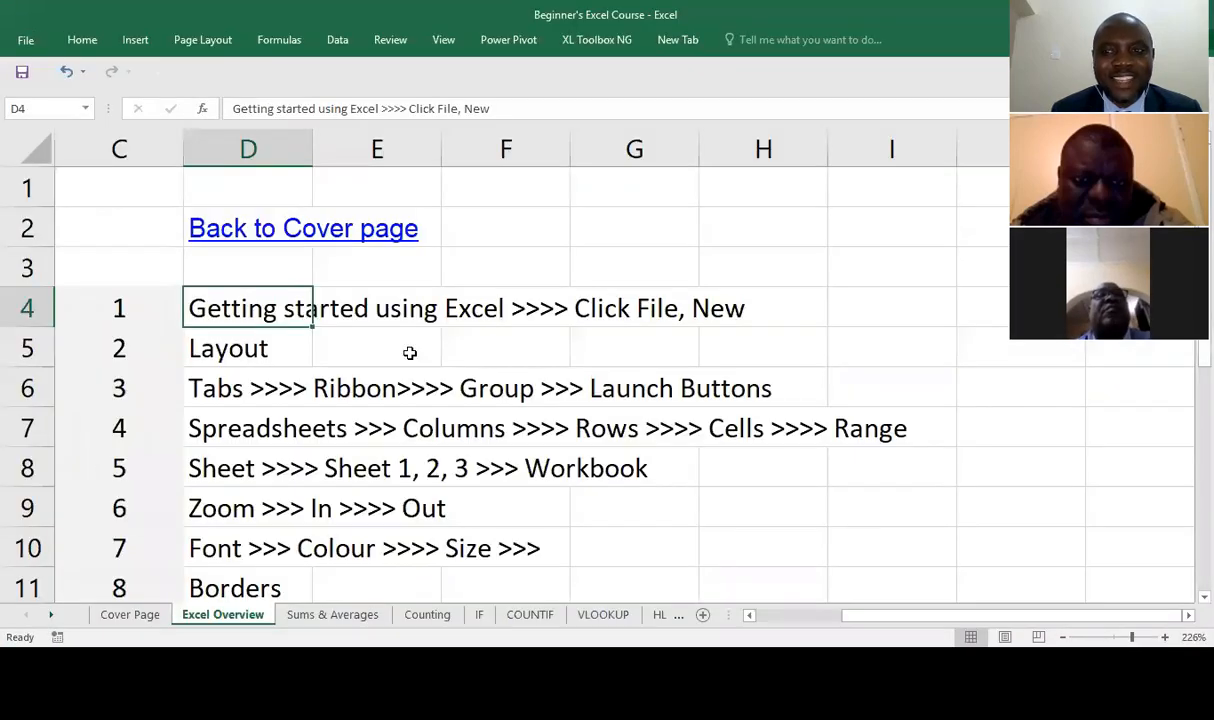
{"action": "left_click", "coordinate": [305, 412]}
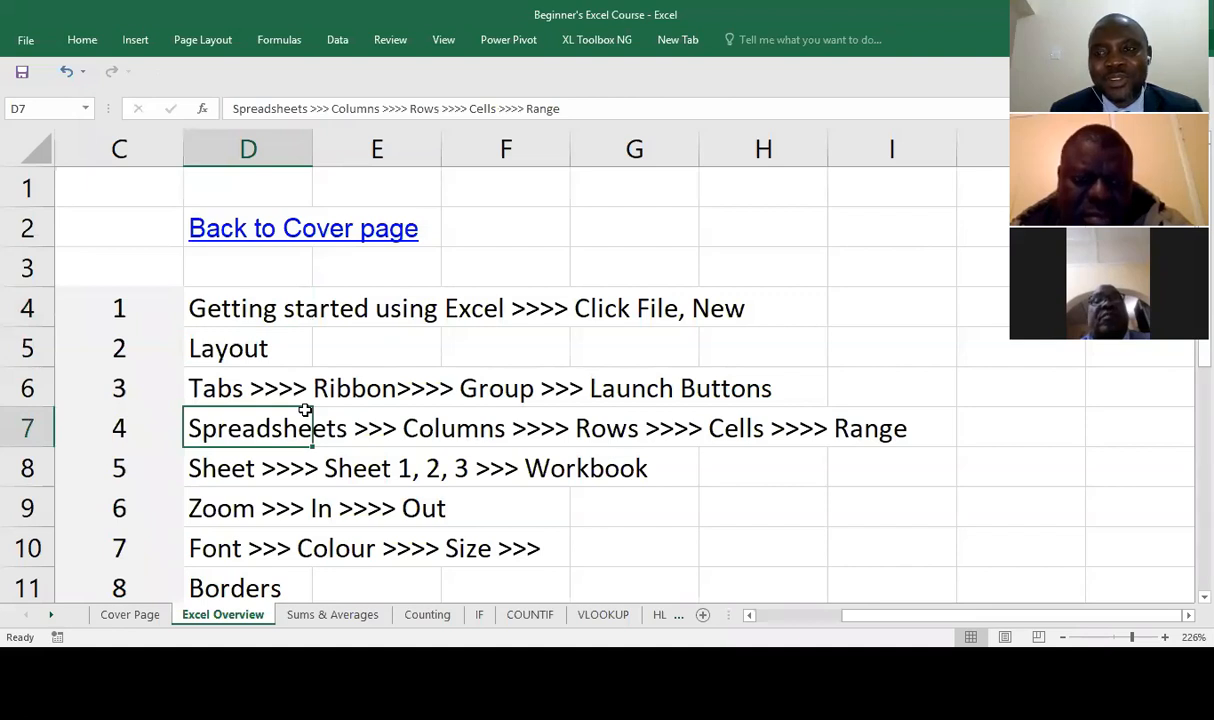
Enter the shortcut note CtrlN in cell G2.
{"action": "left_click", "coordinate": [621, 227]}
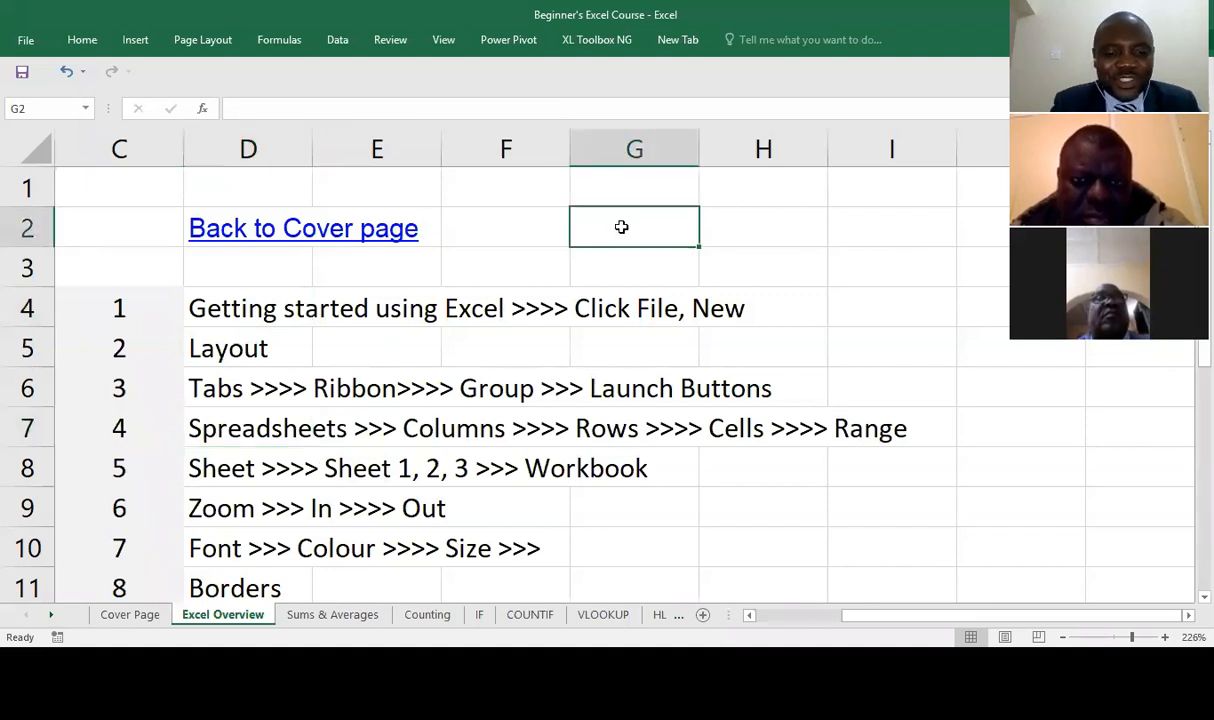
{"action": "type", "text": "CtrlN"}
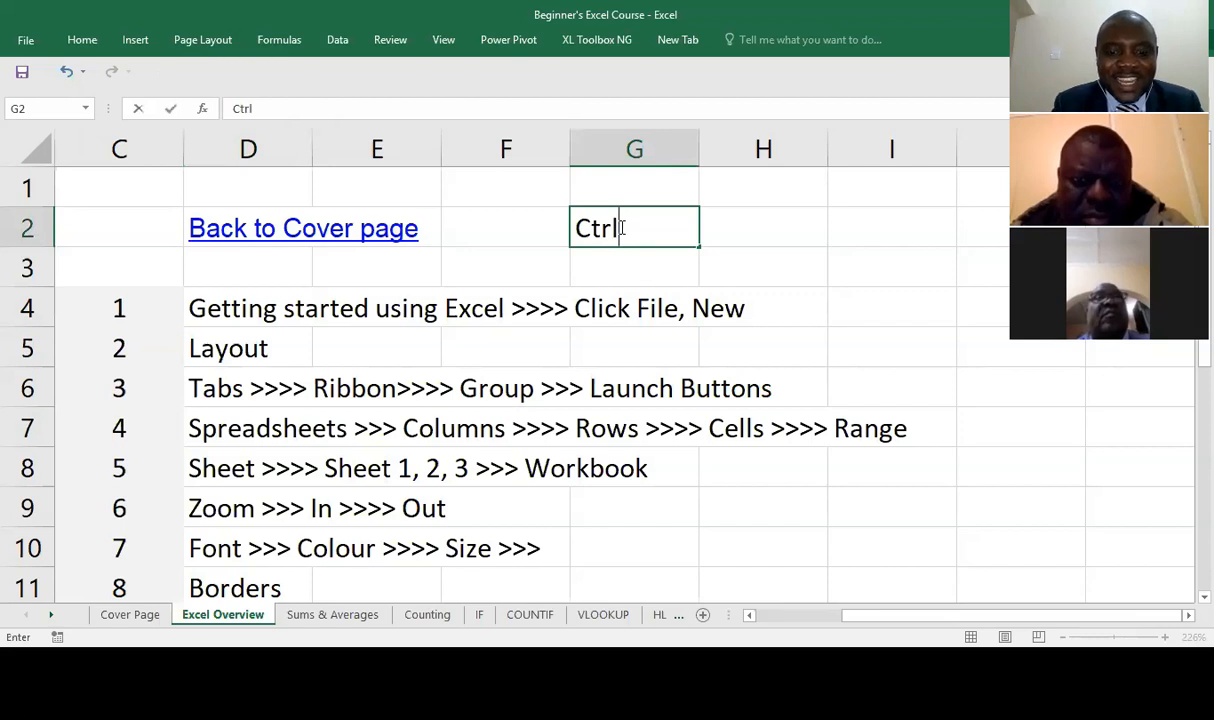
{"action": "left_click", "coordinate": [751, 229]}
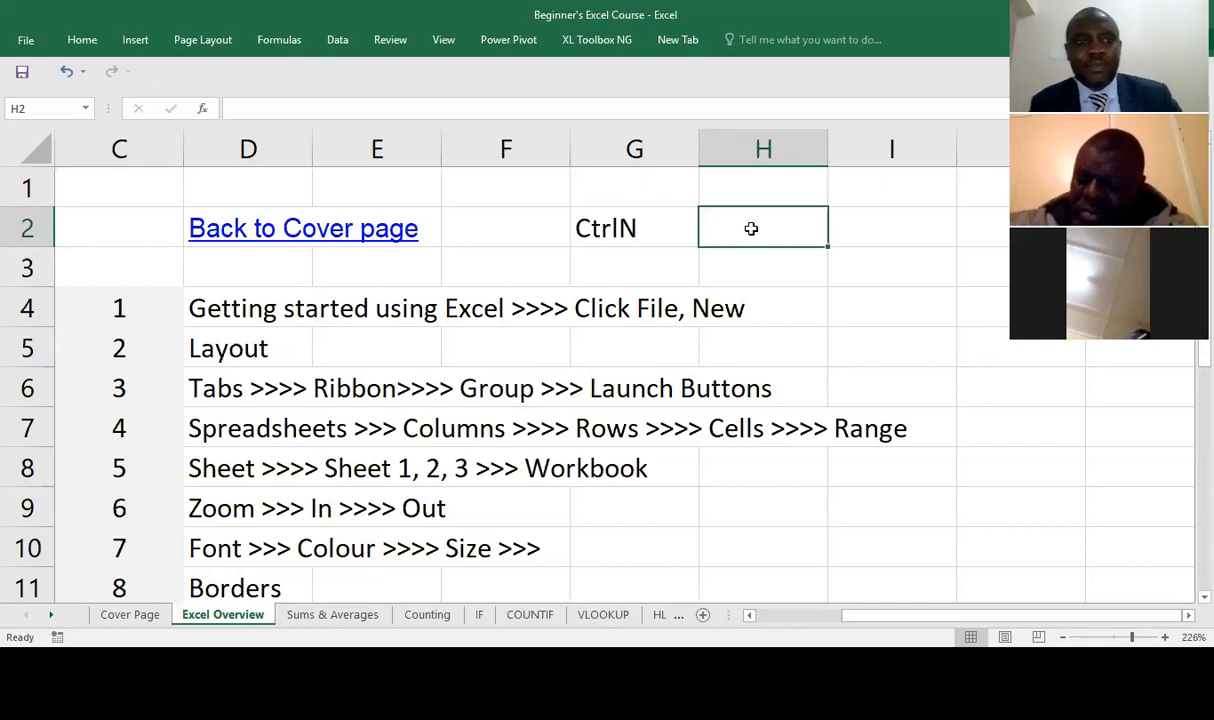
Go through the Layout and Tabs topics in D5 and D6 and examine the Home ribbon's command groups.
{"action": "left_click", "coordinate": [212, 348]}
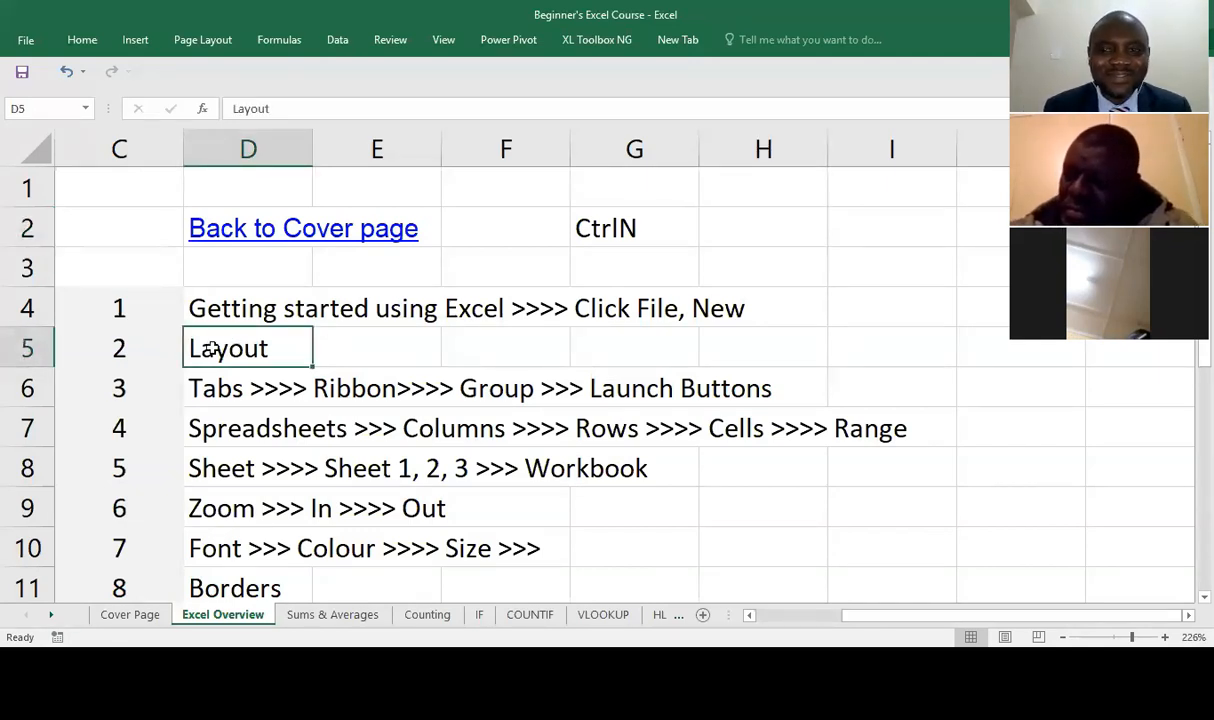
{"action": "key", "text": "Return"}
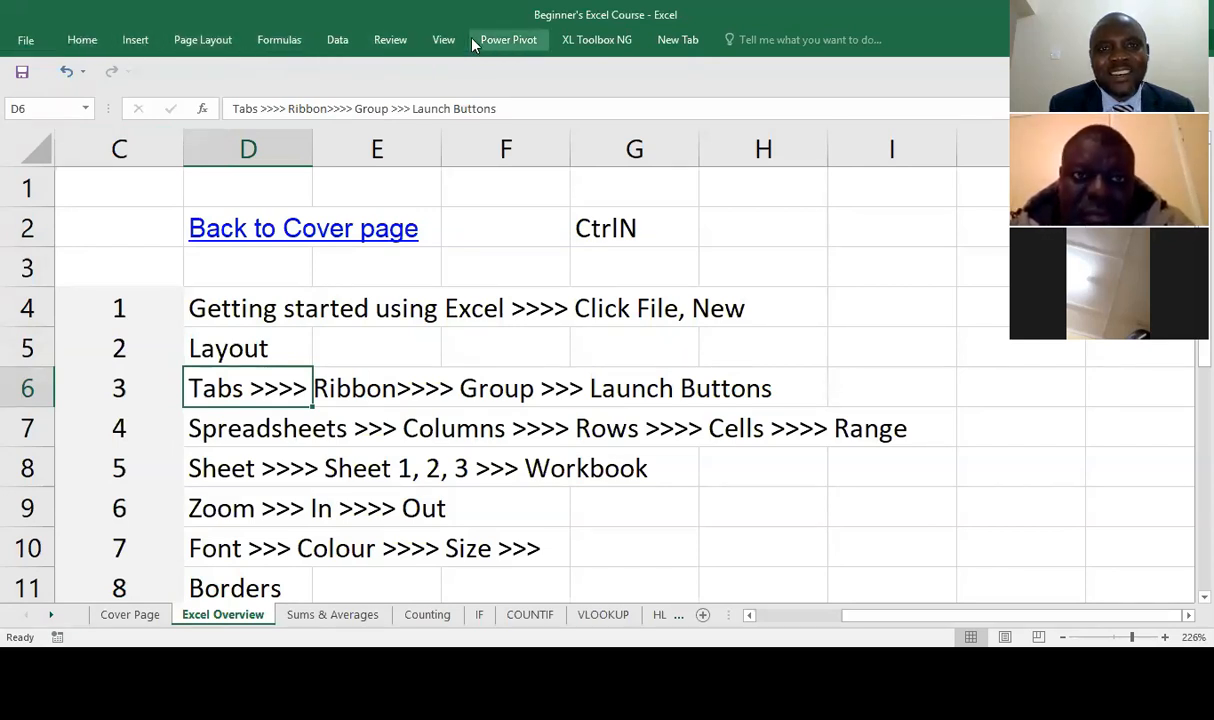
{"action": "left_click", "coordinate": [83, 40]}
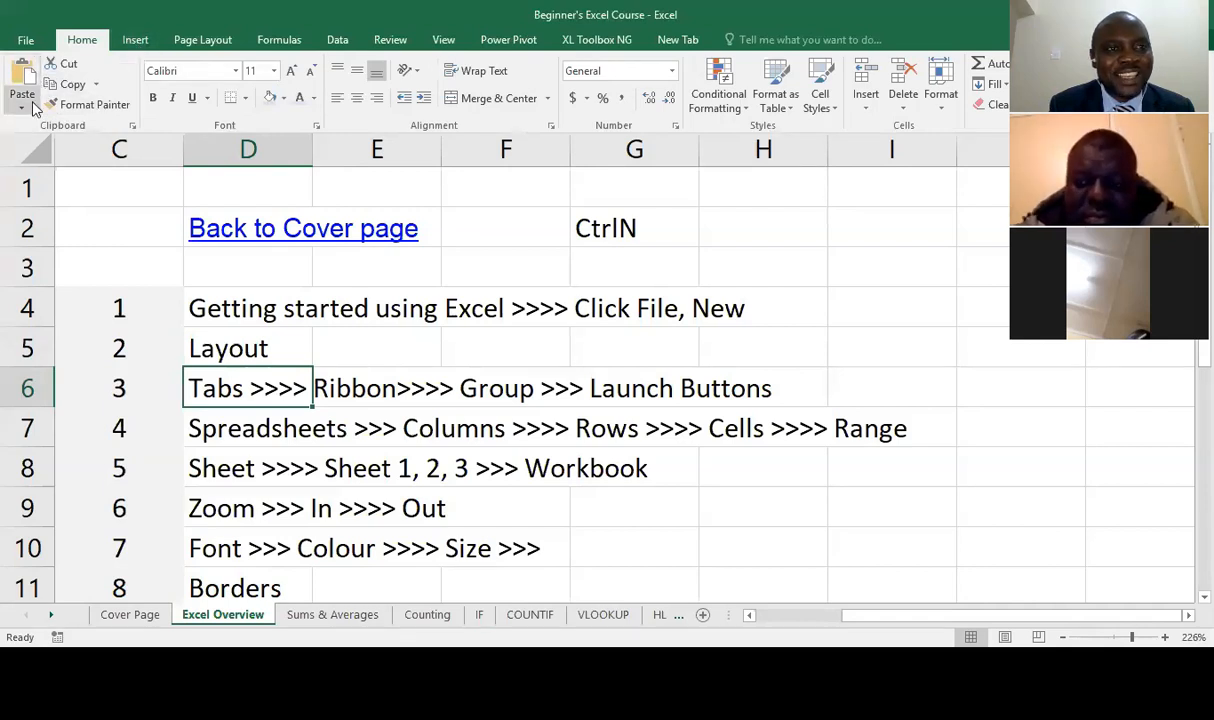
Insert a straight arrow shape running from just below the CtrlN note diagonally down to the word Cells in row 7.
{"action": "left_click", "coordinate": [136, 41]}
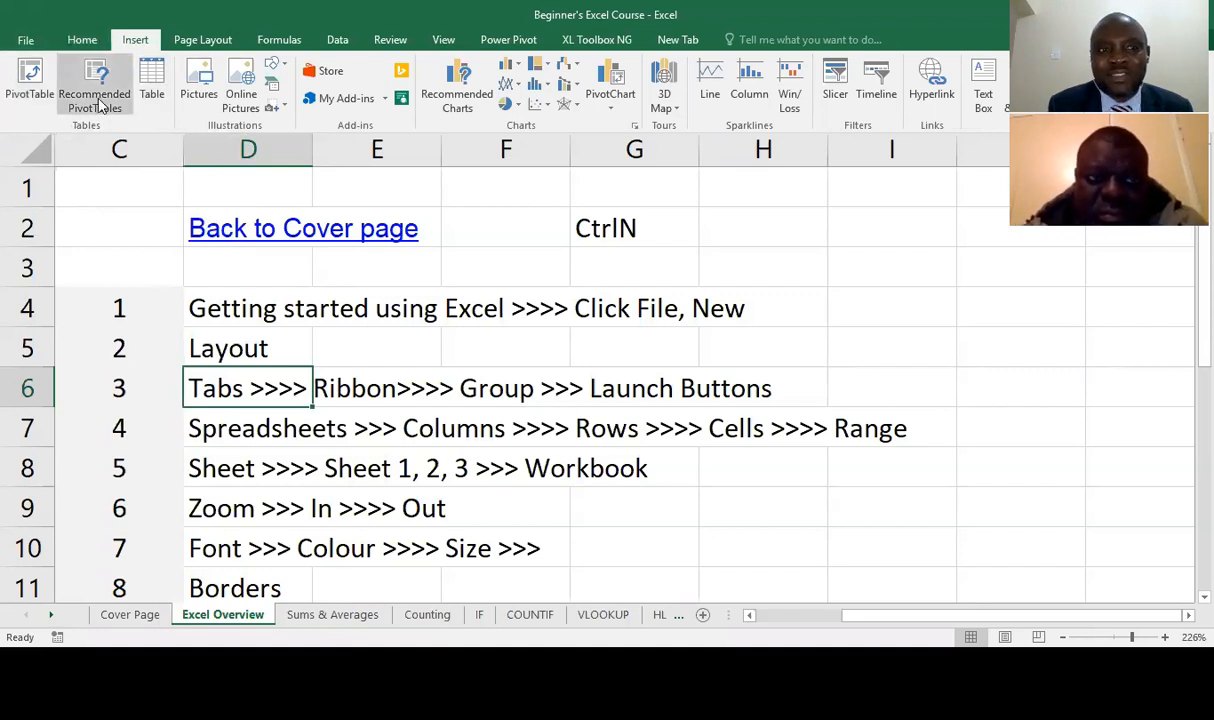
{"action": "left_click", "coordinate": [276, 67]}
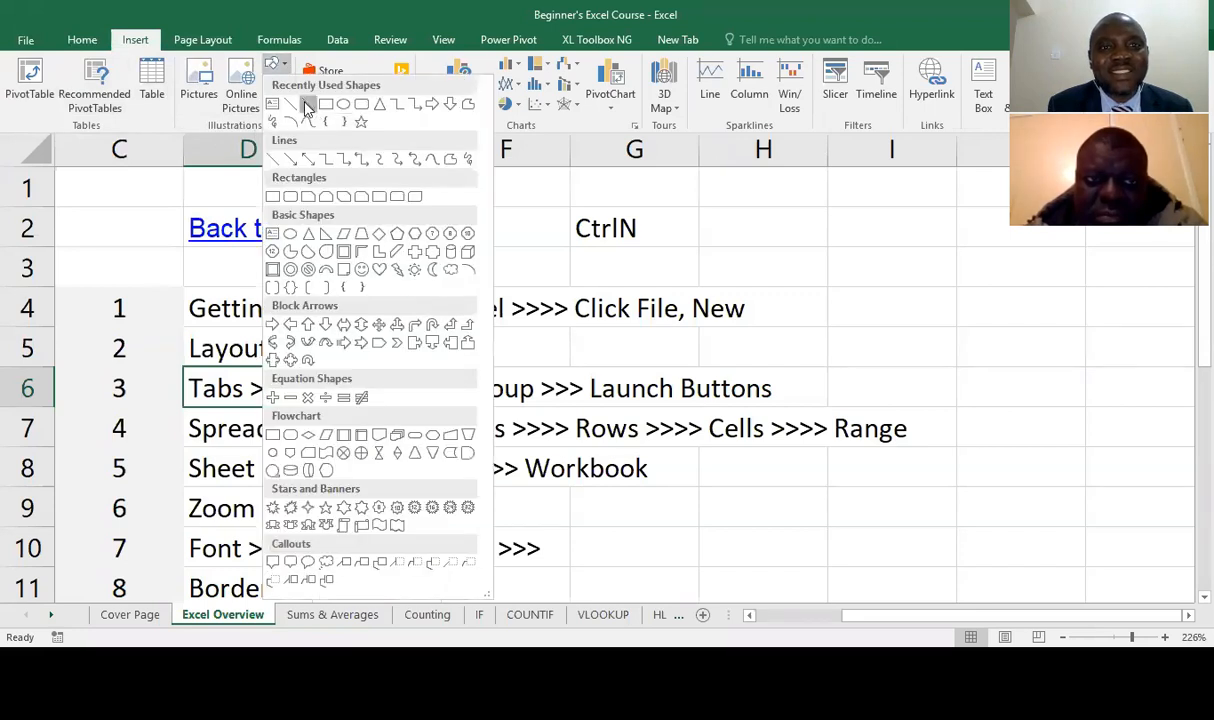
{"action": "mouse_move", "coordinate": [571, 253]}
{"action": "left_mouse_down"}
{"action": "mouse_move", "coordinate": [693, 317]}
{"action": "mouse_move", "coordinate": [728, 421]}
{"action": "left_mouse_up"}
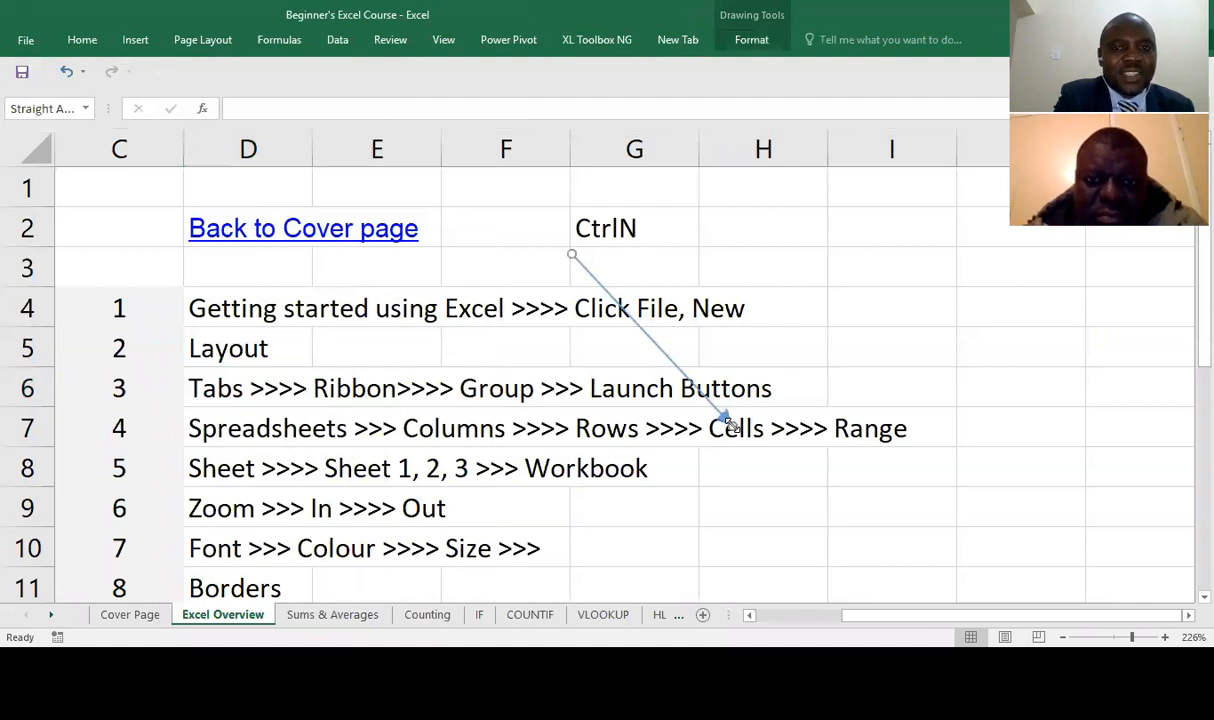
Format the straight arrow with a diamond end arrow type and a stealth (swept-back) begin arrow type.
{"action": "key", "text": "ctrl+1"}
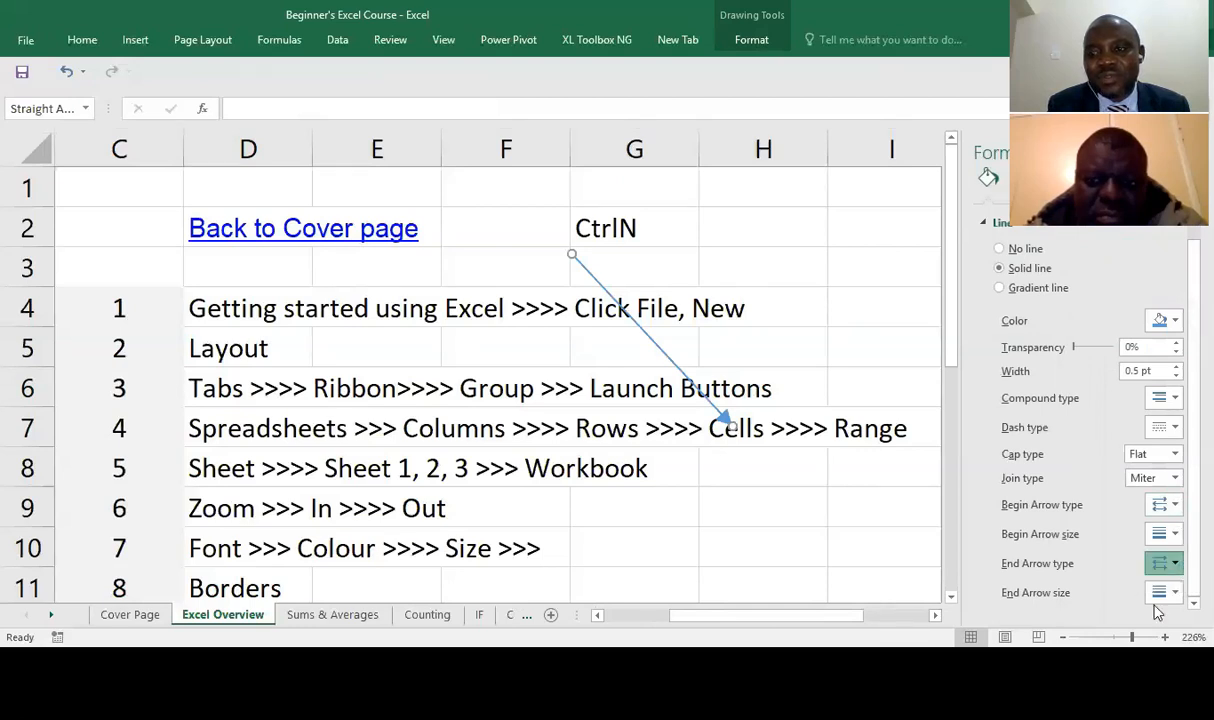
{"action": "left_click", "coordinate": [1168, 564]}
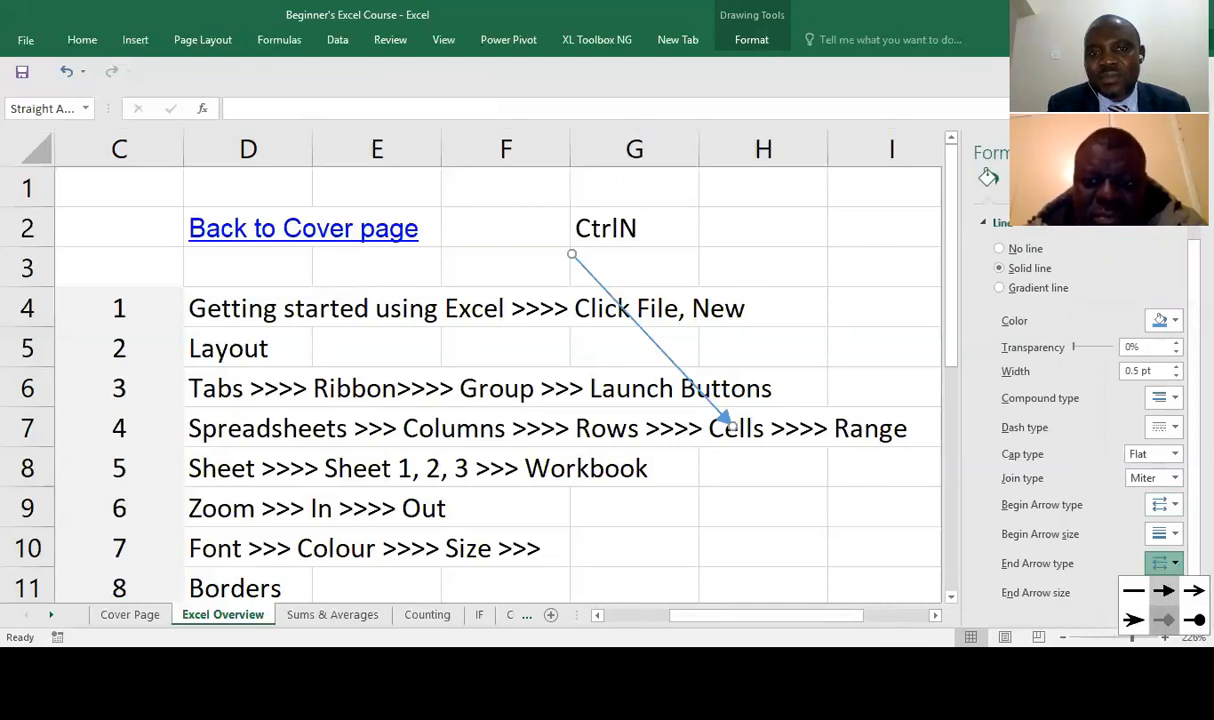
{"action": "left_click", "coordinate": [1163, 619]}
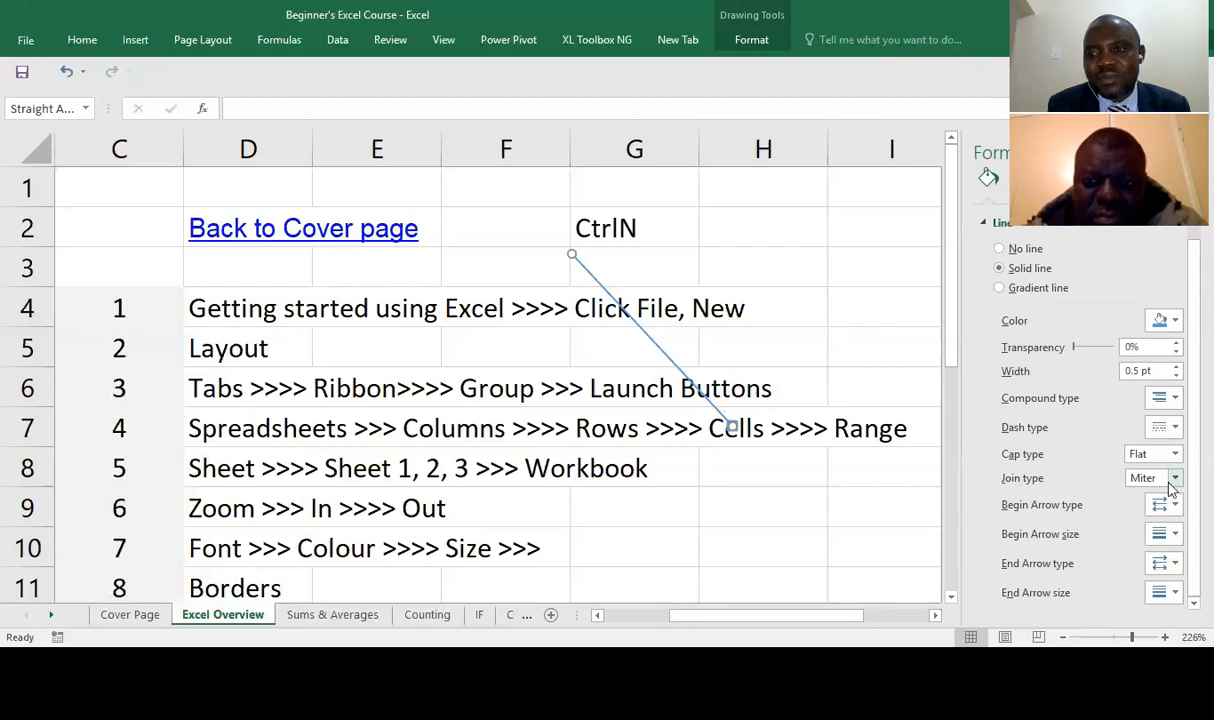
{"action": "left_click", "coordinate": [1177, 507]}
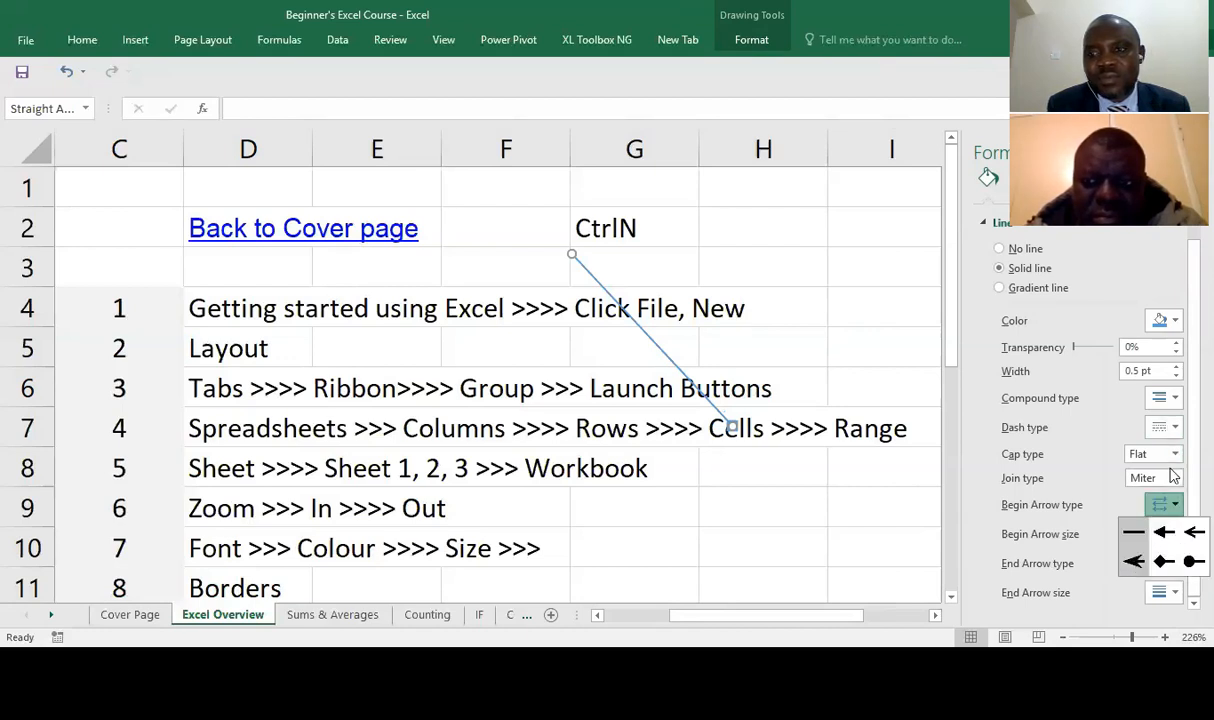
{"action": "left_click", "coordinate": [1133, 563]}
Increase the arrow's line width to 2.25 pt and deselect the shape.
{"action": "left_click", "coordinate": [1176, 369]}
{"action": "left_click", "coordinate": [1176, 369]}
{"action": "left_click", "coordinate": [1176, 369]}
{"action": "left_click", "coordinate": [1176, 369]}
{"action": "left_click", "coordinate": [1176, 369]}
{"action": "left_click", "coordinate": [1176, 369]}
{"action": "left_click", "coordinate": [1176, 369]}
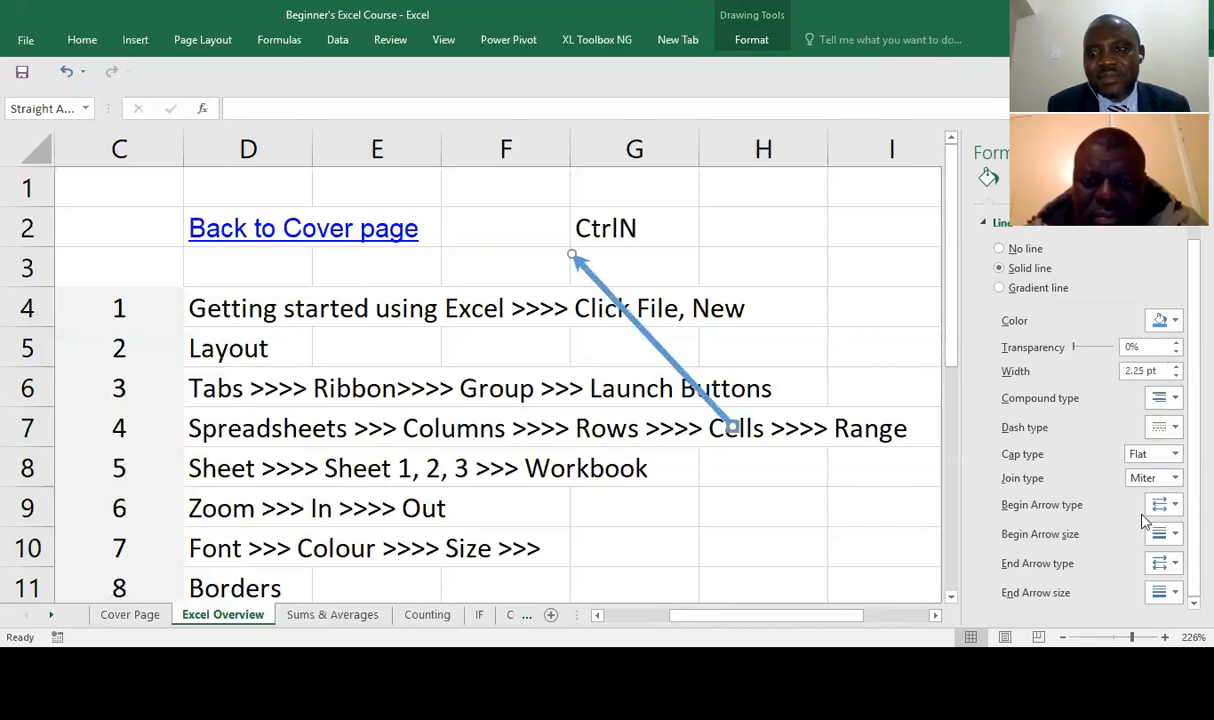
{"action": "left_click", "coordinate": [553, 425]}
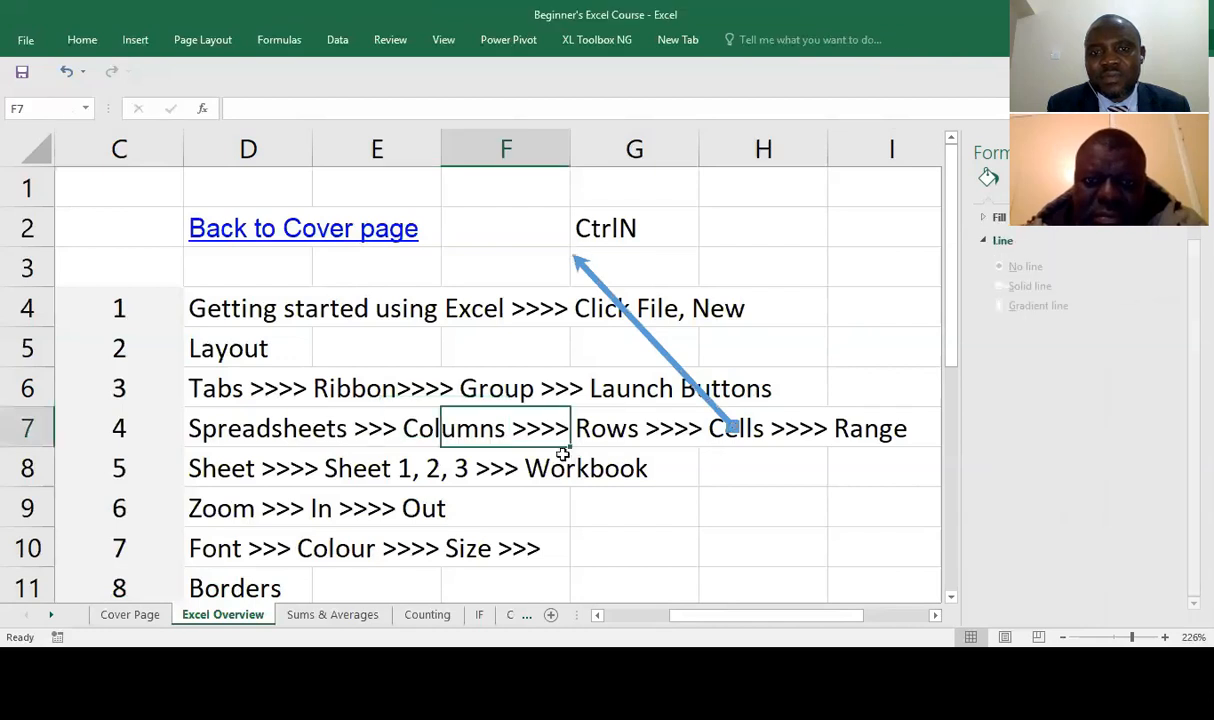
Delete the straight arrow running between the CtrlN note and the word Cells in row 7.
{"action": "left_click", "coordinate": [578, 460]}
{"action": "left_click", "coordinate": [640, 543]}
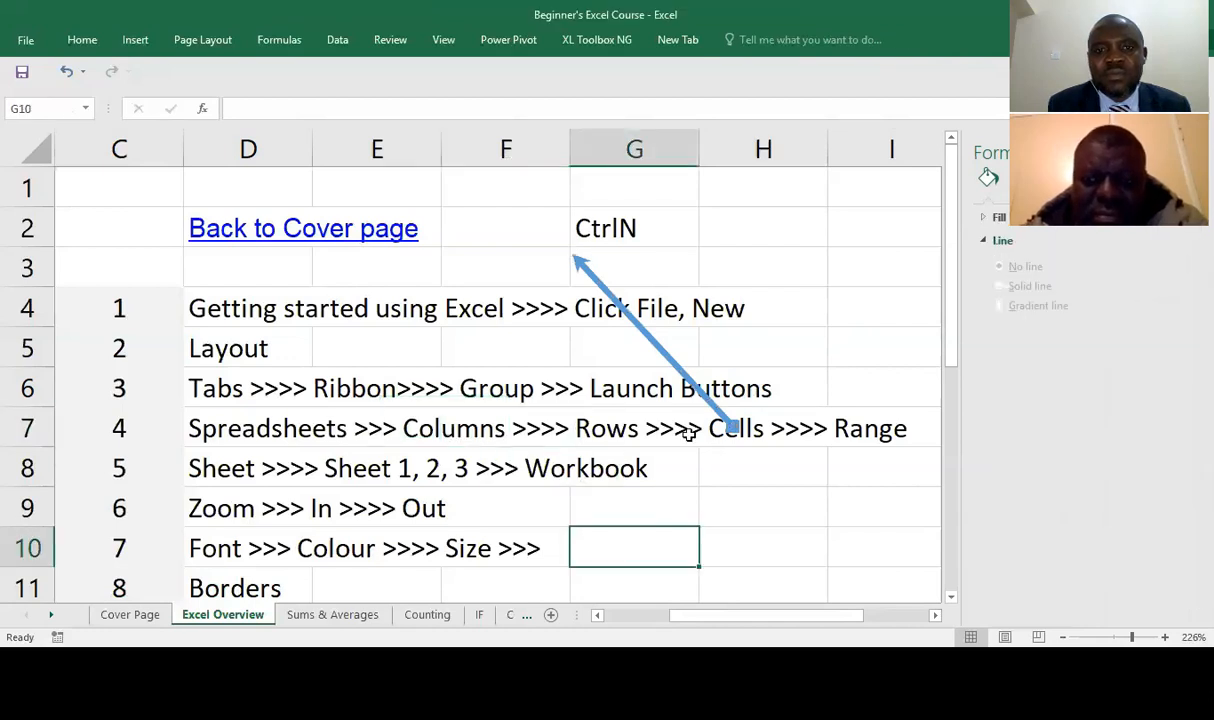
{"action": "left_click", "coordinate": [684, 370]}
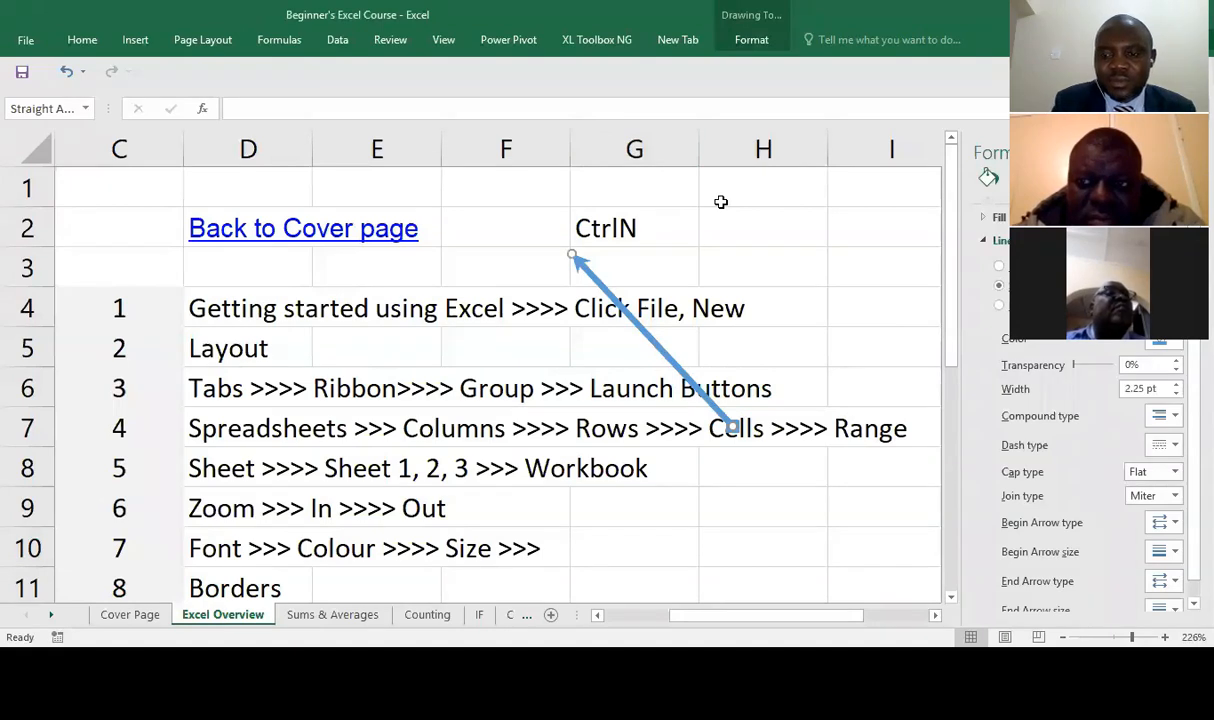
{"action": "key", "text": "Delete"}
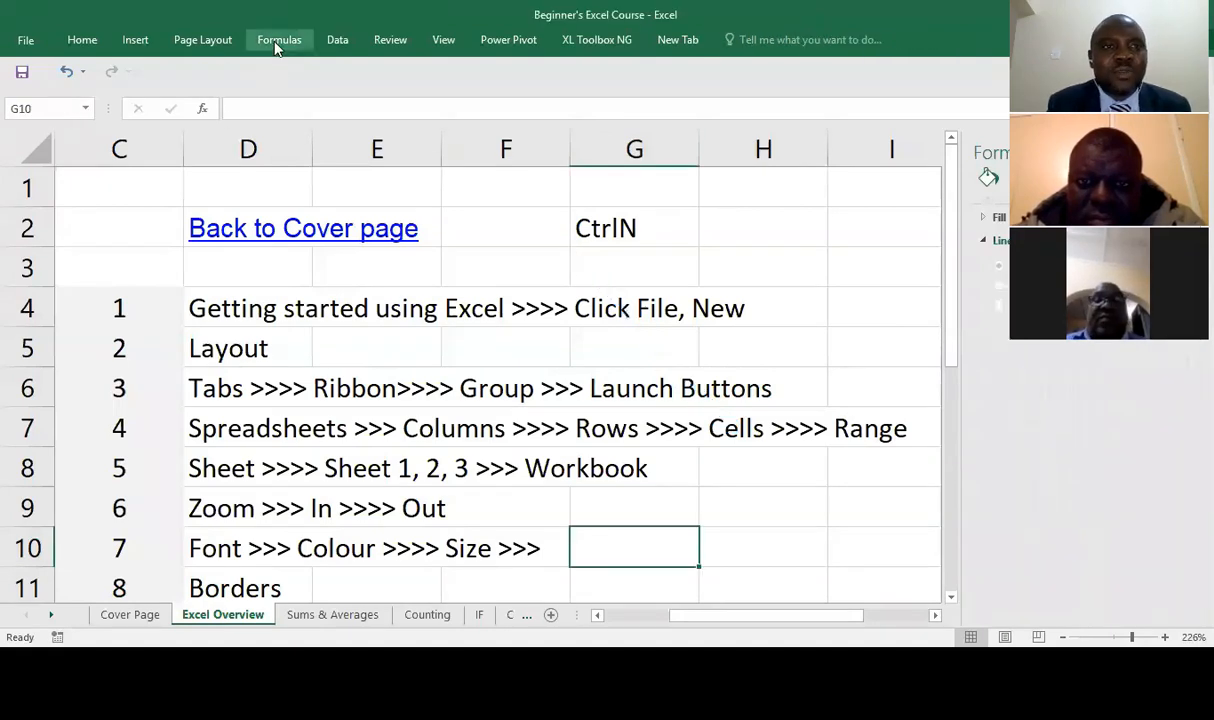
Examine the Insert ribbon's command groups, try the Charts group's launch button and dismiss the resulting message.
{"action": "left_click", "coordinate": [136, 41]}
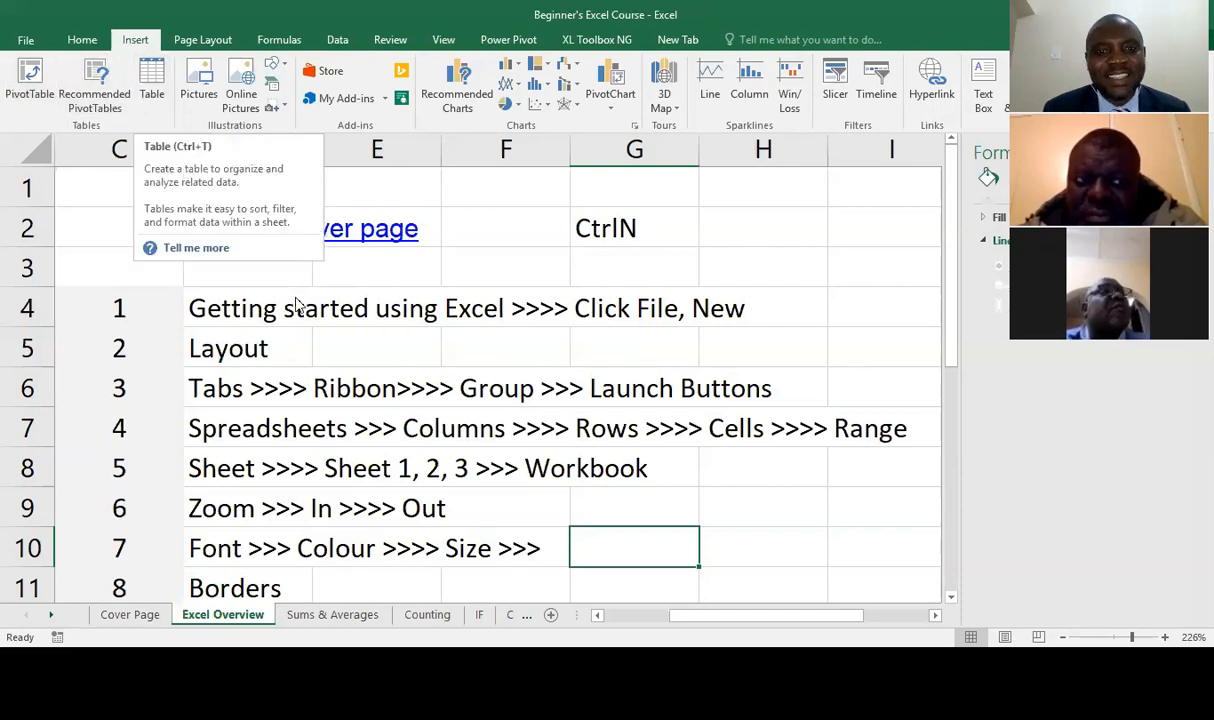
{"action": "left_click", "coordinate": [287, 113]}
{"action": "left_click", "coordinate": [307, 53]}
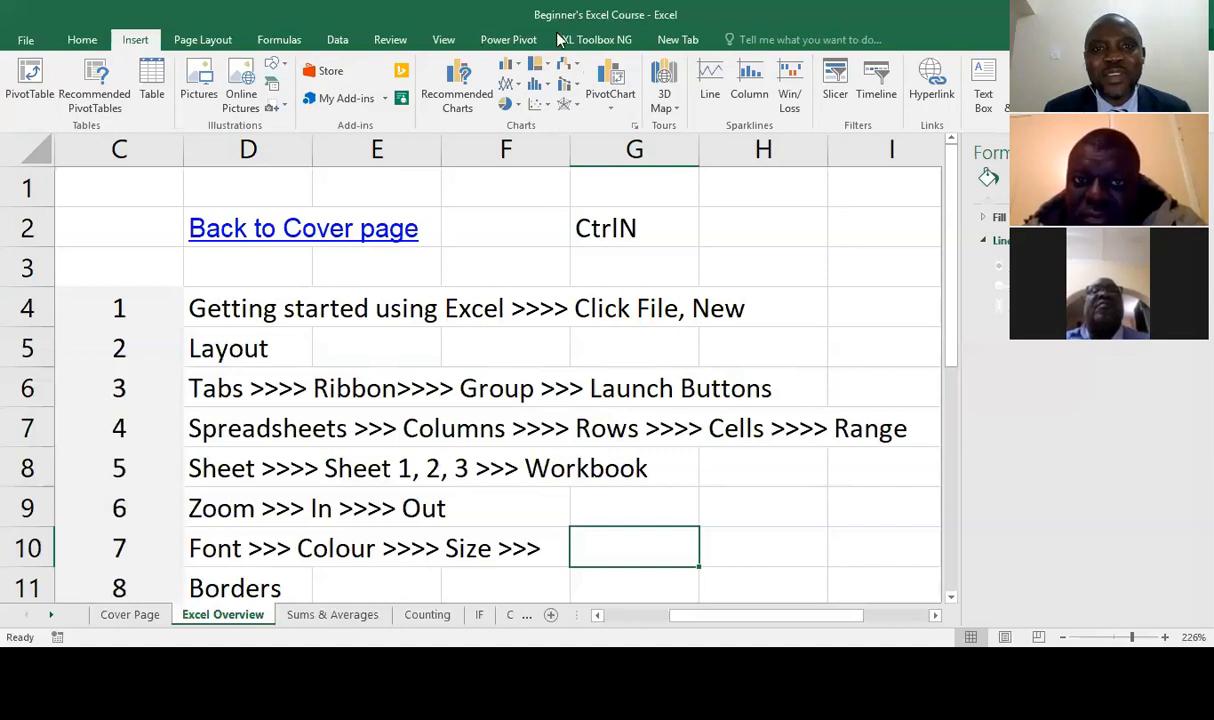
{"action": "left_click", "coordinate": [635, 128]}
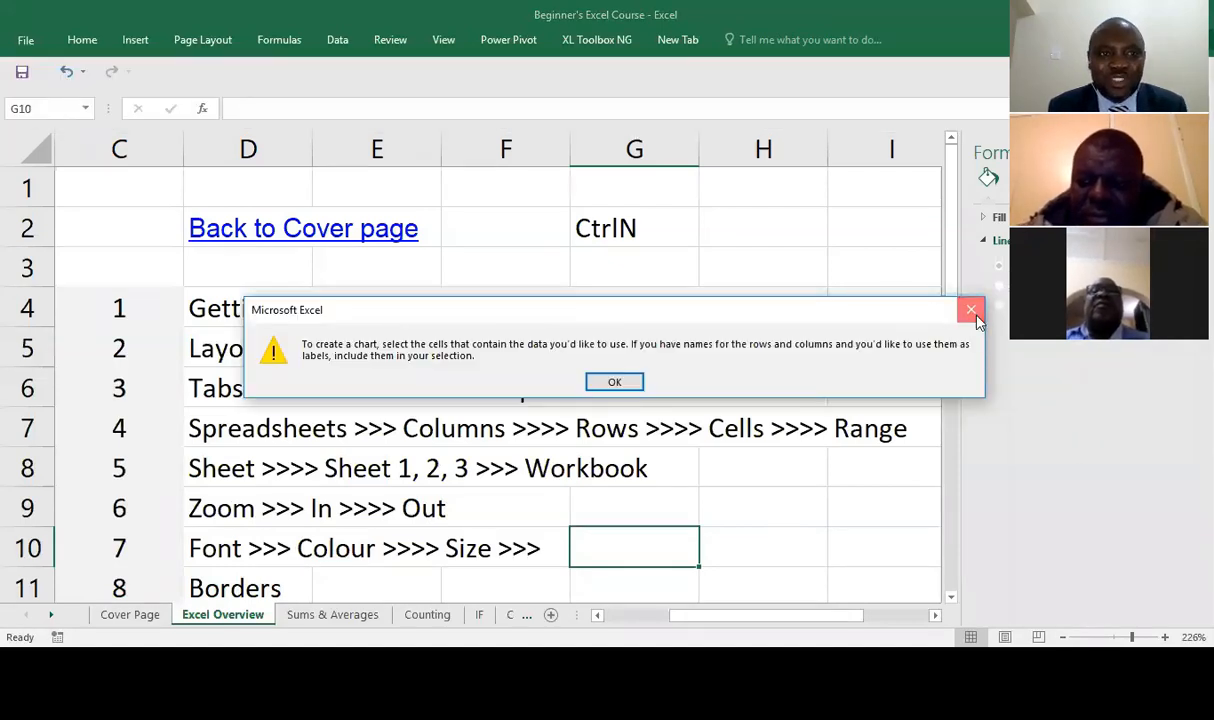
{"action": "left_click", "coordinate": [974, 314]}
View the Font settings in Format Cells through the Font group's launch button and close the dialog unchanged.
{"action": "left_click", "coordinate": [83, 41]}
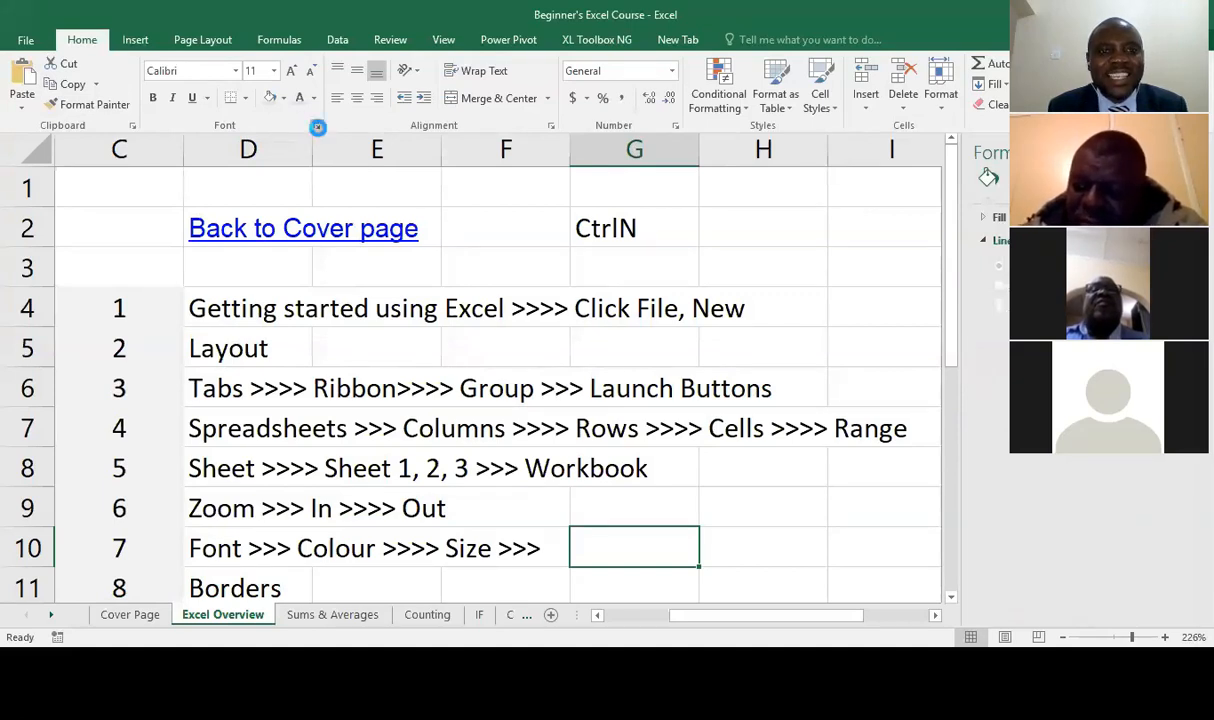
{"action": "left_click", "coordinate": [317, 129]}
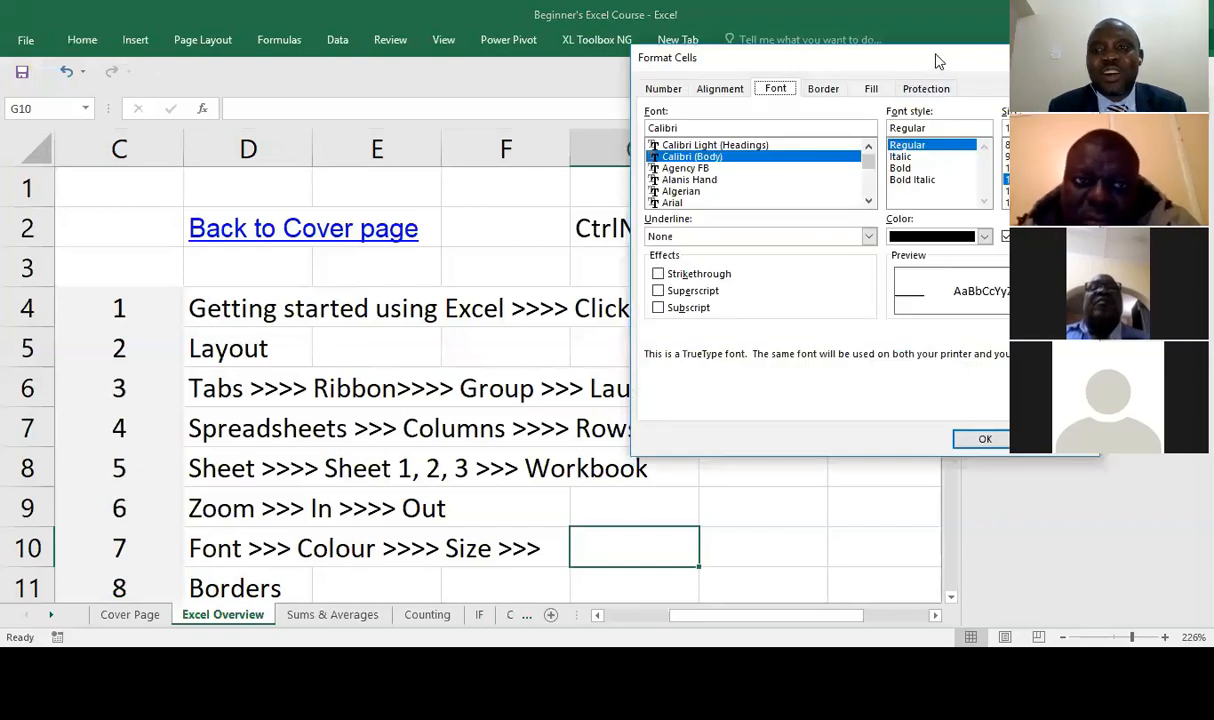
{"action": "left_click_drag", "start_coordinate": [937, 57], "coordinate": [620, 187]}
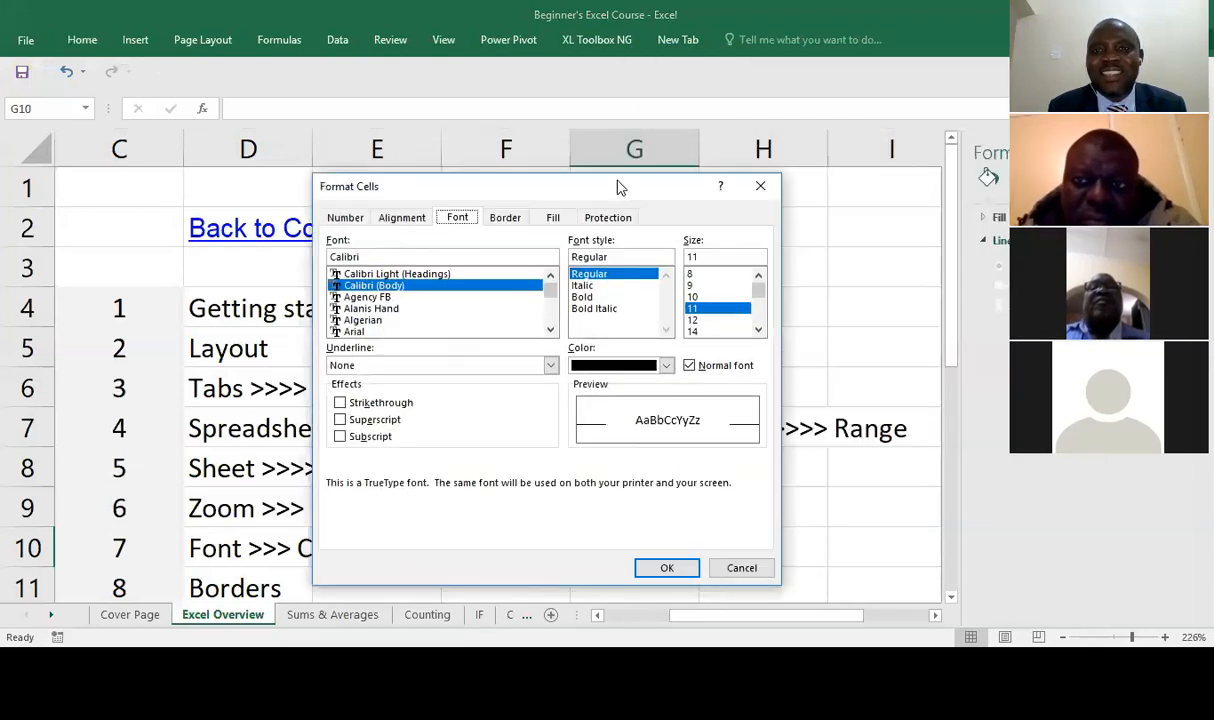
{"action": "left_click", "coordinate": [763, 194]}
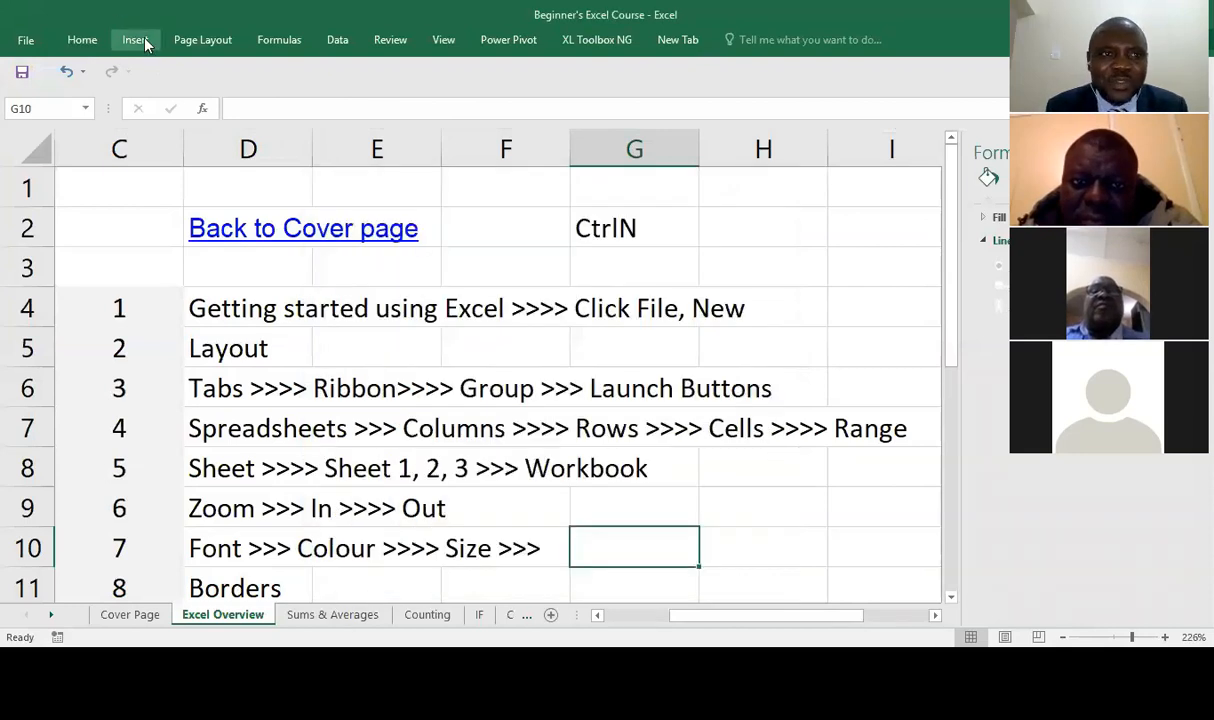
Review the Insert ribbon again, view the Alignment settings in Format Cells through the Alignment group's launch button, and close them.
{"action": "left_click", "coordinate": [133, 40]}
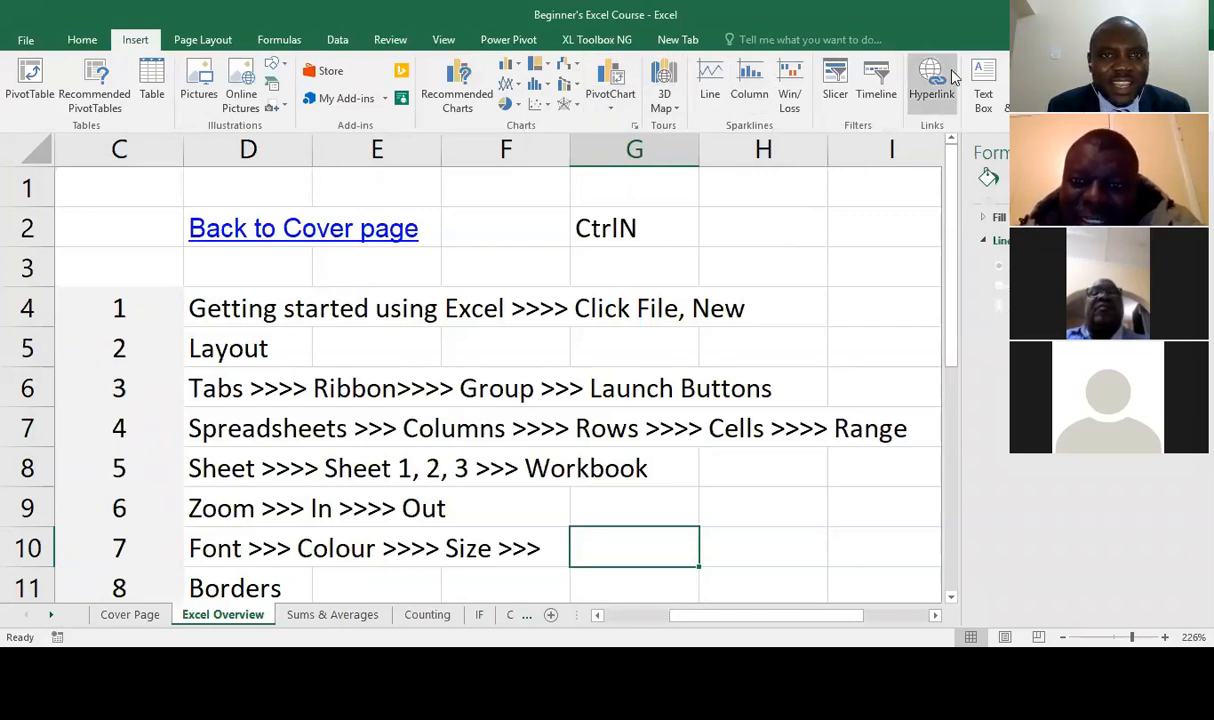
{"action": "left_click", "coordinate": [84, 42]}
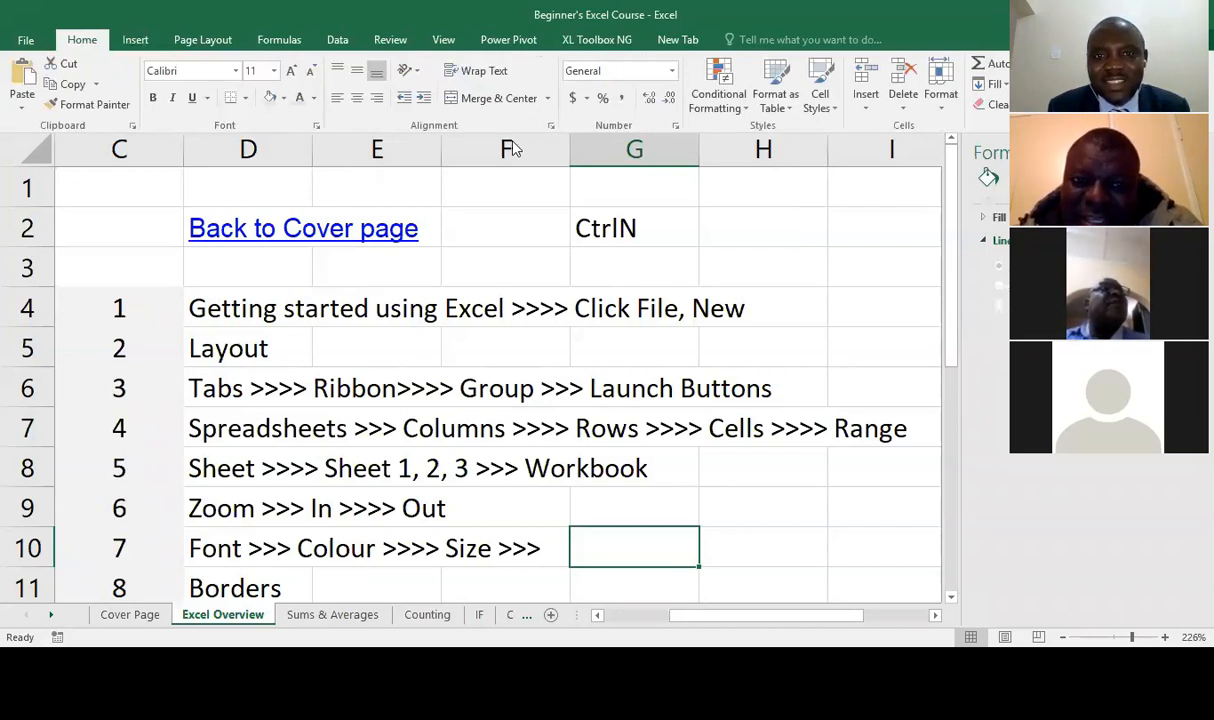
{"action": "left_click", "coordinate": [551, 128]}
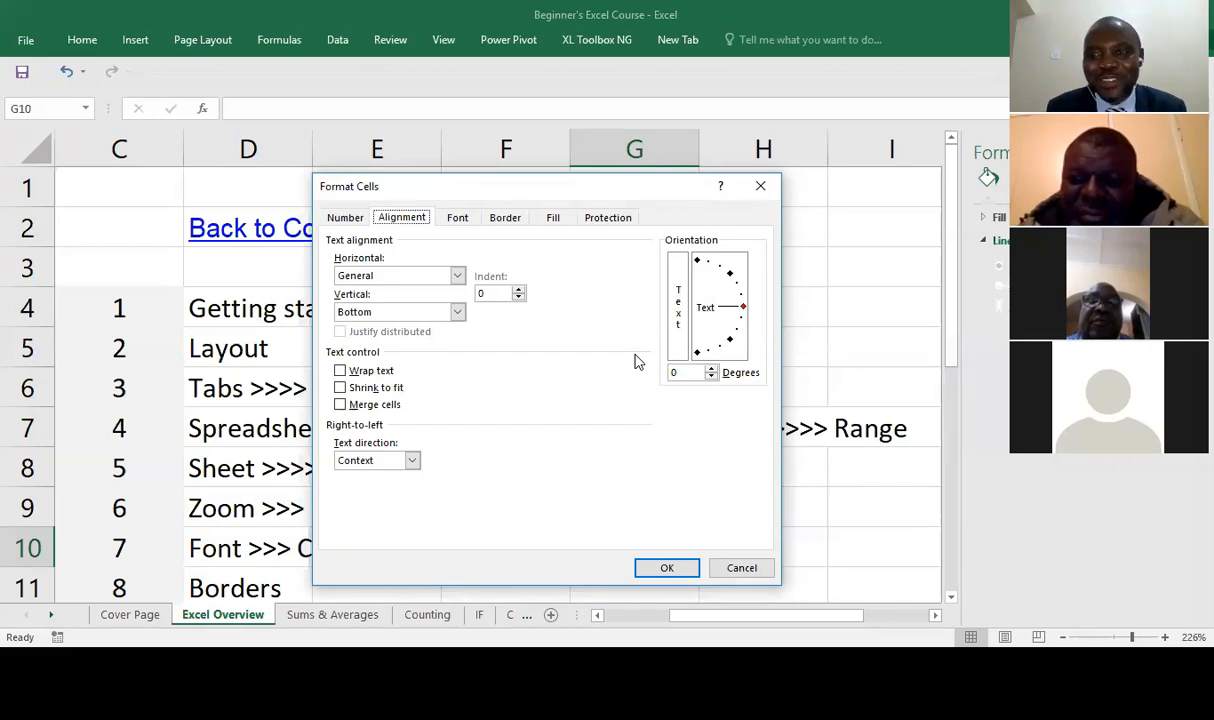
{"action": "left_click", "coordinate": [764, 190]}
Go through the Tabs topic in D6 and move on to the Spreadsheets topic in D7.
{"action": "left_click", "coordinate": [192, 382]}
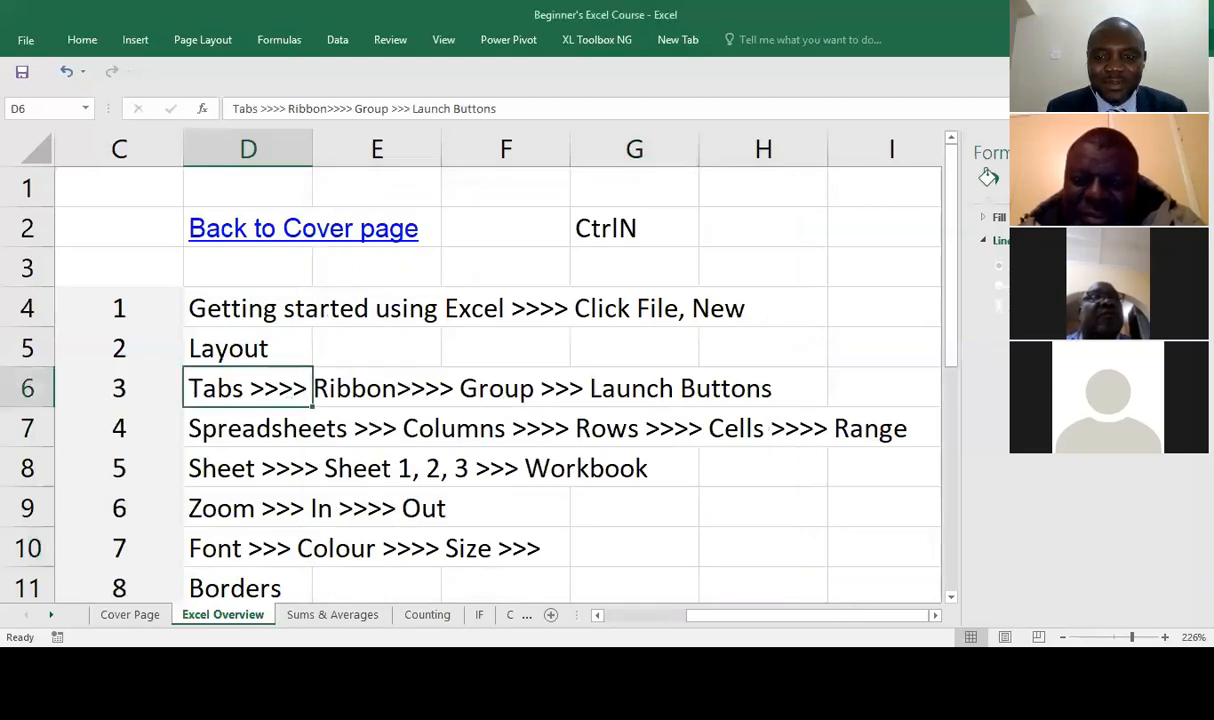
{"action": "key", "text": "alt+Tab"}
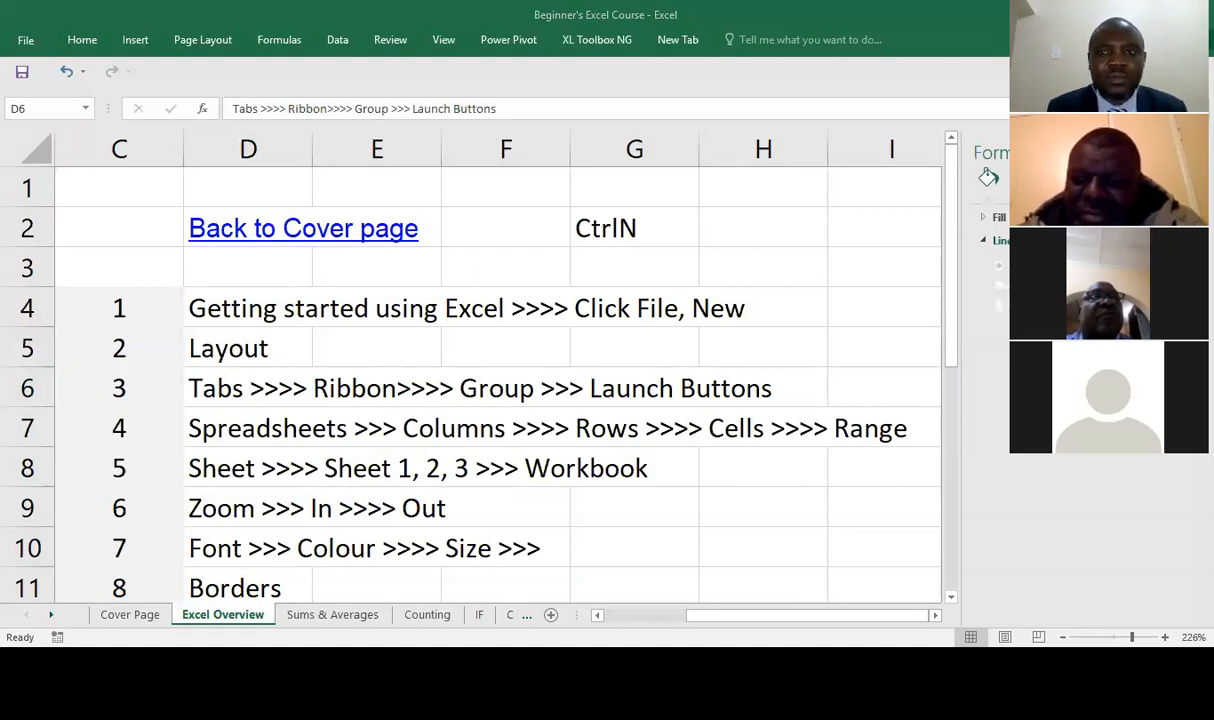
{"action": "key", "text": "alt+Tab"}
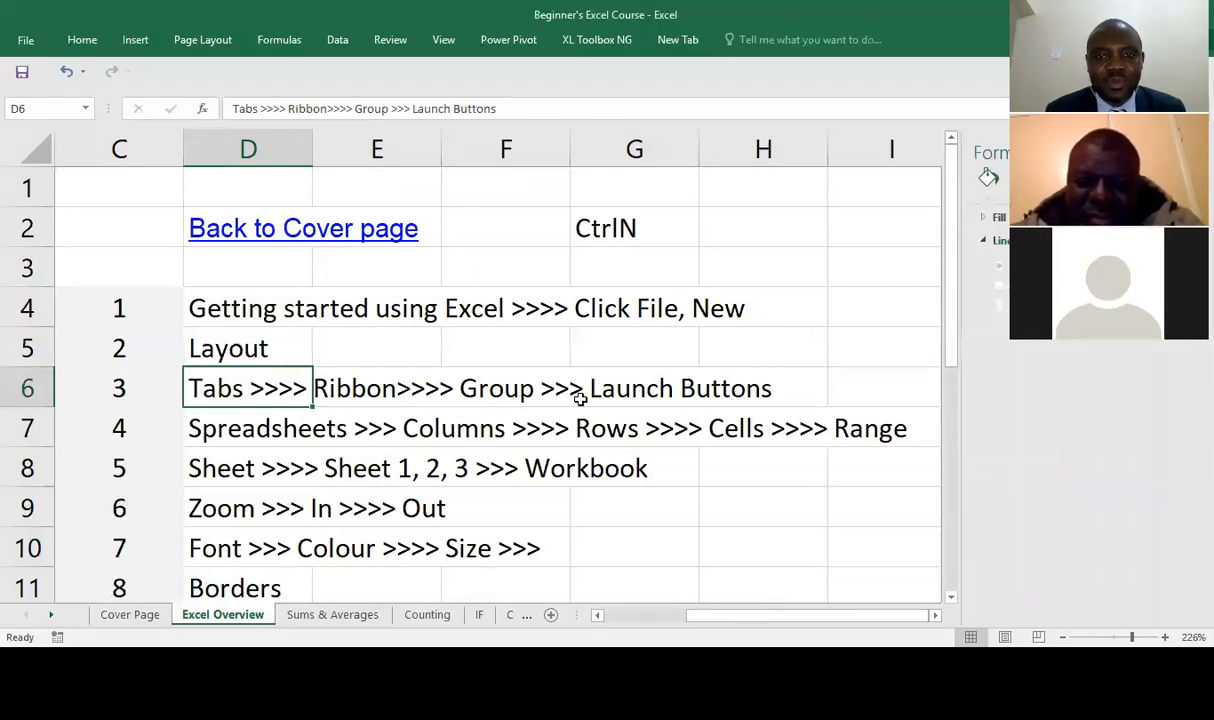
{"action": "left_click", "coordinate": [232, 425]}
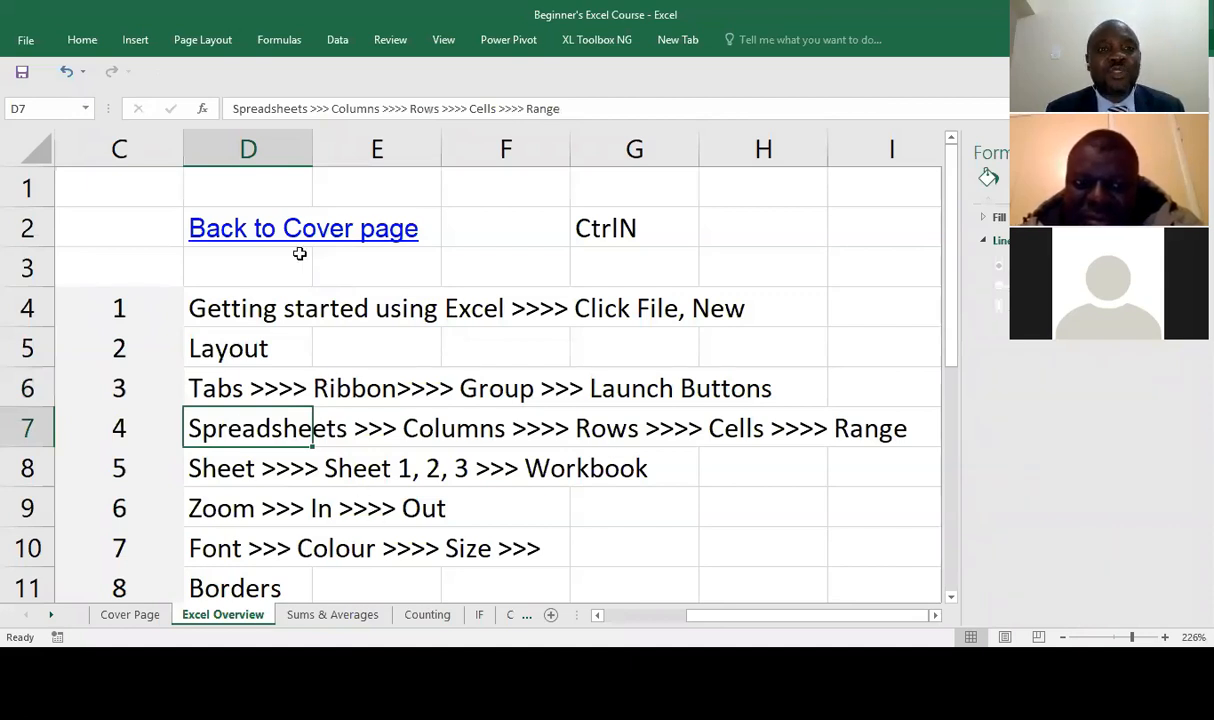
Point out whole columns and rows by selecting columns D, C and A and row 2 in turn.
{"action": "left_click", "coordinate": [226, 138]}
{"action": "left_click", "coordinate": [148, 135]}
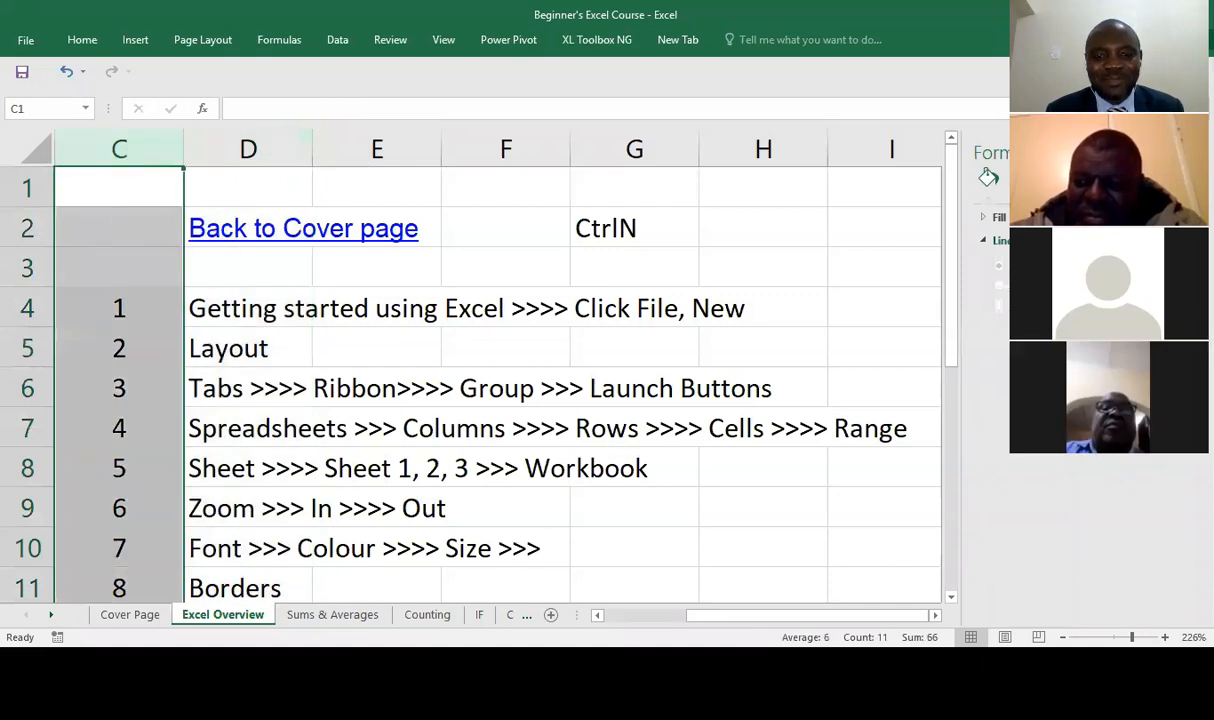
{"action": "double_click", "coordinate": [597, 615]}
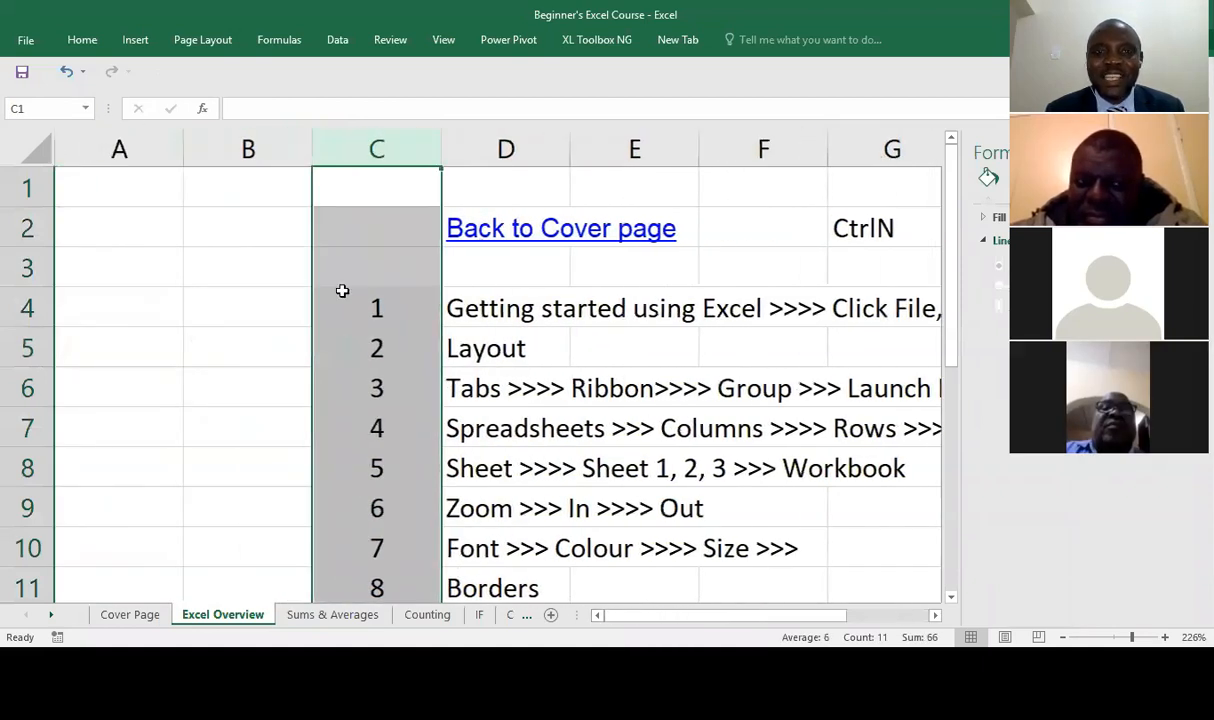
{"action": "left_click", "coordinate": [131, 132]}
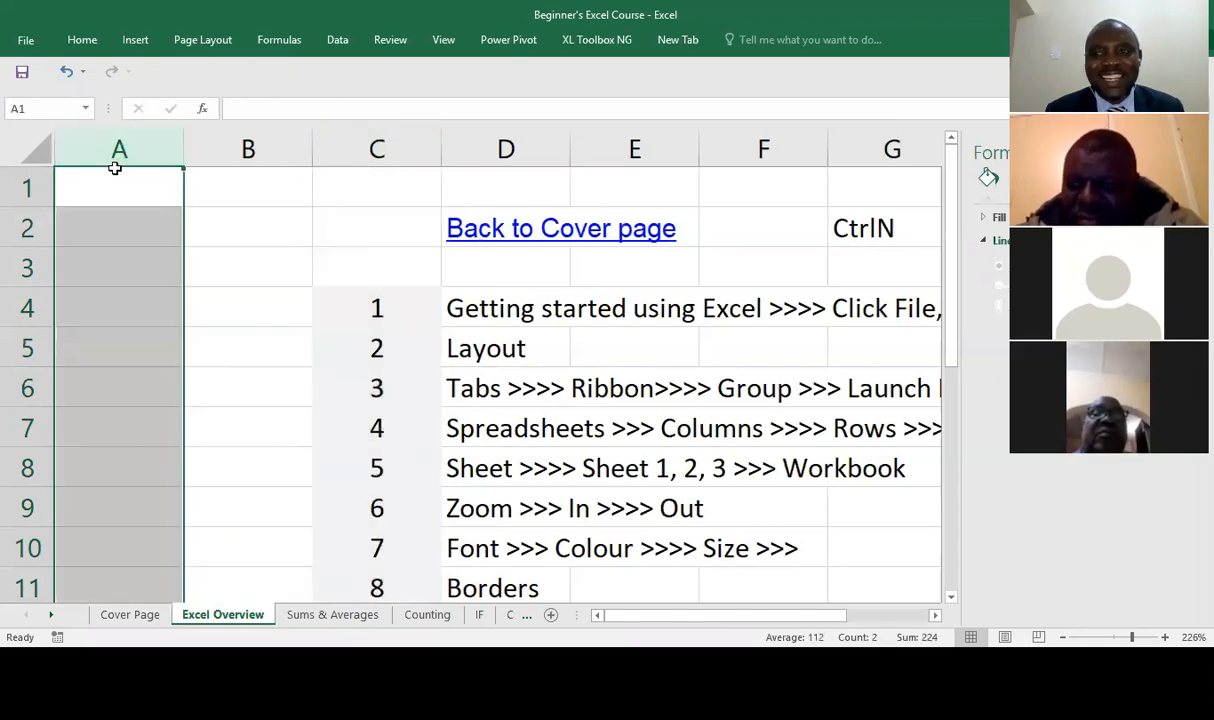
{"action": "left_click", "coordinate": [14, 232]}
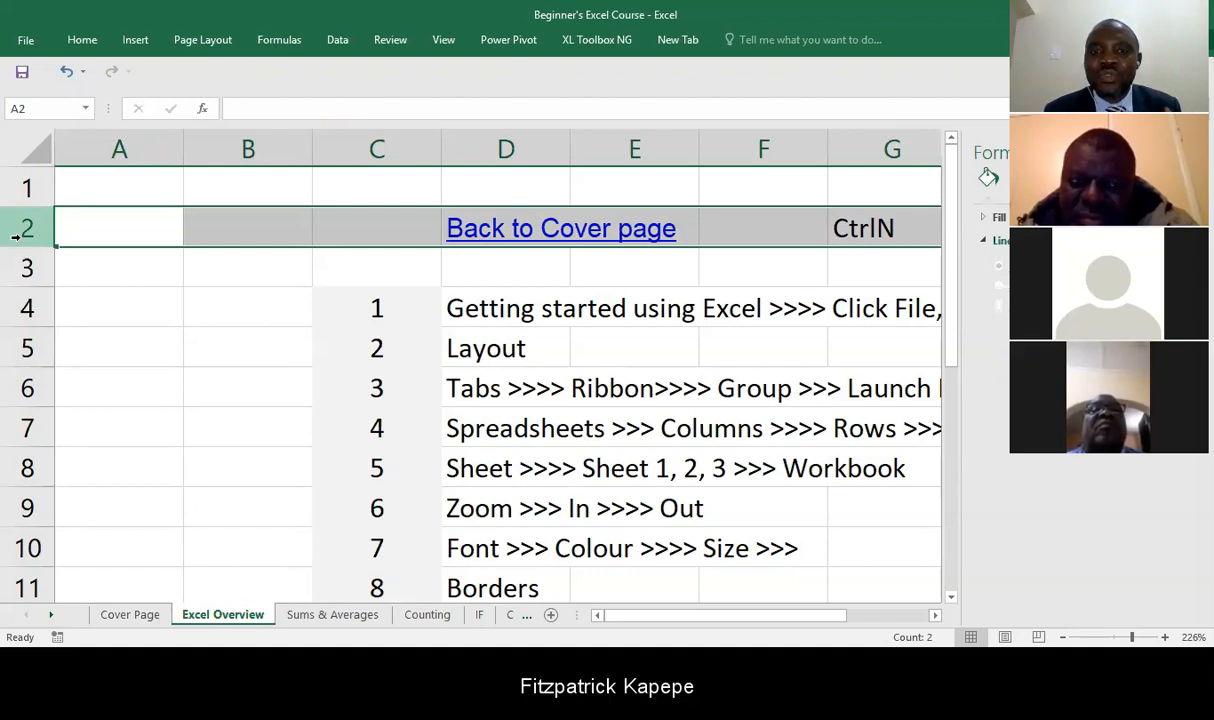
Enter the text R1C1 in cell A2.
{"action": "left_click", "coordinate": [118, 227]}
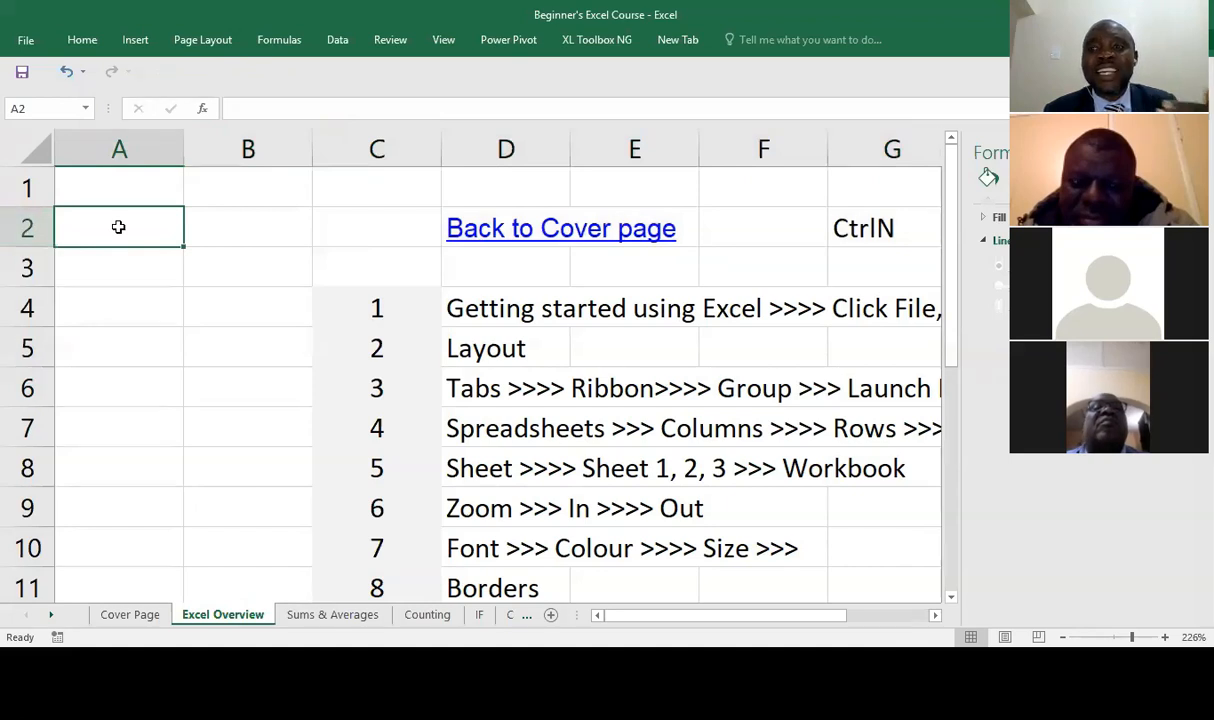
{"action": "type", "text": "R1C1"}
{"action": "left_click", "coordinate": [134, 294]}
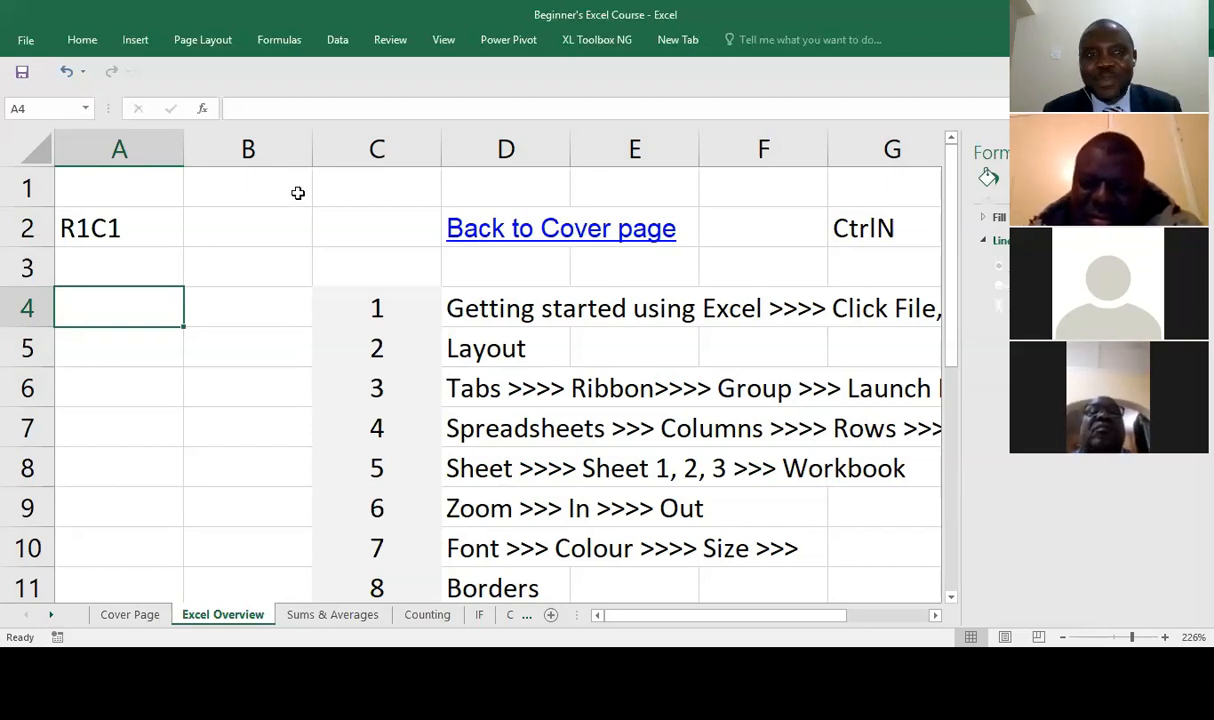
{"action": "left_click", "coordinate": [222, 250]}
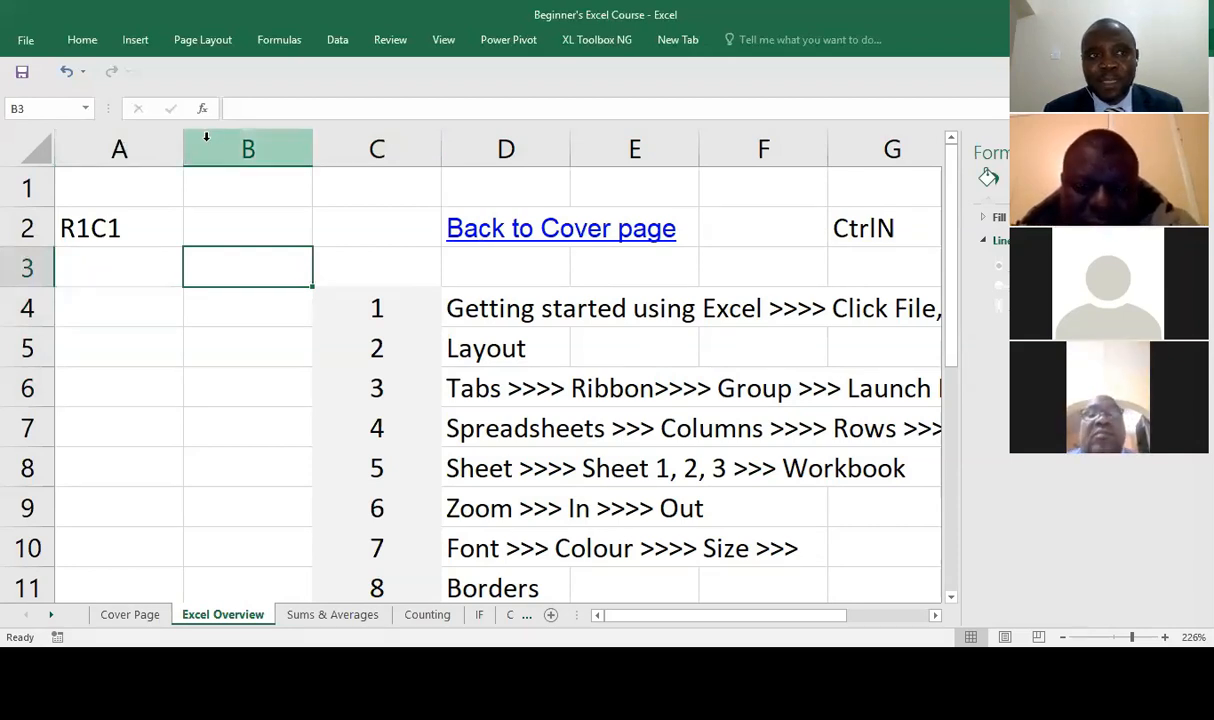
View the Formulas and General pages of Excel Options and close the dialog without changes.
{"action": "left_click", "coordinate": [27, 38]}
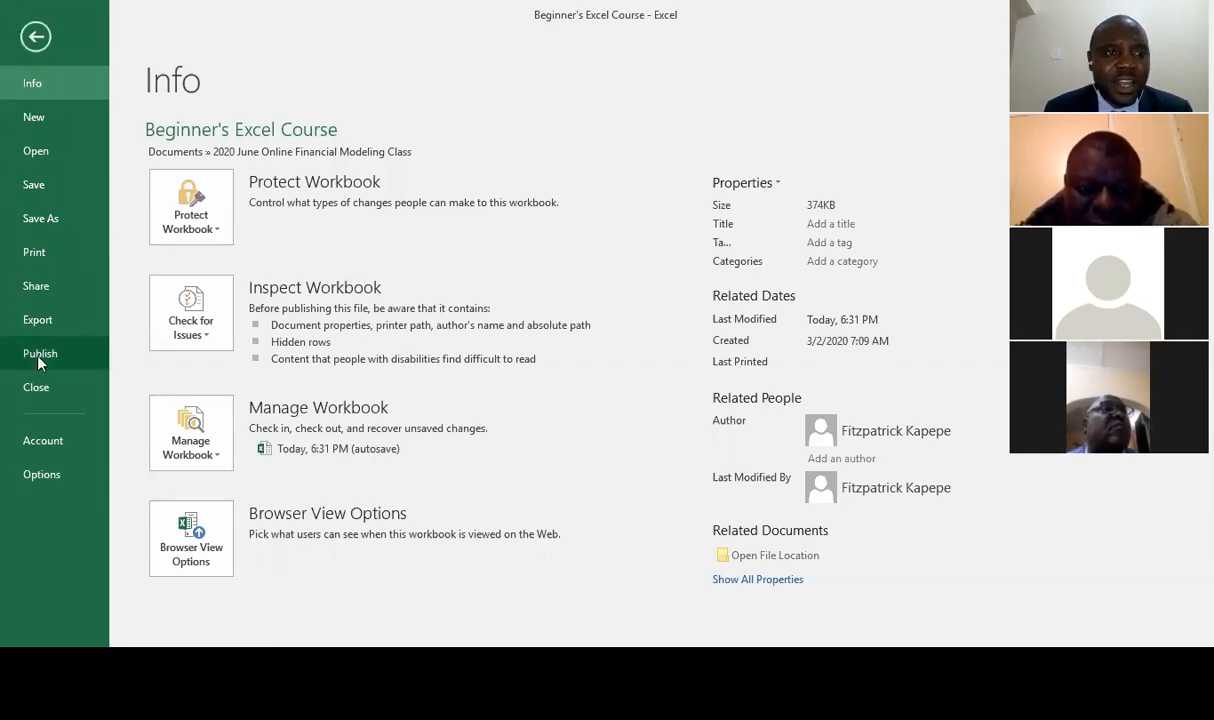
{"action": "left_click", "coordinate": [41, 475]}
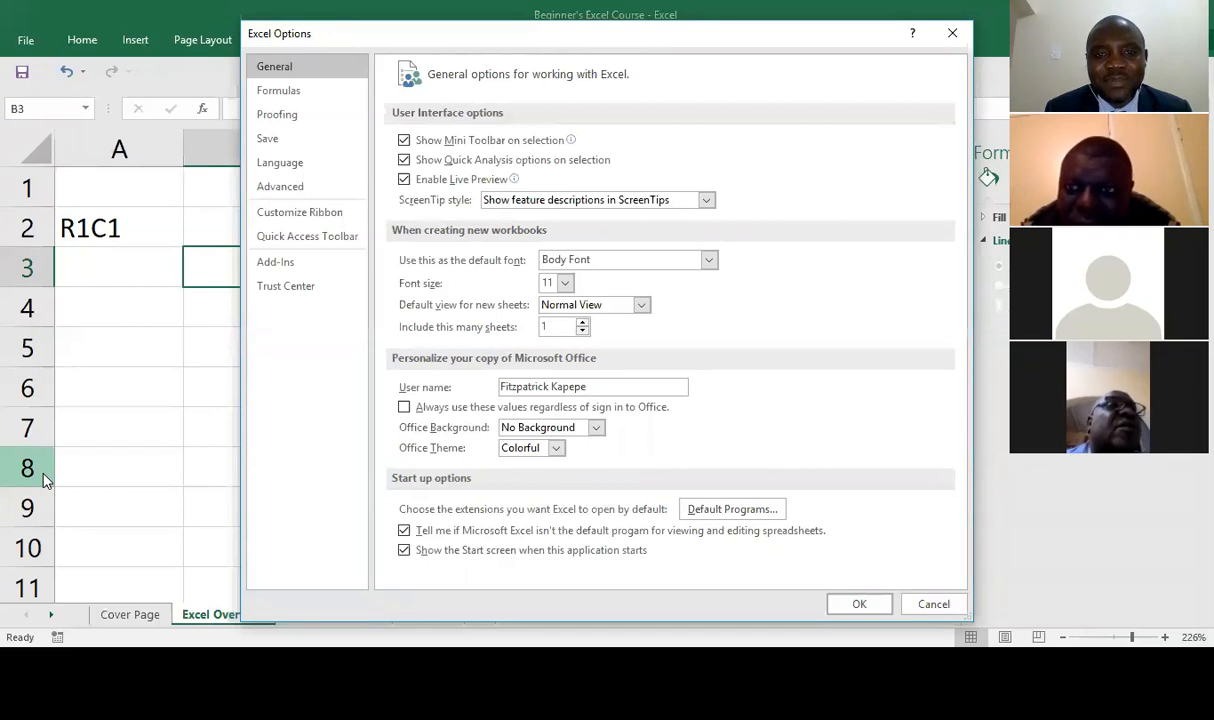
{"action": "left_click", "coordinate": [280, 92]}
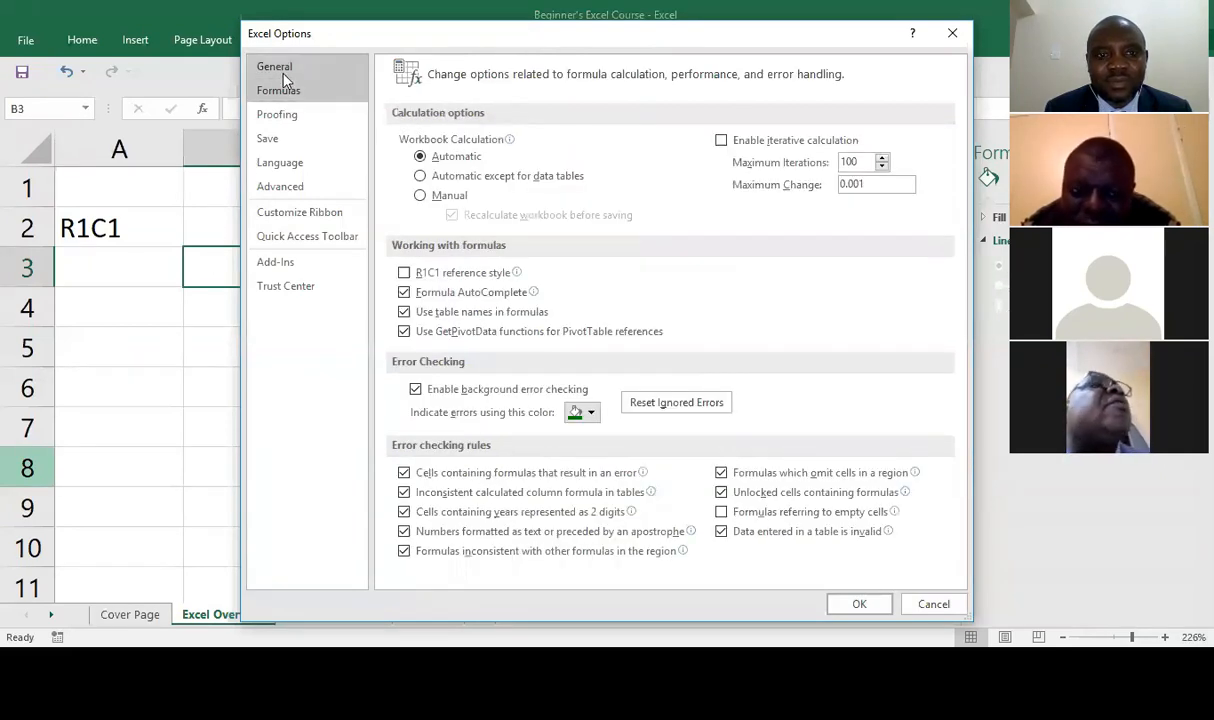
{"action": "left_click", "coordinate": [284, 70]}
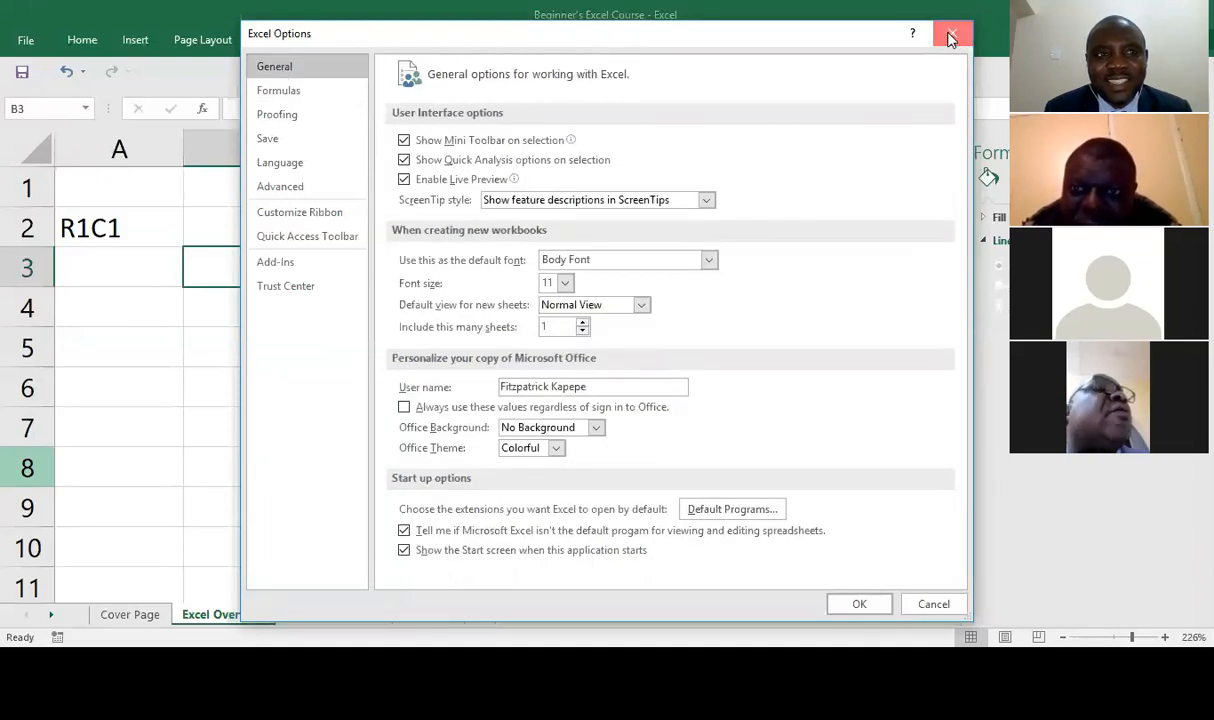
{"action": "left_click", "coordinate": [950, 38]}
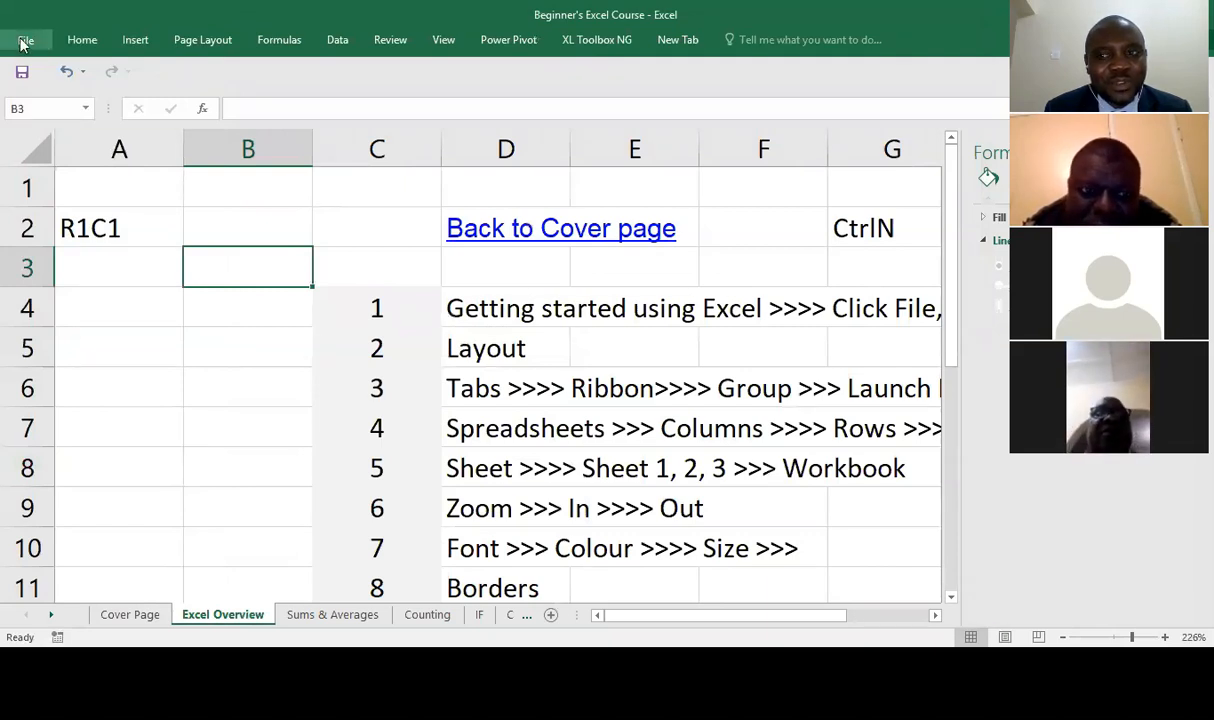
{"action": "left_click", "coordinate": [22, 43]}
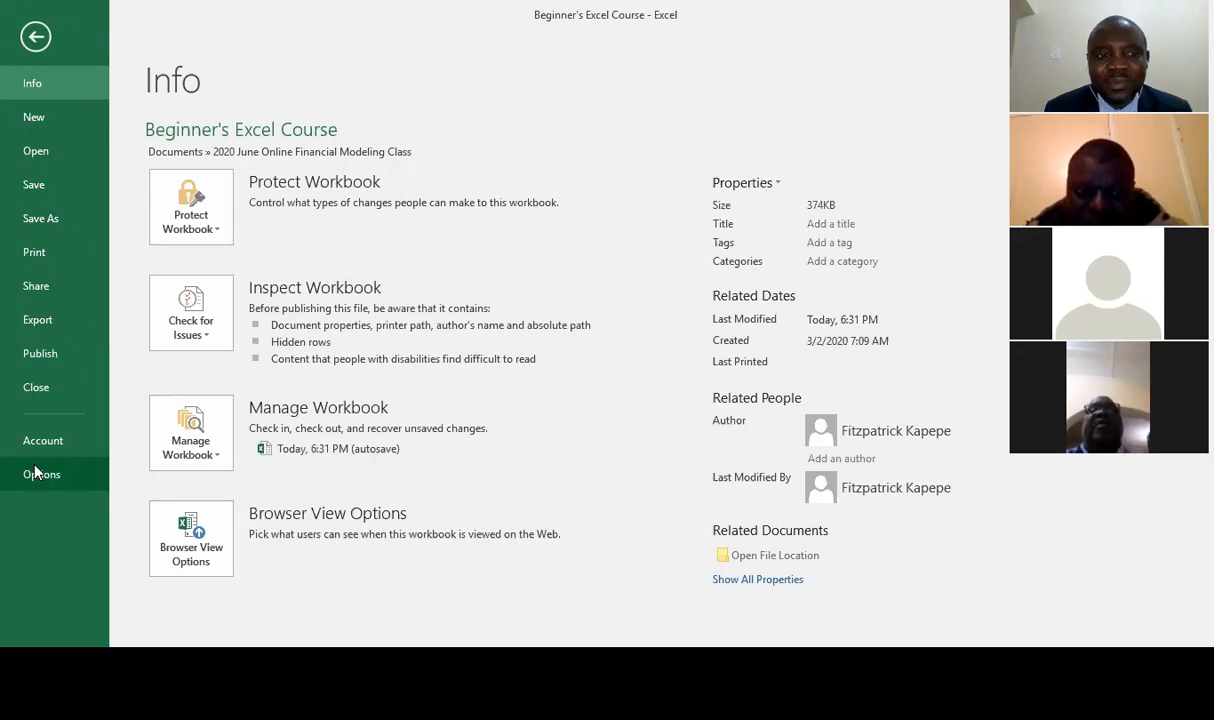
{"action": "left_click", "coordinate": [30, 38]}
{"action": "left_click", "coordinate": [250, 420]}
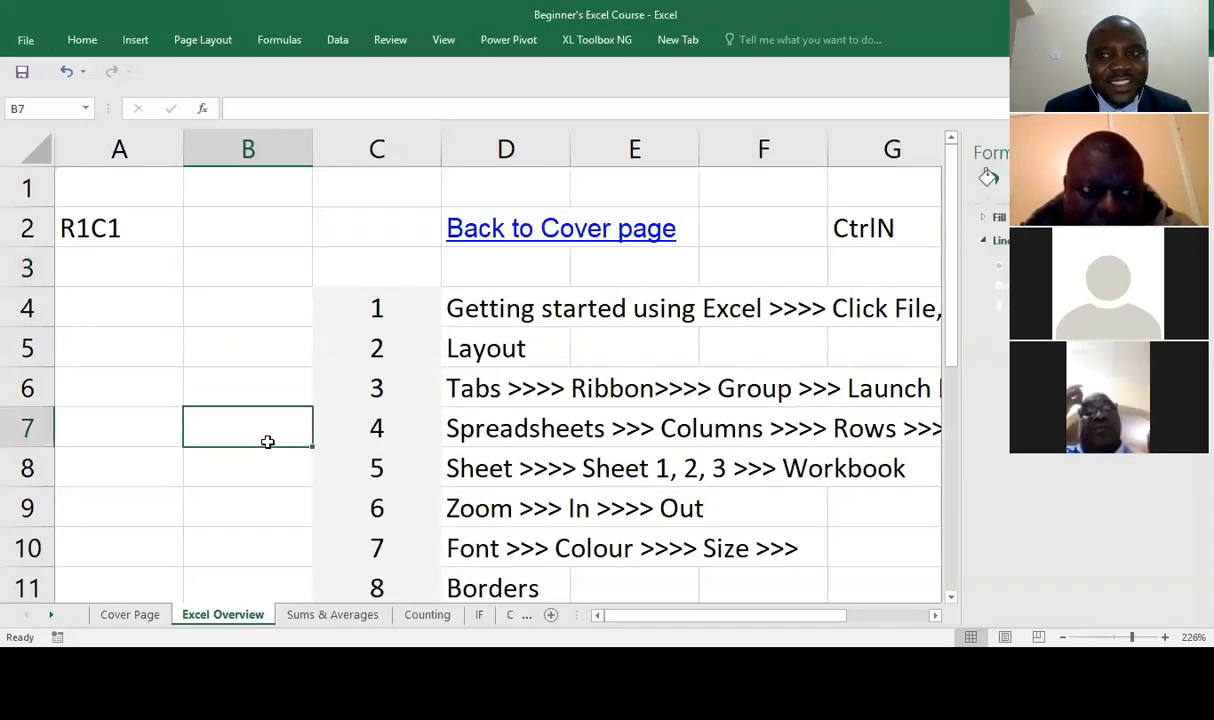
Turn on the R1C1 reference style in Excel's formula options and apply the change.
{"action": "left_click", "coordinate": [26, 41]}
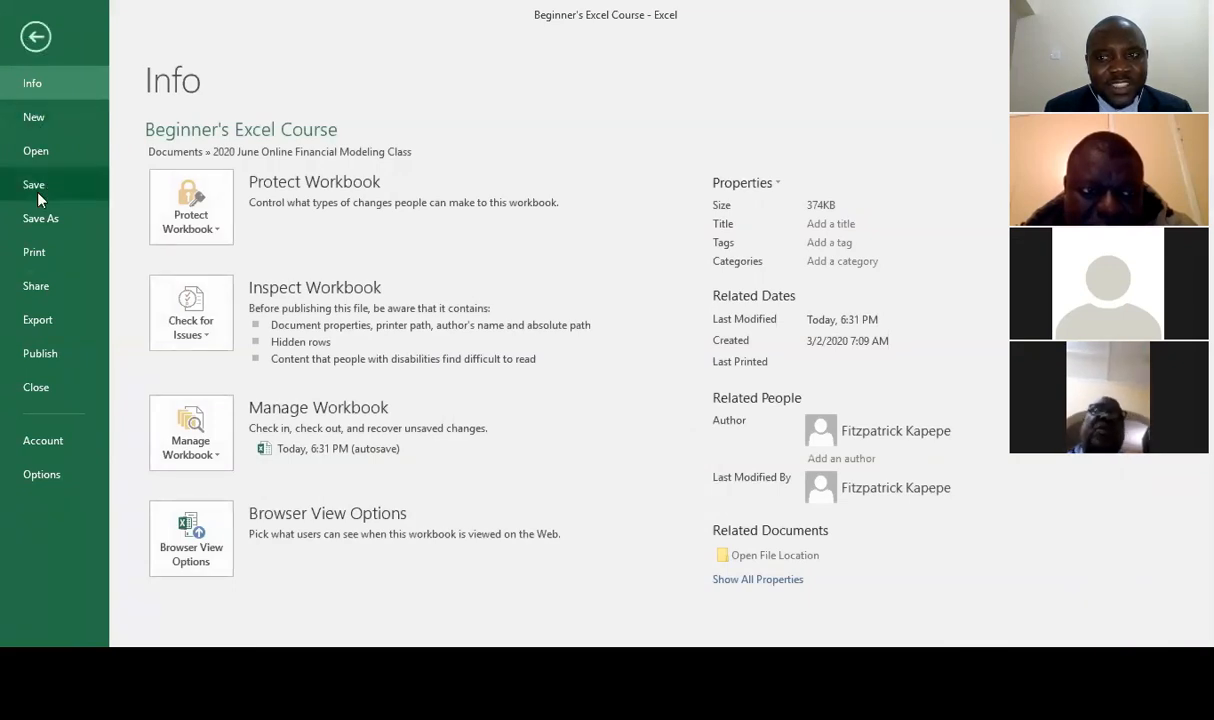
{"action": "left_click", "coordinate": [45, 489]}
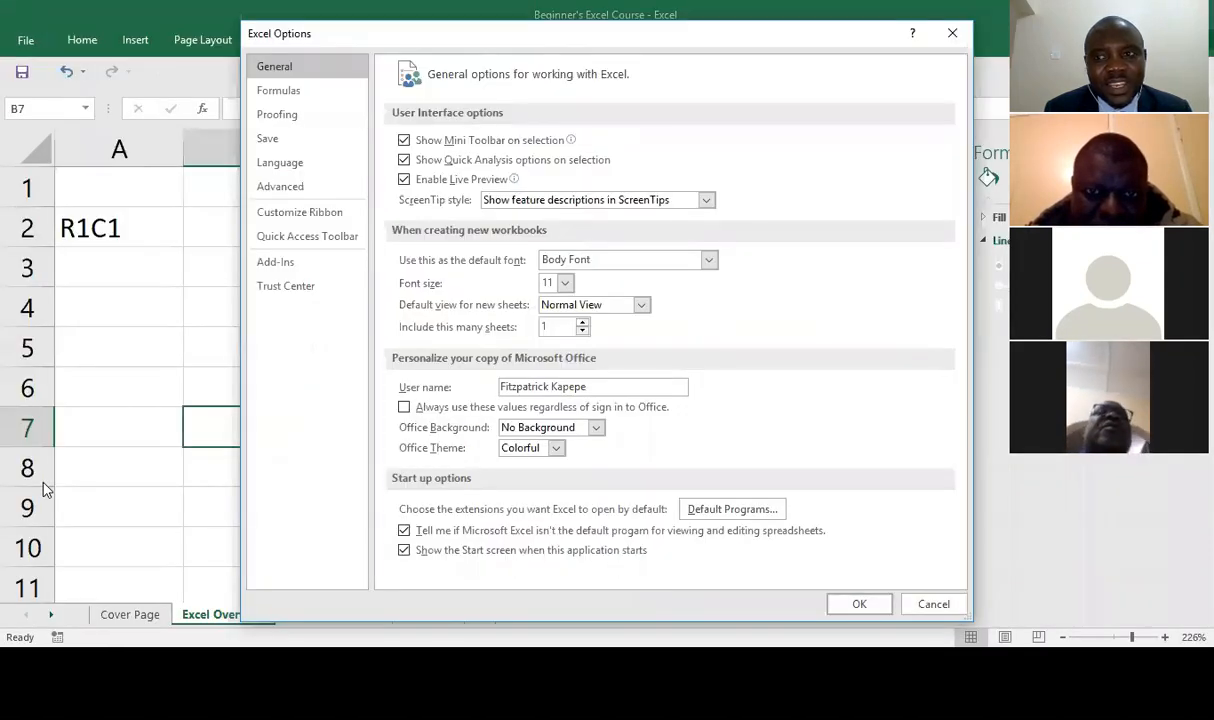
{"action": "left_click", "coordinate": [279, 97]}
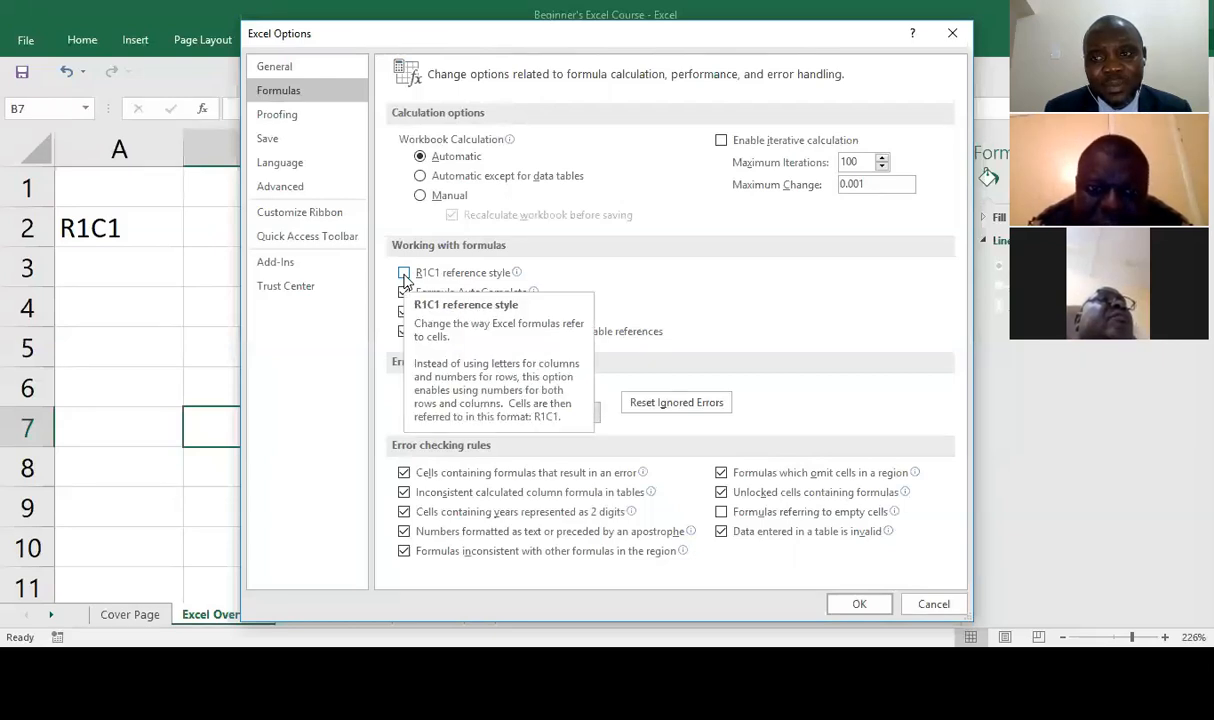
{"action": "left_click", "coordinate": [404, 273]}
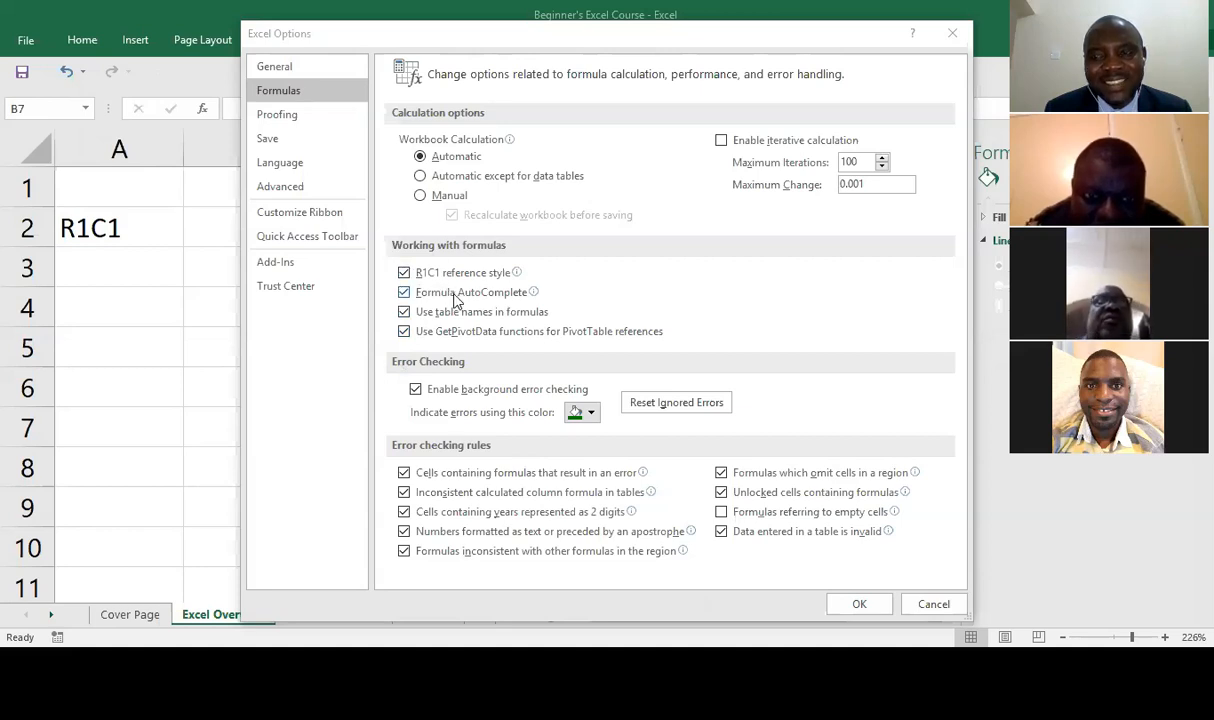
{"action": "mouse_move", "coordinate": [459, 300]}
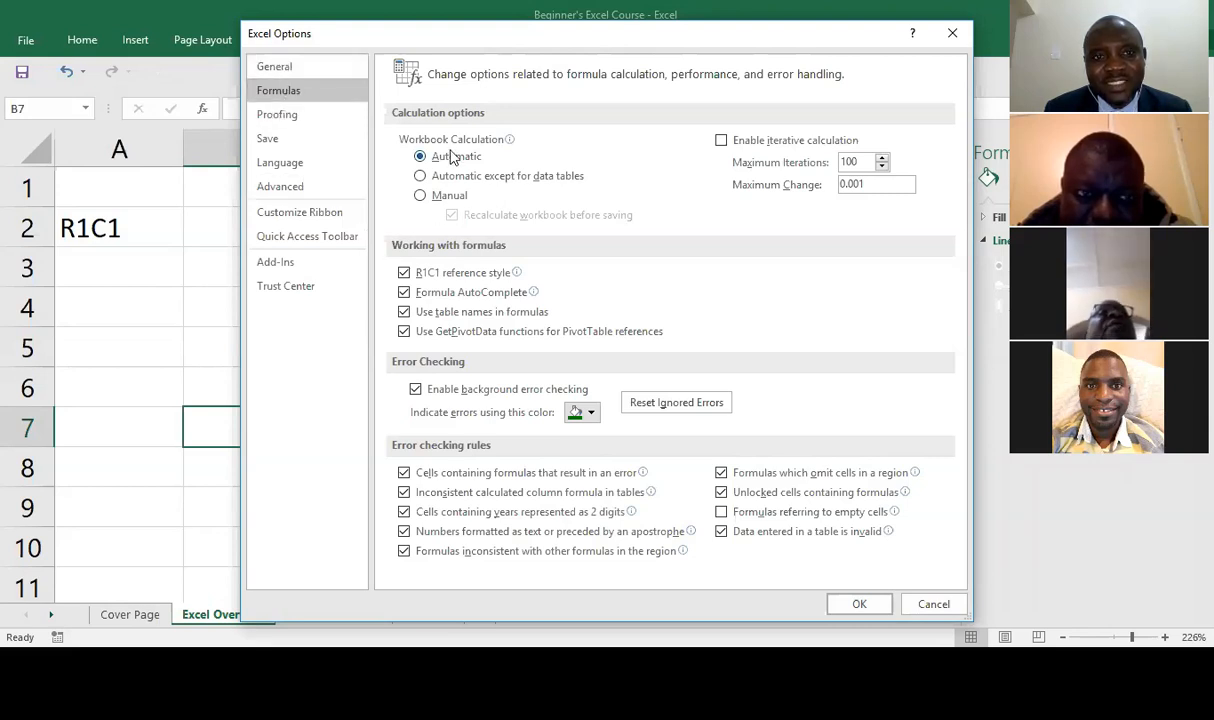
{"action": "mouse_move", "coordinate": [421, 172]}
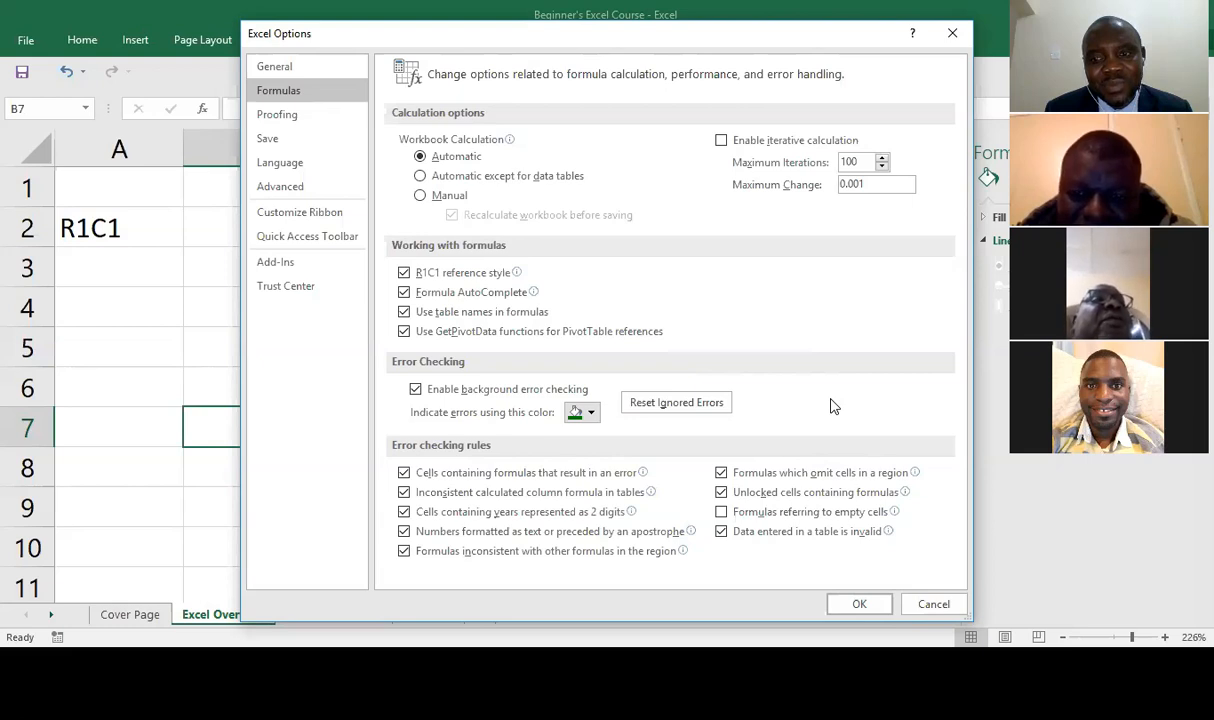
{"action": "left_click", "coordinate": [858, 605]}
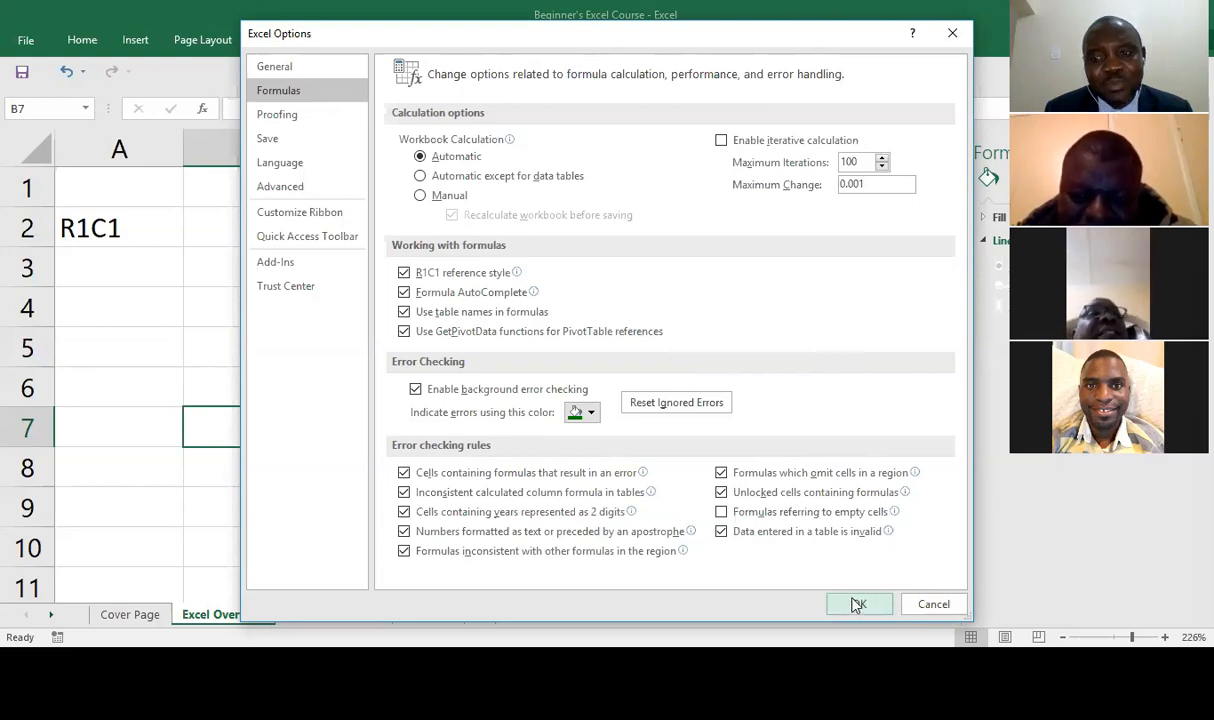
{"action": "left_click", "coordinate": [858, 605]}
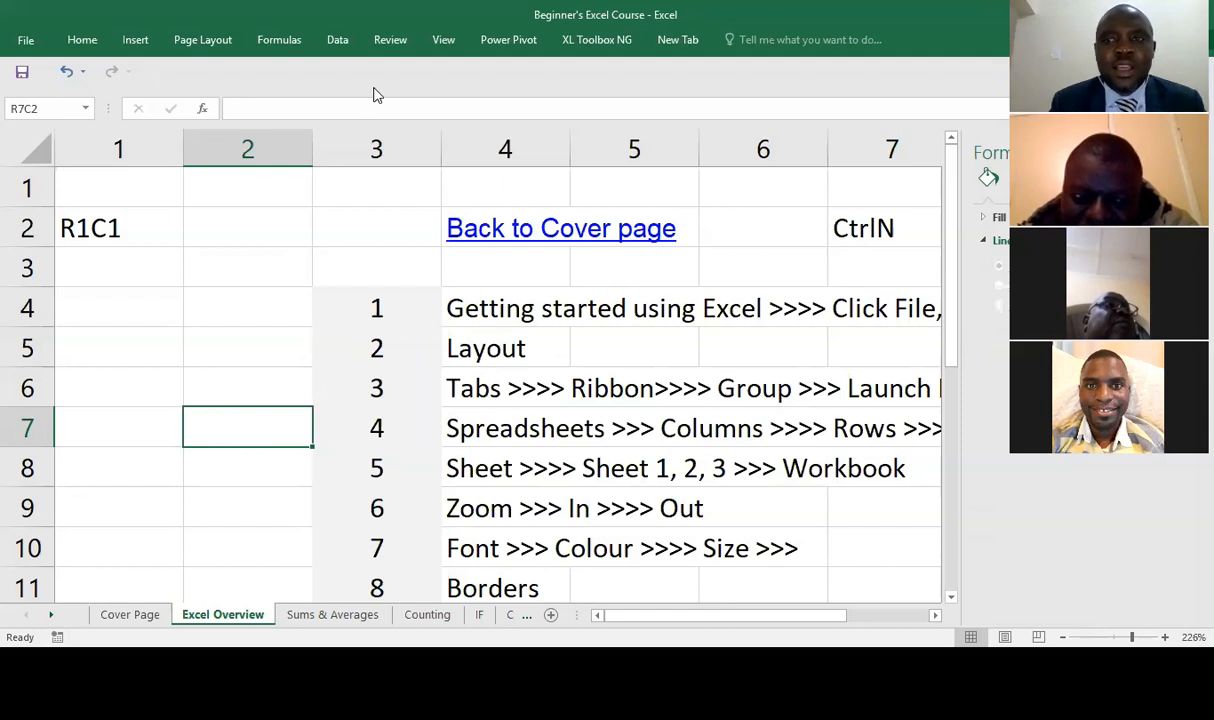
Point out the numbered column headings by selecting the cell in row 2, column 2, followed by columns 1 and 2.
{"action": "left_click", "coordinate": [260, 233]}
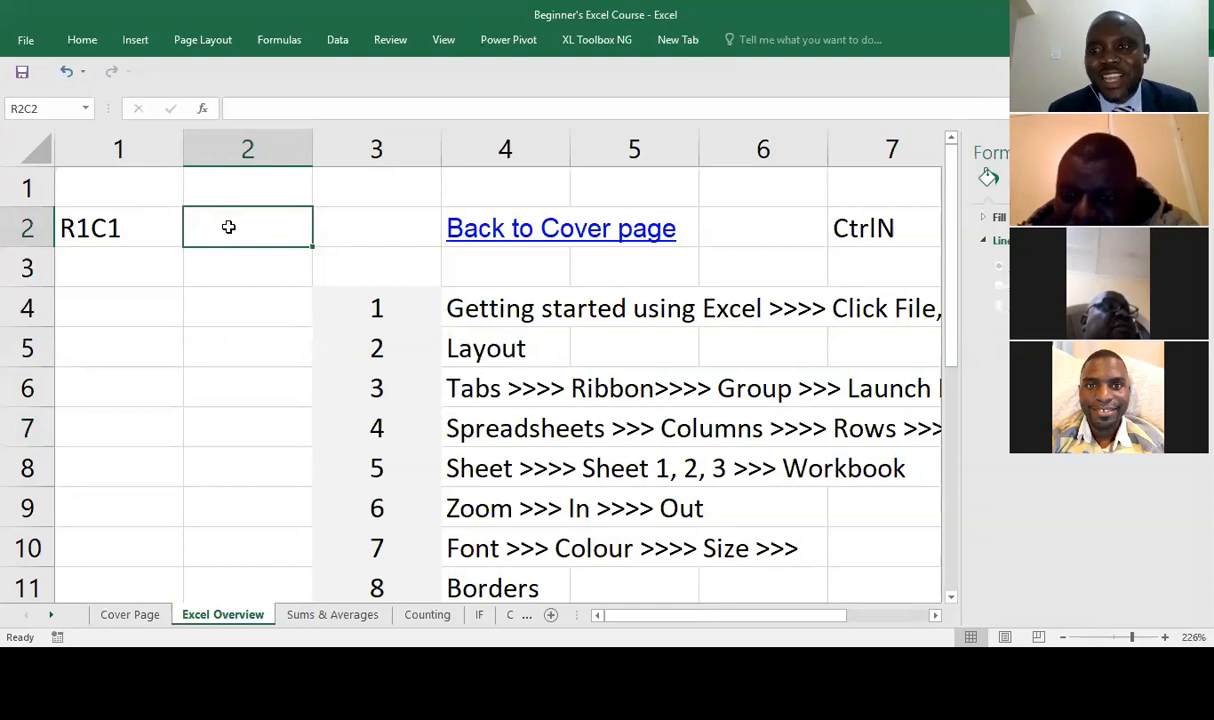
{"action": "left_click", "coordinate": [119, 148]}
{"action": "left_click", "coordinate": [218, 150]}
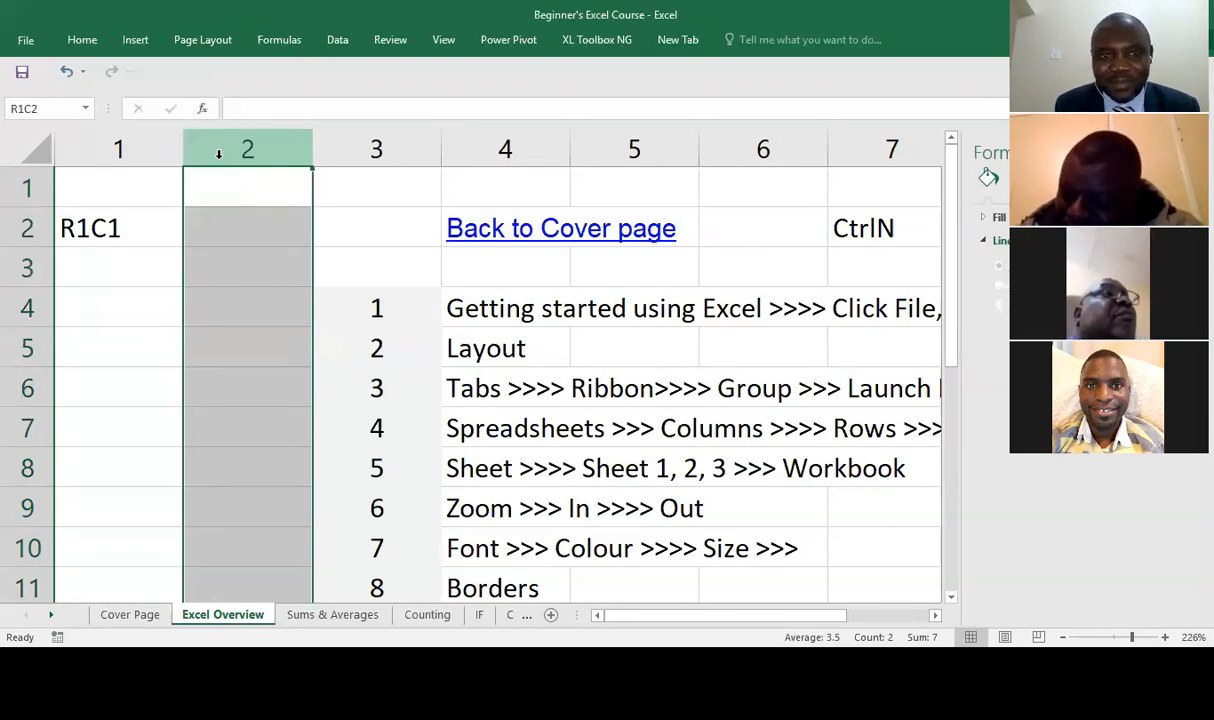
Turn off the R1C1 reference style in Excel's formula options to restore lettered column headings.
{"action": "left_click", "coordinate": [26, 42]}
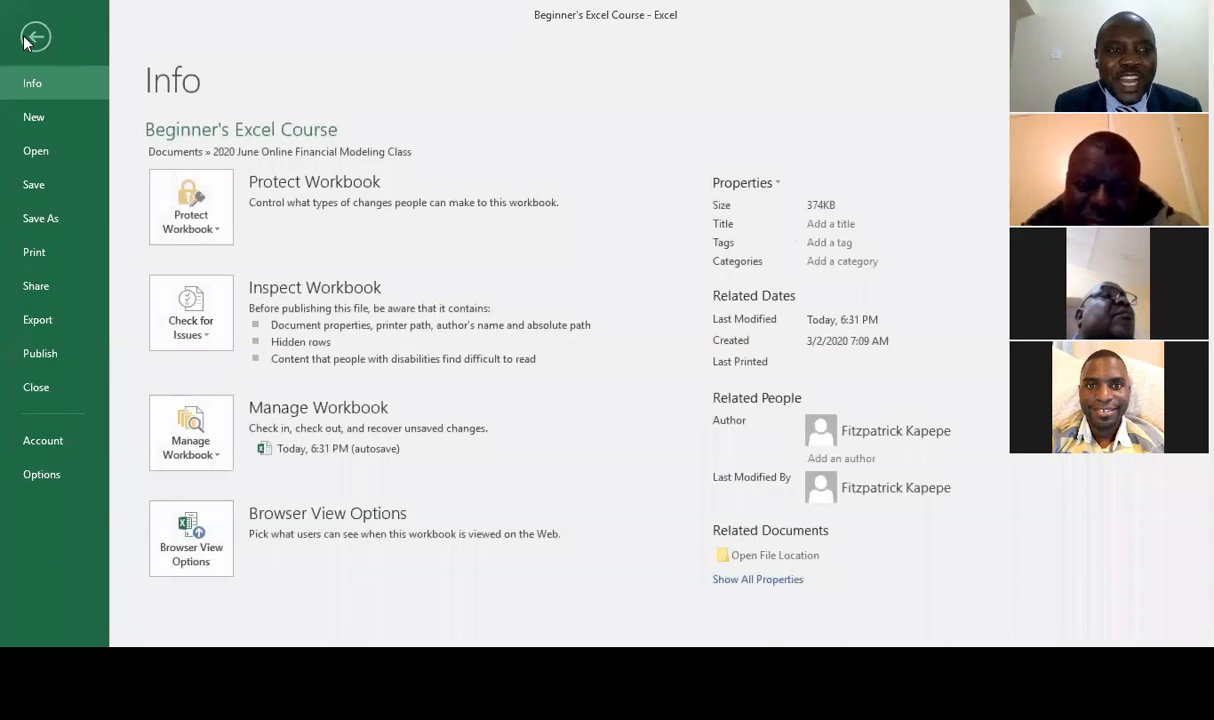
{"action": "left_click", "coordinate": [44, 476]}
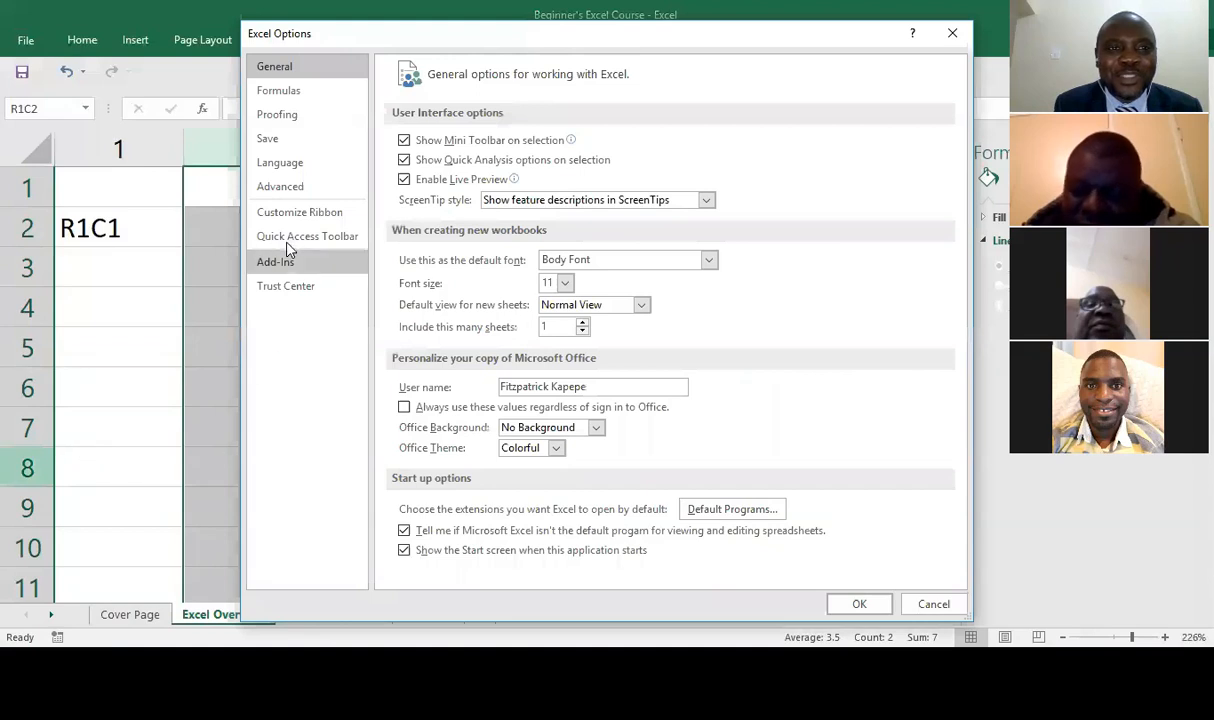
{"action": "left_click", "coordinate": [290, 91]}
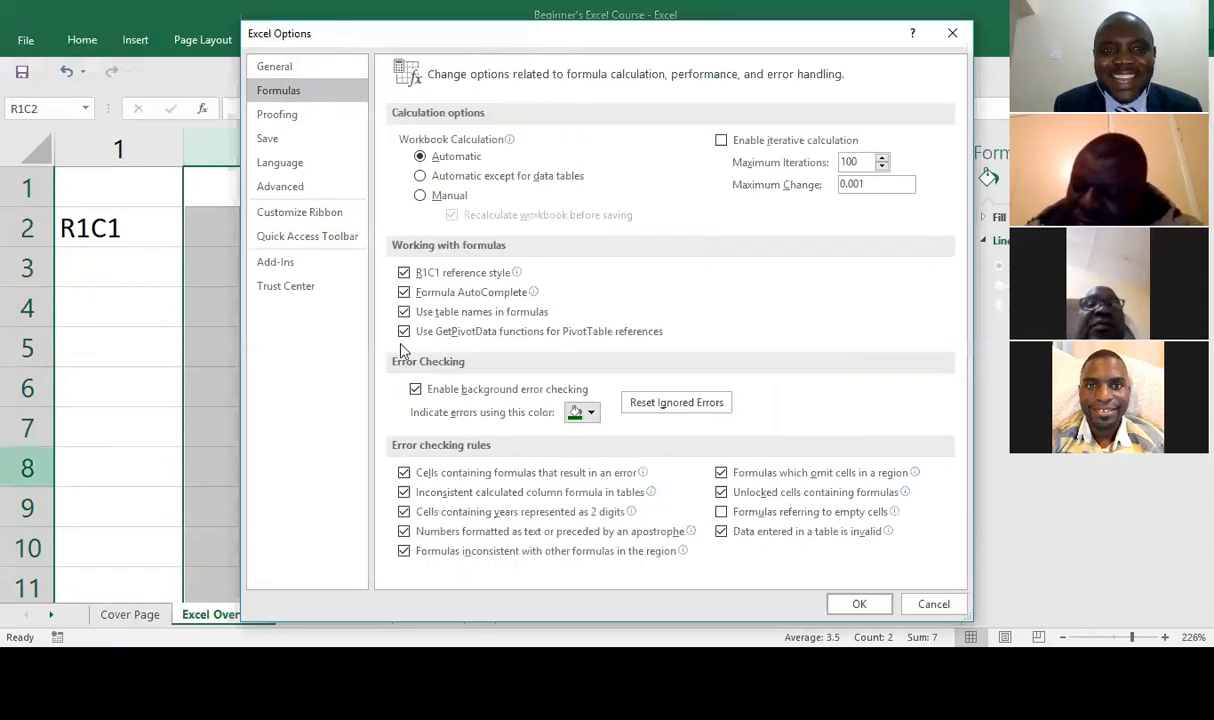
{"action": "left_click", "coordinate": [403, 274]}
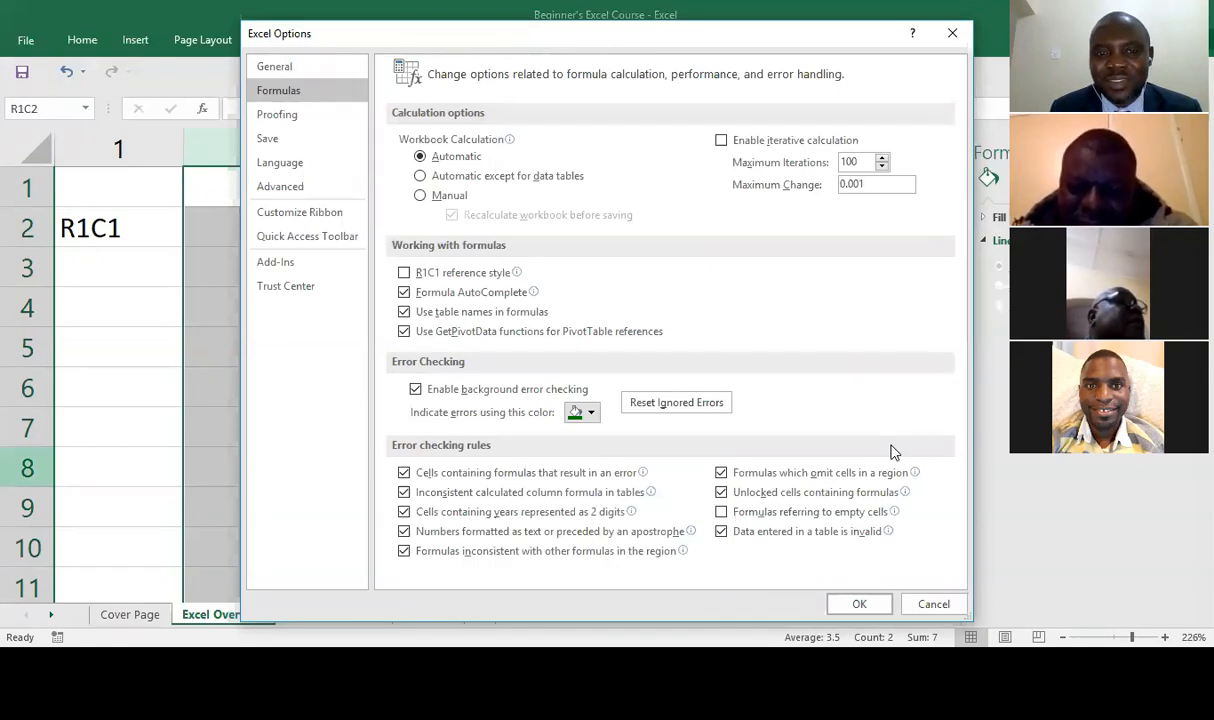
{"action": "left_click", "coordinate": [860, 604]}
Go back over the Tabs and Ribbon topic in row 6 and move to the Spreadsheets topic number in C7.
{"action": "left_click", "coordinate": [652, 389]}
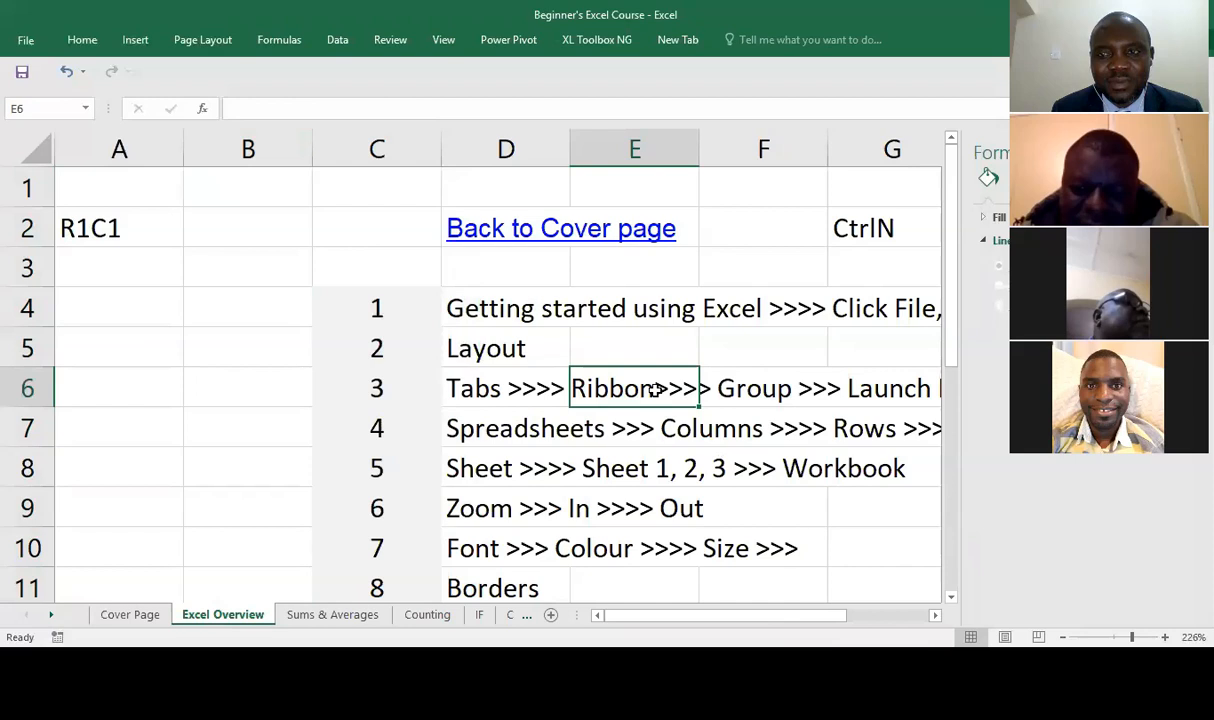
{"action": "left_click", "coordinate": [474, 391]}
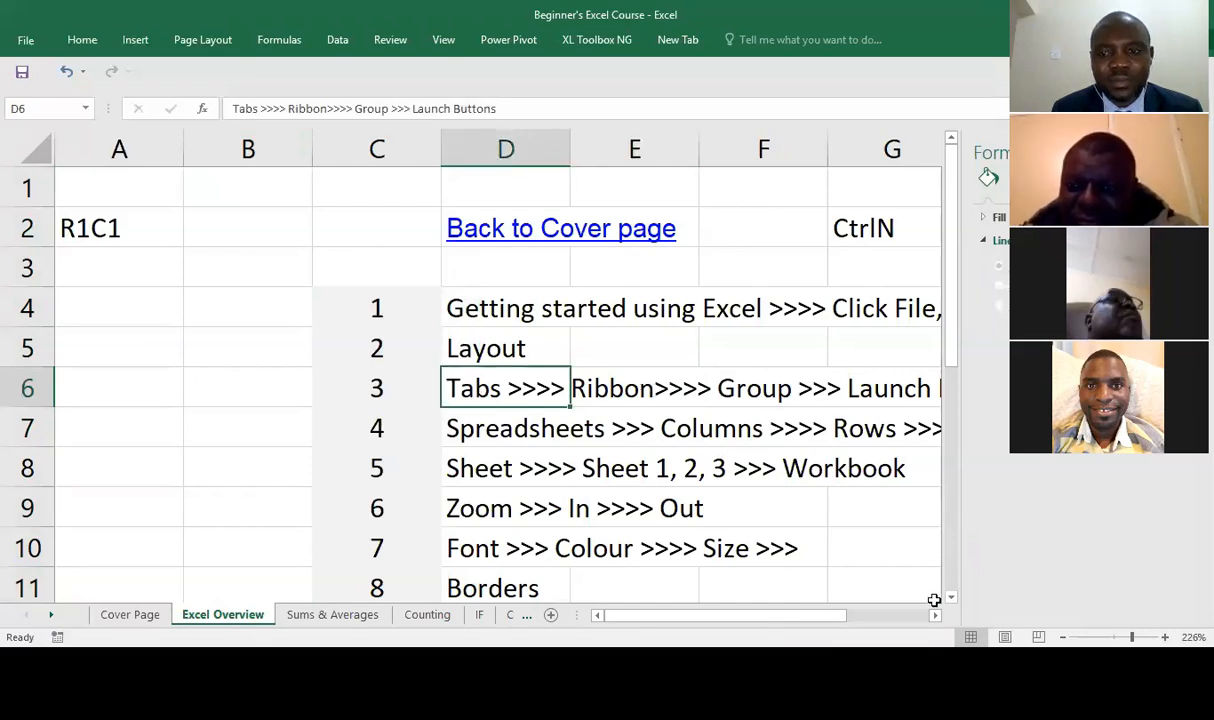
{"action": "scroll", "coordinate": [497, 380], "scroll_direction": "right", "scroll_amount": 2}
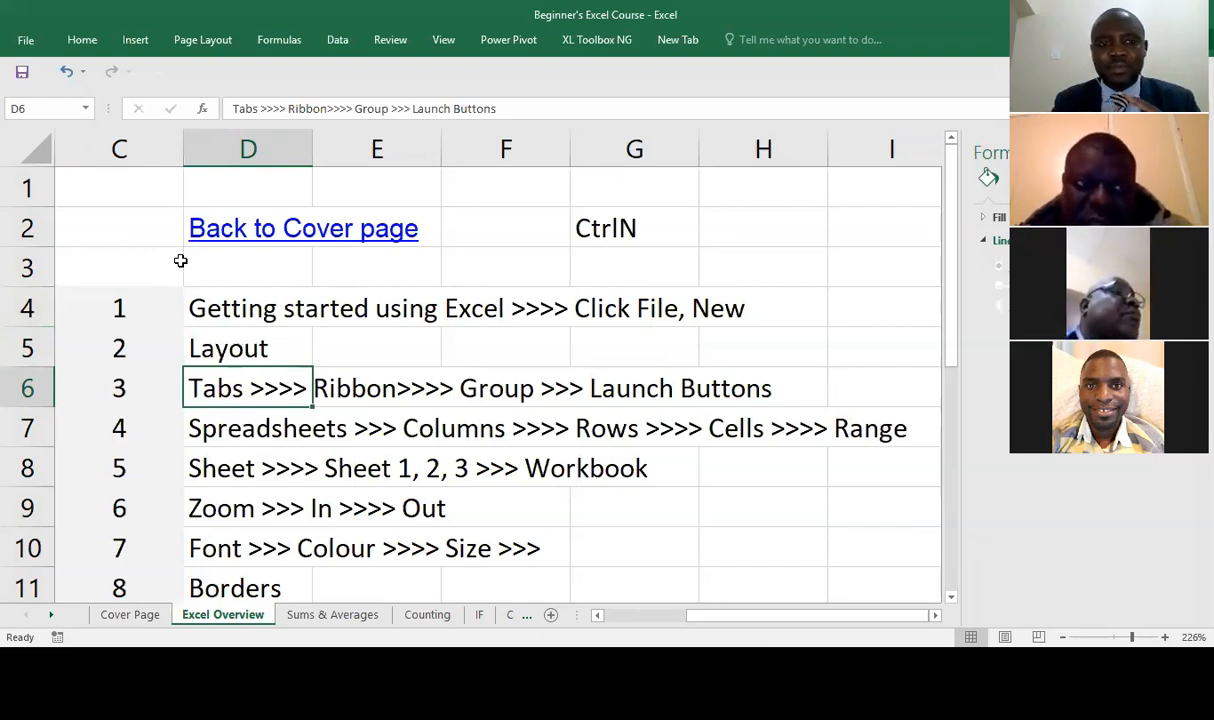
{"action": "left_click", "coordinate": [175, 438]}
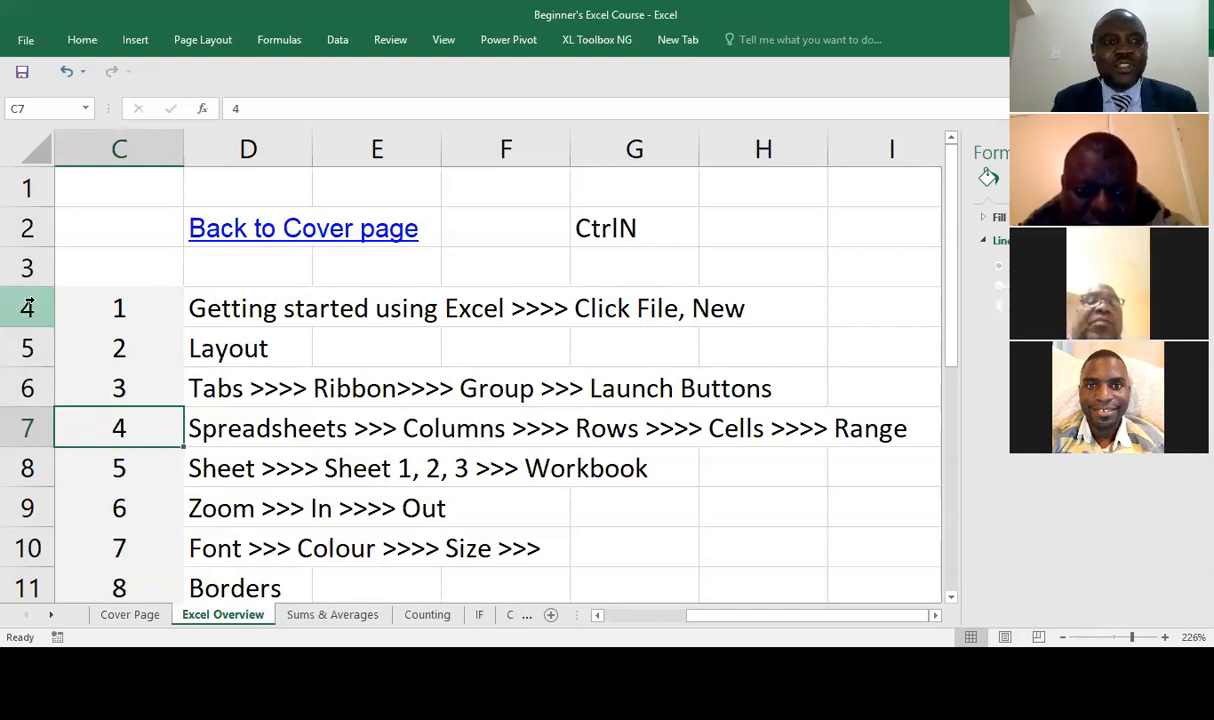
Demonstrate a row and a range by selecting the whole of row 3 and the cells E3:H3.
{"action": "left_click", "coordinate": [27, 268]}
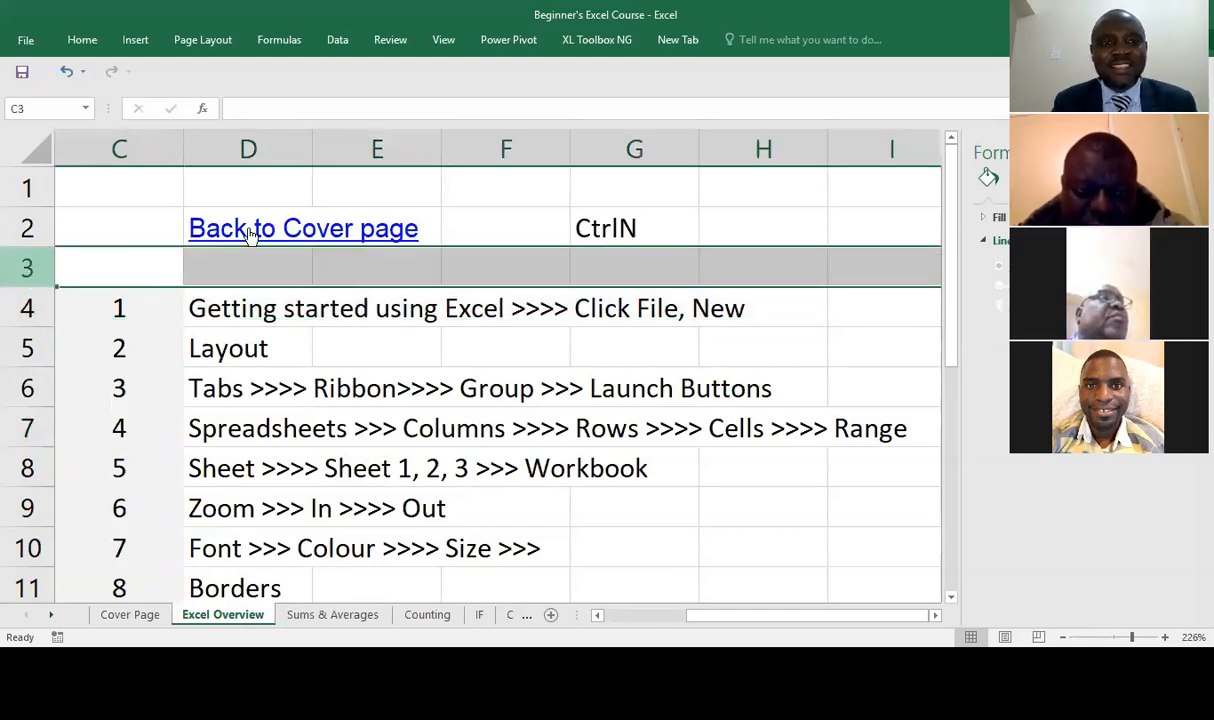
{"action": "left_click", "coordinate": [376, 264]}
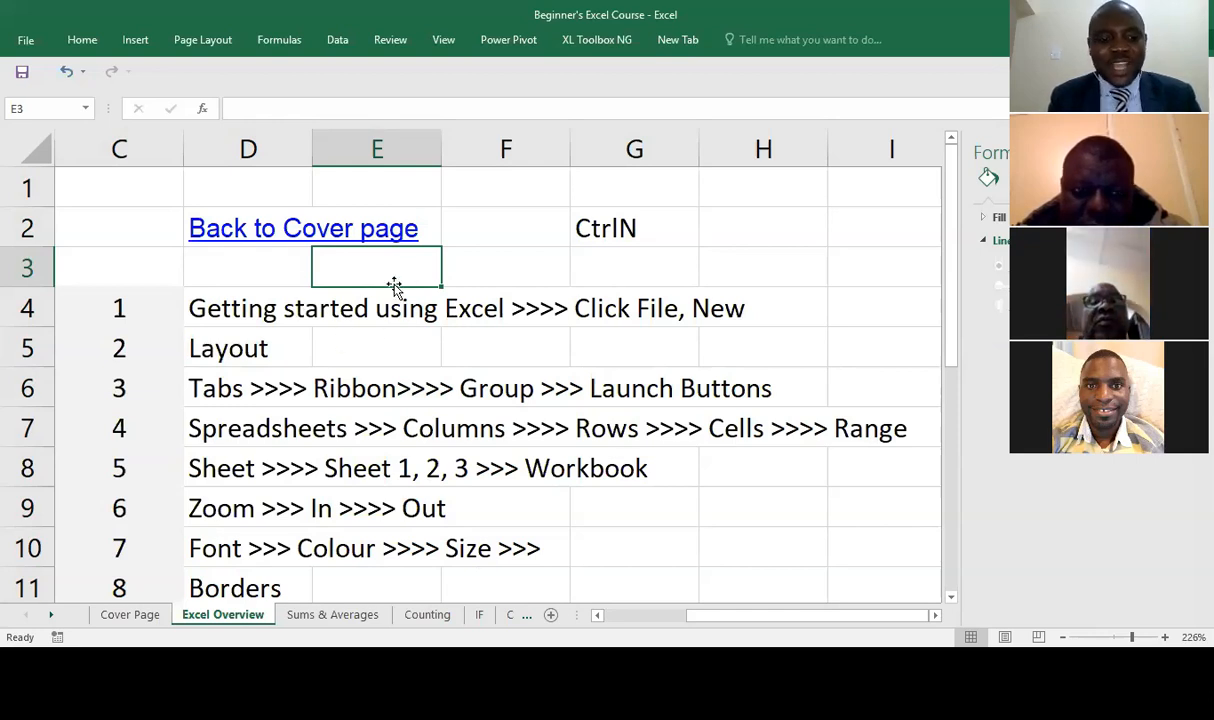
{"action": "key", "text": "shift+Right"}
{"action": "key", "text": "shift+Right"}
{"action": "key", "text": "shift+Right"}
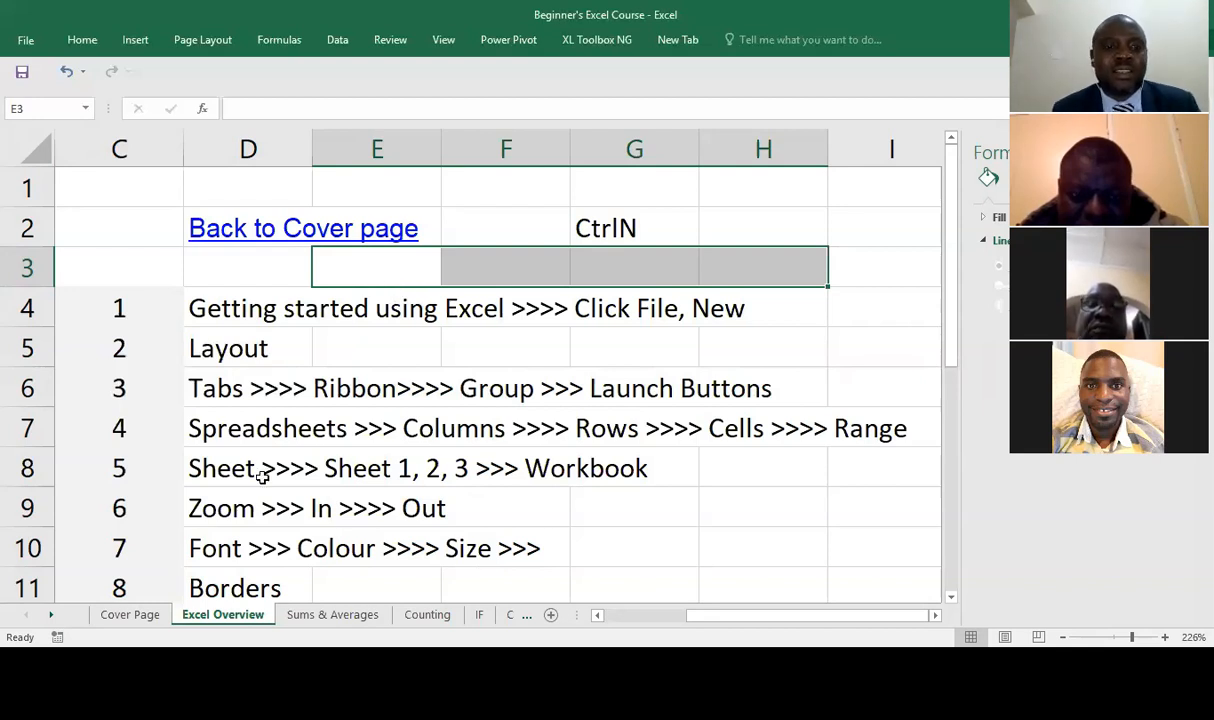
Move to the Sheet topic in D8, insert three new worksheets after Excel Overview, and return to the Excel Overview sheet.
{"action": "left_click", "coordinate": [205, 445]}
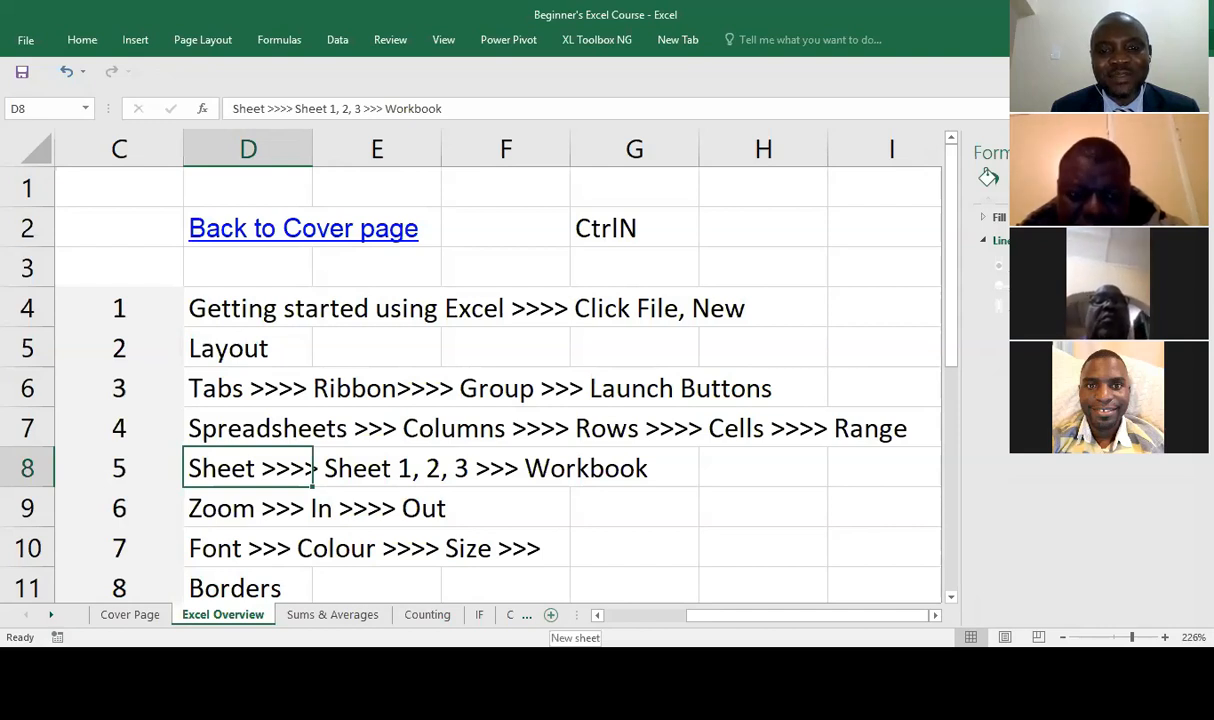
{"action": "left_click", "coordinate": [550, 614]}
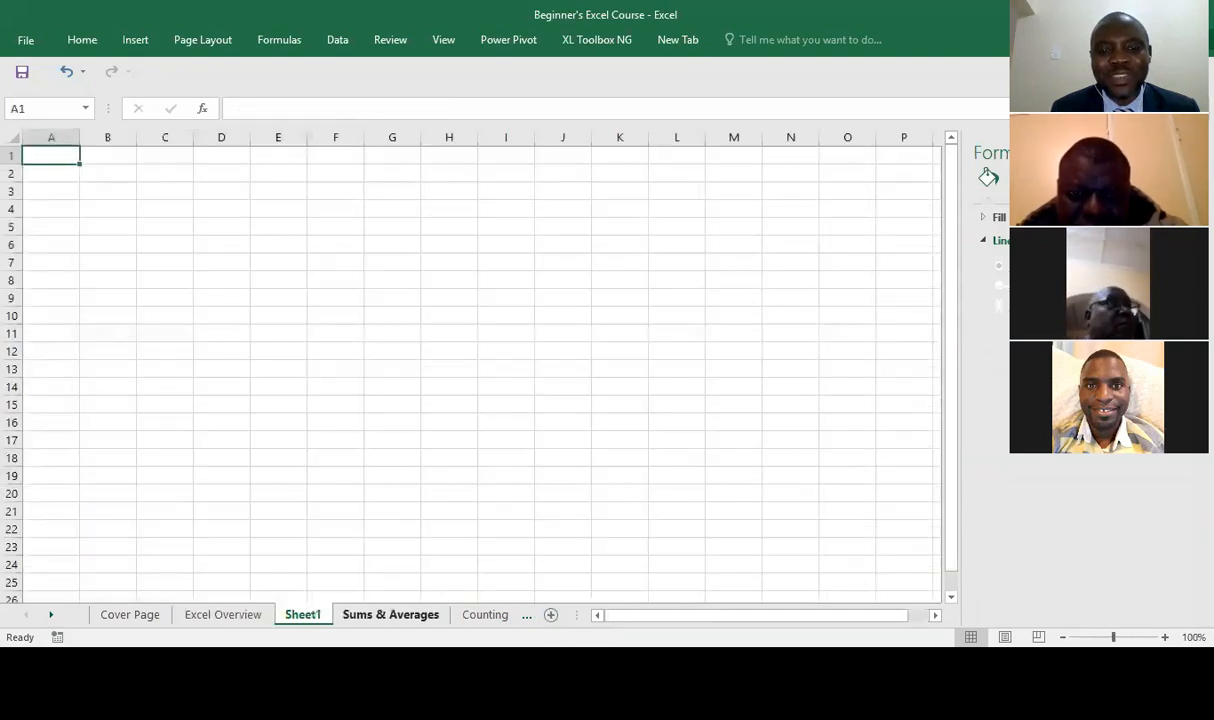
{"action": "left_click", "coordinate": [550, 614]}
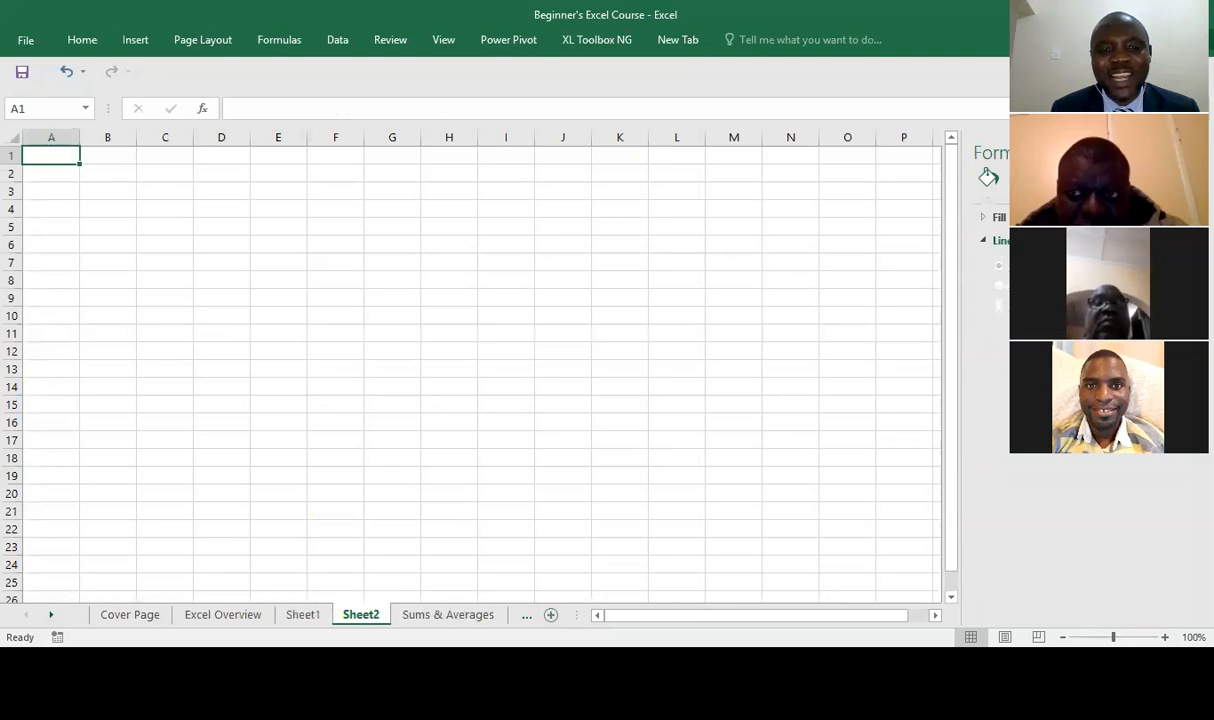
{"action": "left_click", "coordinate": [550, 614]}
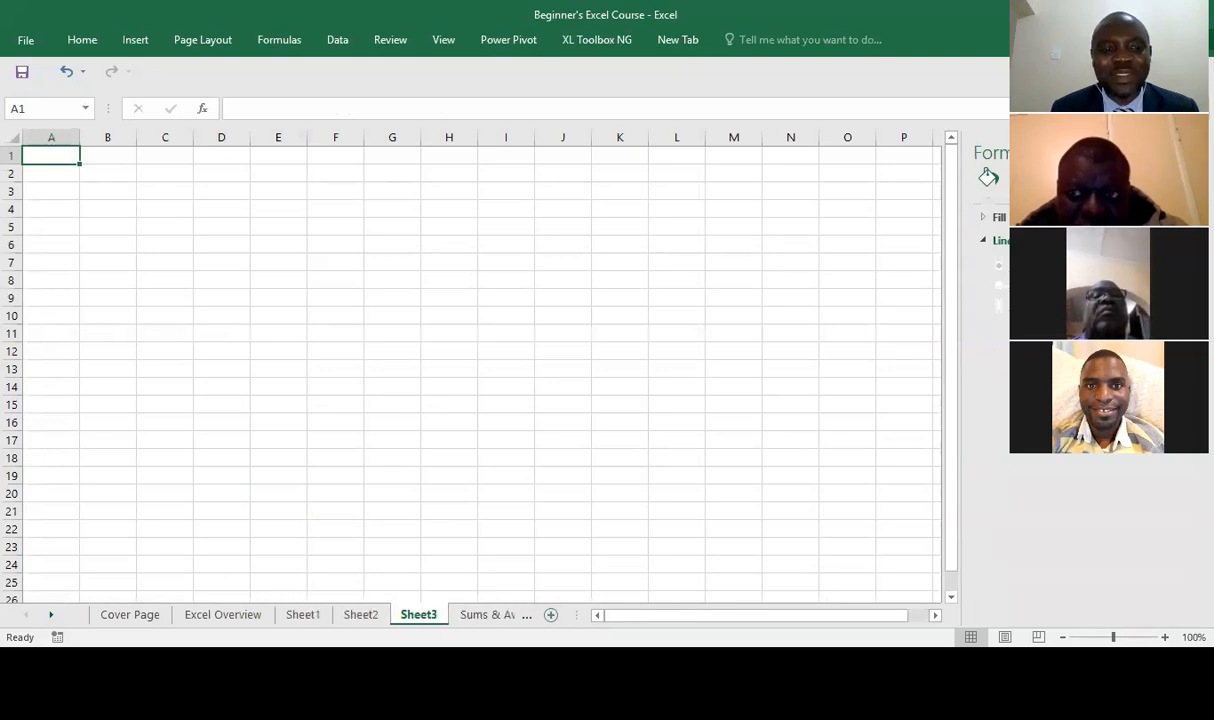
{"action": "left_click", "coordinate": [240, 614]}
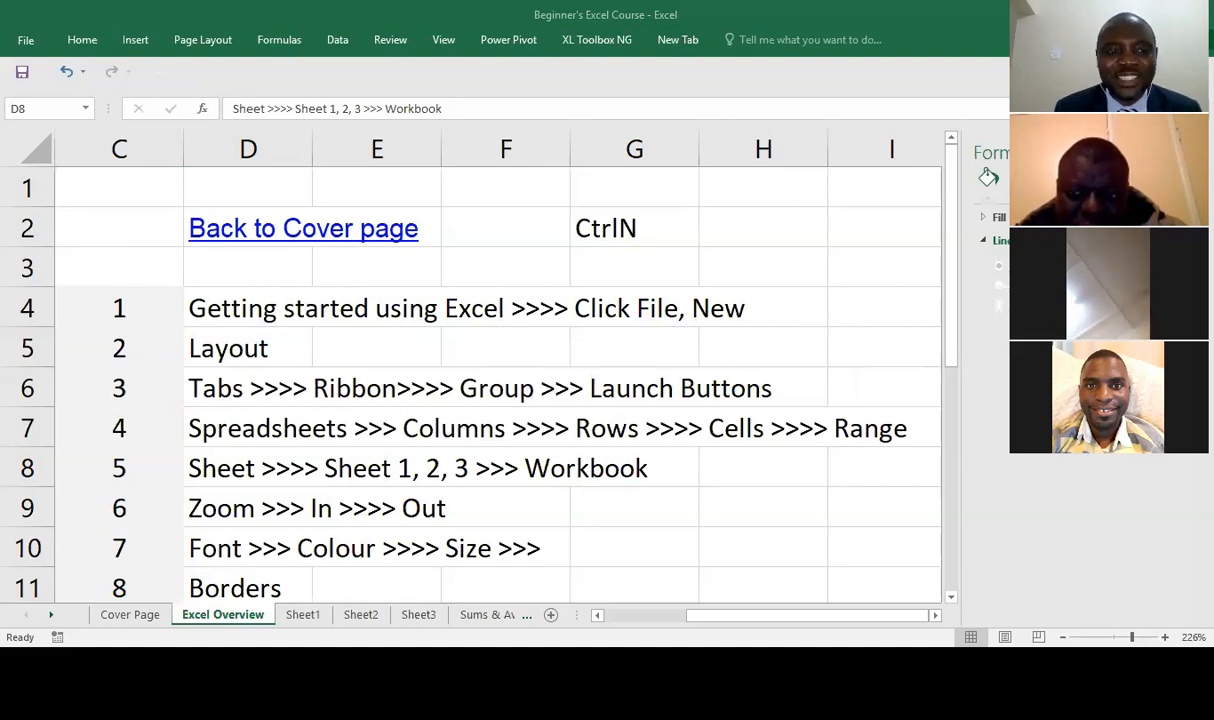
Try to delete the Excel Overview worksheet and dismiss the resulting dialog.
{"action": "right_click", "coordinate": [223, 614]}
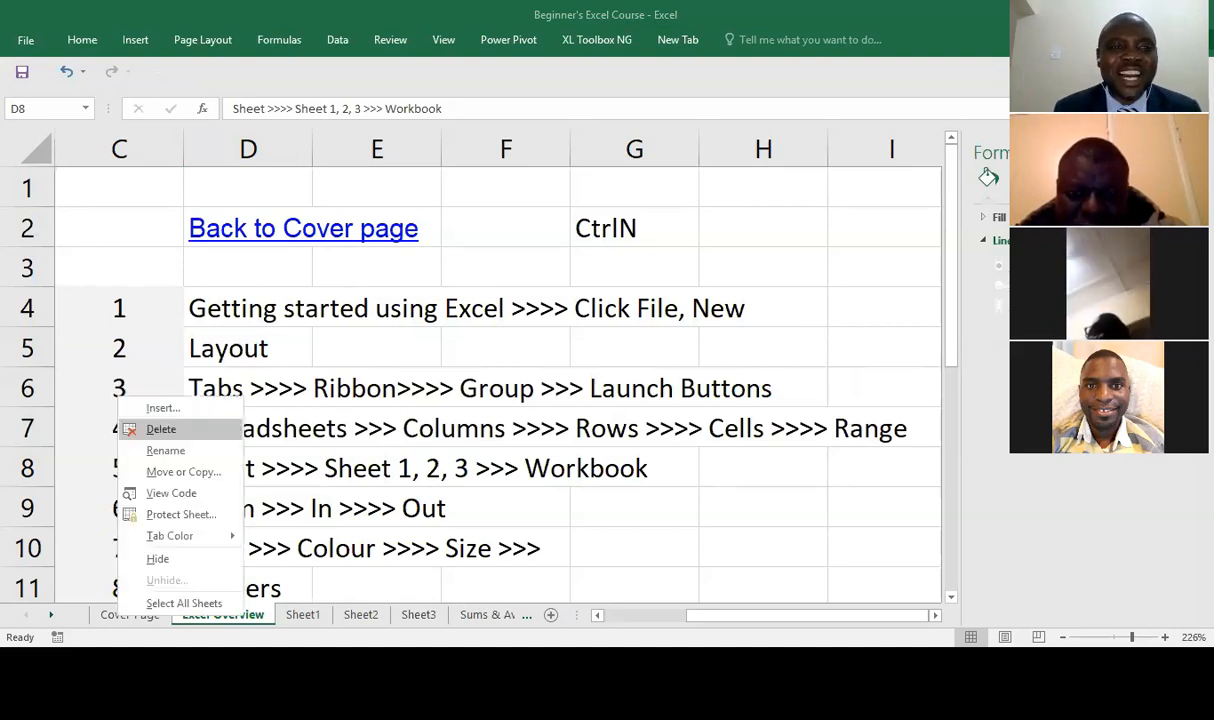
{"action": "left_click", "coordinate": [161, 429]}
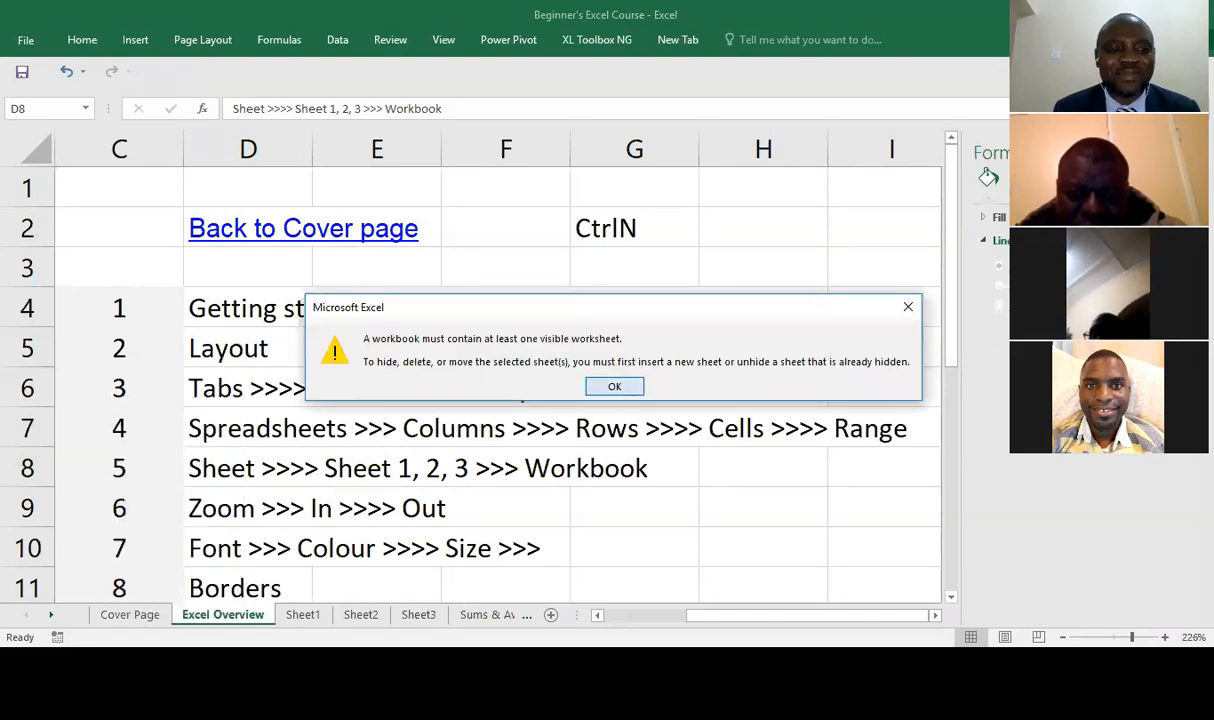
{"action": "key", "text": "Return"}
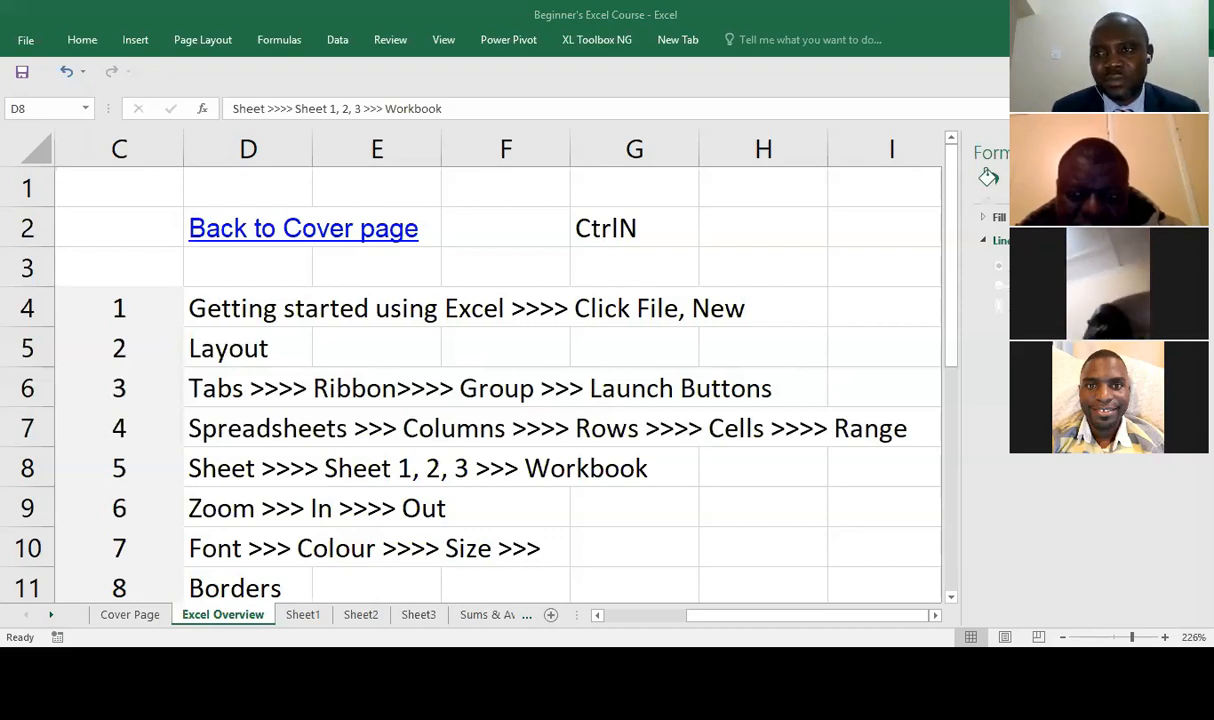
{"action": "left_click", "coordinate": [406, 381]}
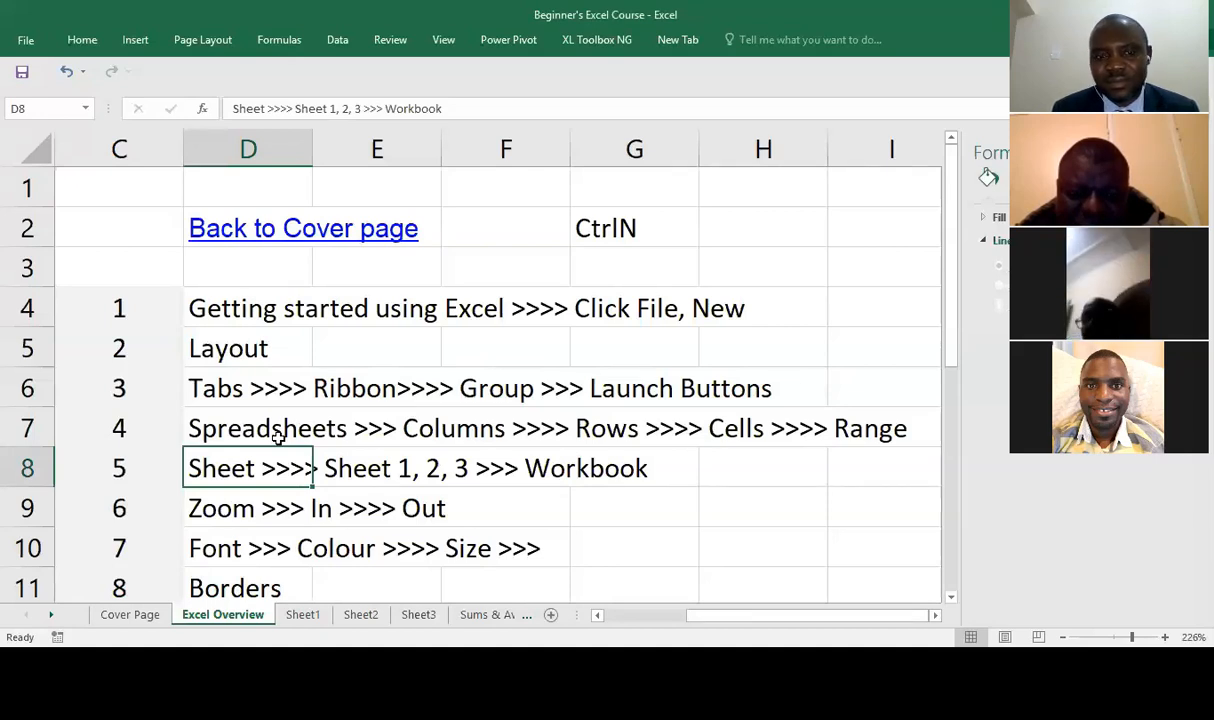
Move to the Zoom topic in D9, set the sheet's zoom to 100%, and view the Zoom dialog without changing its magnification.
{"action": "left_click", "coordinate": [249, 513]}
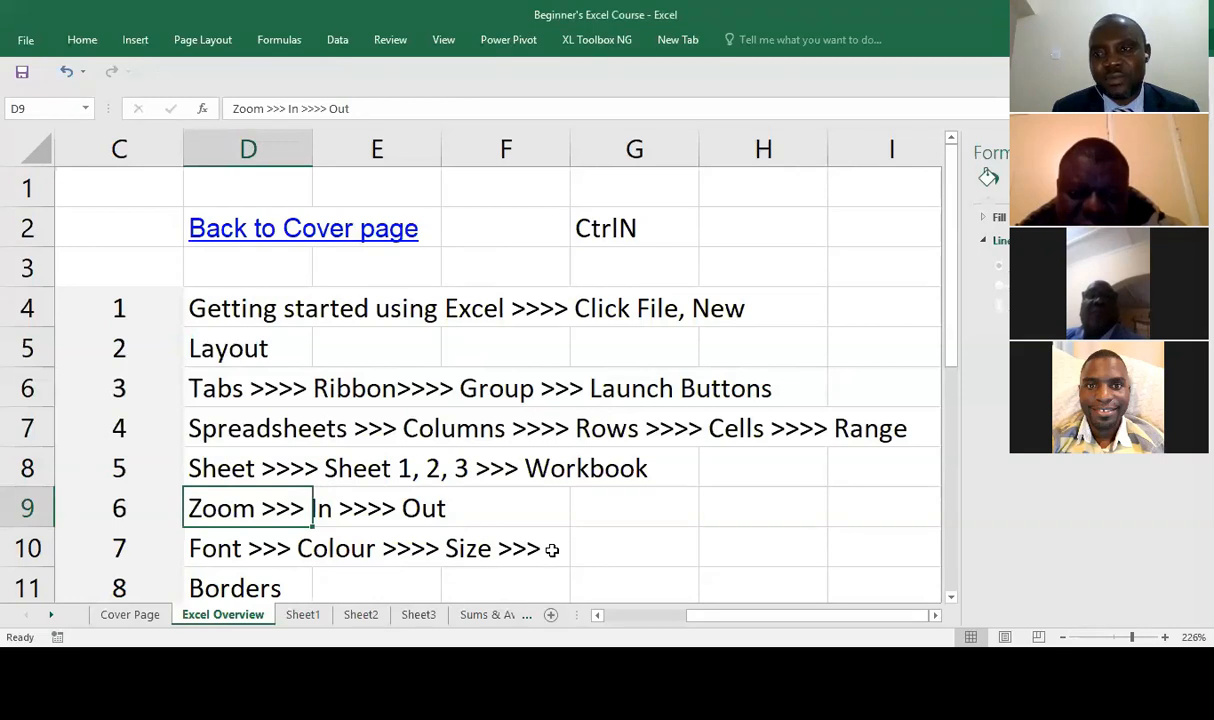
{"action": "left_click", "coordinate": [442, 41]}
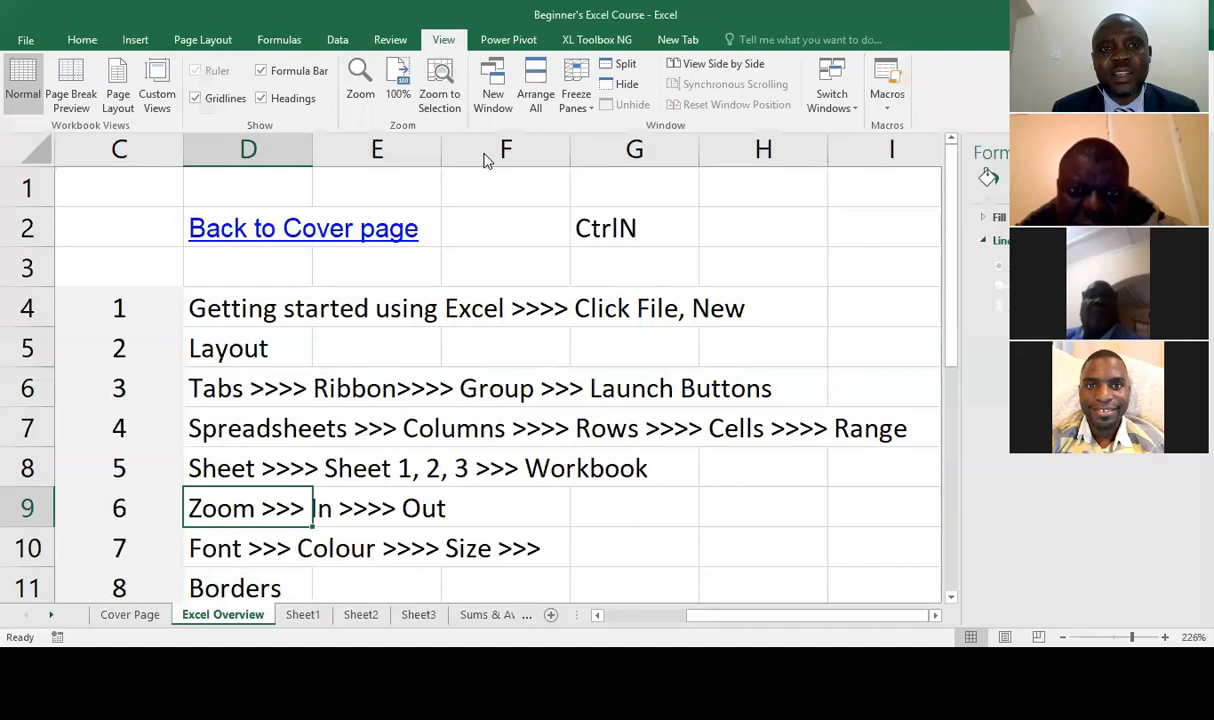
{"action": "left_click", "coordinate": [400, 80]}
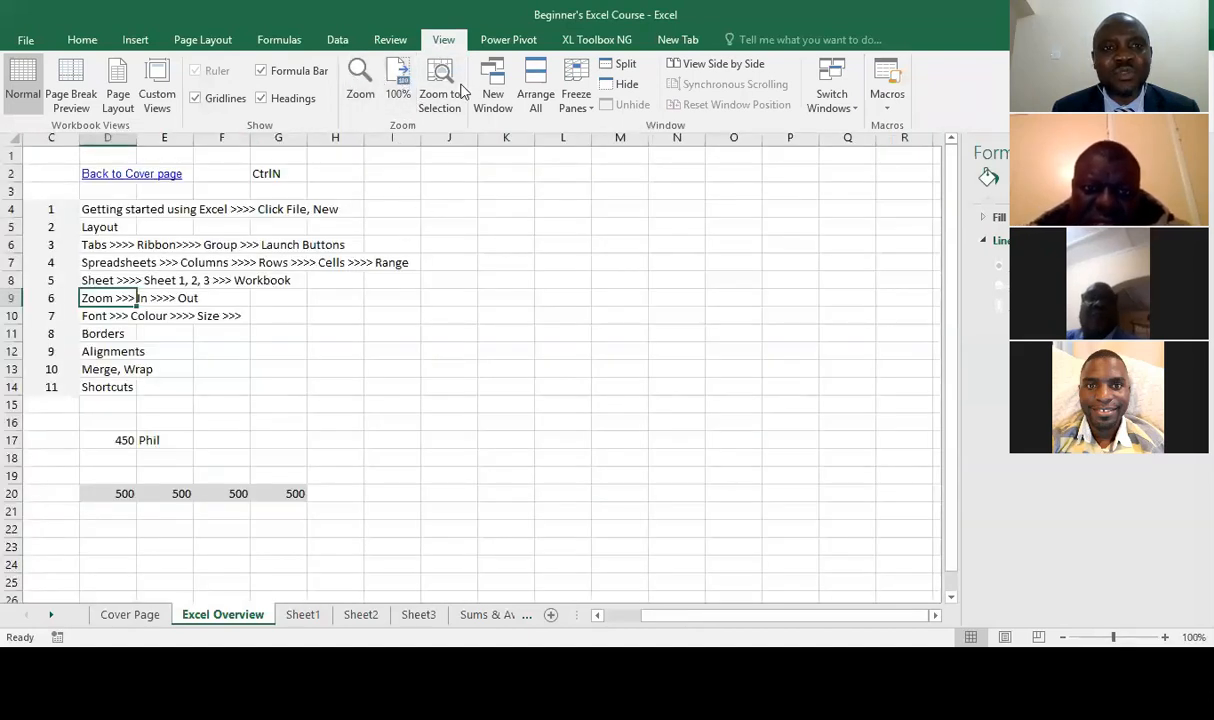
{"action": "left_click", "coordinate": [362, 80]}
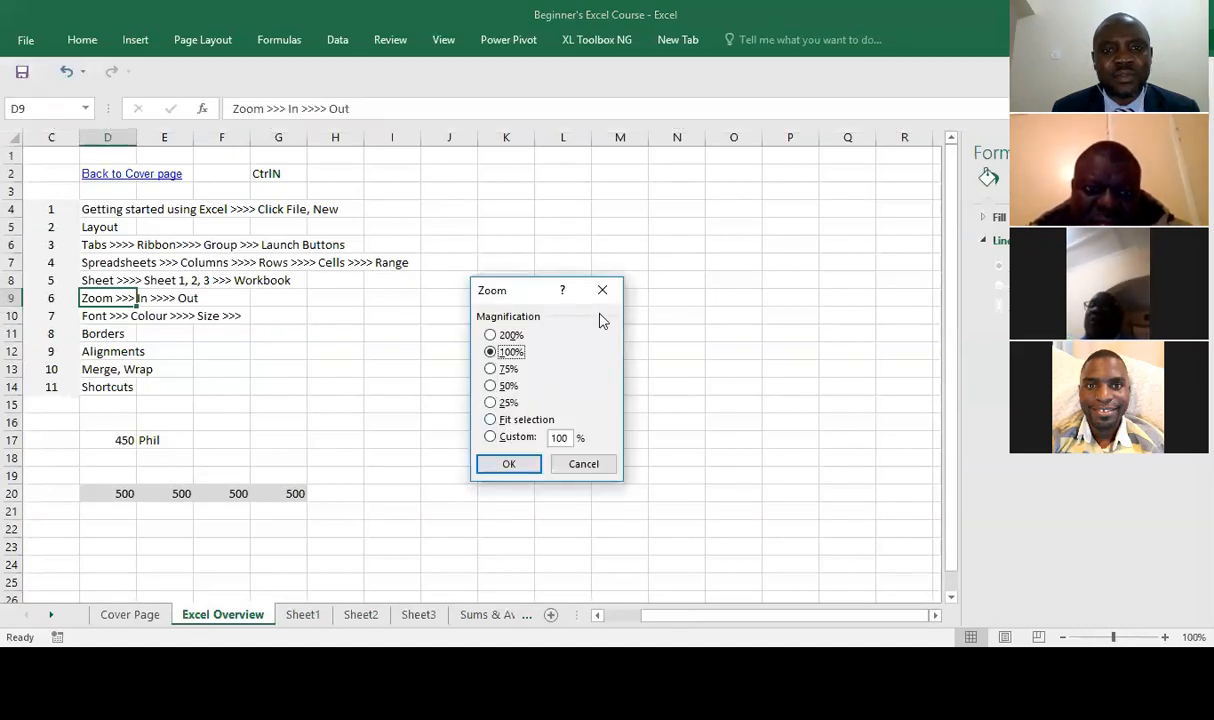
{"action": "left_click", "coordinate": [604, 292]}
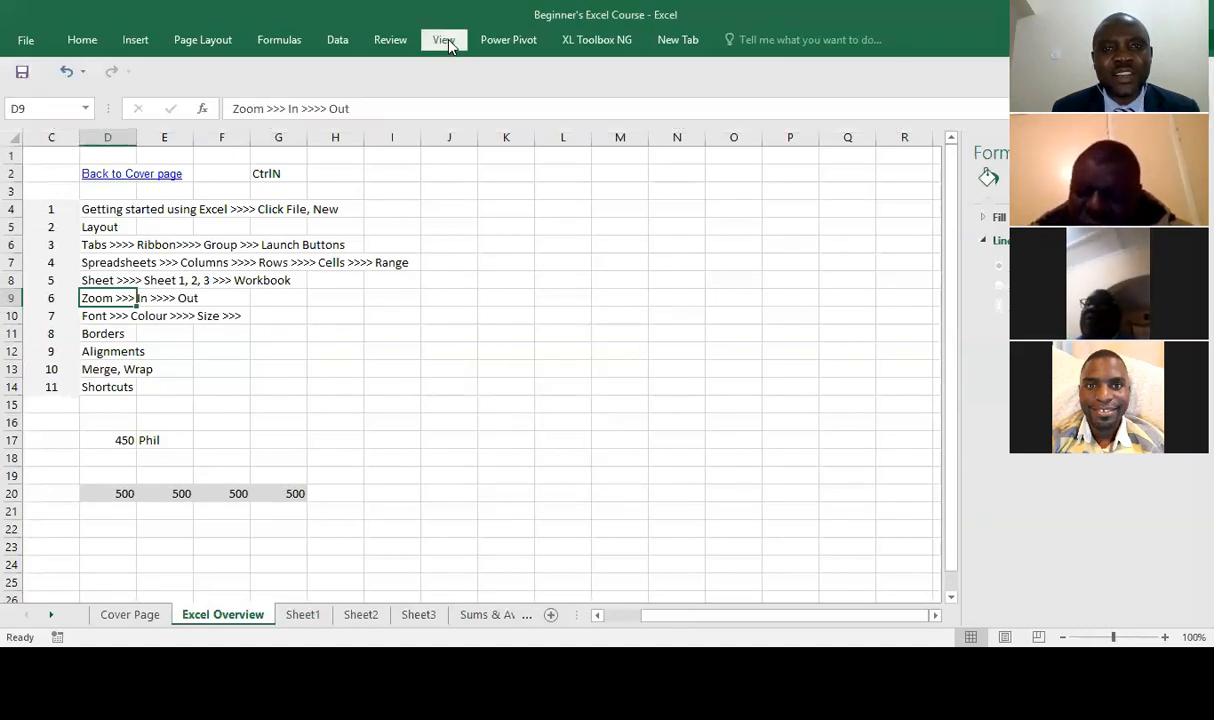
Demonstrate zooming by setting the sheet's magnification to 200%, reducing it to 50%, and raising it to 142%.
{"action": "left_click", "coordinate": [430, 39]}
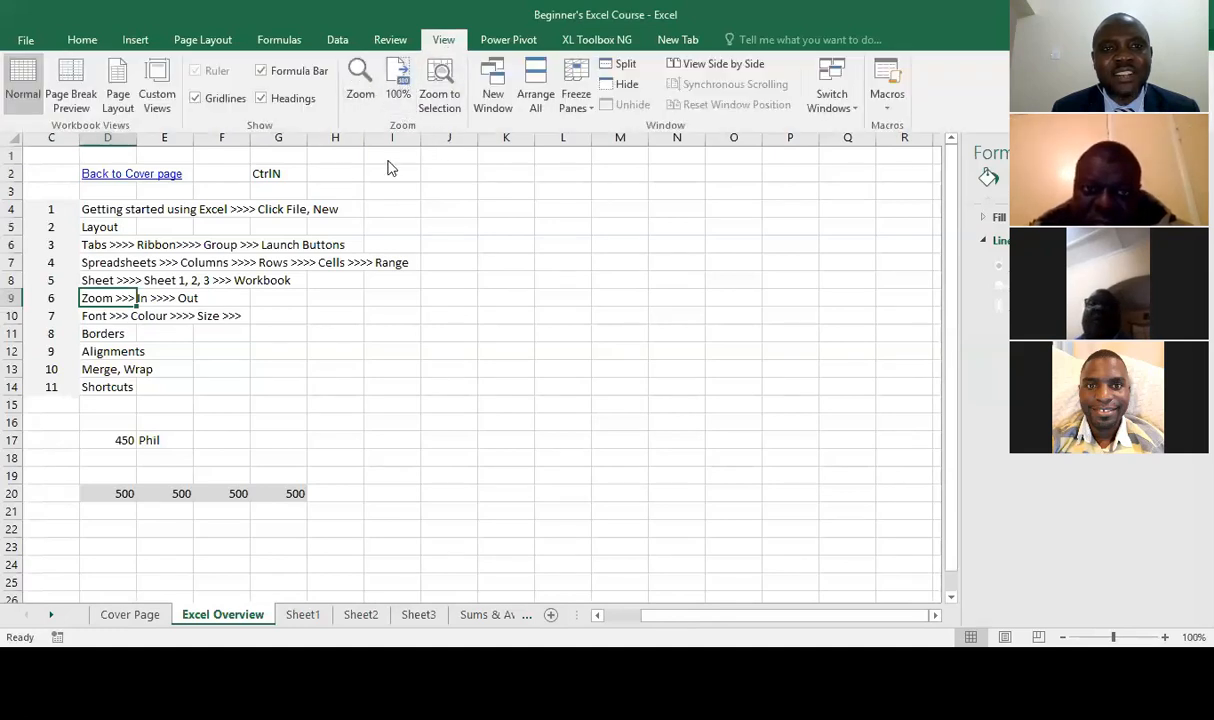
{"action": "left_click", "coordinate": [358, 75]}
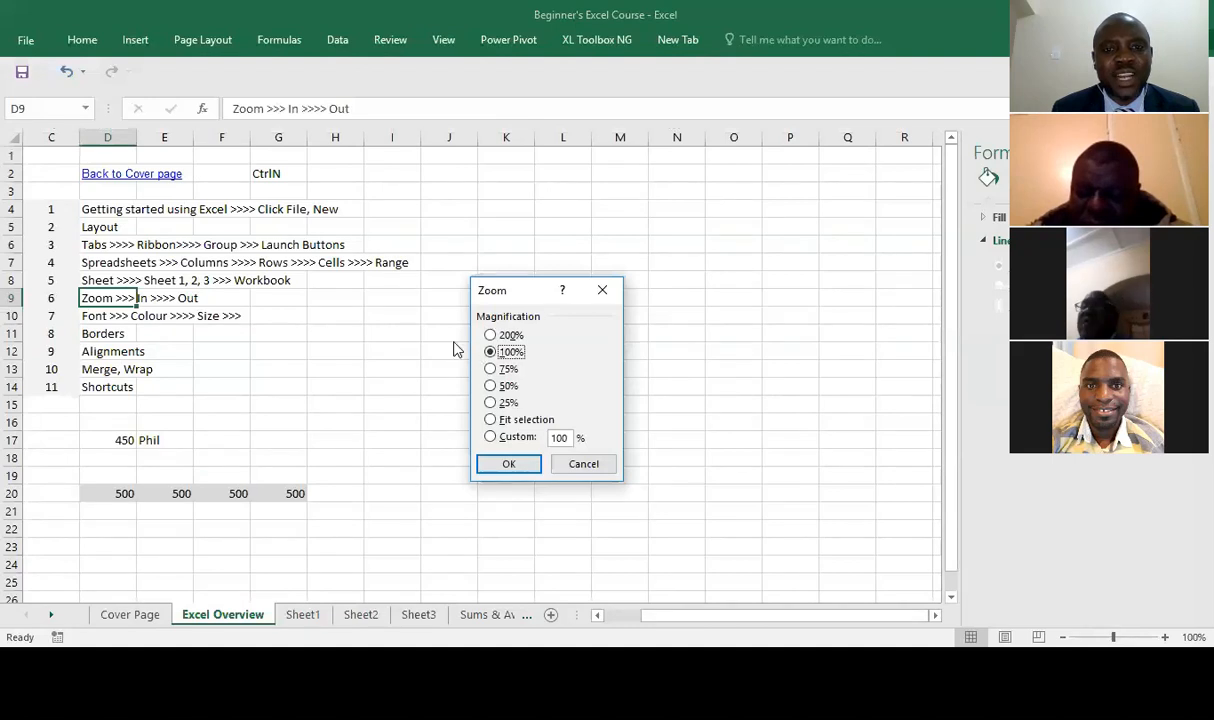
{"action": "left_click", "coordinate": [490, 336]}
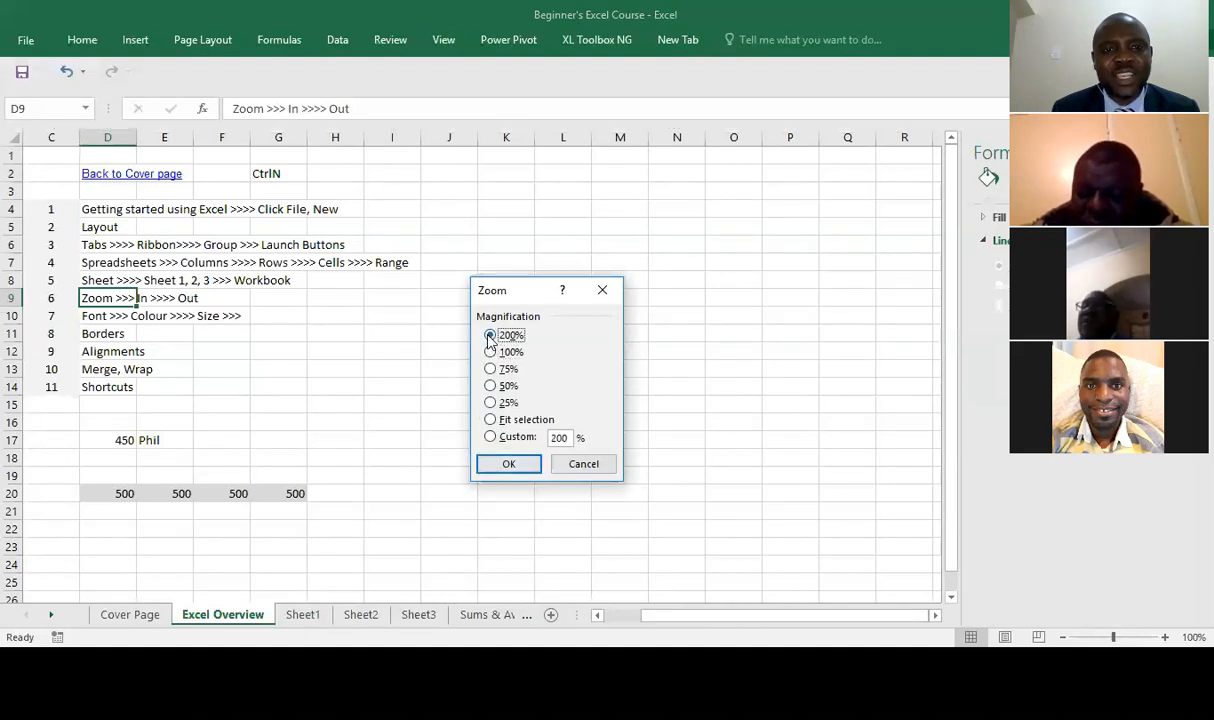
{"action": "left_click", "coordinate": [508, 465]}
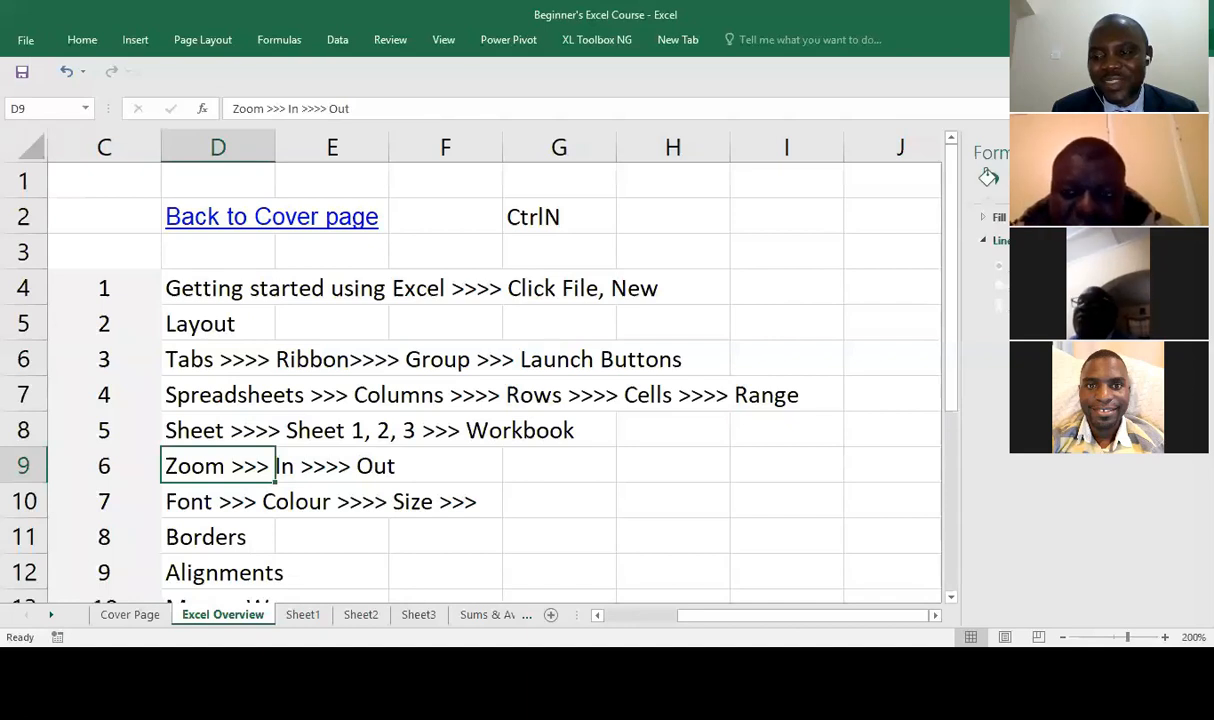
{"action": "left_click_drag", "start_coordinate": [1127, 637], "coordinate": [1090, 637]}
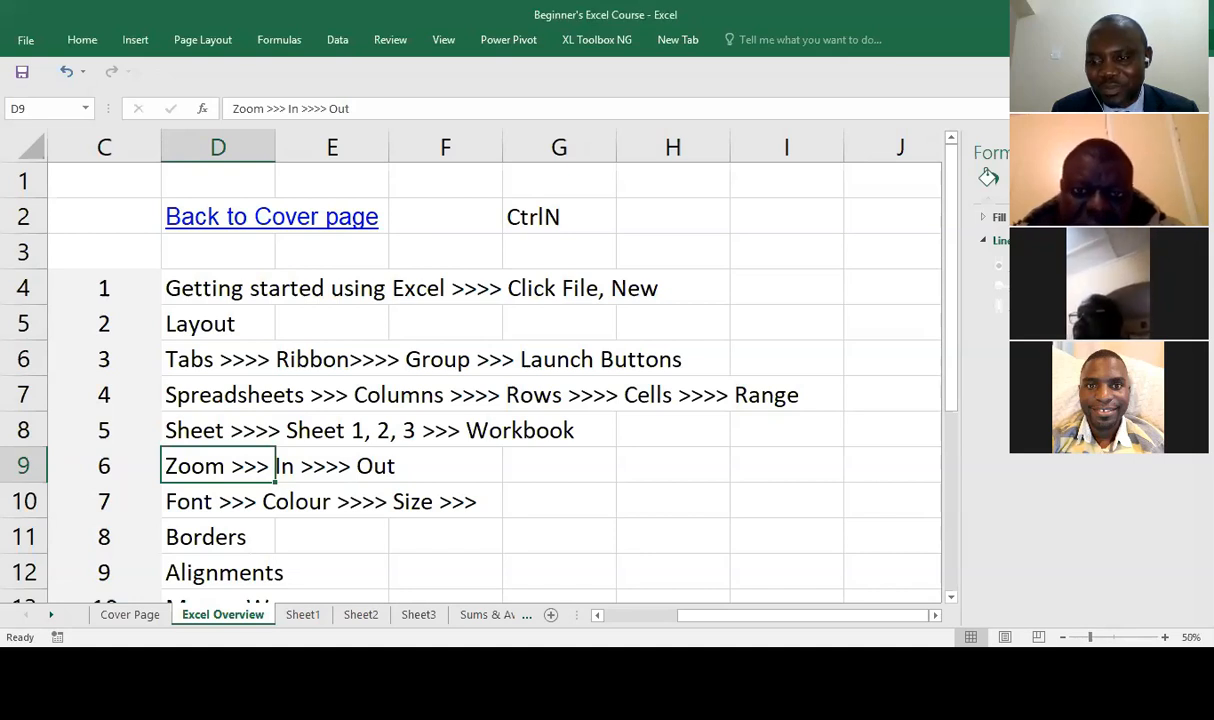
{"action": "left_click_drag", "start_coordinate": [1090, 637], "coordinate": [1119, 637]}
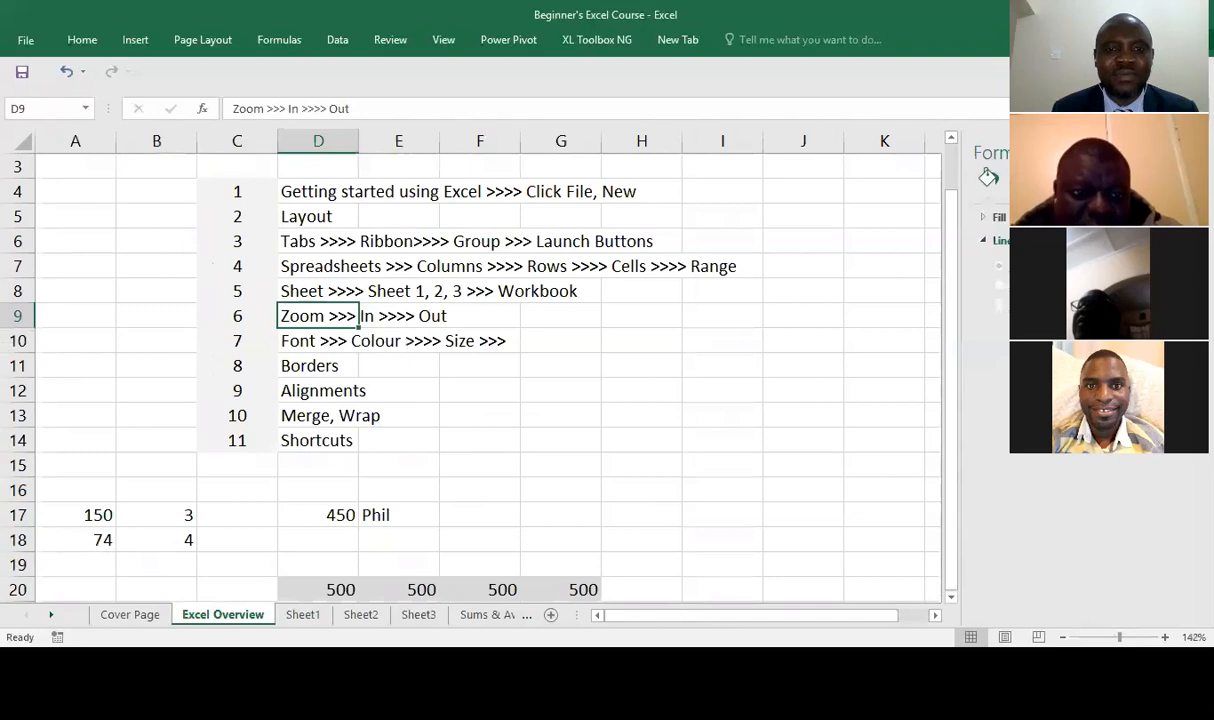
Select F10, reset the zoom to 100%, zoom to the selected cell, and reset the zoom again.
{"action": "left_click", "coordinate": [444, 343]}
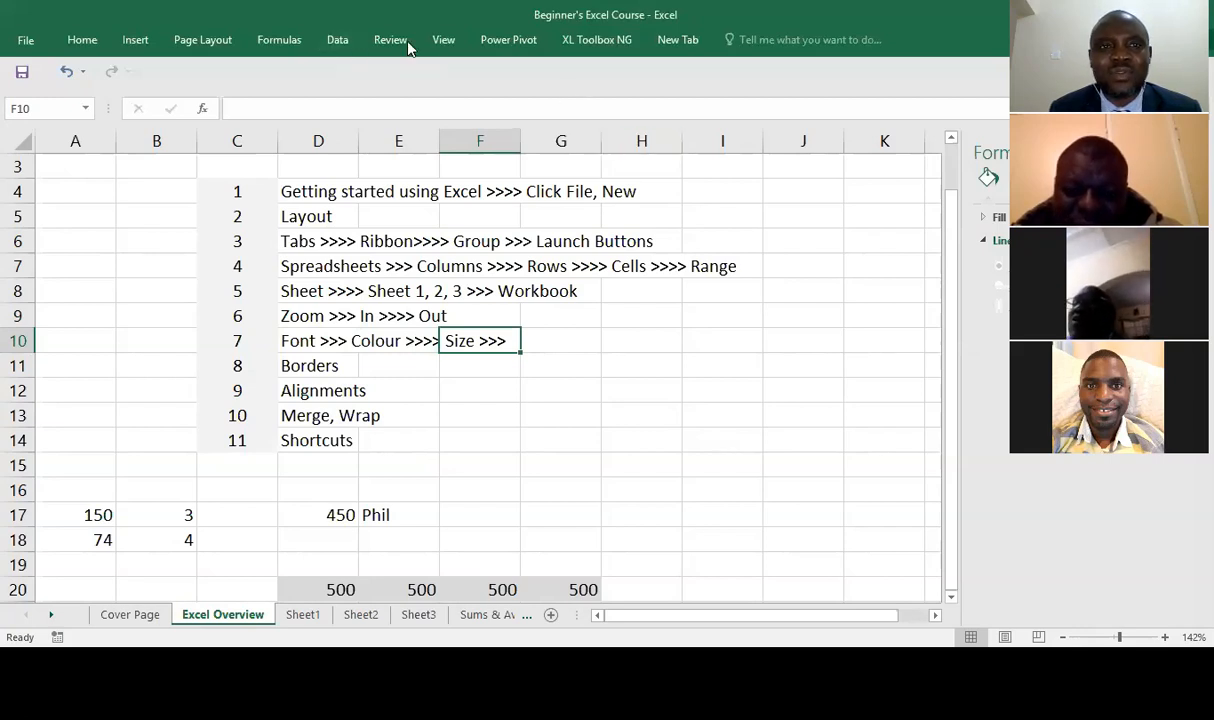
{"action": "left_click", "coordinate": [444, 41]}
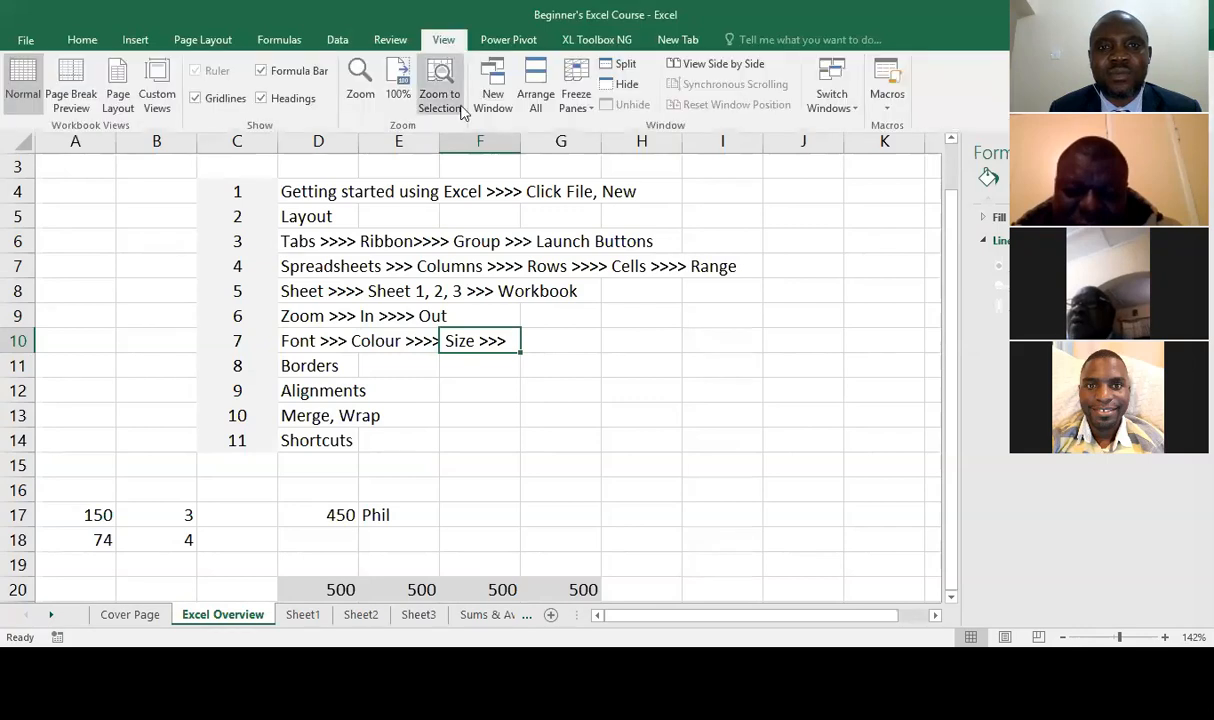
{"action": "left_click", "coordinate": [398, 90]}
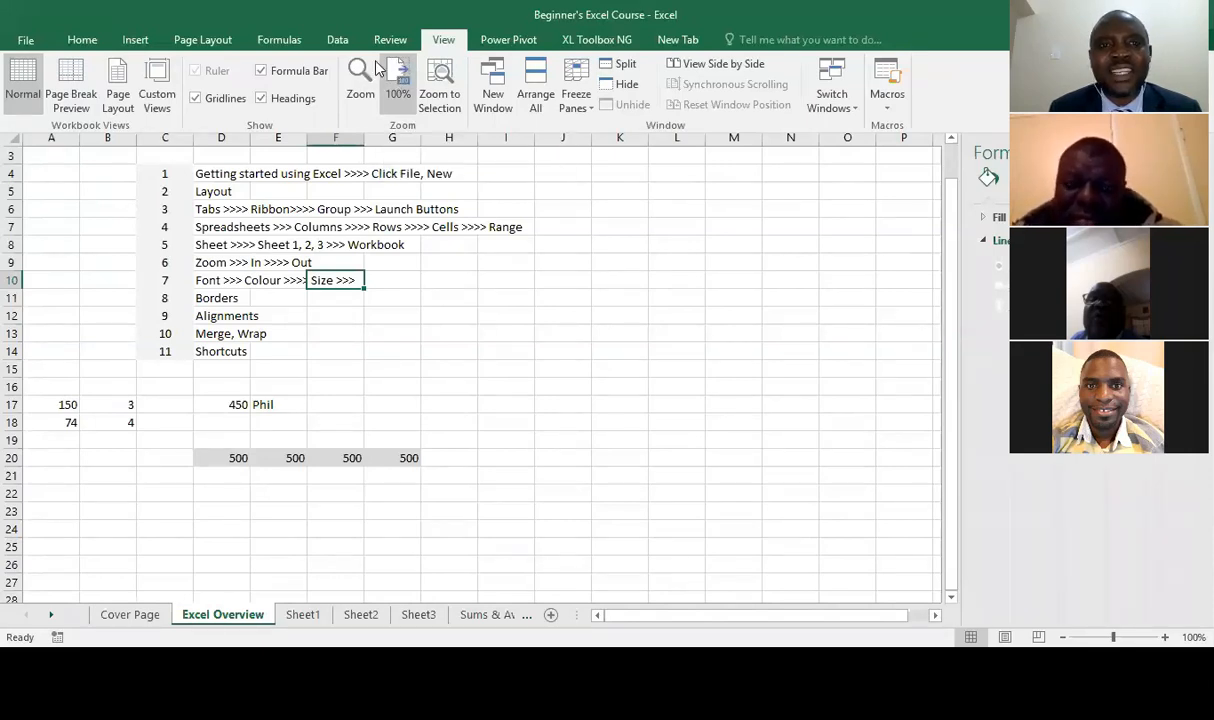
{"action": "left_click", "coordinate": [442, 78]}
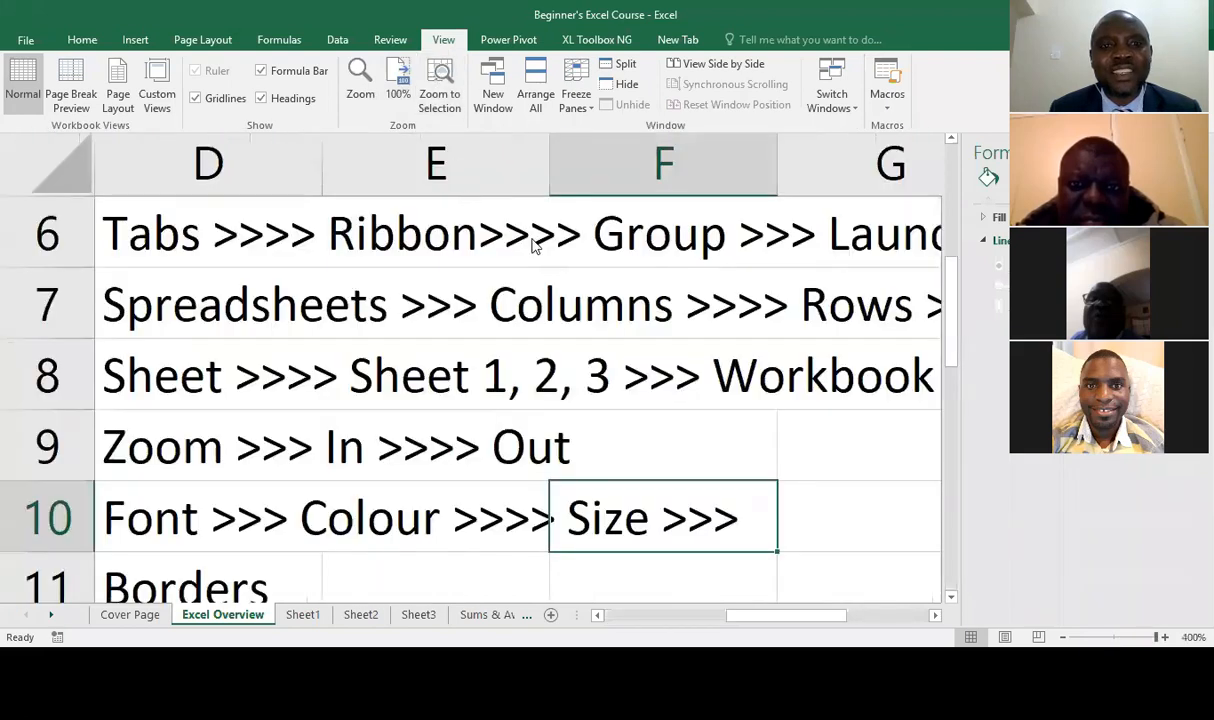
{"action": "left_click", "coordinate": [402, 84]}
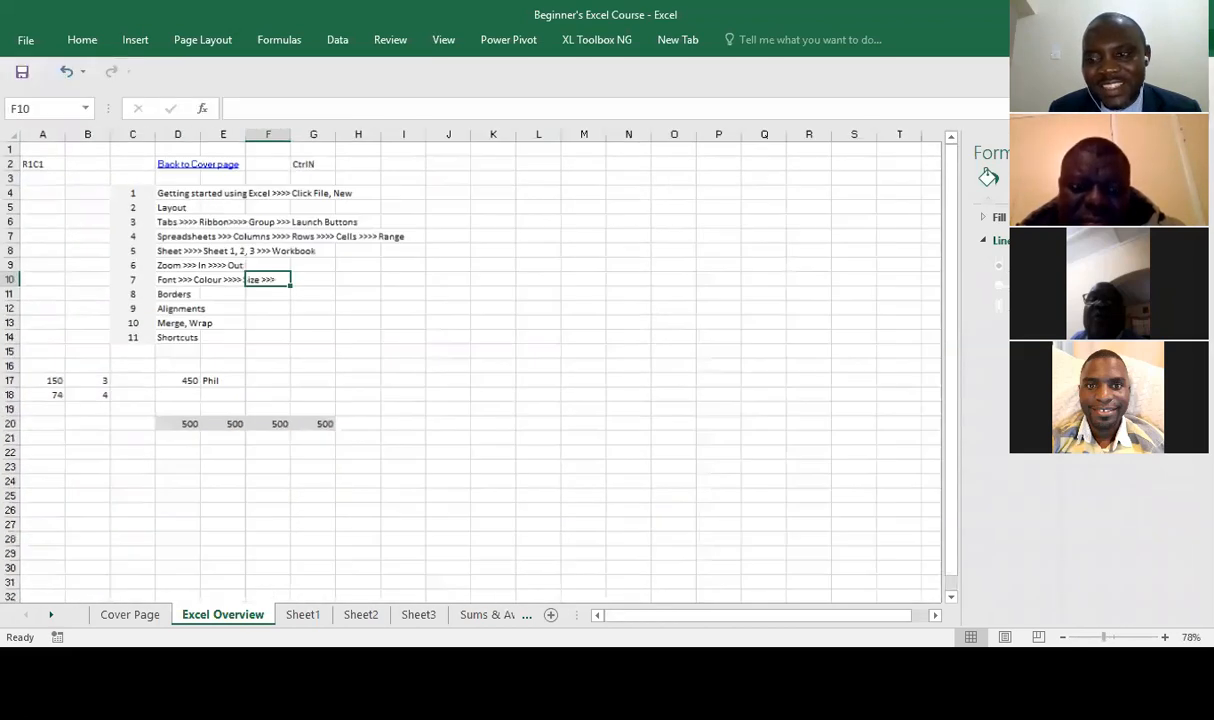
Zoom the sheet to 148%, view and dismiss the status bar customization options, and select cell F11.
{"action": "left_click_drag", "start_coordinate": [1104, 637], "coordinate": [1120, 637]}
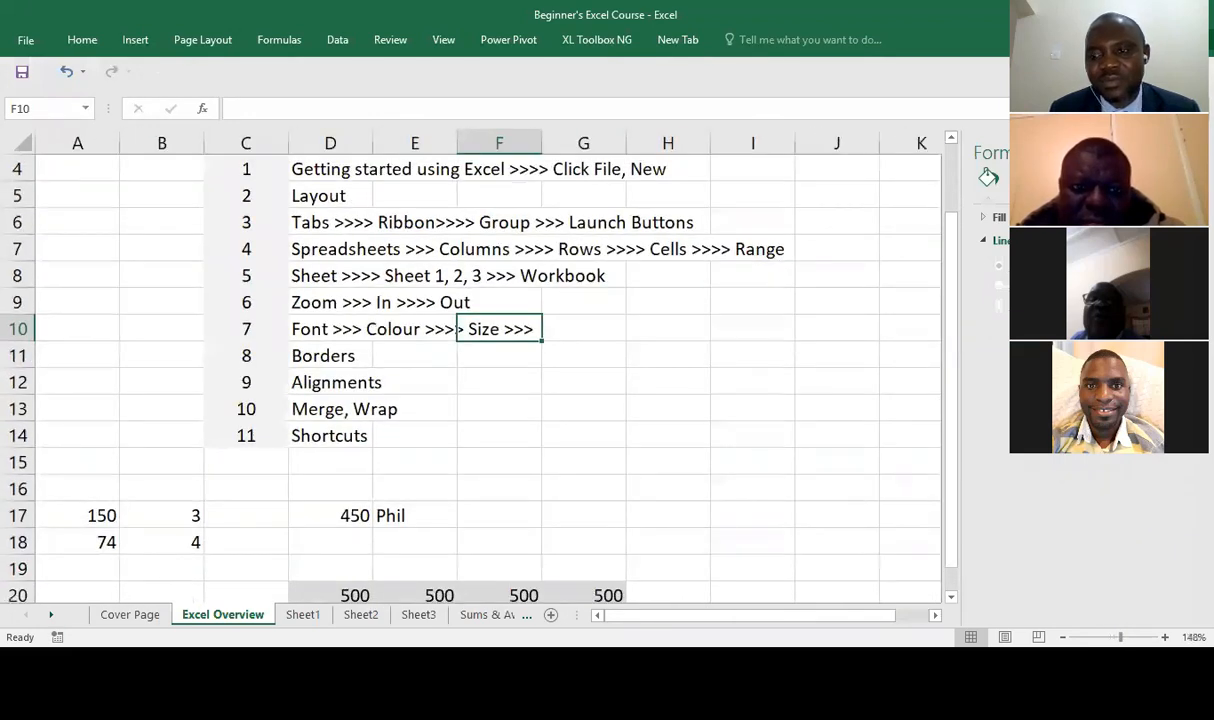
{"action": "right_click", "coordinate": [1100, 637]}
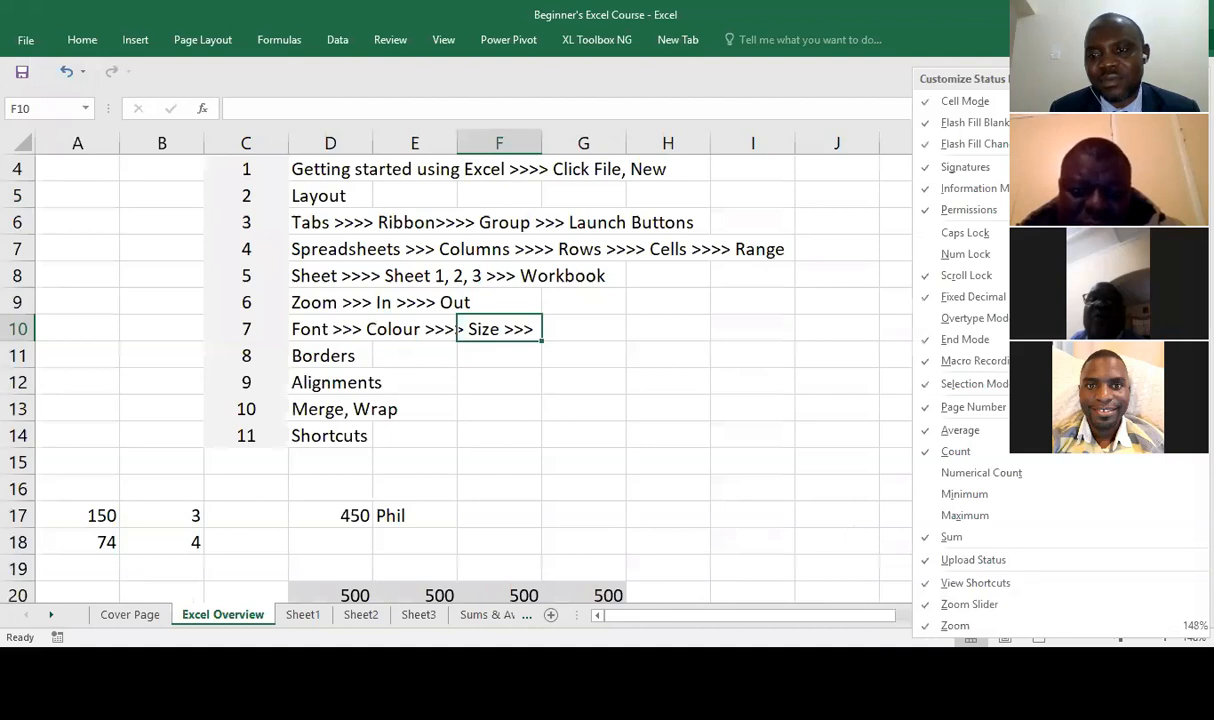
{"action": "left_click", "coordinate": [518, 361]}
{"action": "left_click", "coordinate": [518, 361]}
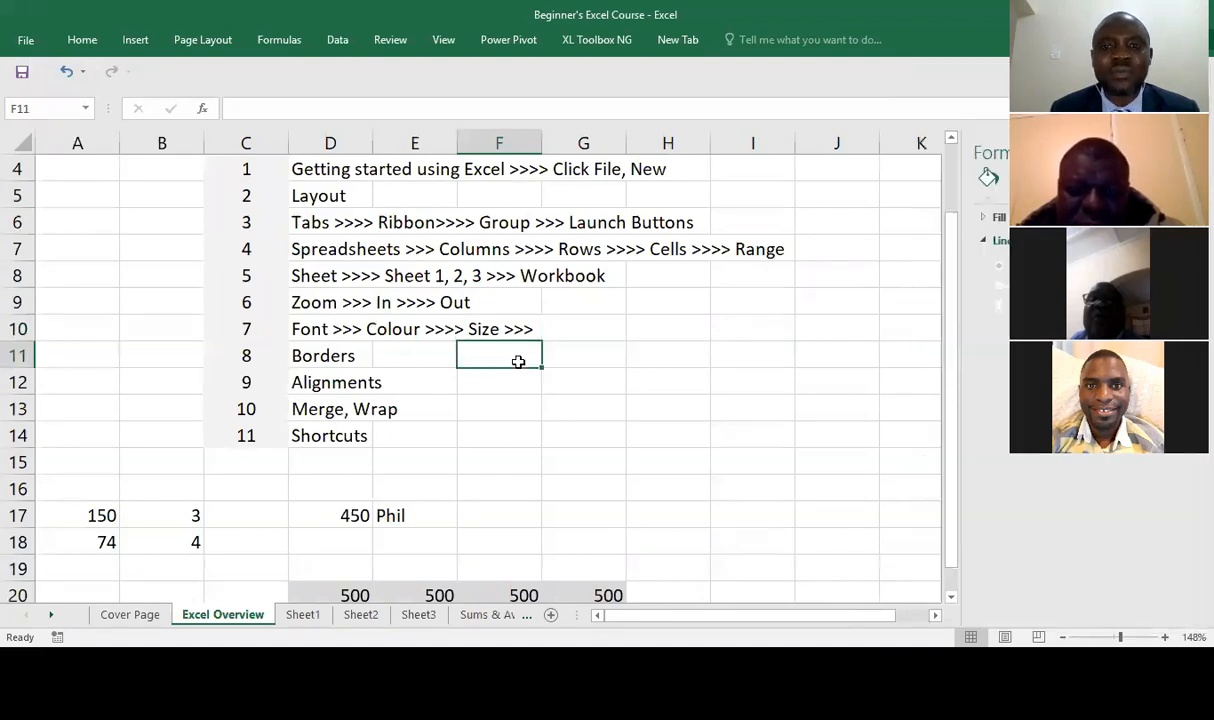
{"action": "key", "text": "Up"}
{"action": "key", "text": "Up"}
{"action": "key", "text": "Up"}
{"action": "key", "text": "Up"}
{"action": "key", "text": "Up"}
{"action": "key", "text": "Up"}
{"action": "key", "text": "Up"}
{"action": "key", "text": "Up"}
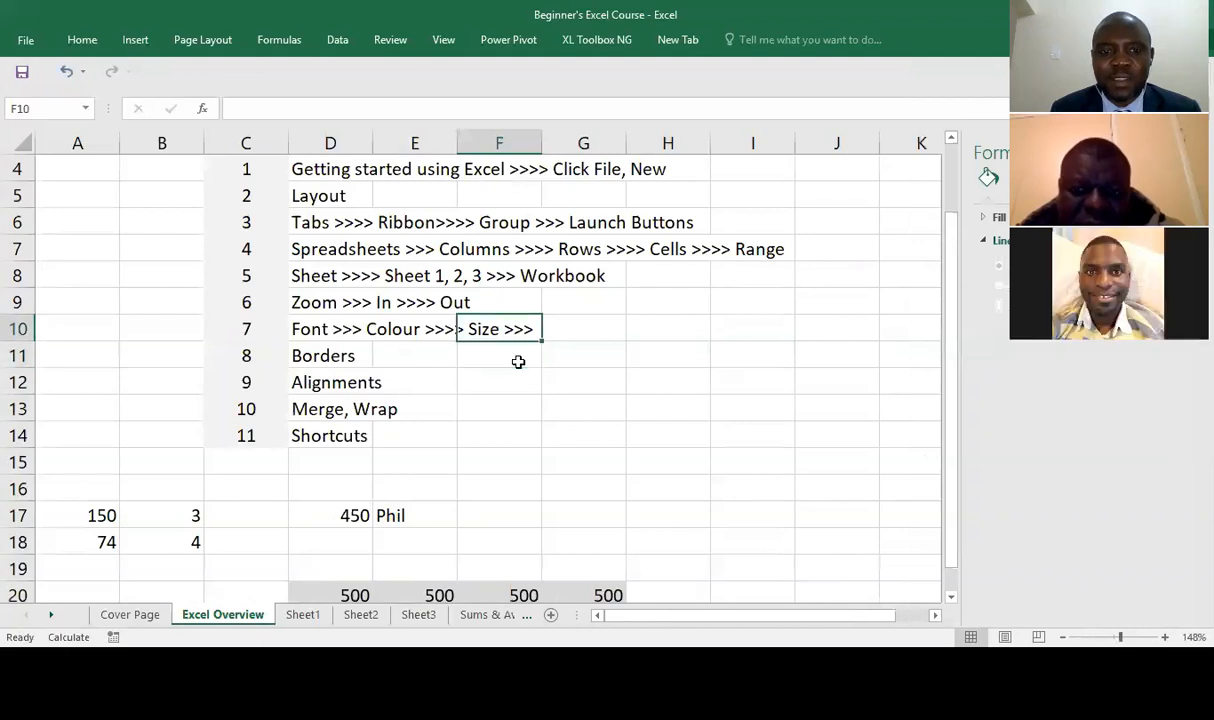
{"action": "key", "text": "Up"}
{"action": "key", "text": "Up"}
{"action": "key", "text": "Down"}
{"action": "key", "text": "Down"}
{"action": "key", "text": "Down"}
{"action": "key", "text": "Down"}
{"action": "key", "text": "Down"}
{"action": "key", "text": "Down"}
{"action": "key", "text": "Down"}
{"action": "key", "text": "Down"}
{"action": "key", "text": "Down"}
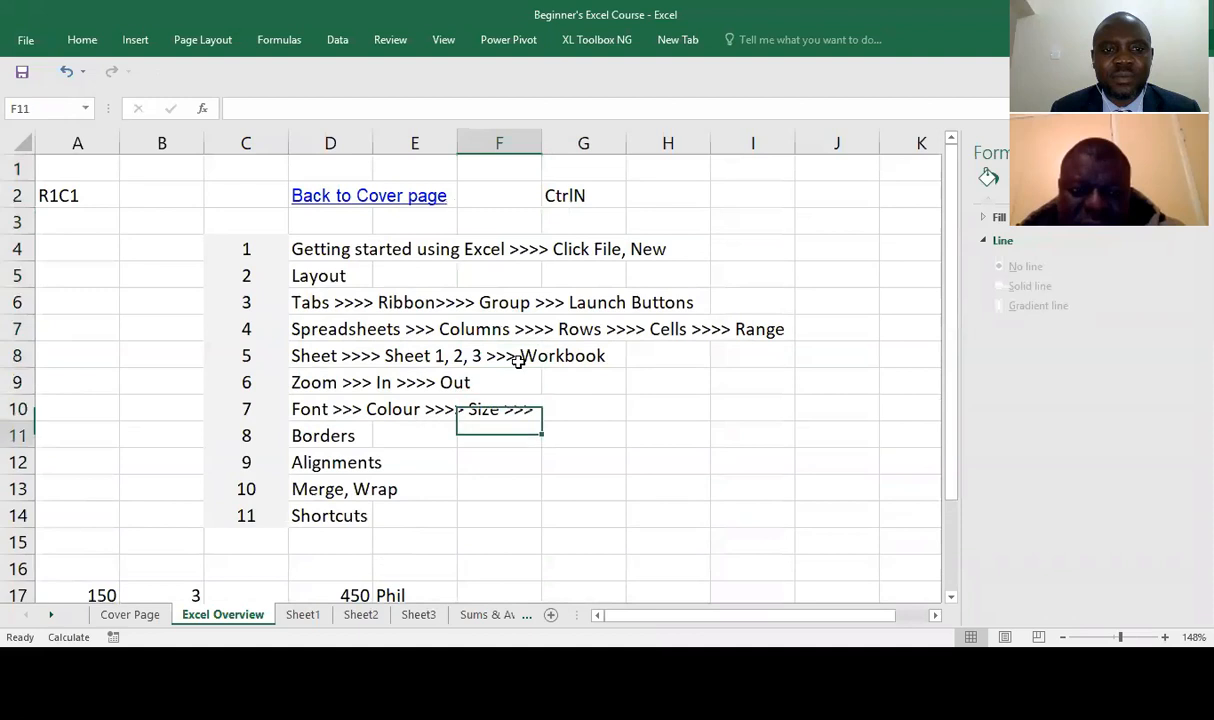
{"action": "key", "text": "Up"}
{"action": "key", "text": "Down"}
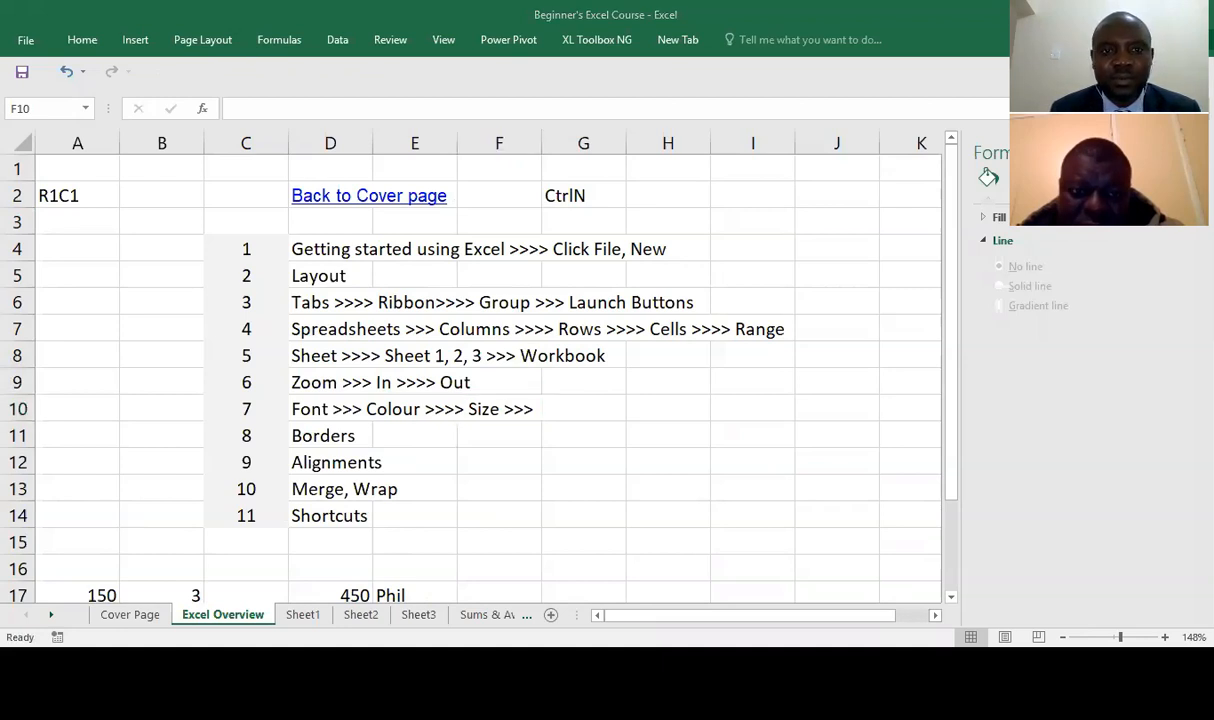
Select cell E9 and close the Format pane beside the worksheet.
{"action": "left_click", "coordinate": [427, 379]}
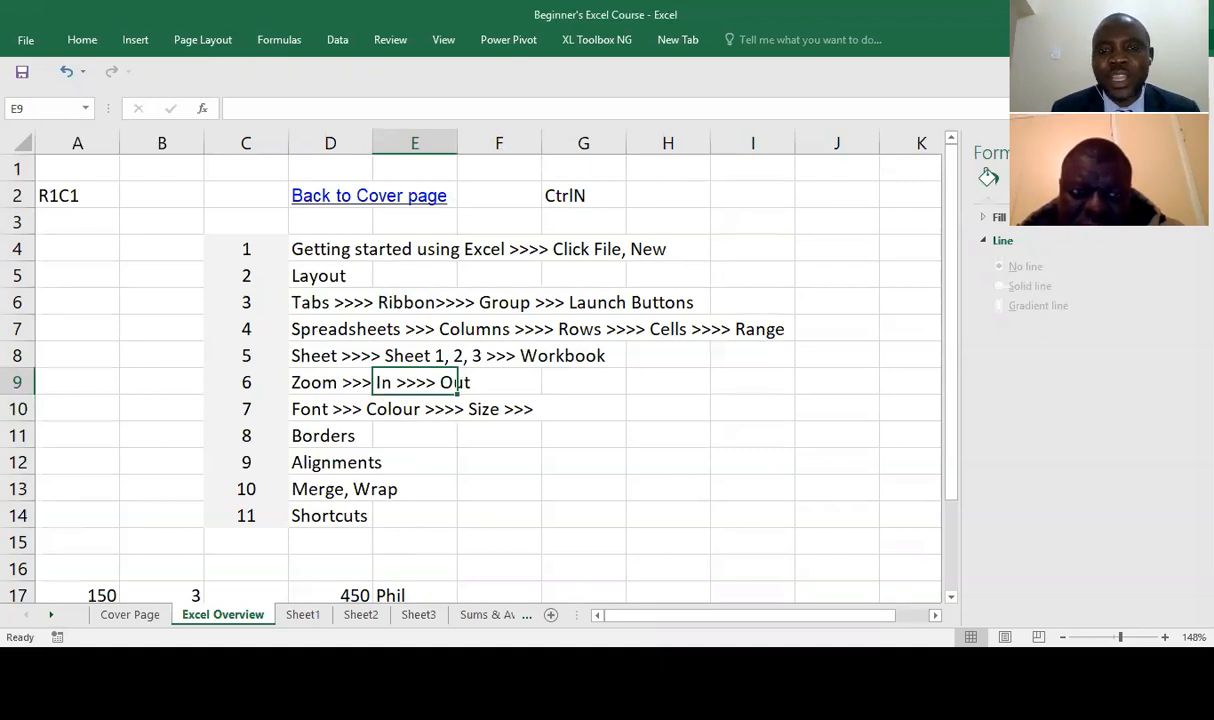
{"action": "key", "text": "ctrl+n"}
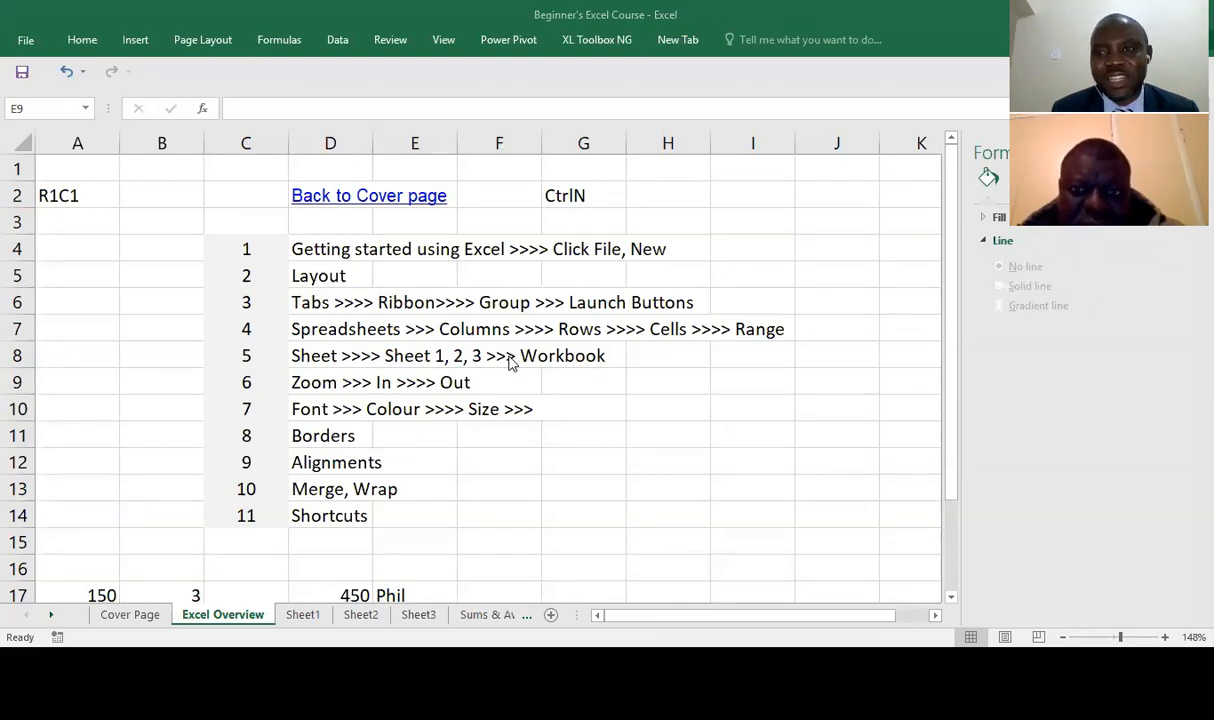
{"action": "left_click", "coordinate": [976, 448]}
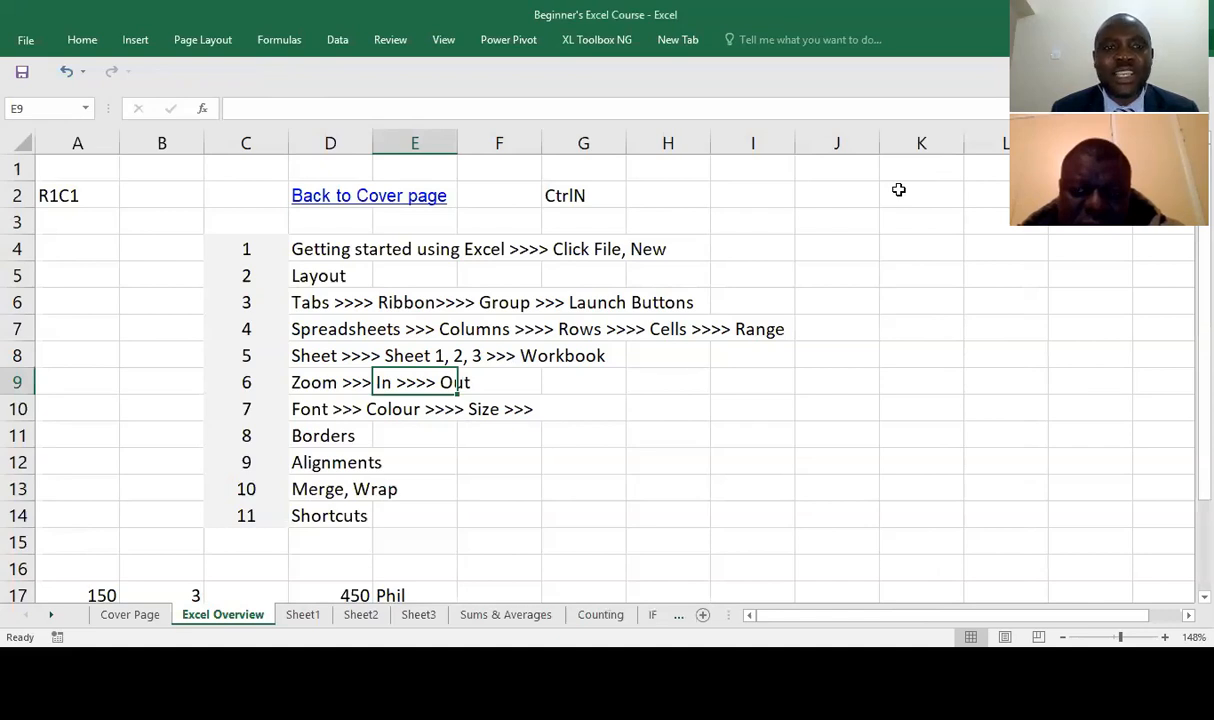
Move to the Font topic in D10, enter the sample text Libi in G12, and reselect that cell.
{"action": "left_click", "coordinate": [318, 430]}
{"action": "left_click", "coordinate": [312, 402]}
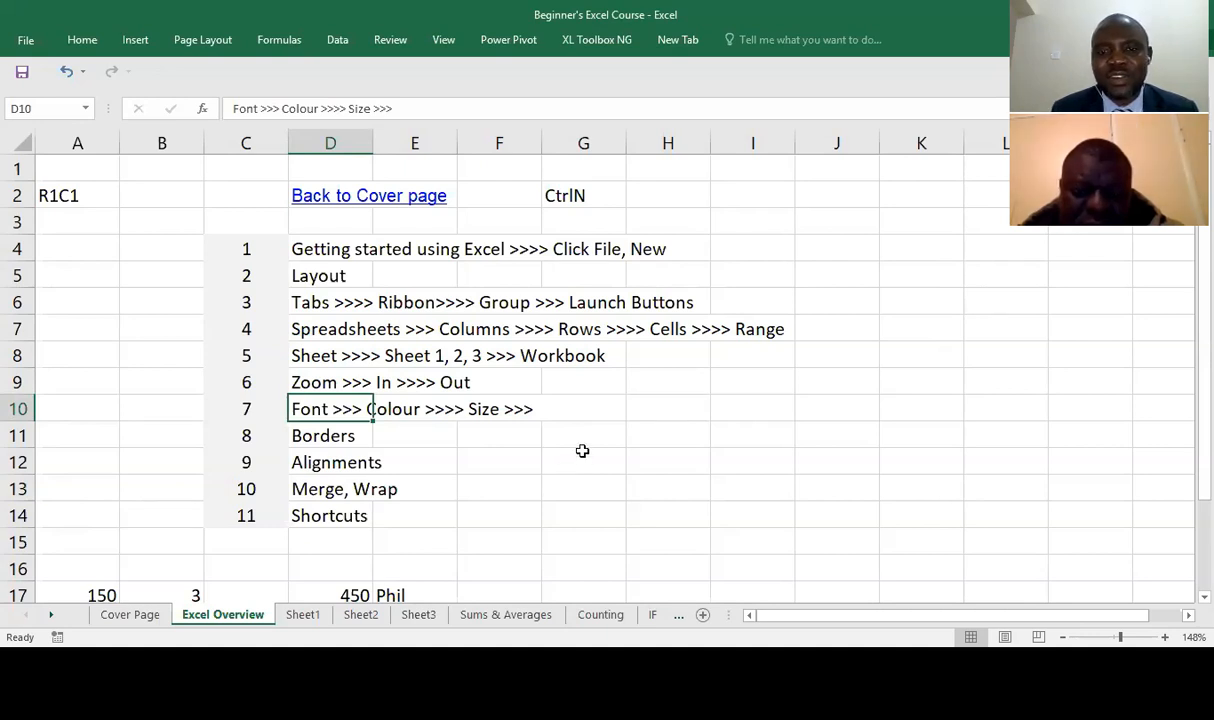
{"action": "left_click", "coordinate": [583, 452]}
{"action": "type", "text": "Libi"}
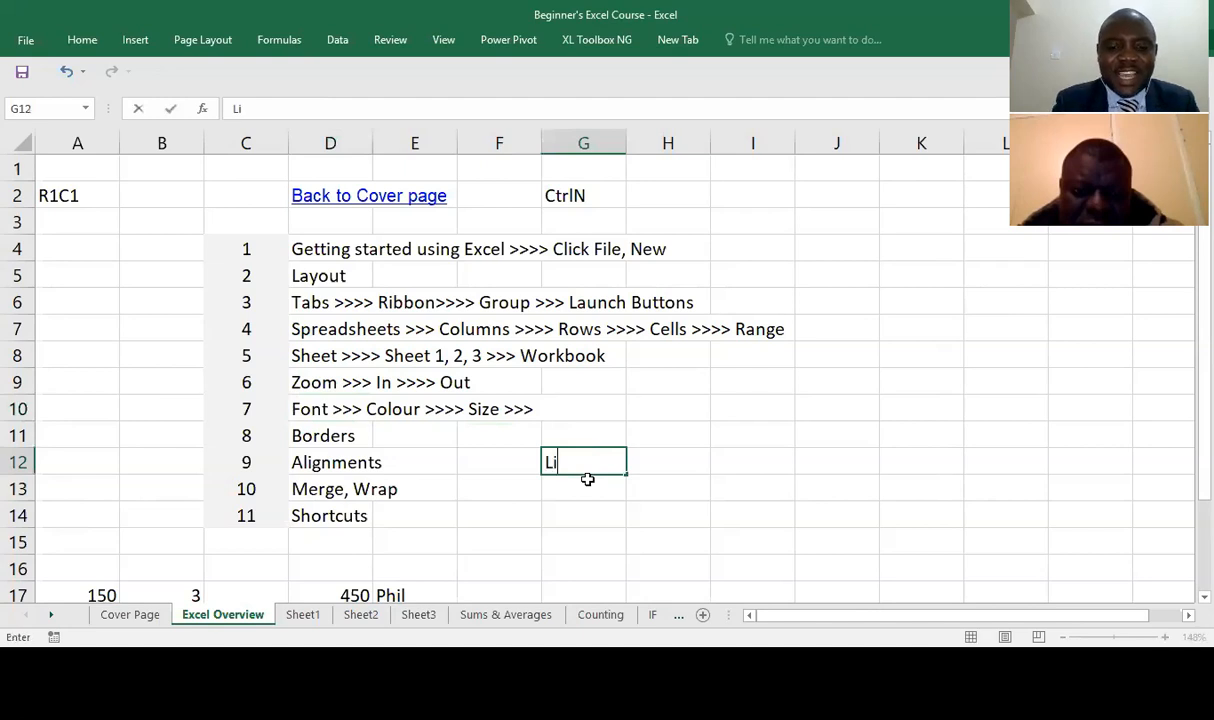
{"action": "key", "text": "Return"}
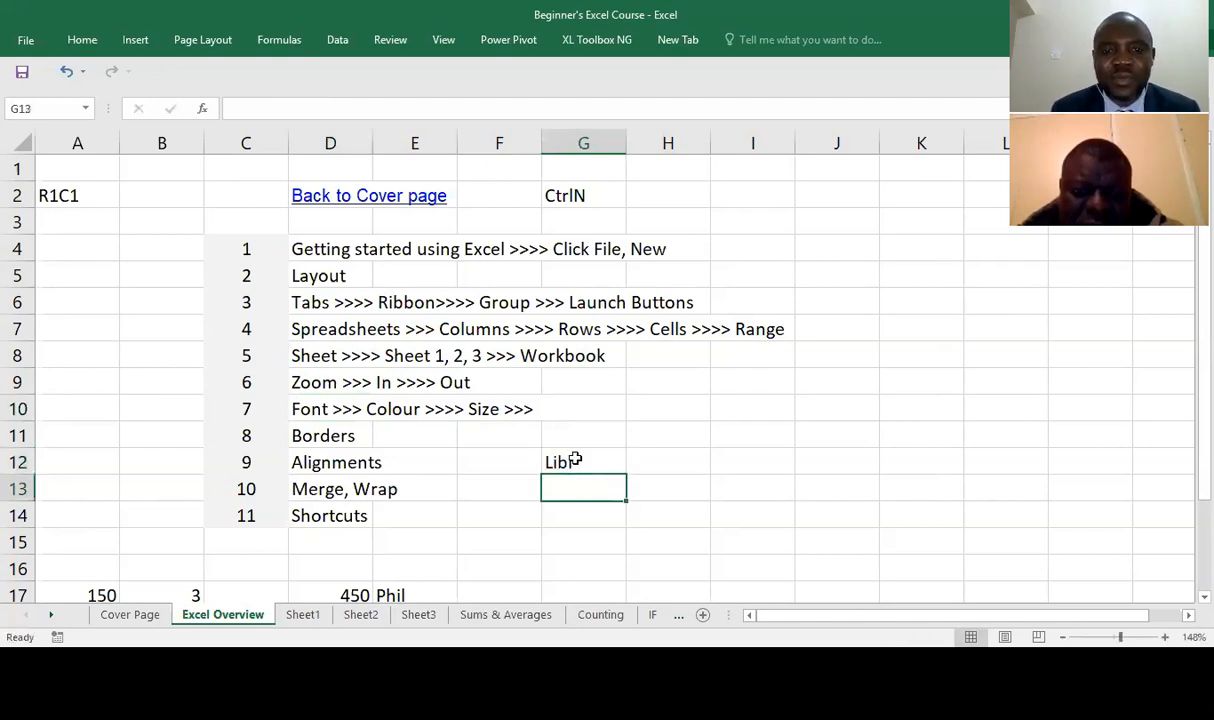
{"action": "left_click", "coordinate": [571, 460]}
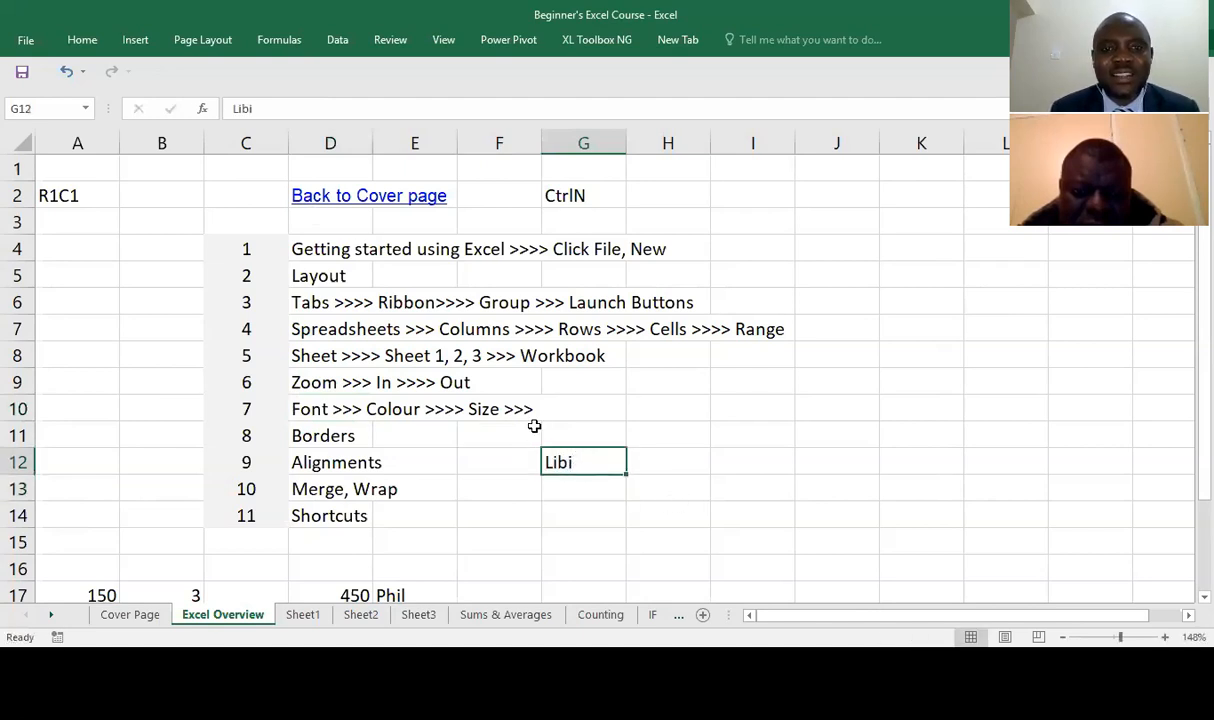
Set the font of the sample text in G12 to Arial Black.
{"action": "left_click", "coordinate": [83, 40]}
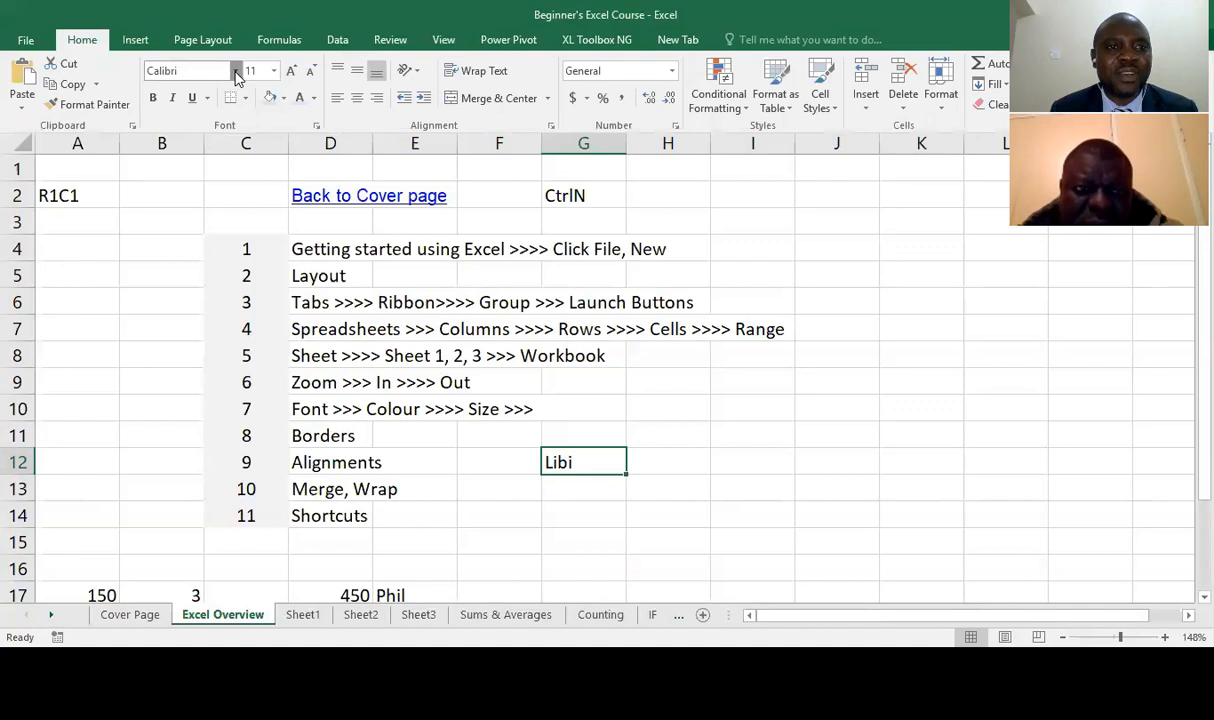
{"action": "left_click", "coordinate": [237, 72]}
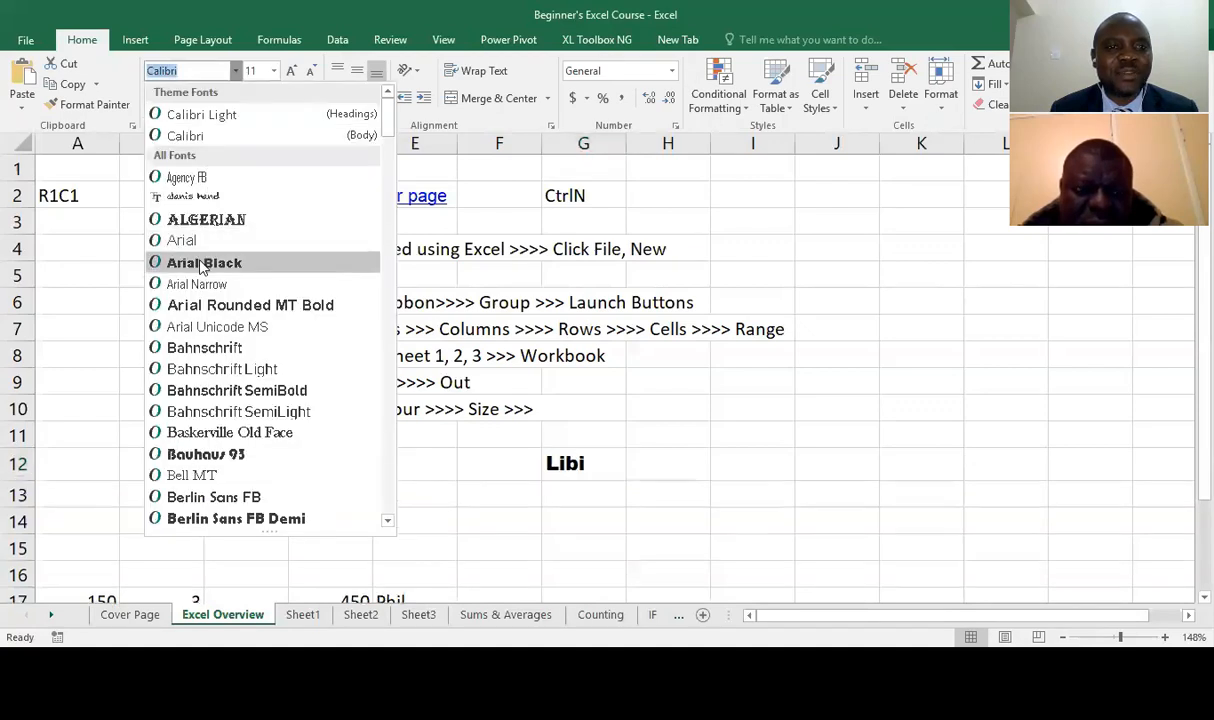
{"action": "double_click", "coordinate": [88, 42]}
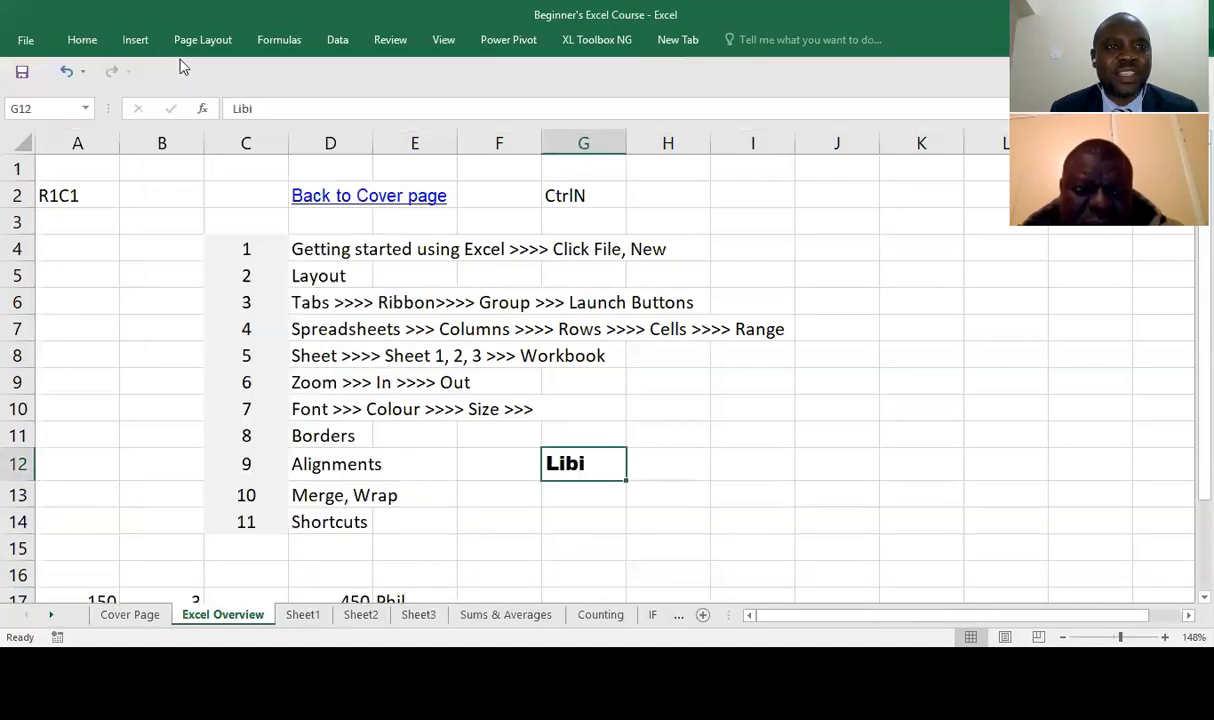
Colour the sample text in G12 red and set its font size to 9.
{"action": "left_click", "coordinate": [84, 40]}
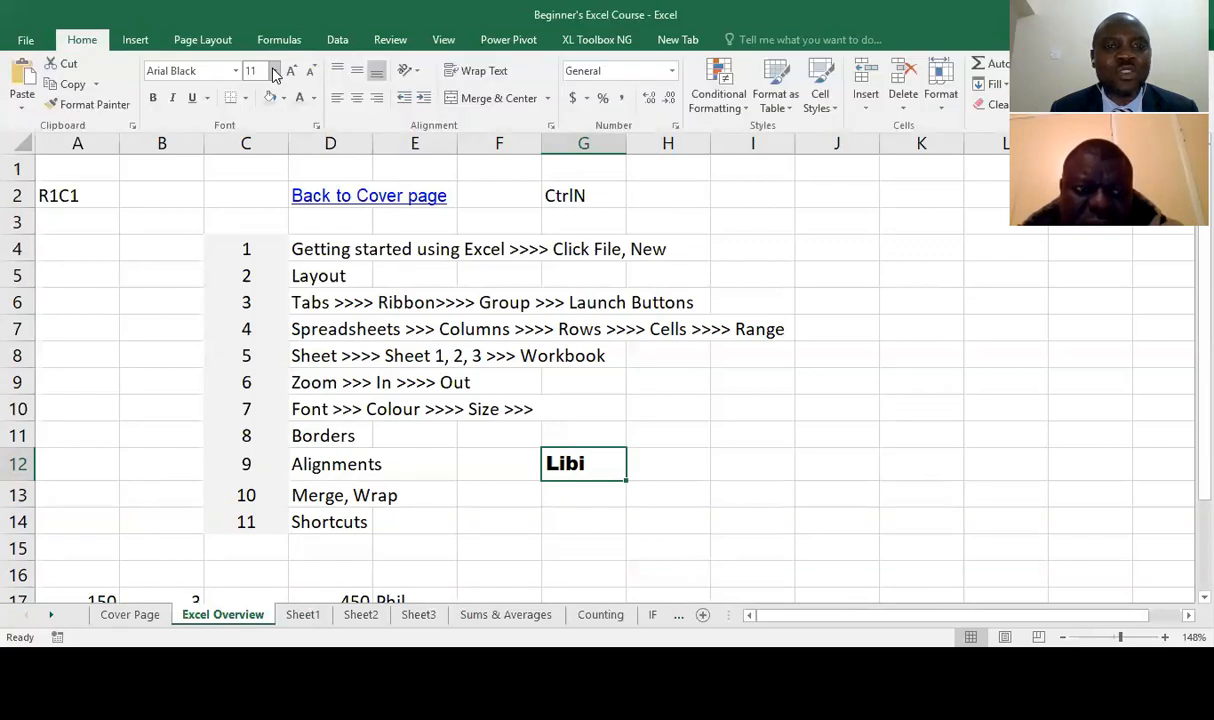
{"action": "left_click", "coordinate": [313, 100]}
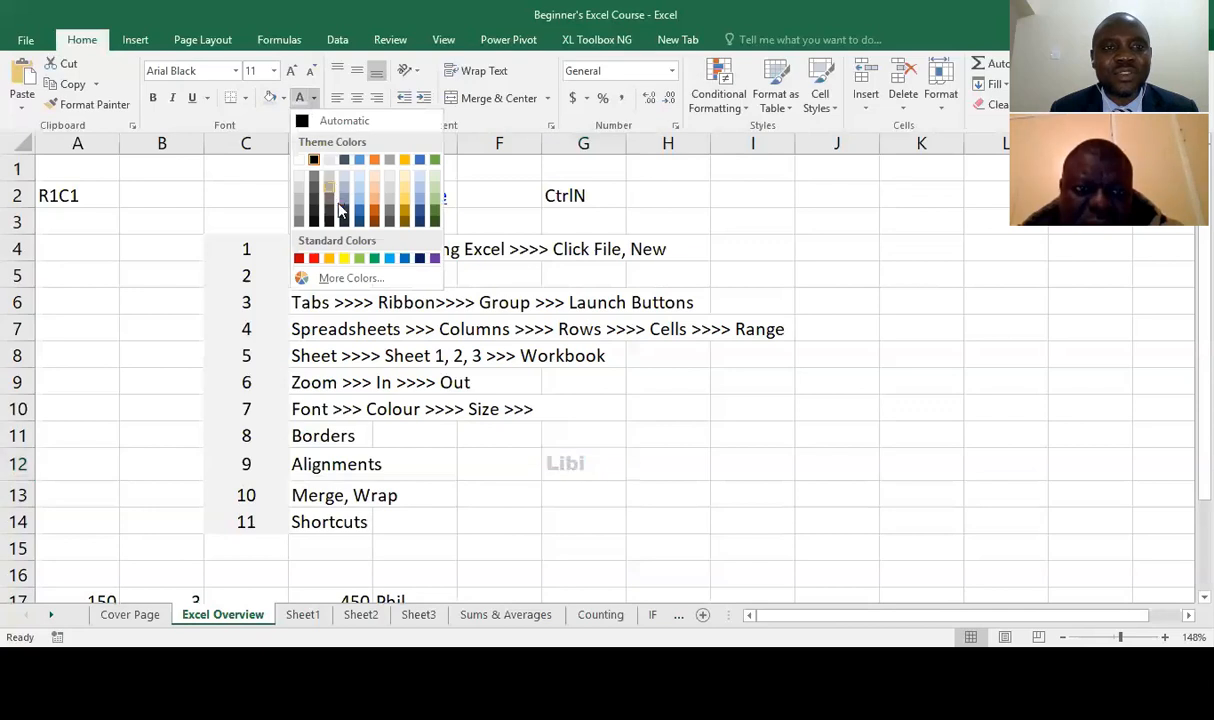
{"action": "left_click", "coordinate": [314, 259]}
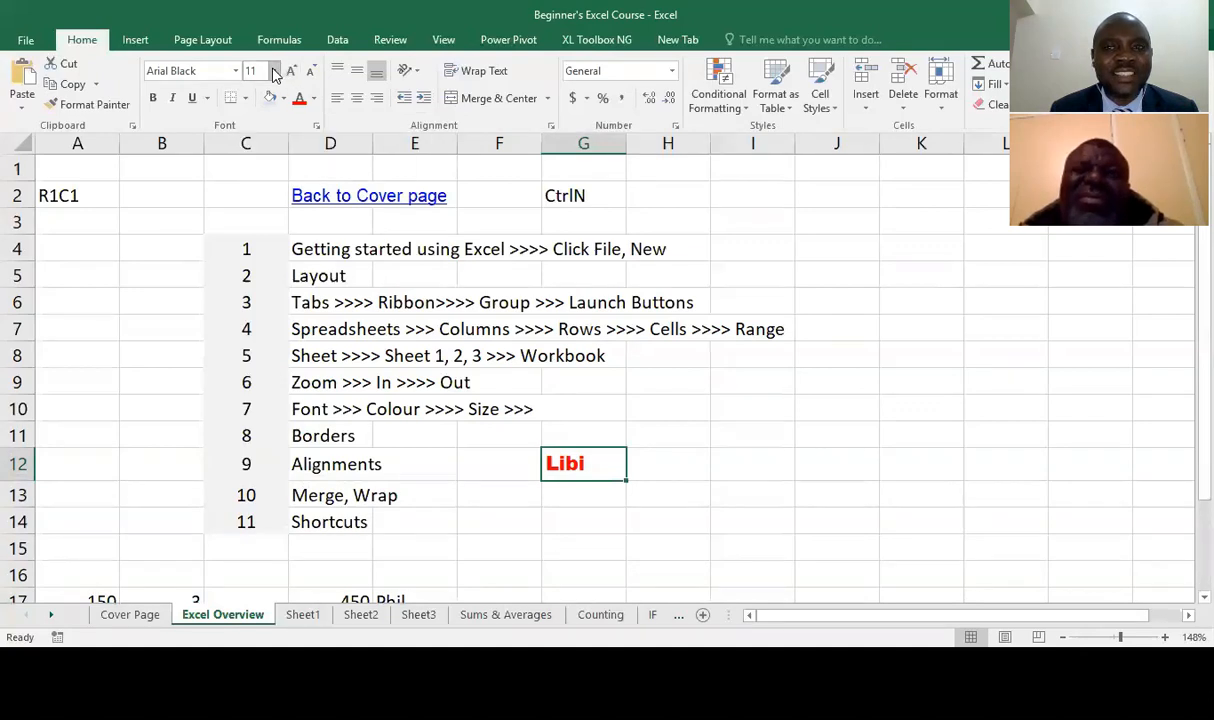
{"action": "left_click", "coordinate": [275, 72]}
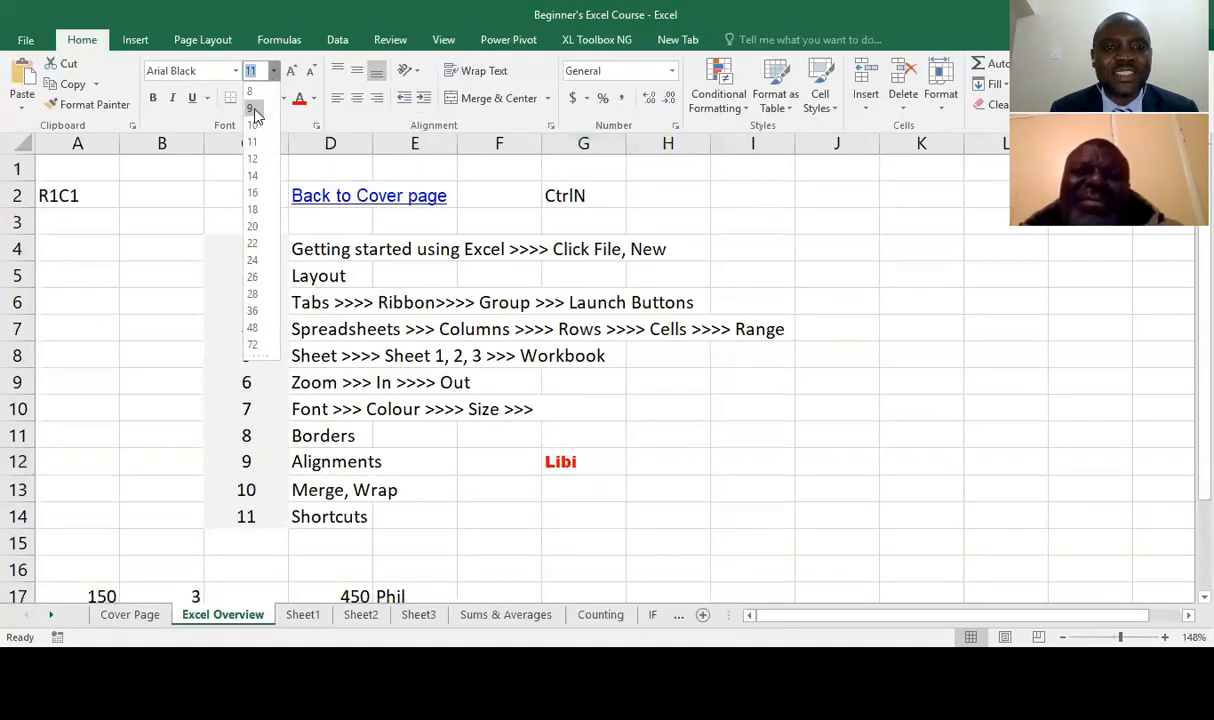
{"action": "left_click", "coordinate": [527, 436]}
Leave the sample cell and move the active cell to the Borders topic in D11.
{"action": "left_click", "coordinate": [675, 491]}
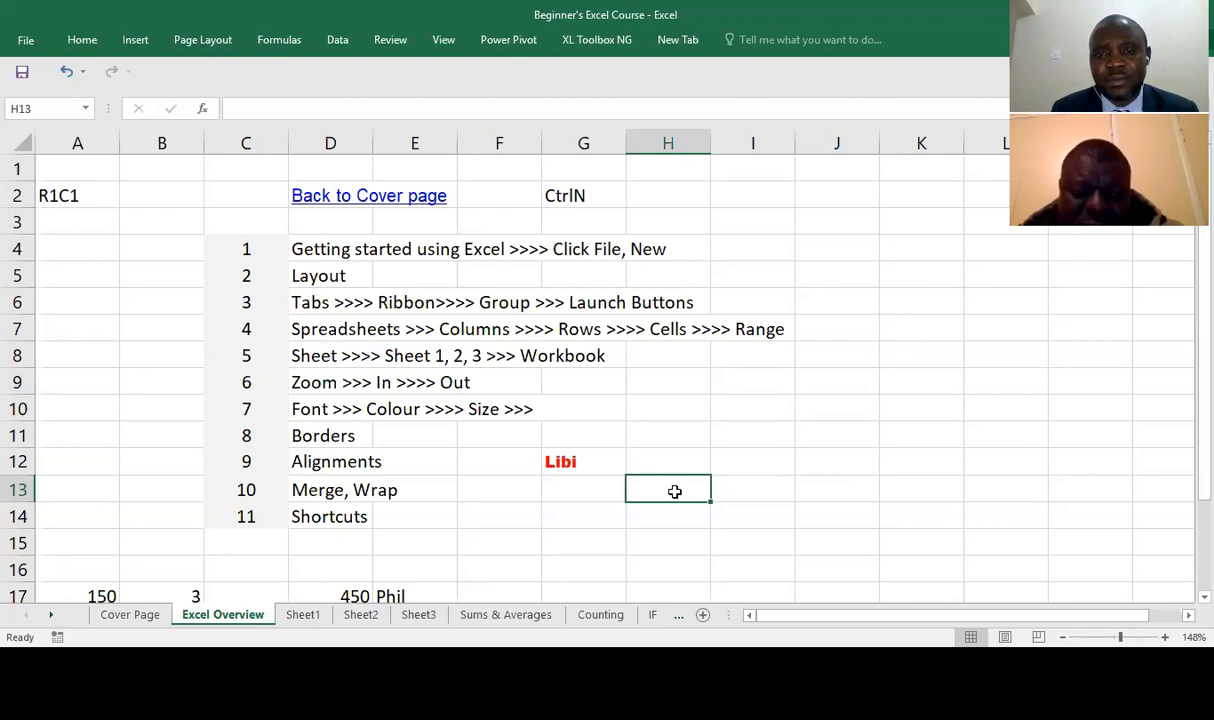
{"action": "key", "text": "Up"}
{"action": "key", "text": "Up"}
{"action": "key", "text": "Up"}
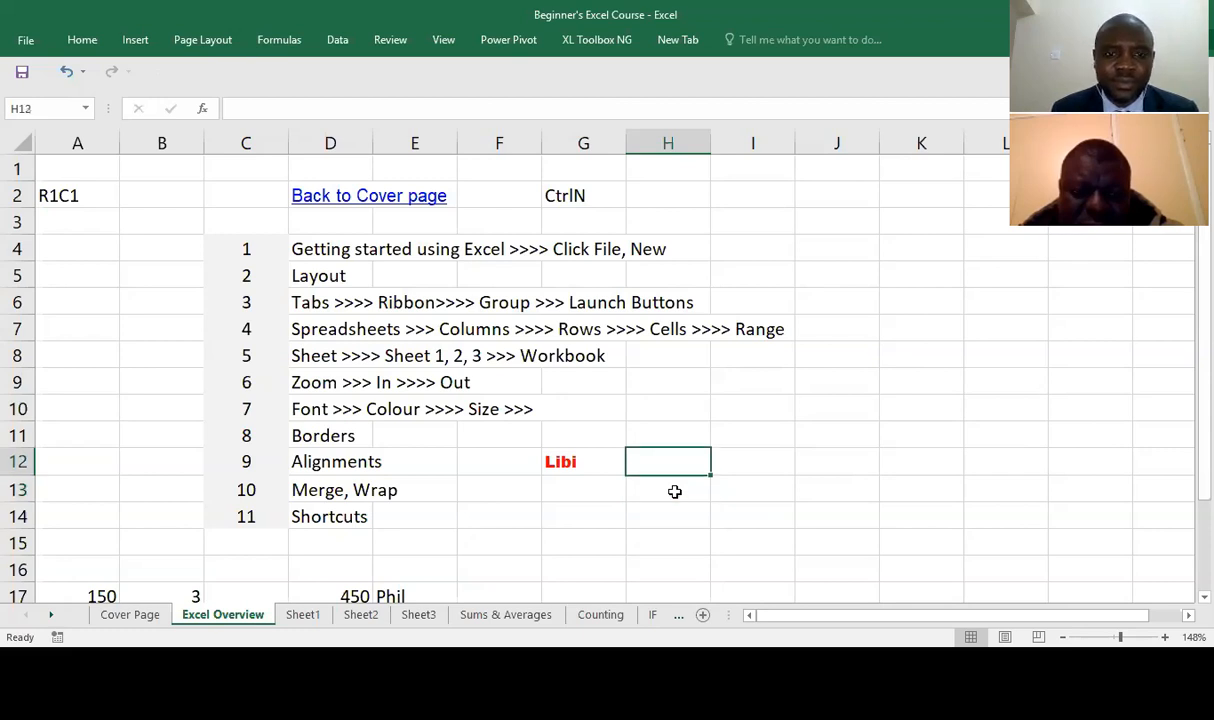
{"action": "key", "text": "Left"}
{"action": "key", "text": "Left"}
{"action": "key", "text": "Left"}
{"action": "key", "text": "Left"}
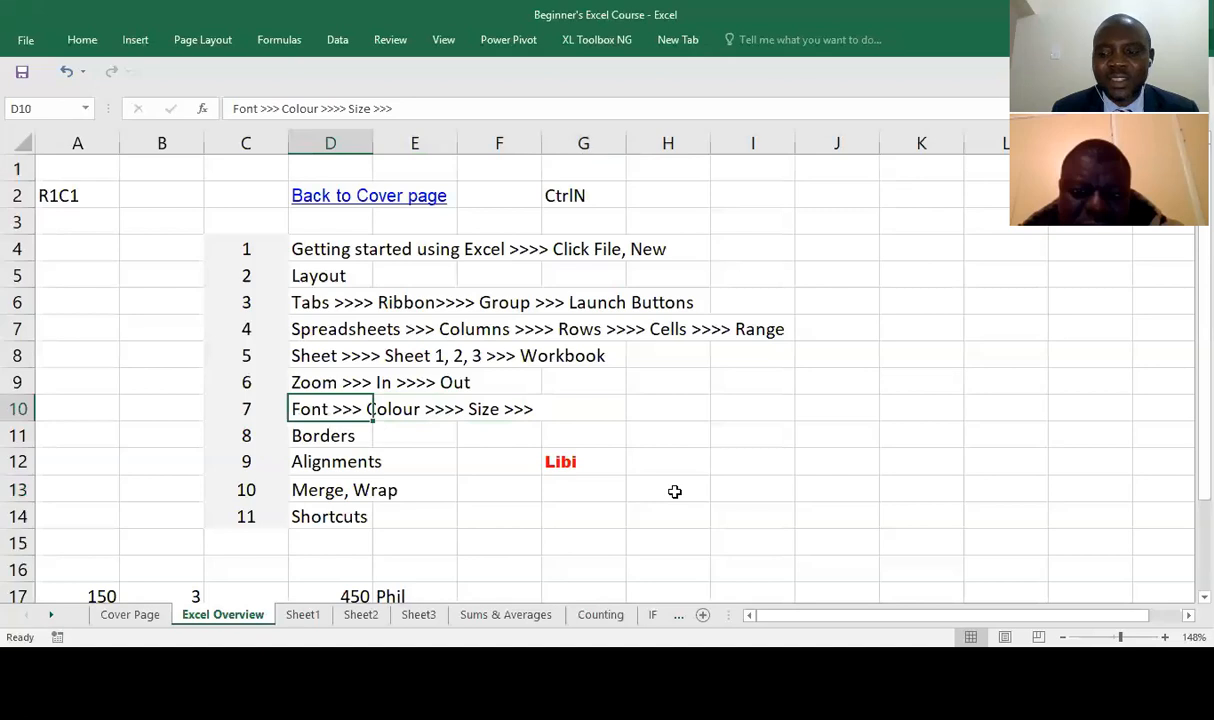
{"action": "key", "text": "Down"}
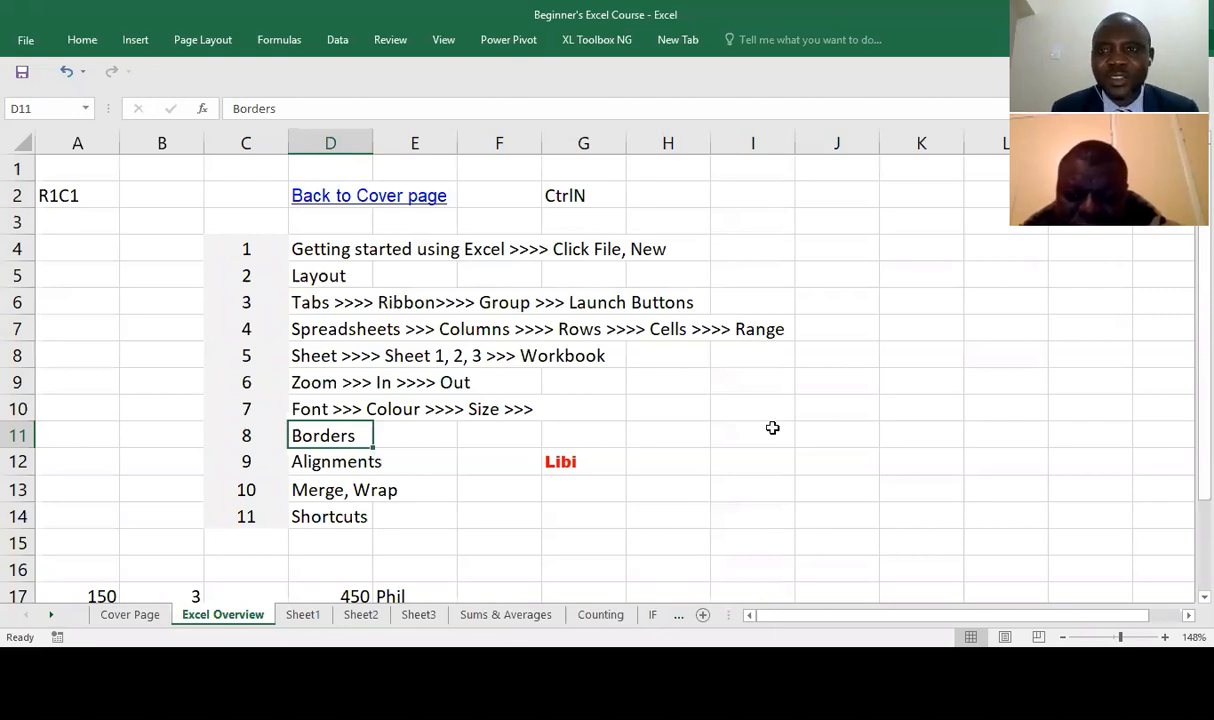
{"action": "left_click", "coordinate": [645, 453]}
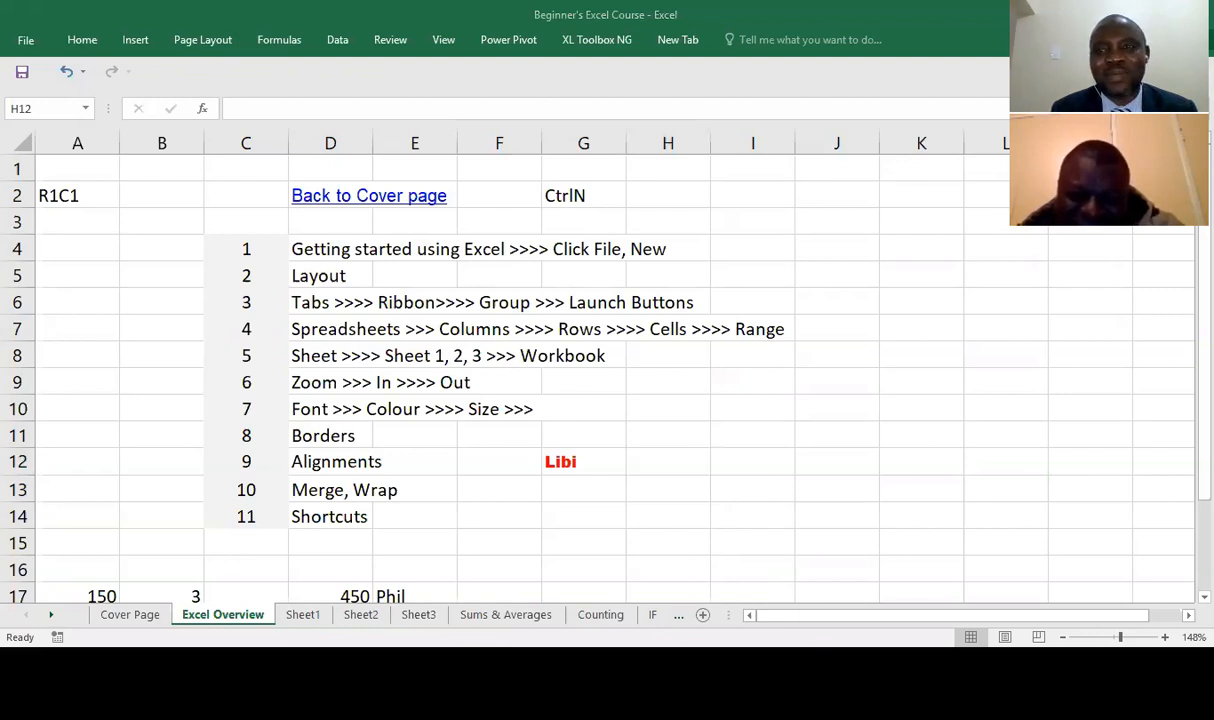
{"action": "left_click", "coordinate": [561, 406]}
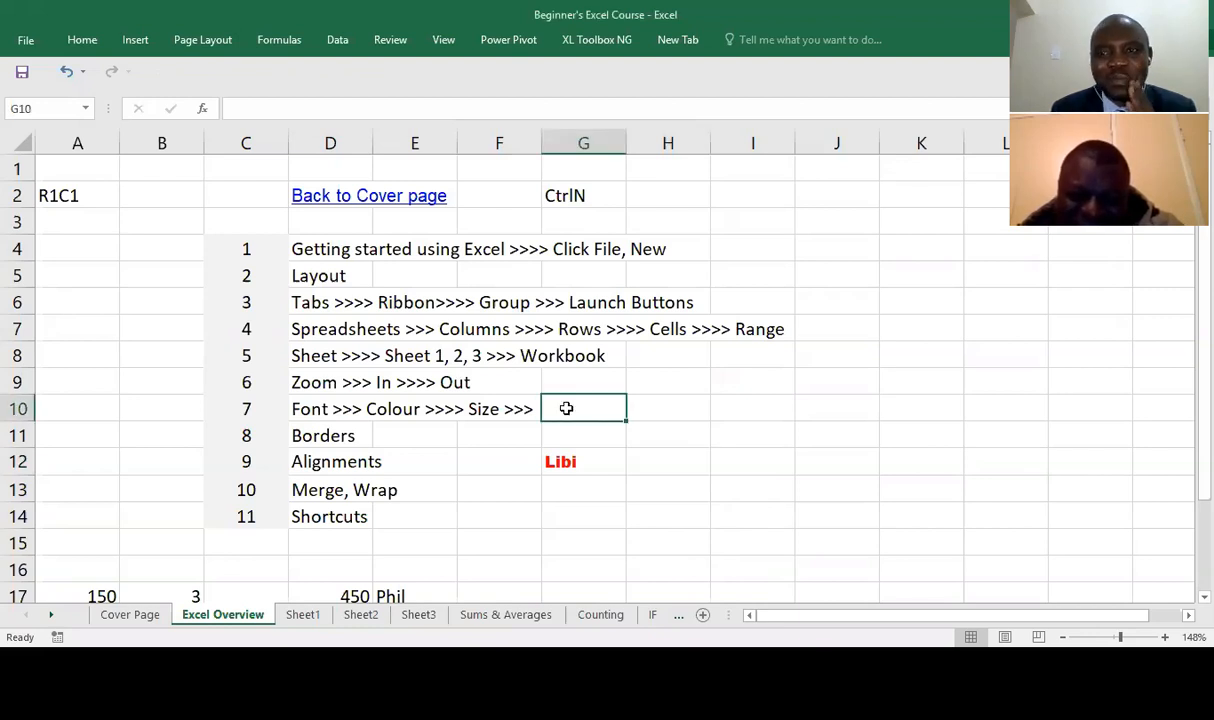
{"action": "left_click", "coordinate": [300, 435]}
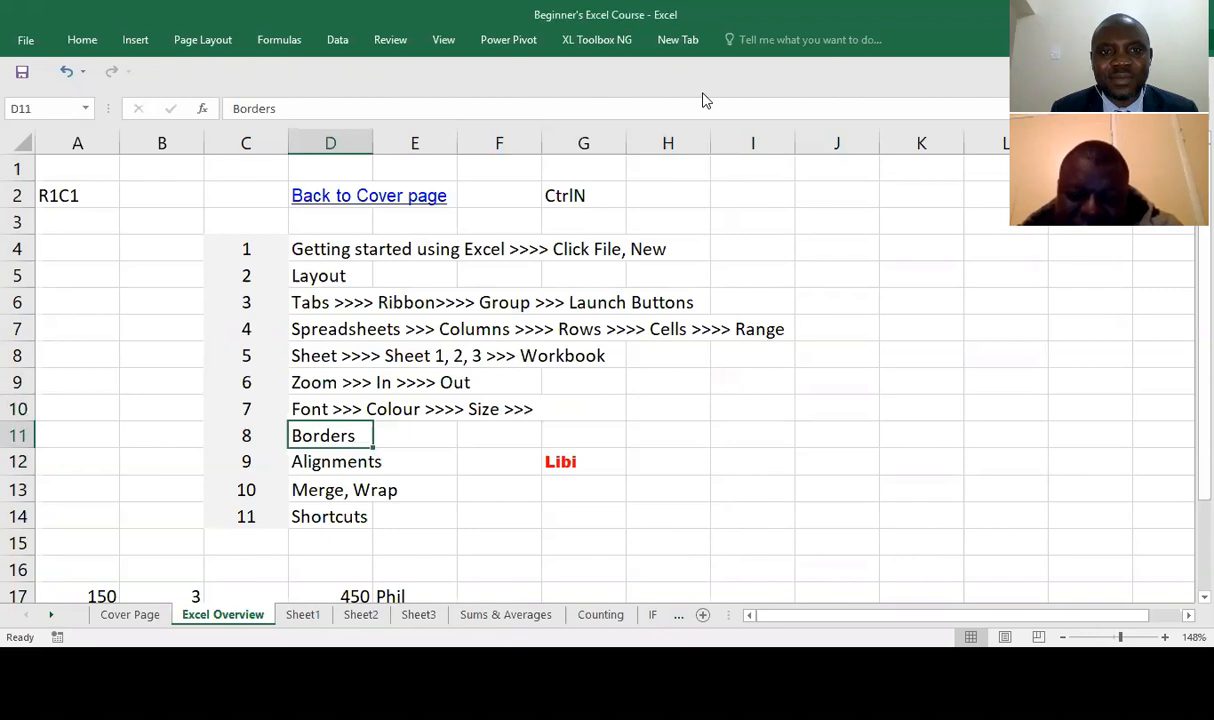
{"action": "left_click", "coordinate": [489, 310]}
{"action": "left_click", "coordinate": [313, 433]}
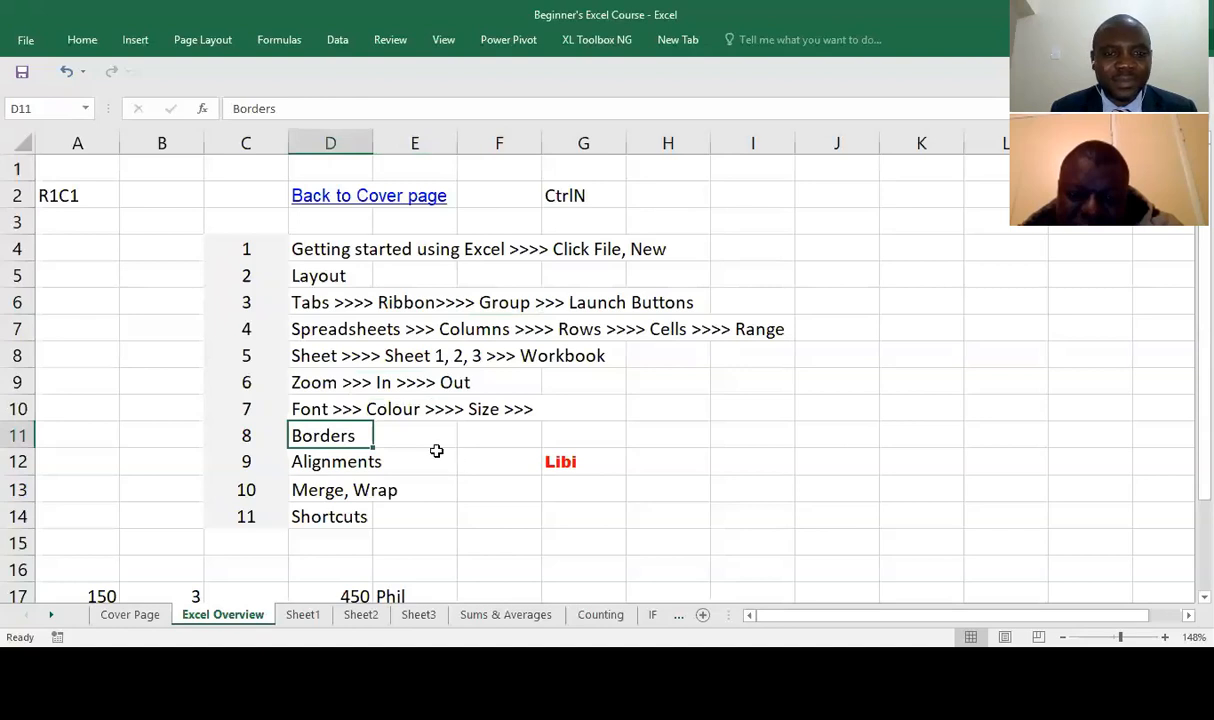
{"action": "left_click", "coordinate": [315, 405]}
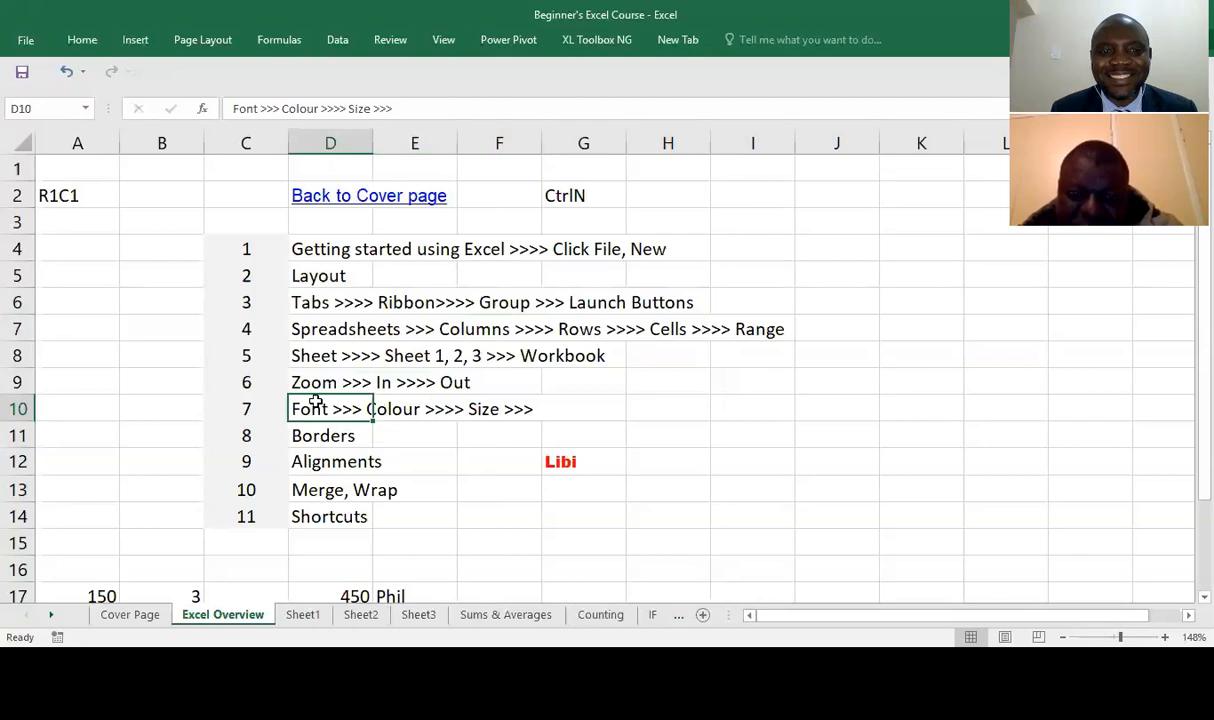
{"action": "left_click", "coordinate": [320, 436]}
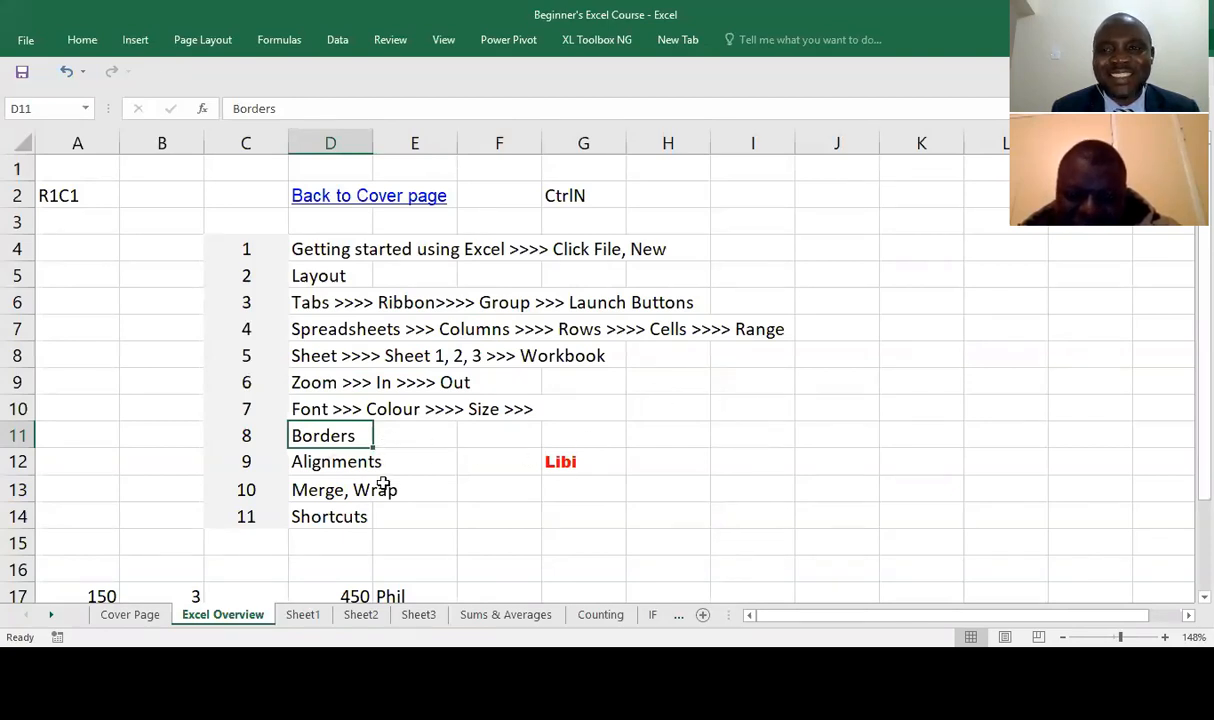
Examine the available border options for the sample text in G12 without applying one, keeping that cell selected.
{"action": "left_click", "coordinate": [558, 460]}
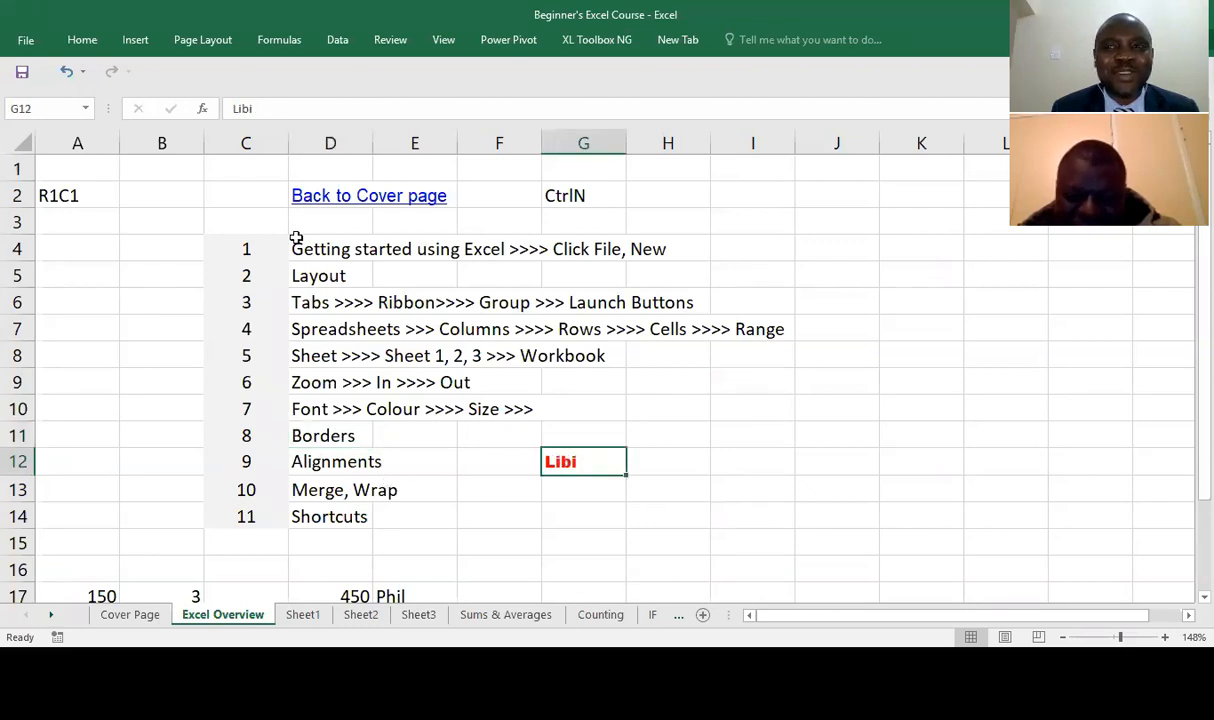
{"action": "left_click", "coordinate": [82, 40]}
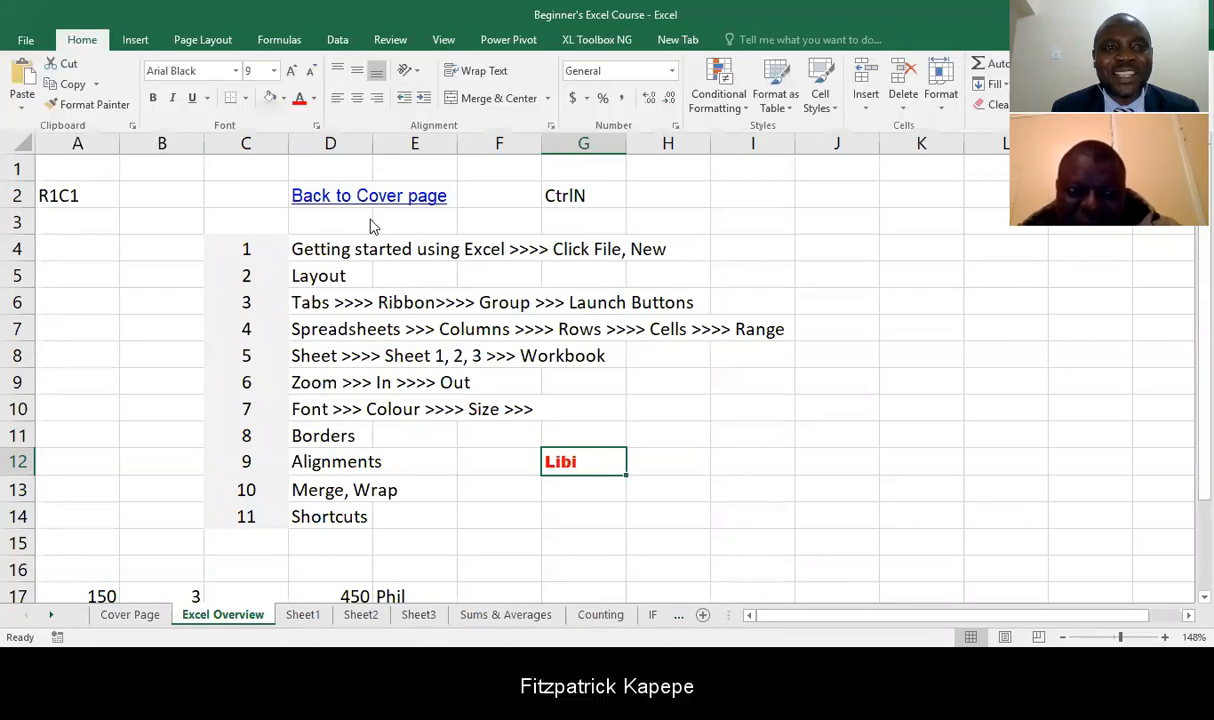
{"action": "left_click", "coordinate": [245, 98]}
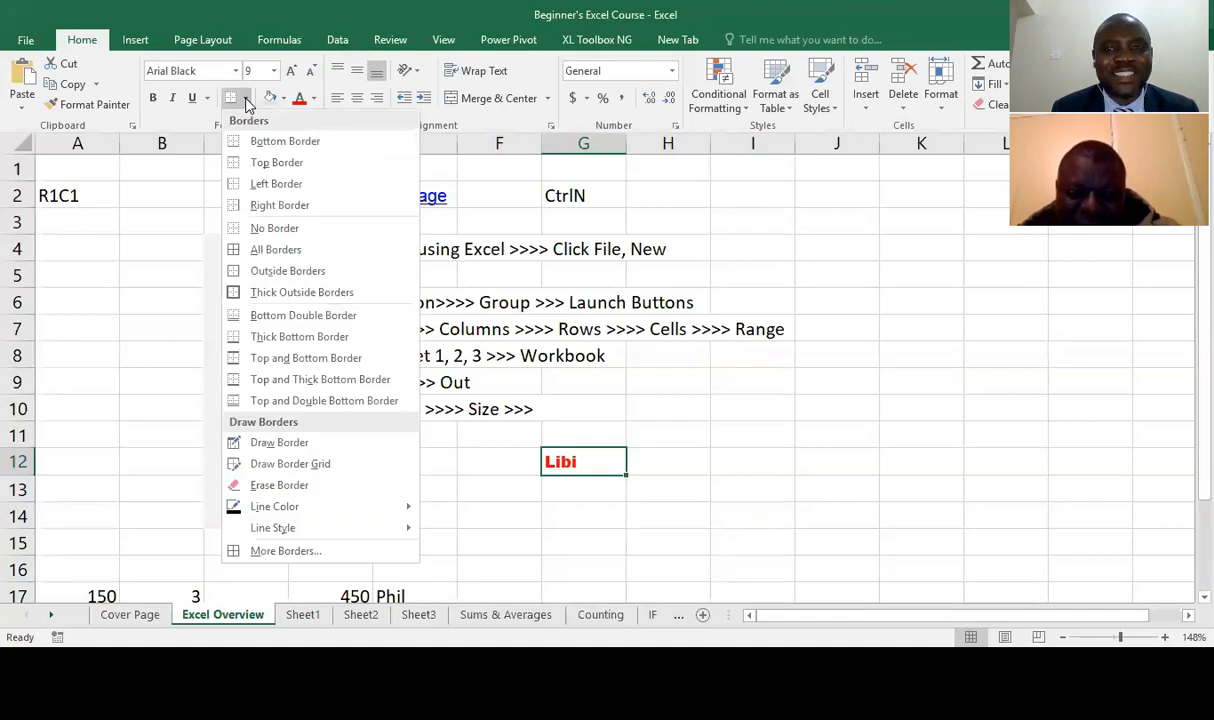
{"action": "left_click", "coordinate": [588, 440]}
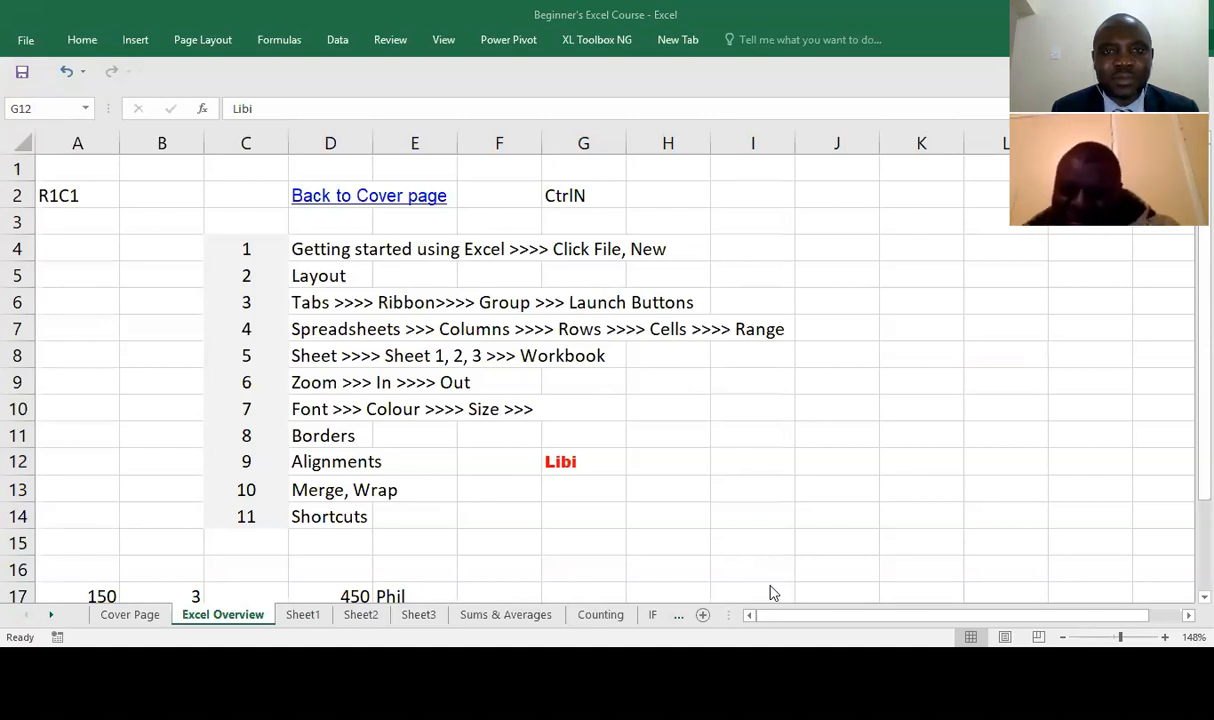
{"action": "left_click", "coordinate": [570, 470]}
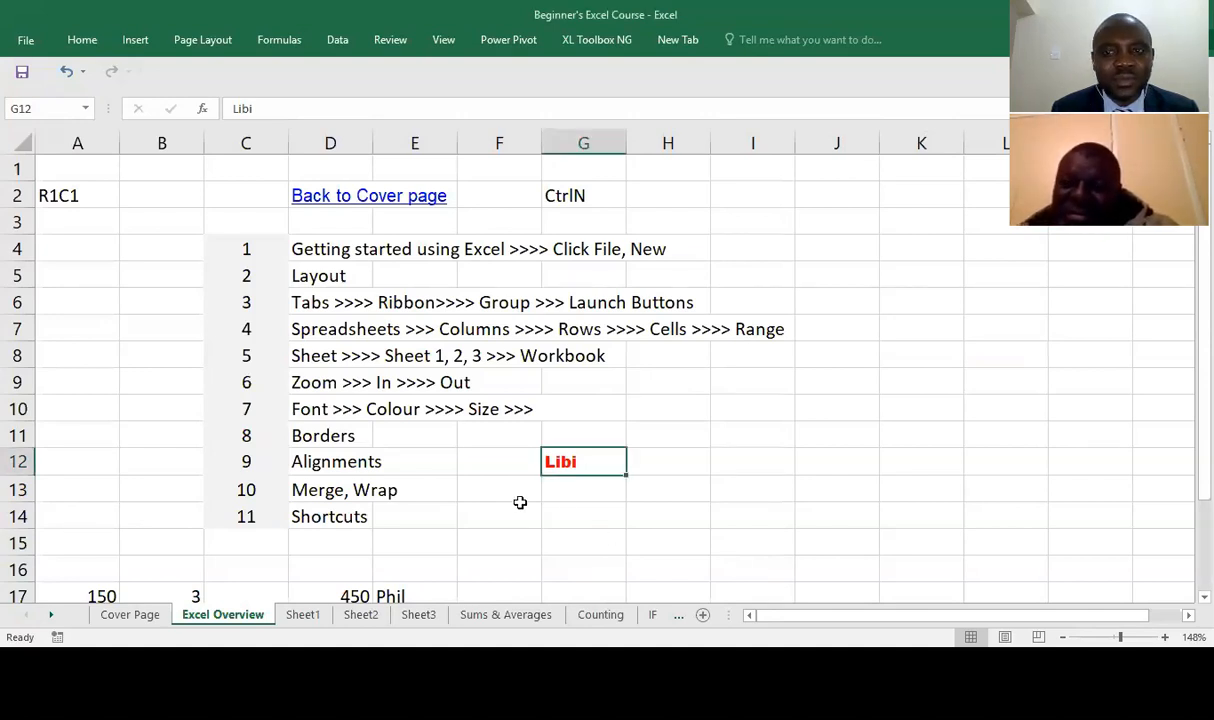
{"action": "left_click", "coordinate": [459, 480]}
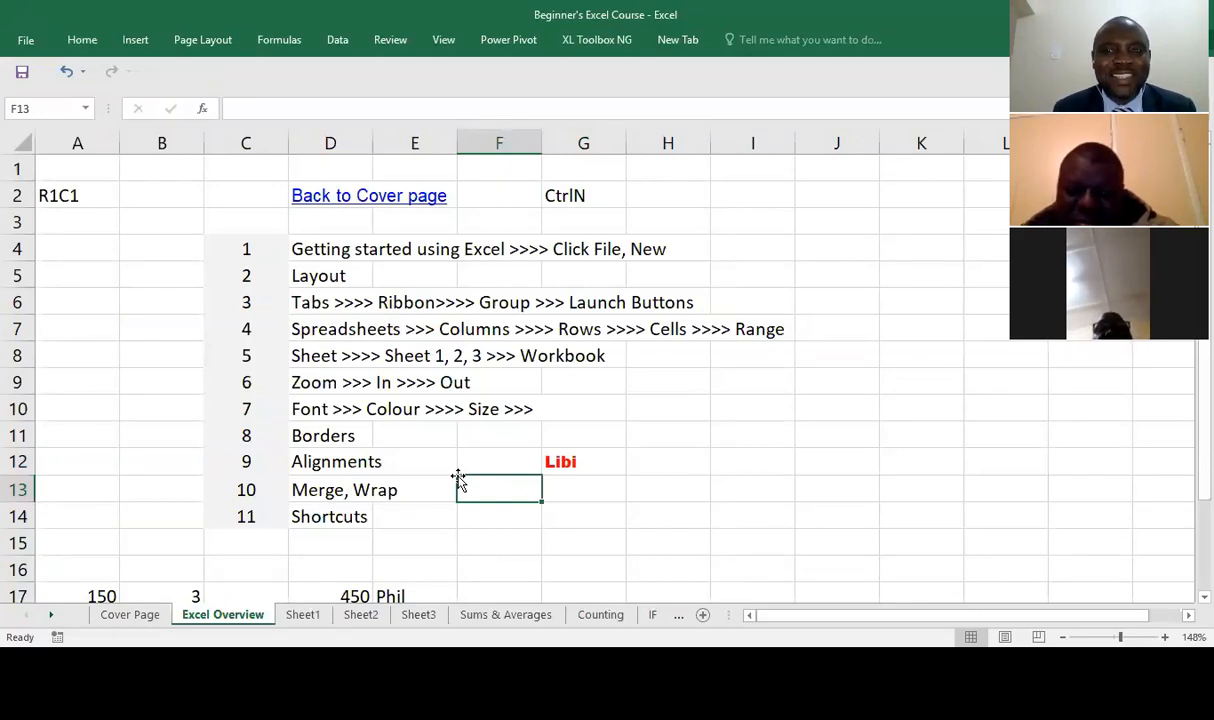
{"action": "left_click", "coordinate": [562, 461]}
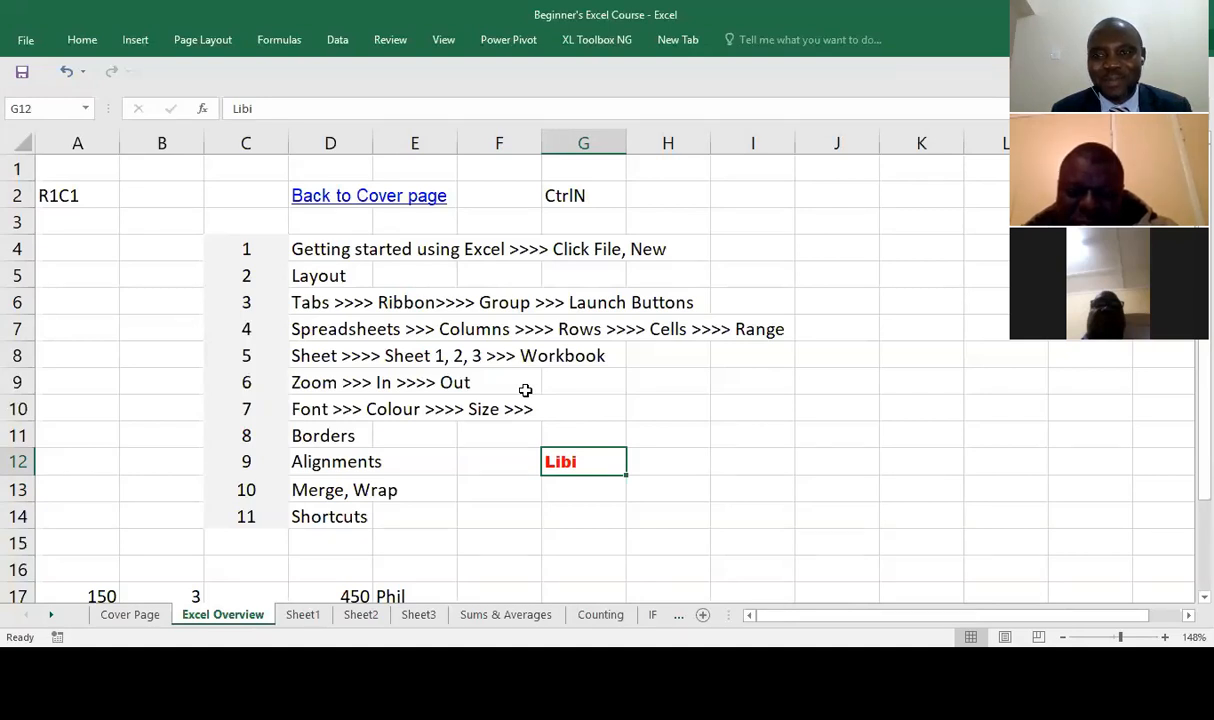
{"action": "left_click", "coordinate": [376, 371]}
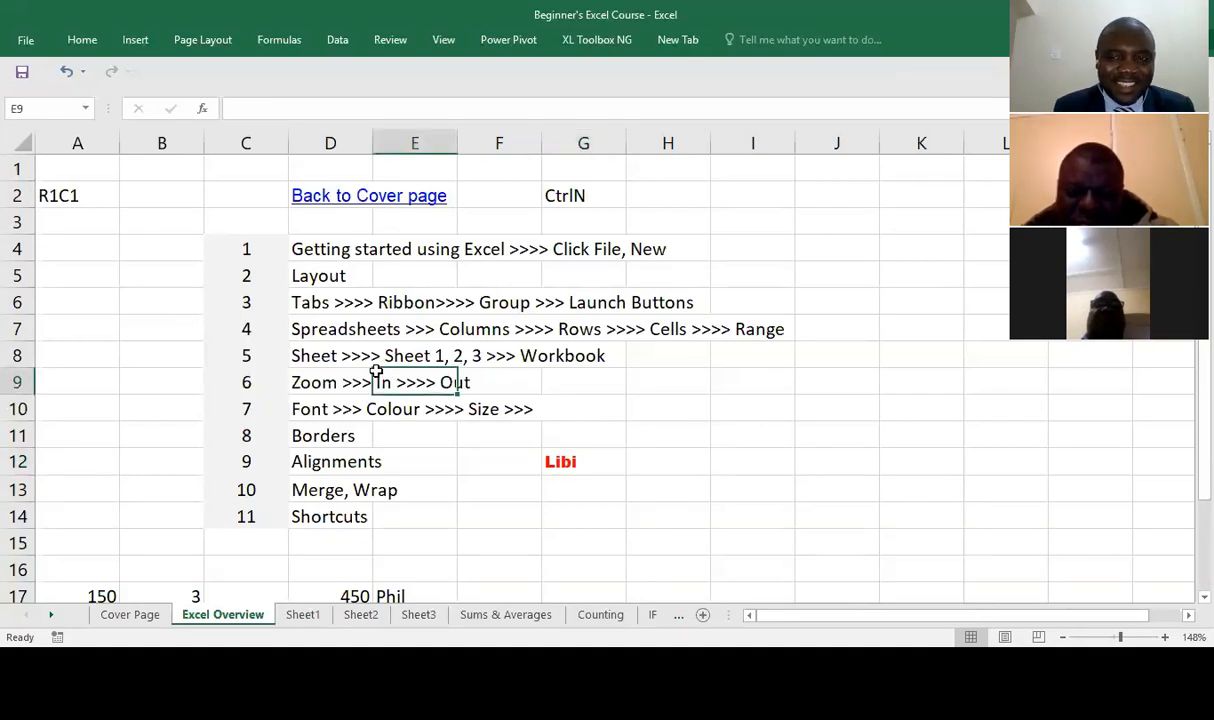
{"action": "key", "text": "ctrl+n"}
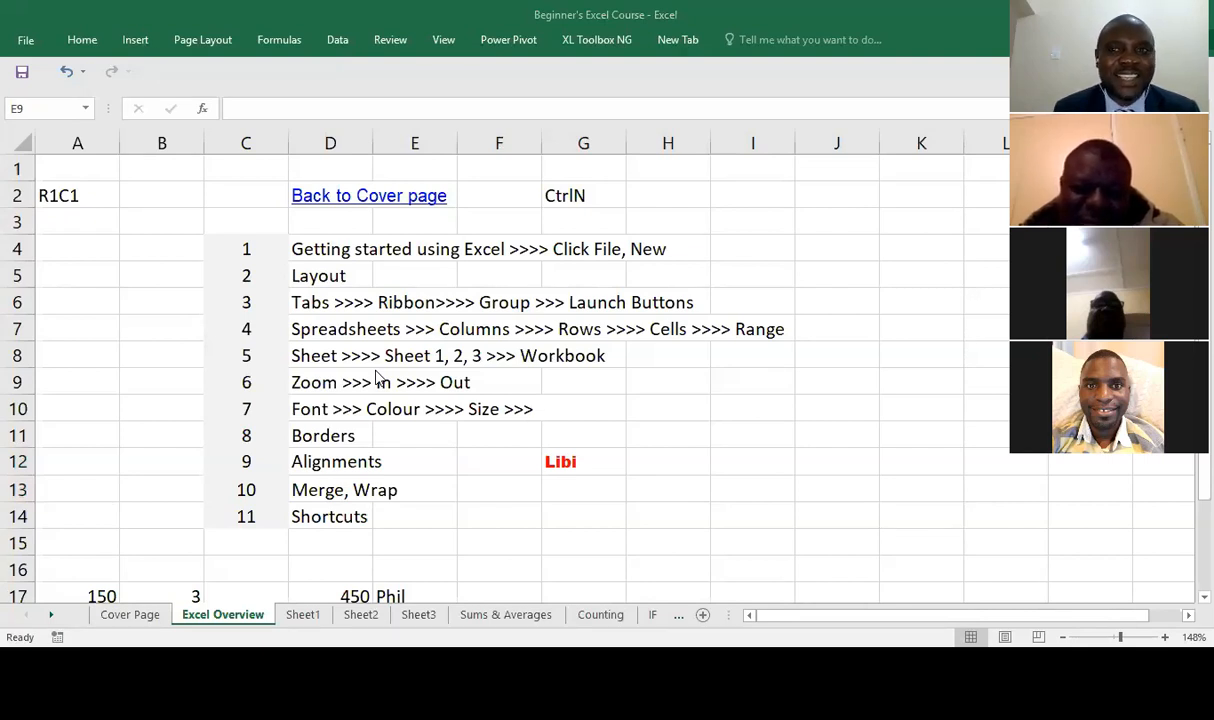
Browse the border options from More Borders up through Line Color and activate the Draw Border tool.
{"action": "key", "text": "alt+h"}
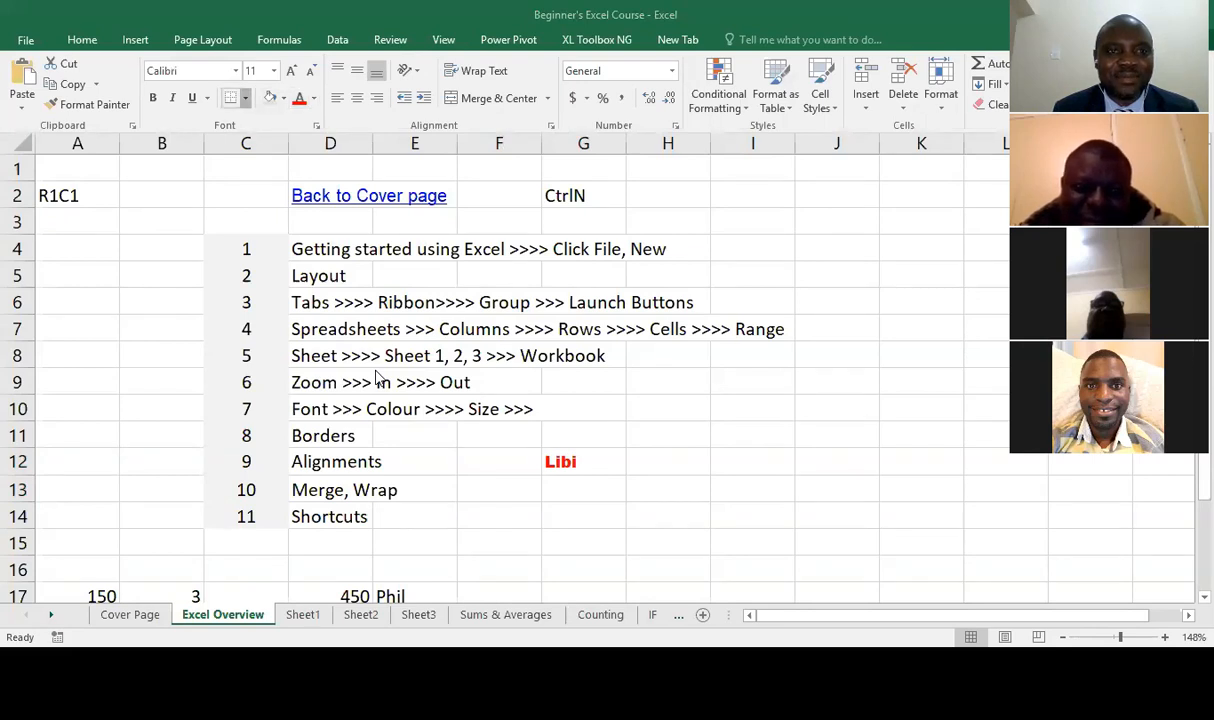
{"action": "left_click", "coordinate": [245, 98]}
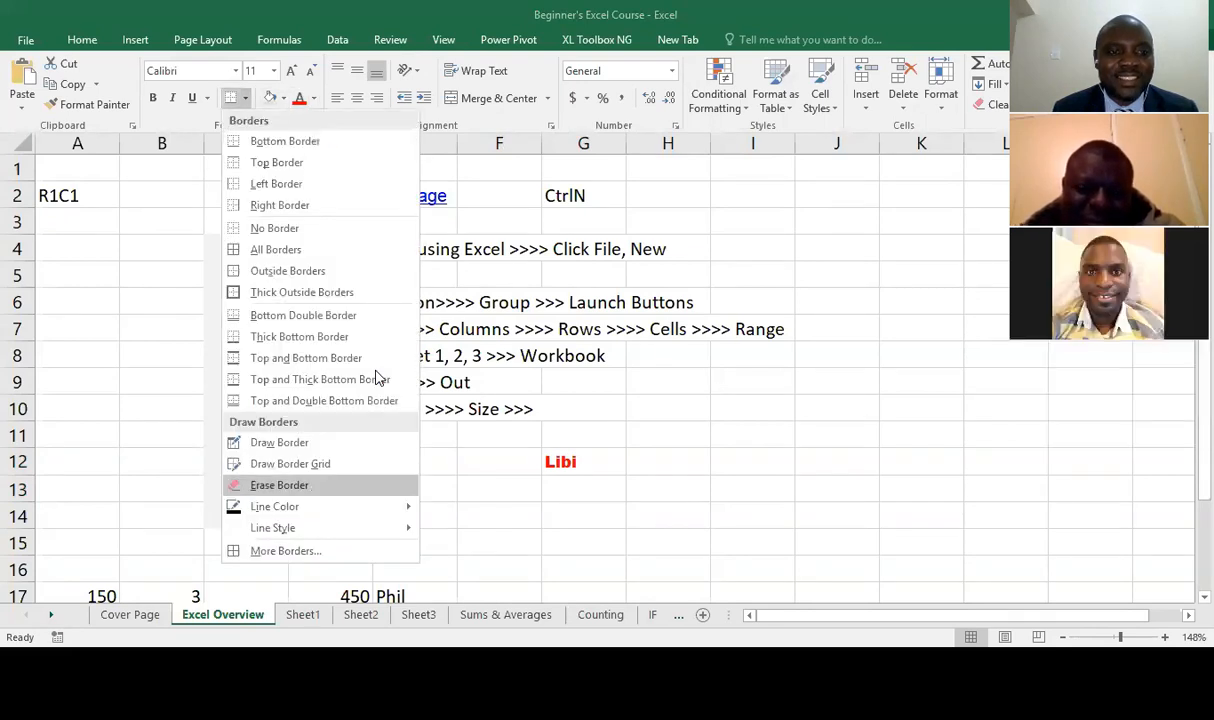
{"action": "key", "text": "Down"}
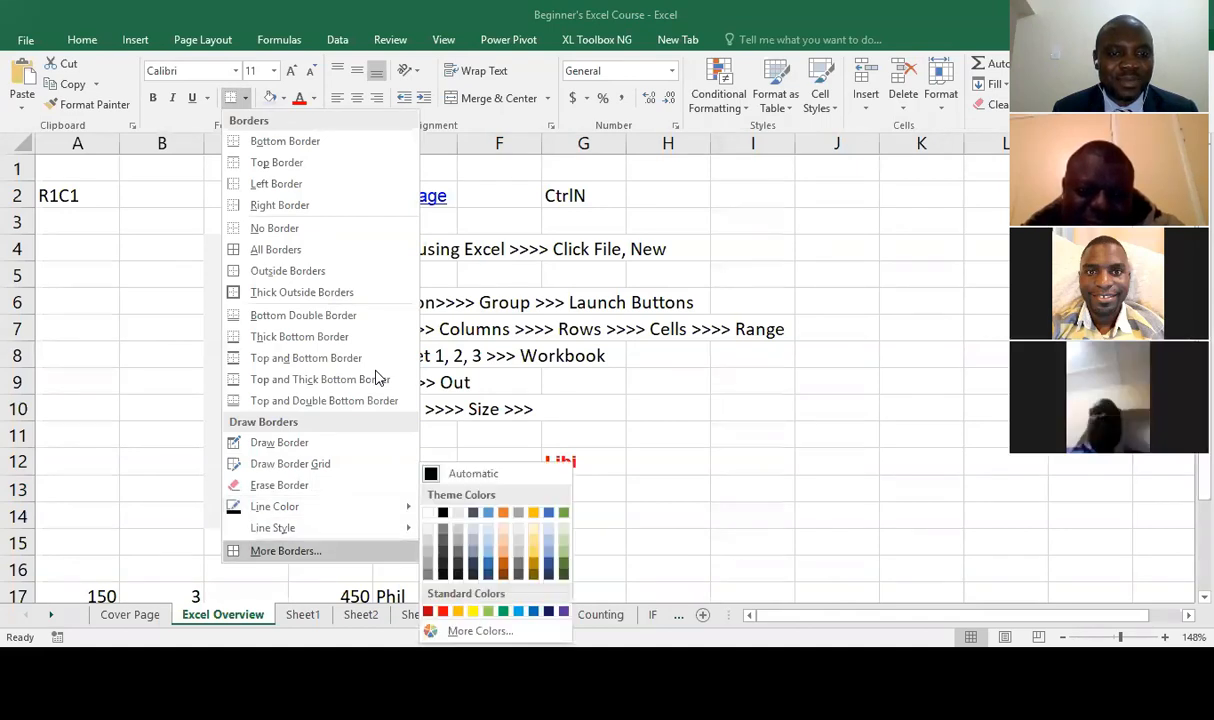
{"action": "key", "text": "Up"}
{"action": "key", "text": "Up"}
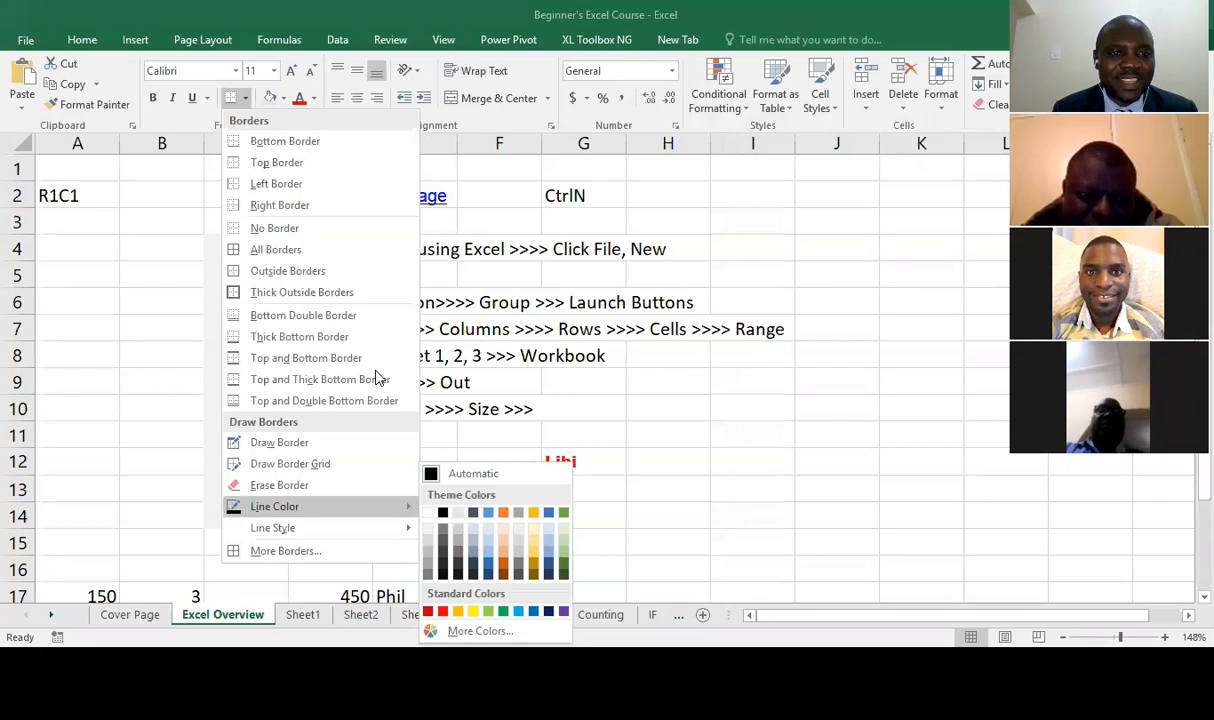
{"action": "key", "text": "Up"}
{"action": "key", "text": "Up"}
{"action": "key", "text": "Up"}
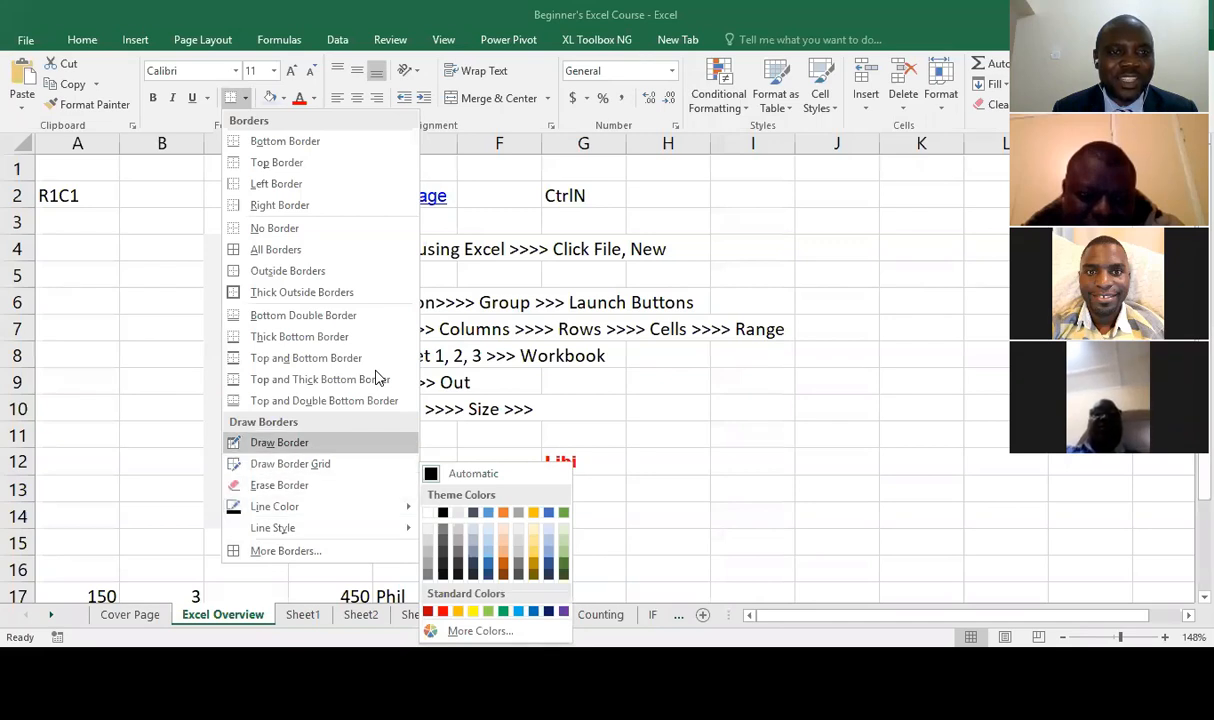
{"action": "key", "text": "Return"}
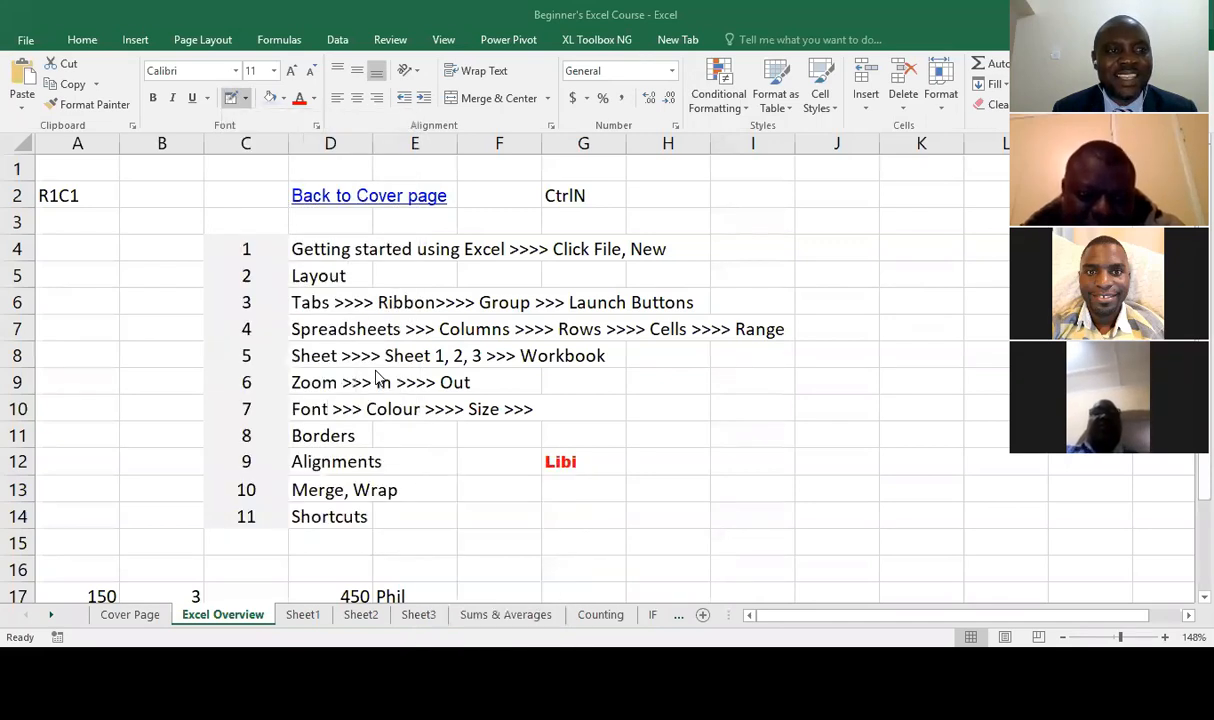
Examine the border line colours and line styles without choosing one, and collapse the ribbon.
{"action": "key", "text": "ctrl+F1"}
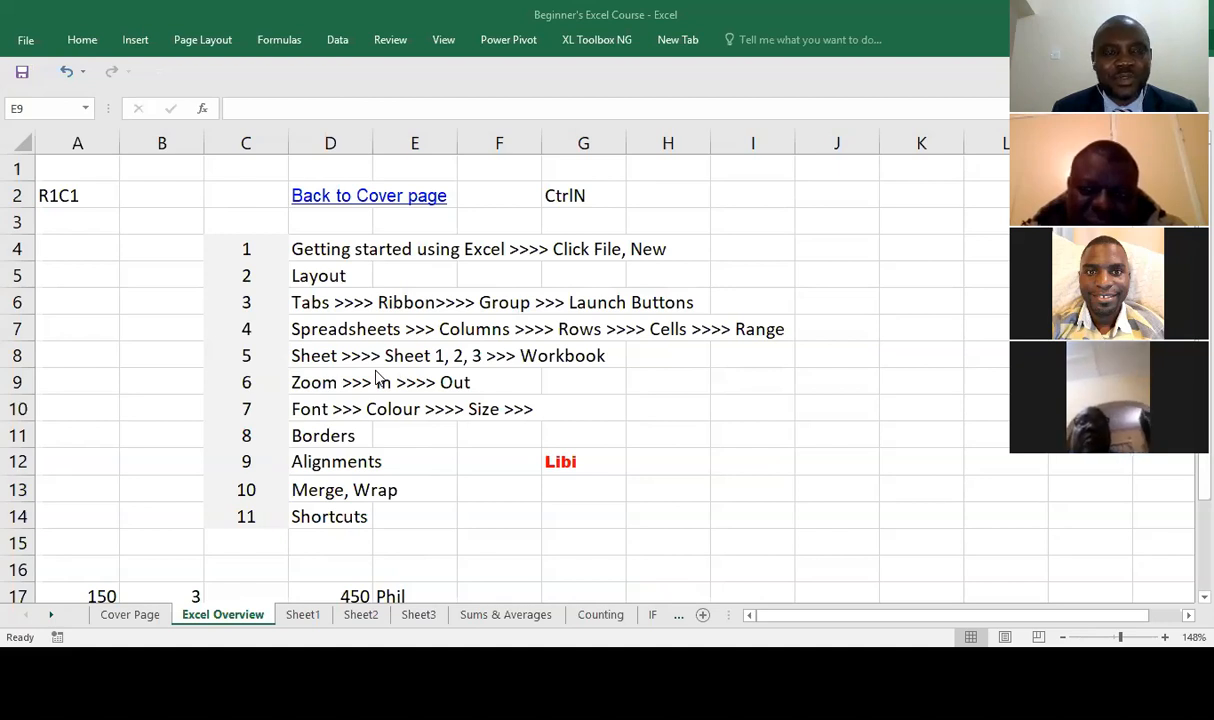
{"action": "key", "text": "ctrl+F1"}
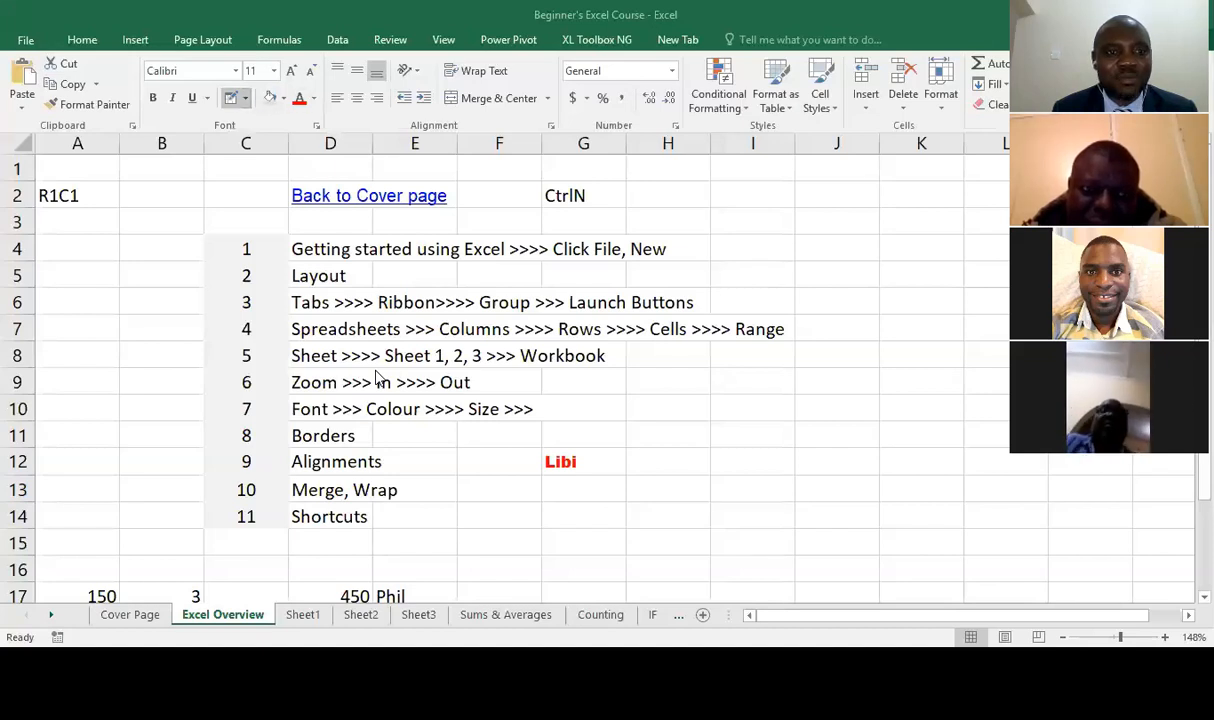
{"action": "key", "text": "alt+h"}
{"action": "key", "text": "b"}
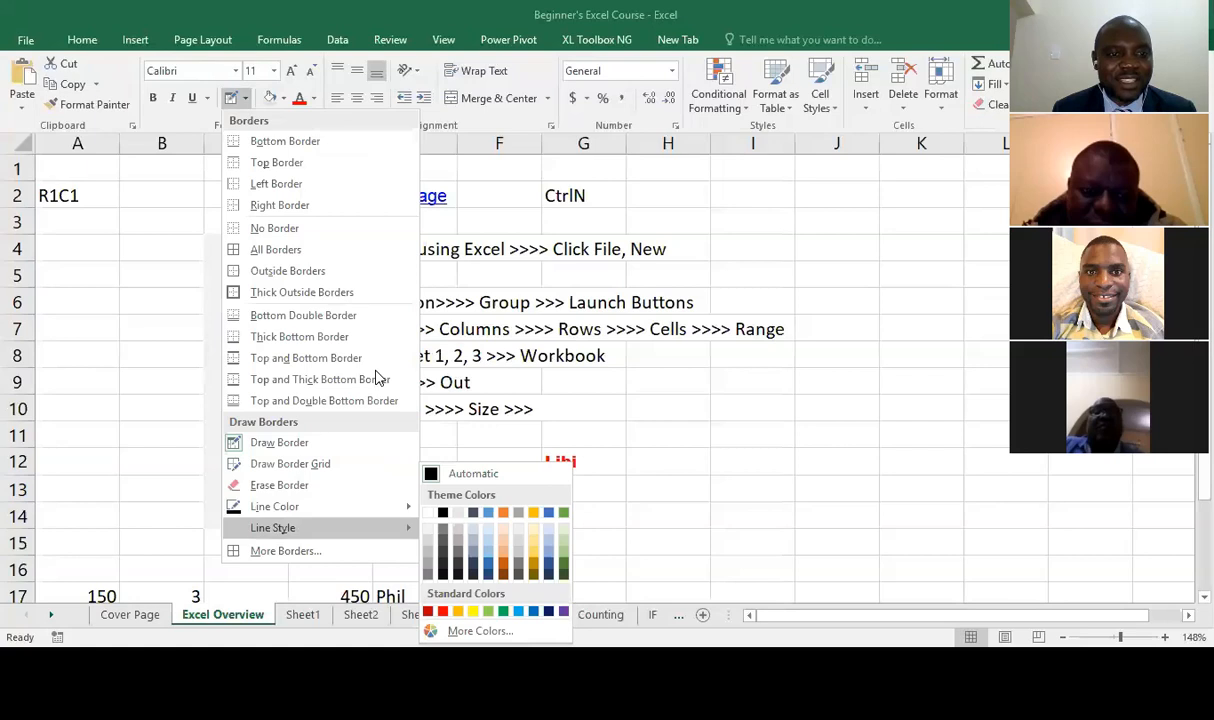
{"action": "mouse_move", "coordinate": [273, 528]}
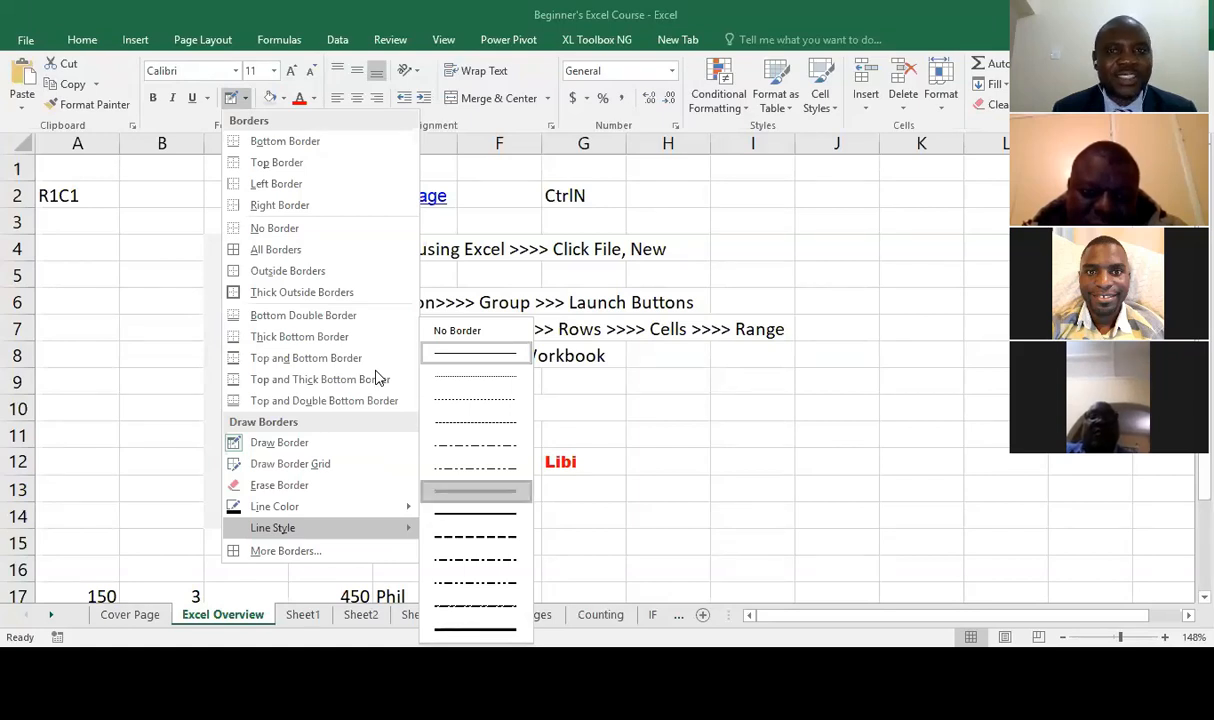
{"action": "left_click", "coordinate": [376, 377]}
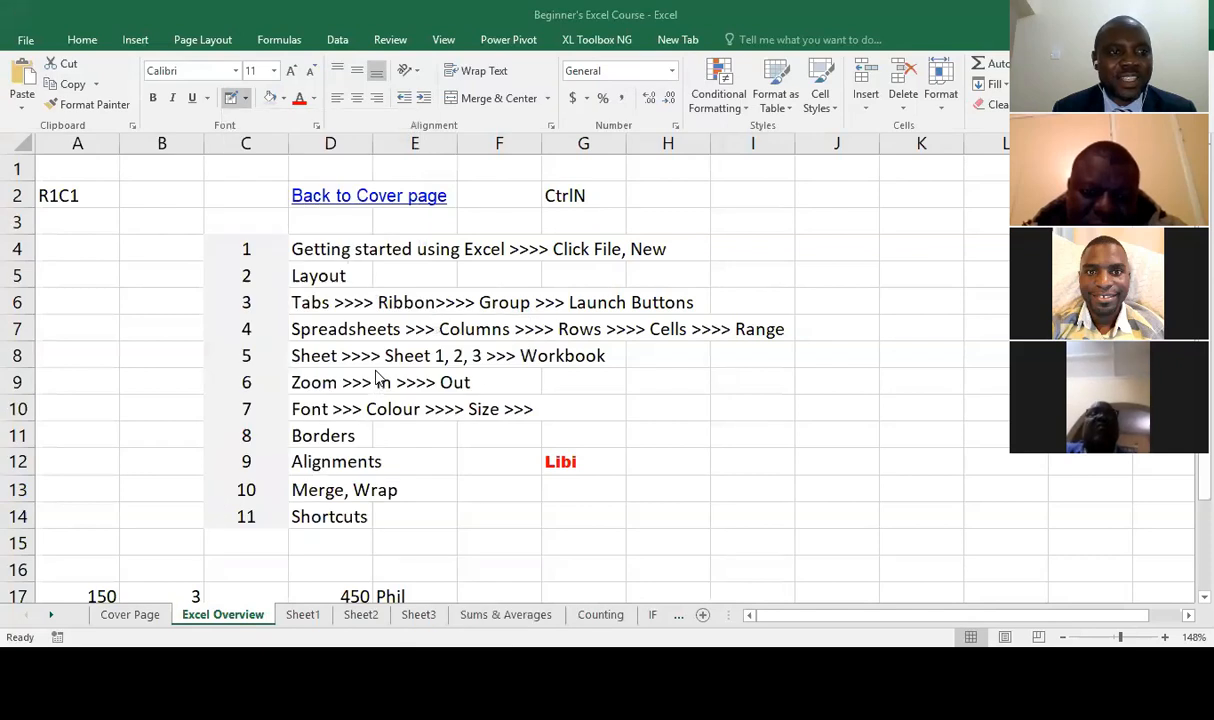
{"action": "key", "text": "ctrl+F1"}
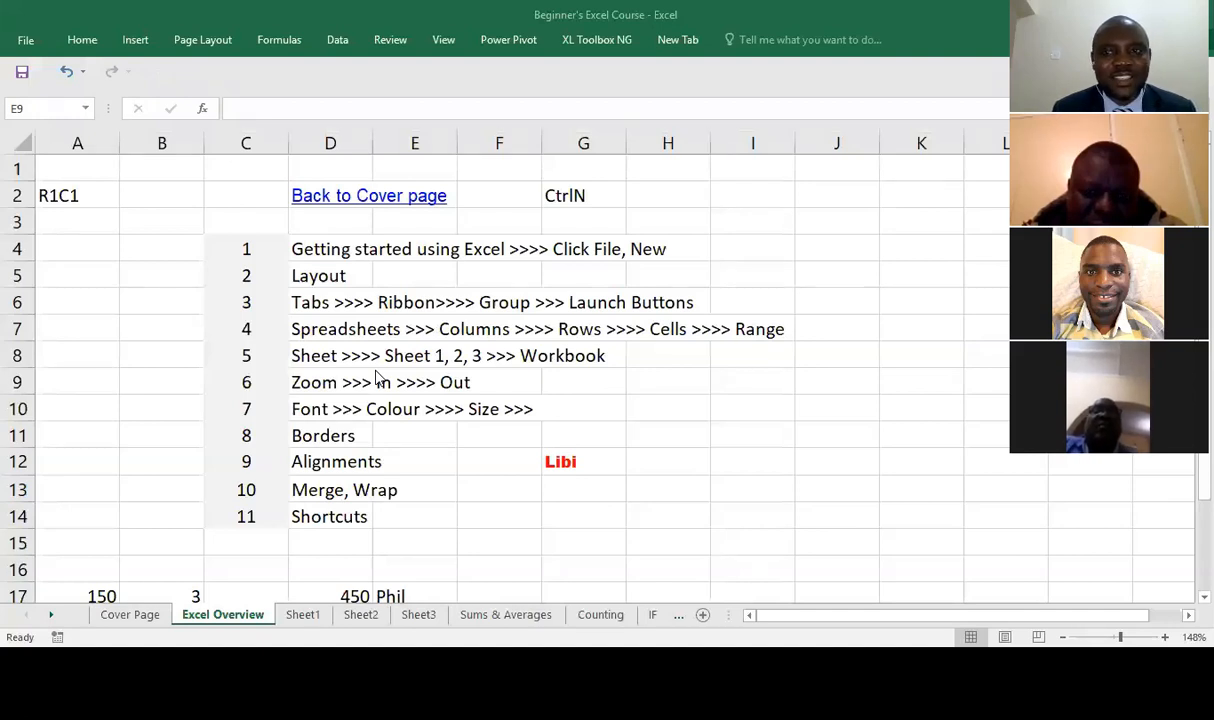
Set the horizontal text alignment of cell E9 to Center Across Selection in the cell format settings.
{"action": "double_click", "coordinate": [376, 372]}
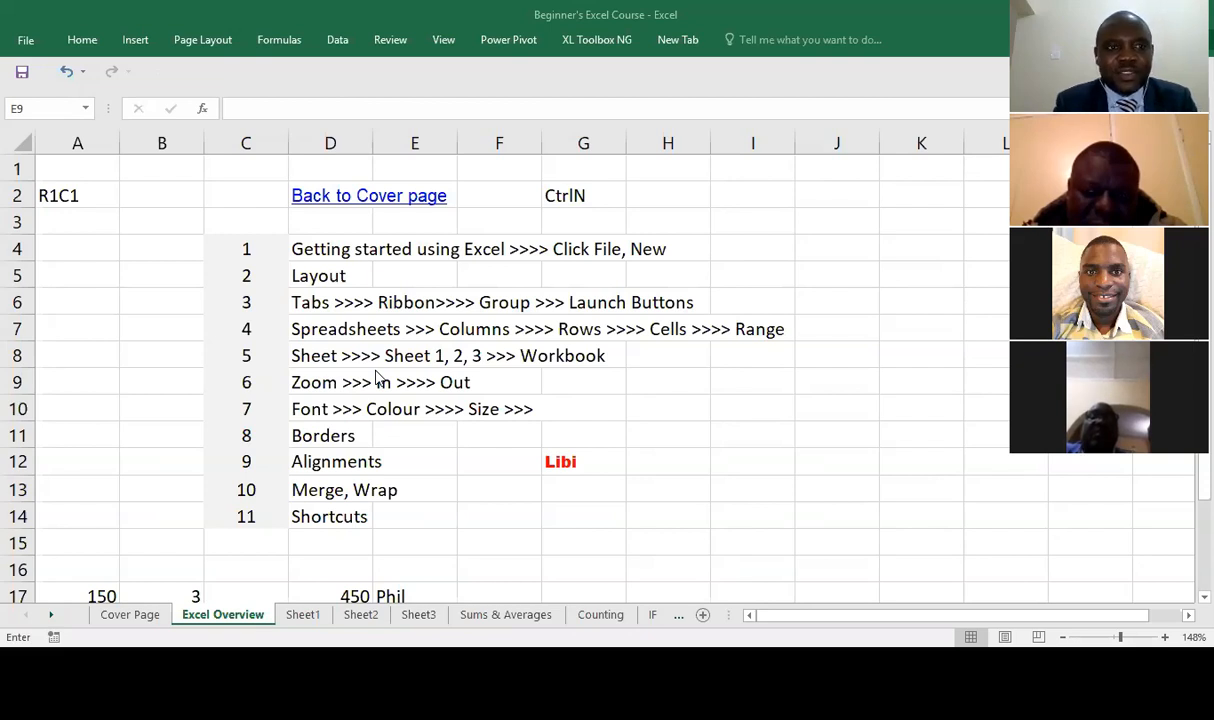
{"action": "key", "text": "Escape"}
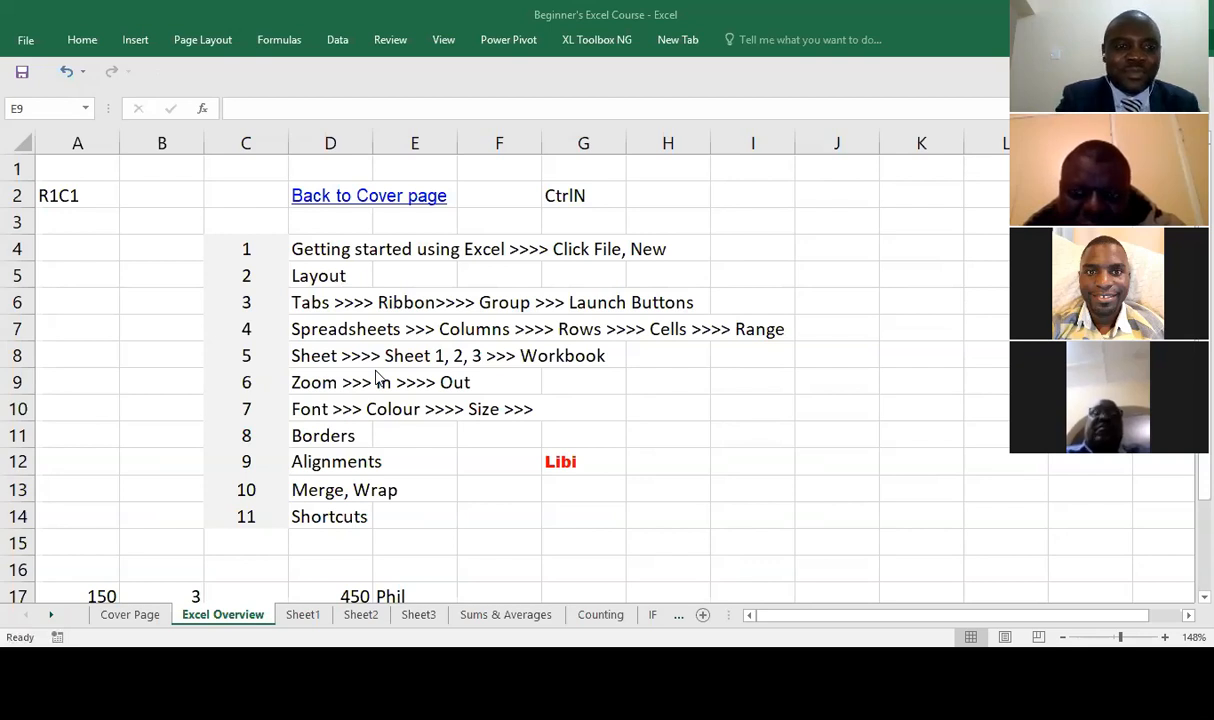
{"action": "key", "text": "ctrl+1"}
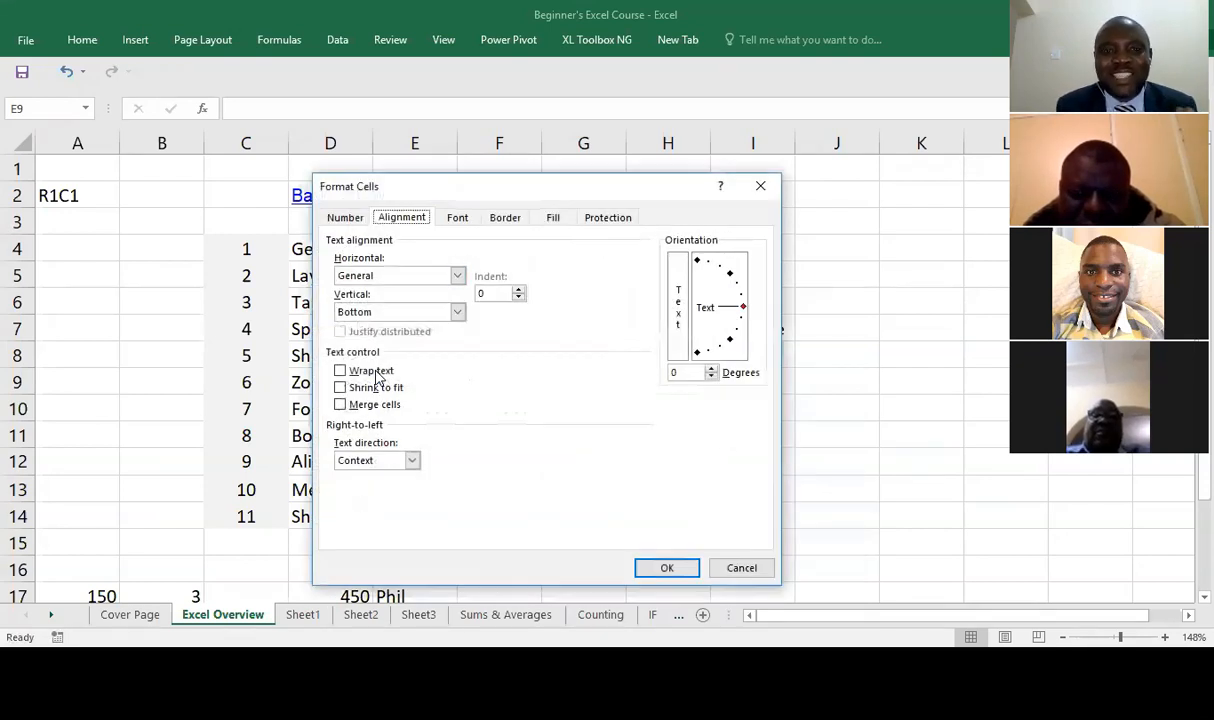
{"action": "key", "text": "alt+Down"}
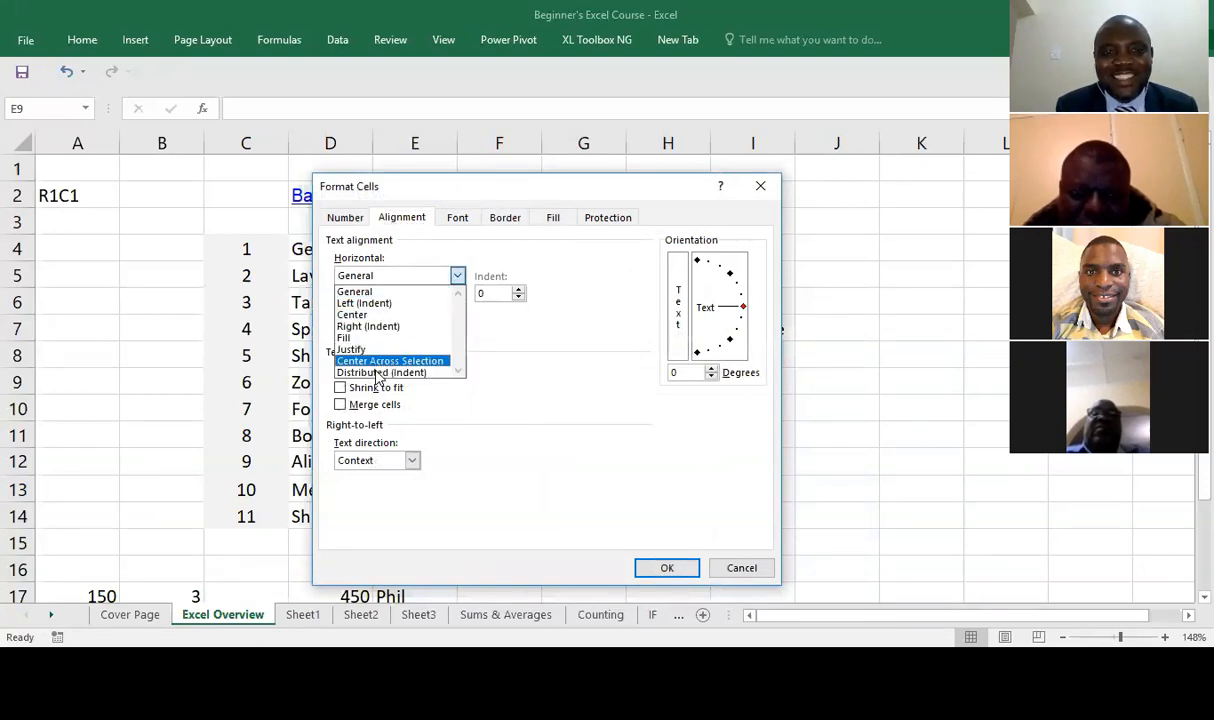
{"action": "left_click", "coordinate": [376, 366]}
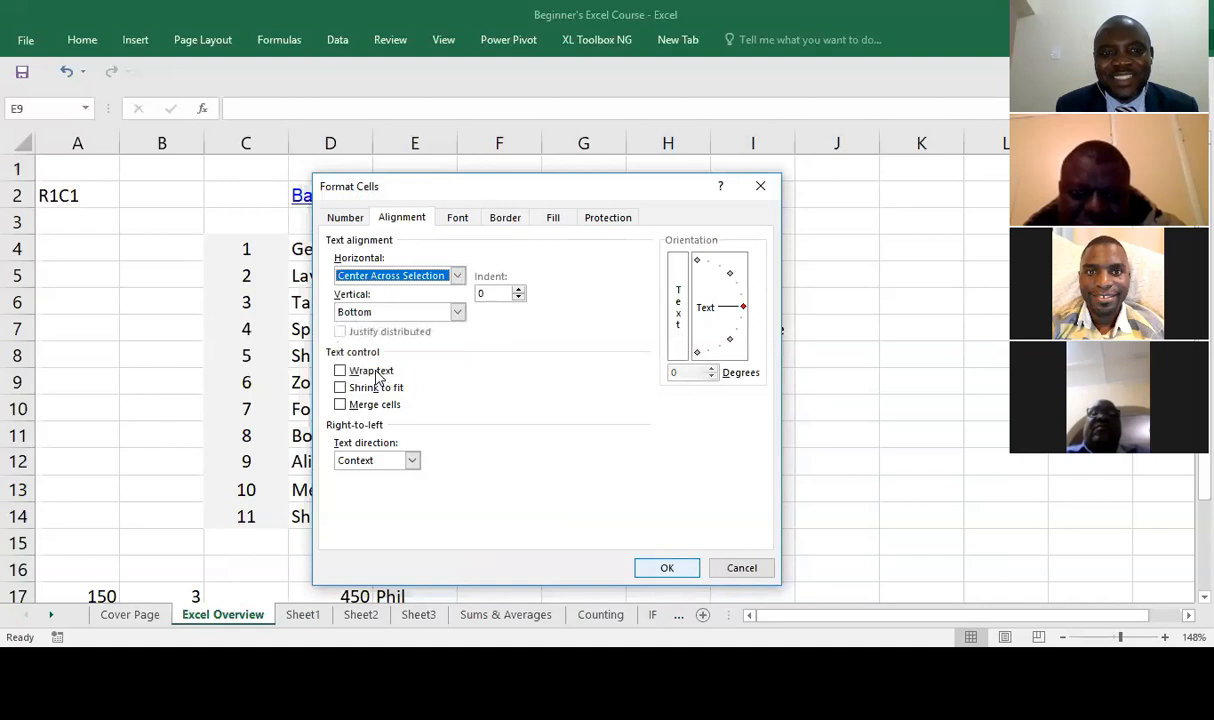
{"action": "left_click", "coordinate": [666, 567]}
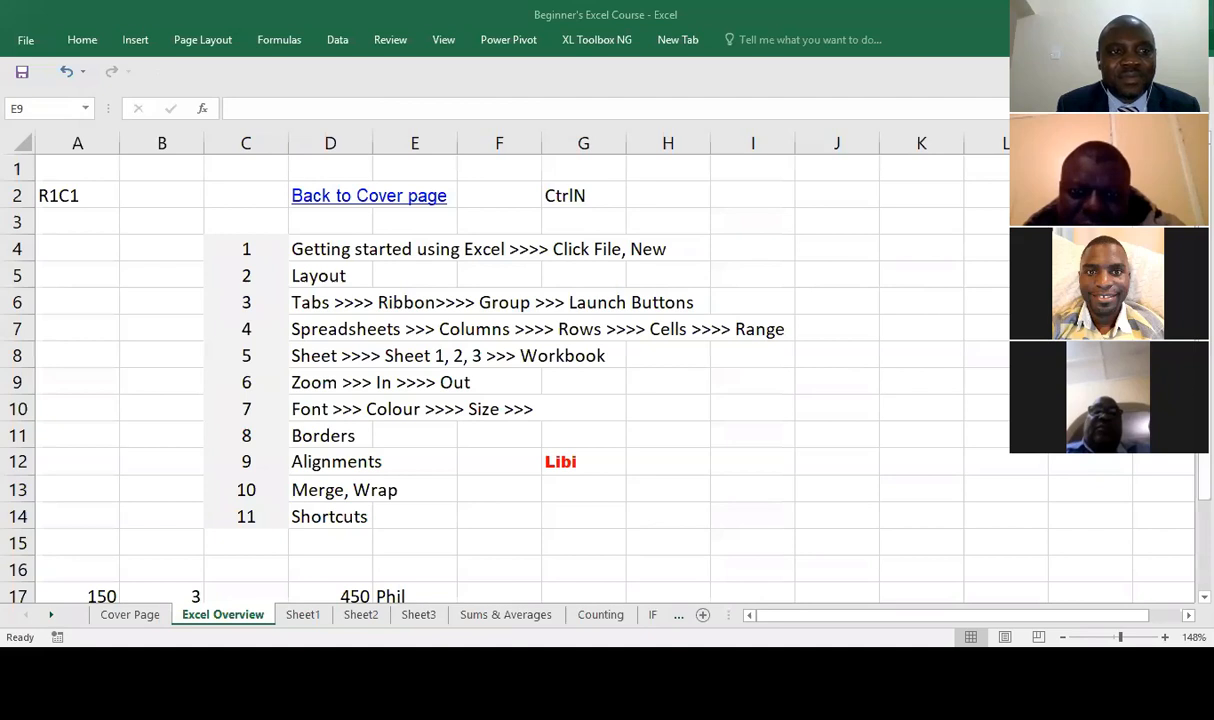
{"action": "right_click", "coordinate": [12, 194]}
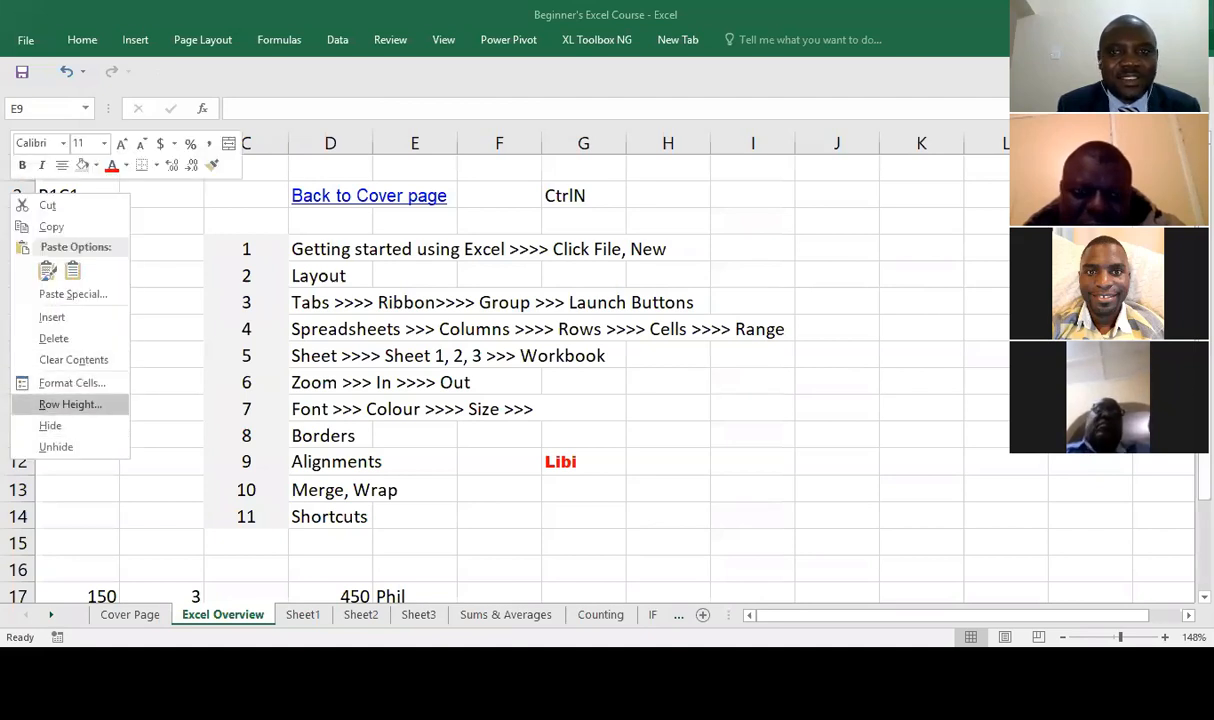
{"action": "left_click", "coordinate": [70, 404]}
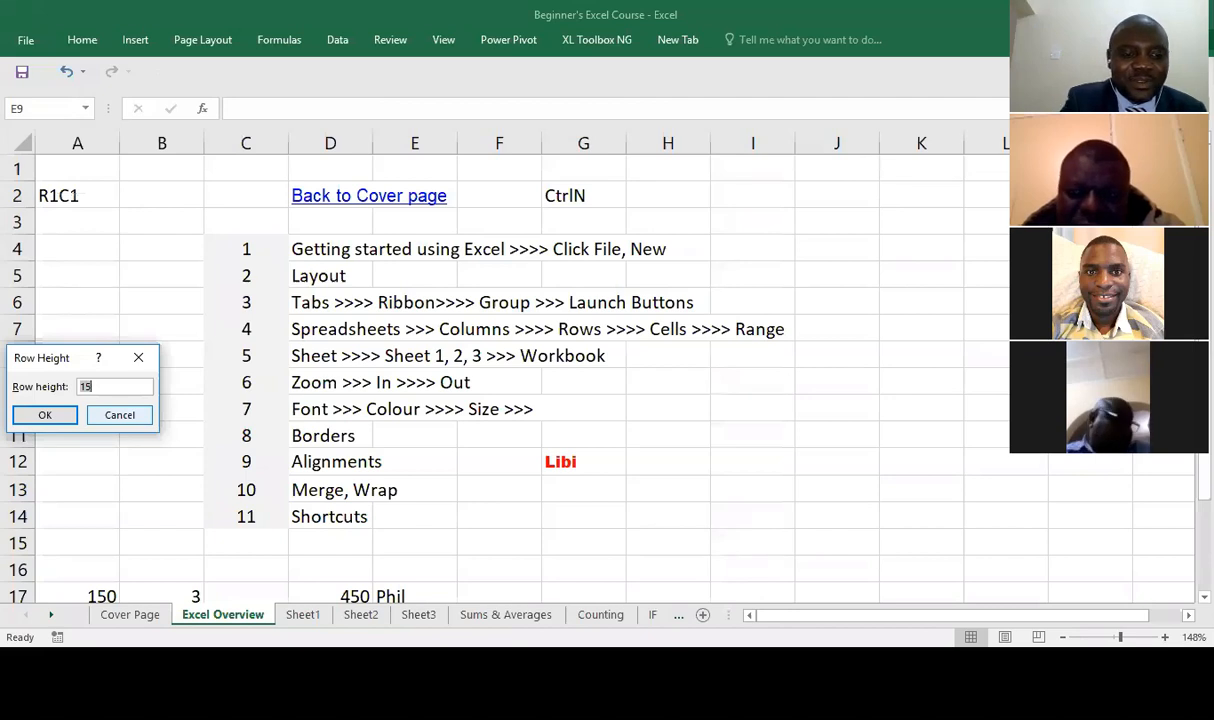
{"action": "type", "text": "3"}
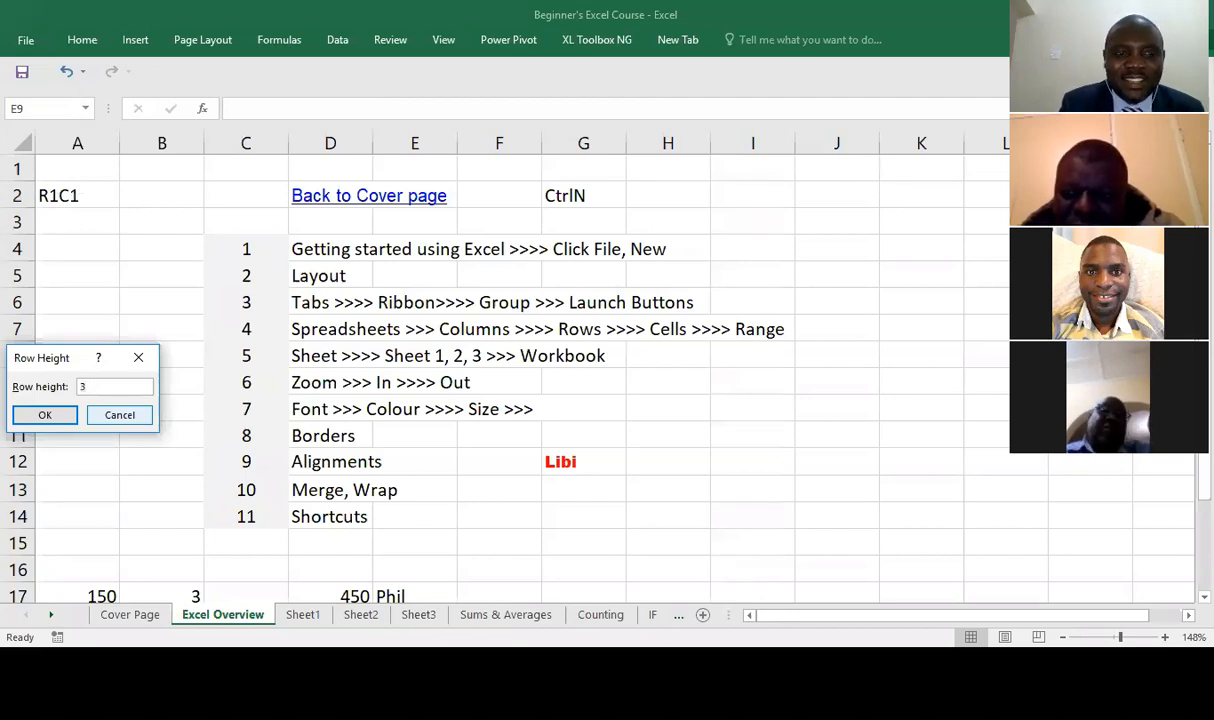
{"action": "left_click", "coordinate": [120, 415]}
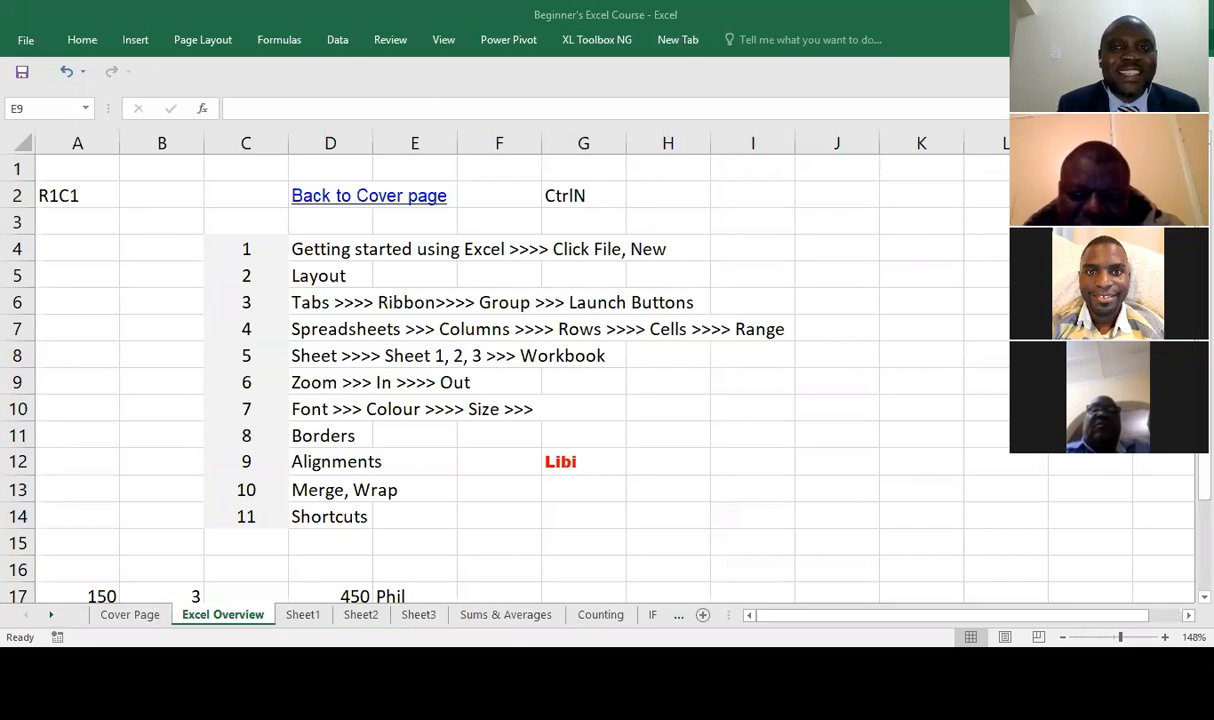
Examine the fill colour palette without applying a colour, and return to cell E9.
{"action": "left_click", "coordinate": [82, 40]}
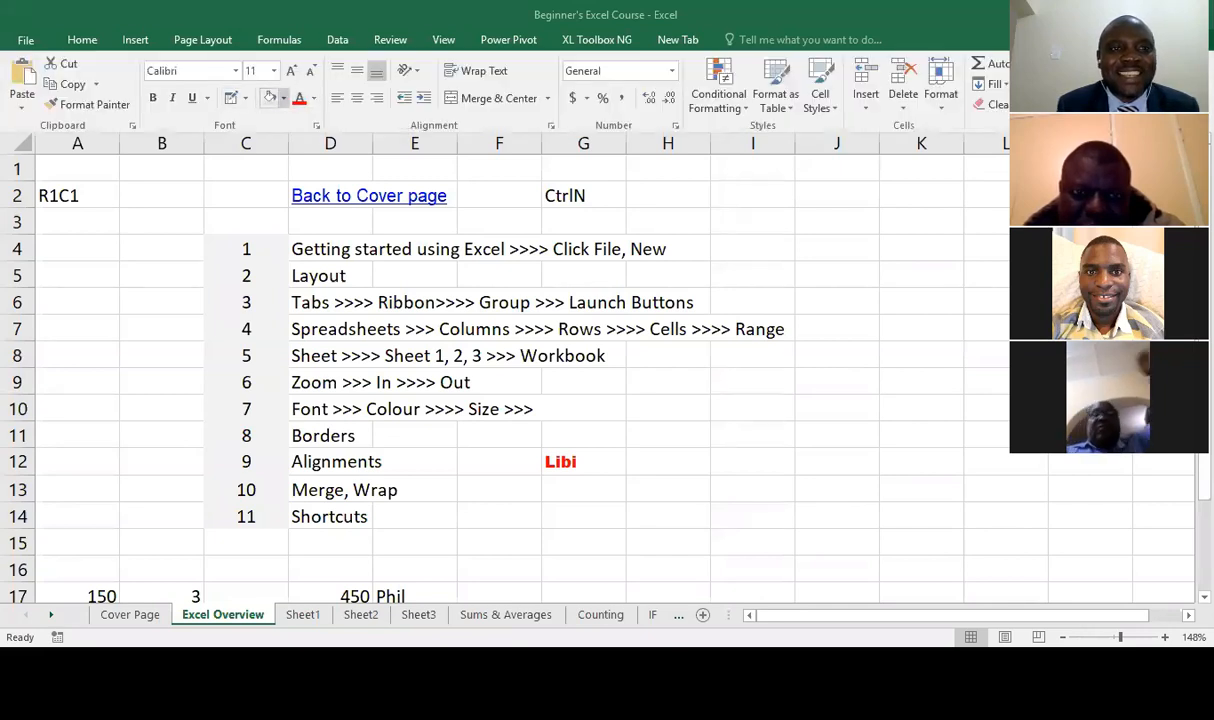
{"action": "left_click", "coordinate": [283, 97]}
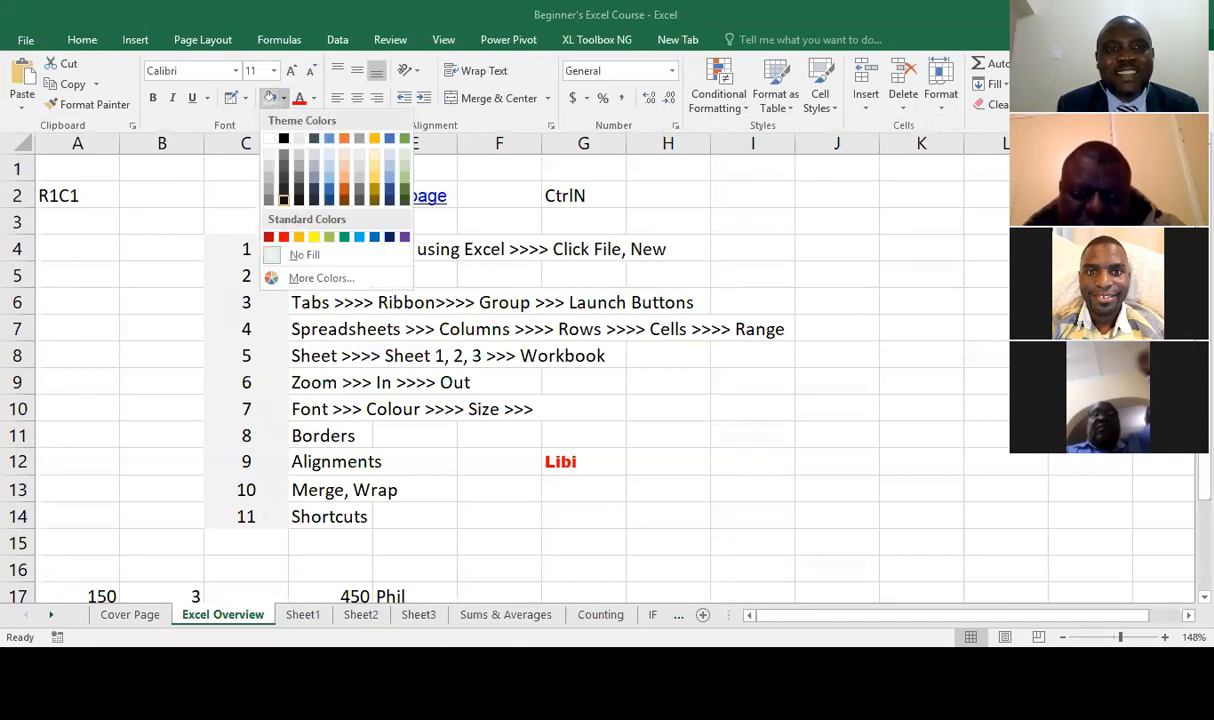
{"action": "left_click", "coordinate": [415, 382]}
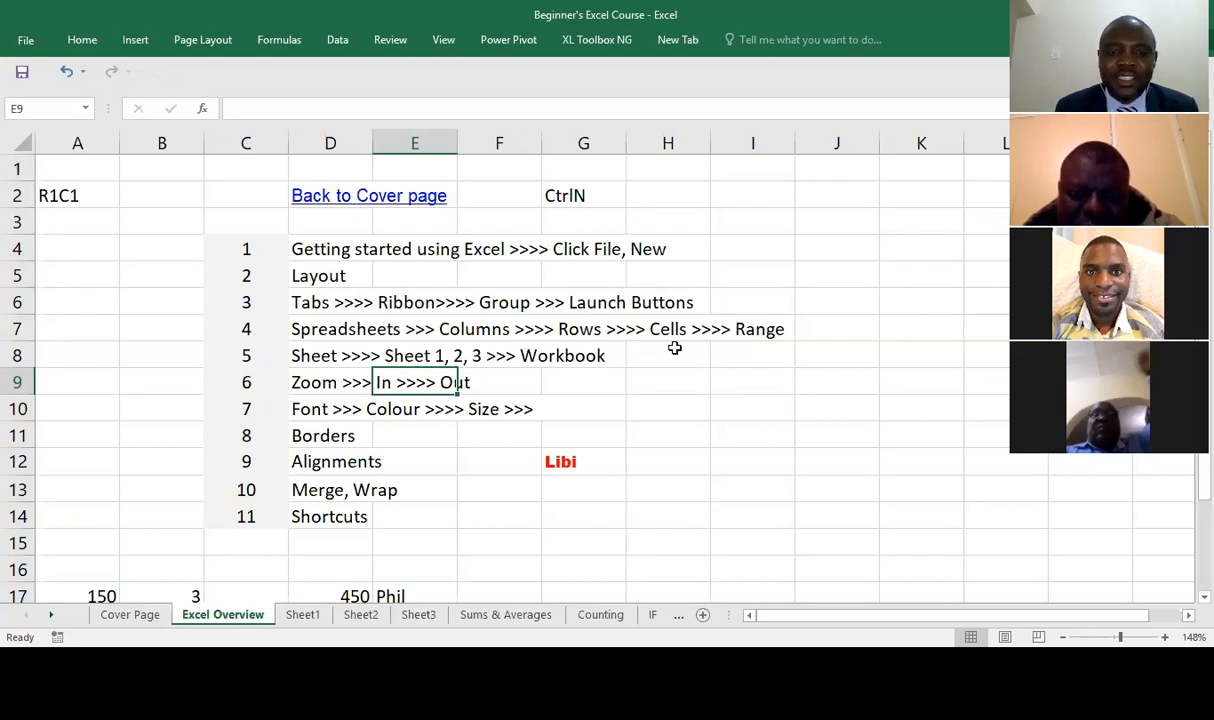
Move the cell selection step by step from E9 to the empty cell H11.
{"action": "key", "text": "Left"}
{"action": "key", "text": "Left"}
{"action": "key", "text": "Right"}
{"action": "key", "text": "Down"}
{"action": "key", "text": "Down"}
{"action": "key", "text": "Down"}
{"action": "key", "text": "Up"}
{"action": "key", "text": "Right"}
{"action": "key", "text": "Right"}
{"action": "key", "text": "Right"}
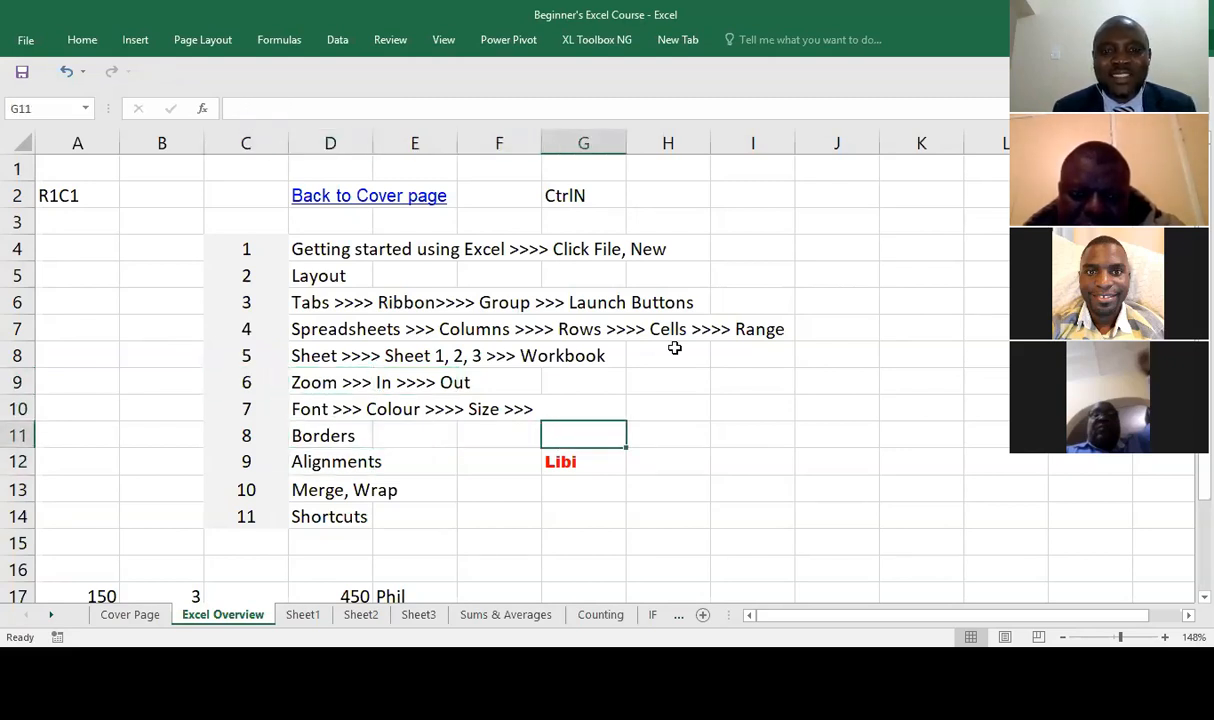
{"action": "key", "text": "Down"}
{"action": "key", "text": "Right"}
{"action": "key", "text": "Up"}
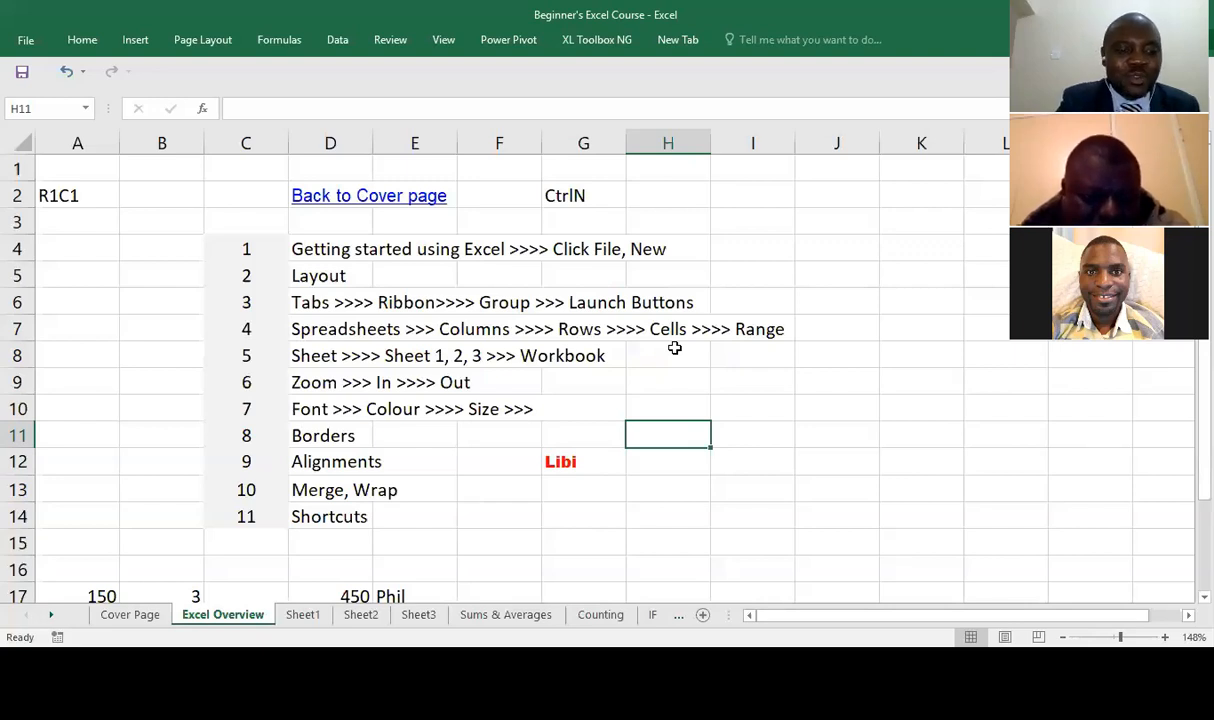
Examine the alignment and font pages of the cell format settings for H11 without changing anything.
{"action": "key", "text": "ctrl+1"}
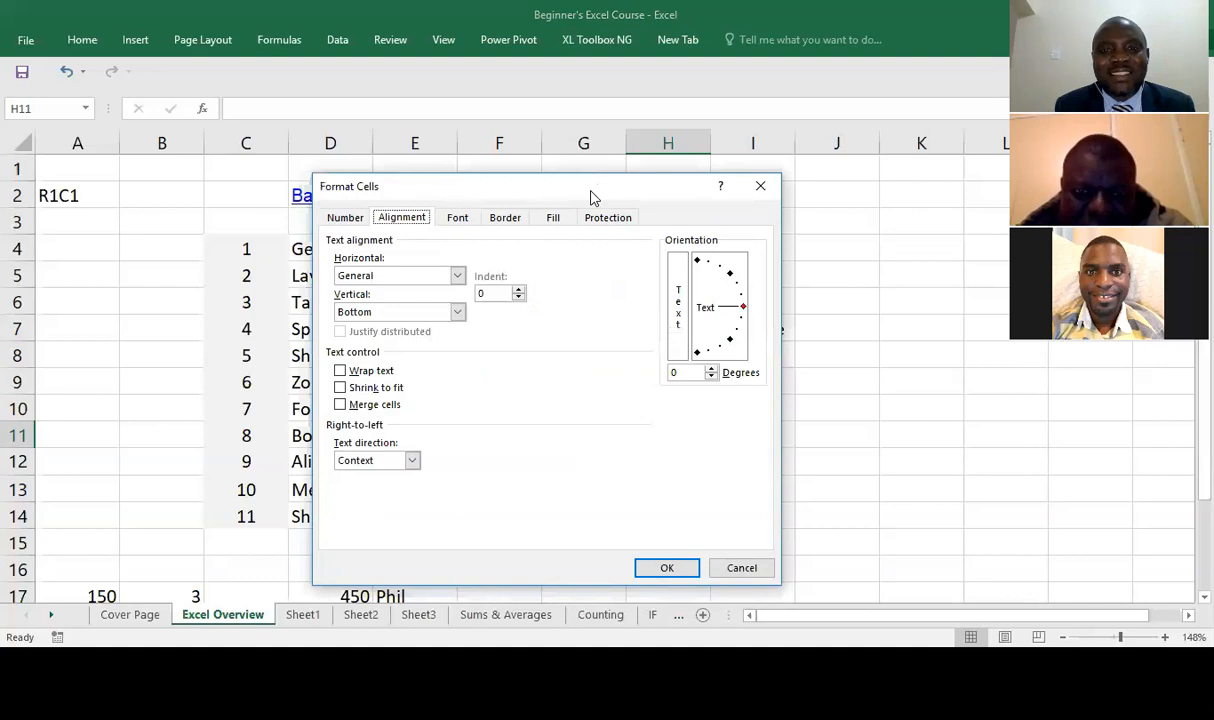
{"action": "left_click_drag", "start_coordinate": [590, 197], "coordinate": [552, 225]}
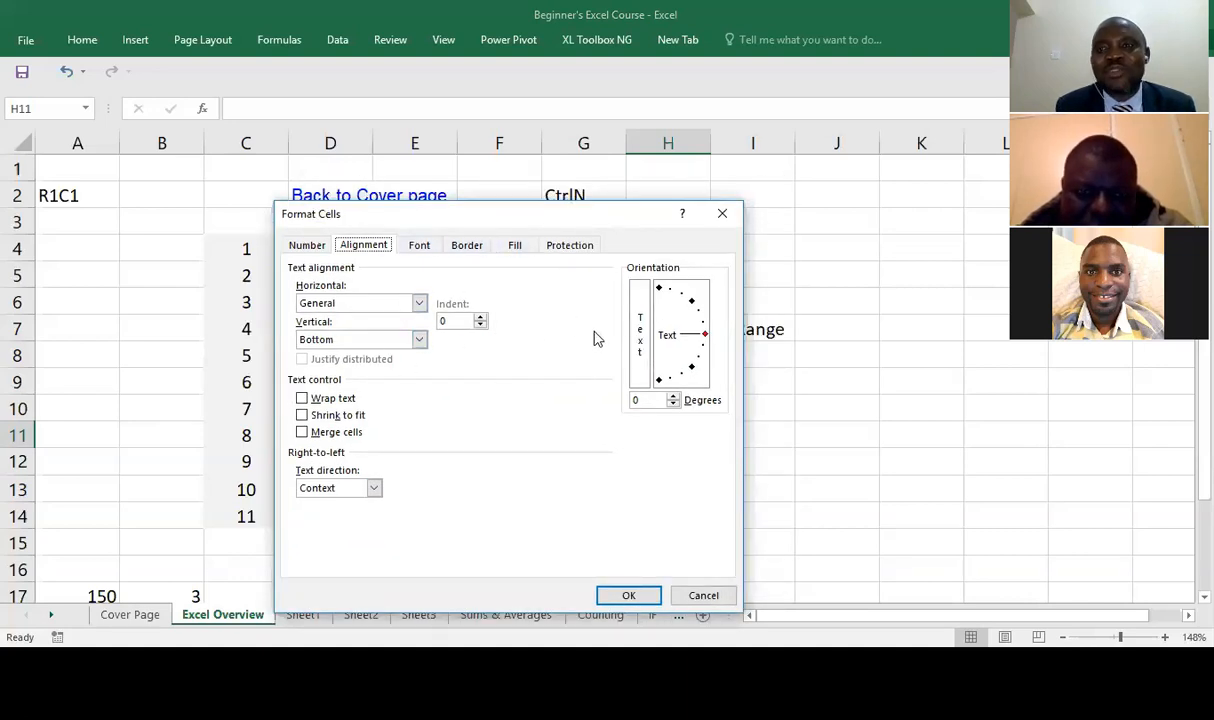
{"action": "left_click", "coordinate": [728, 214]}
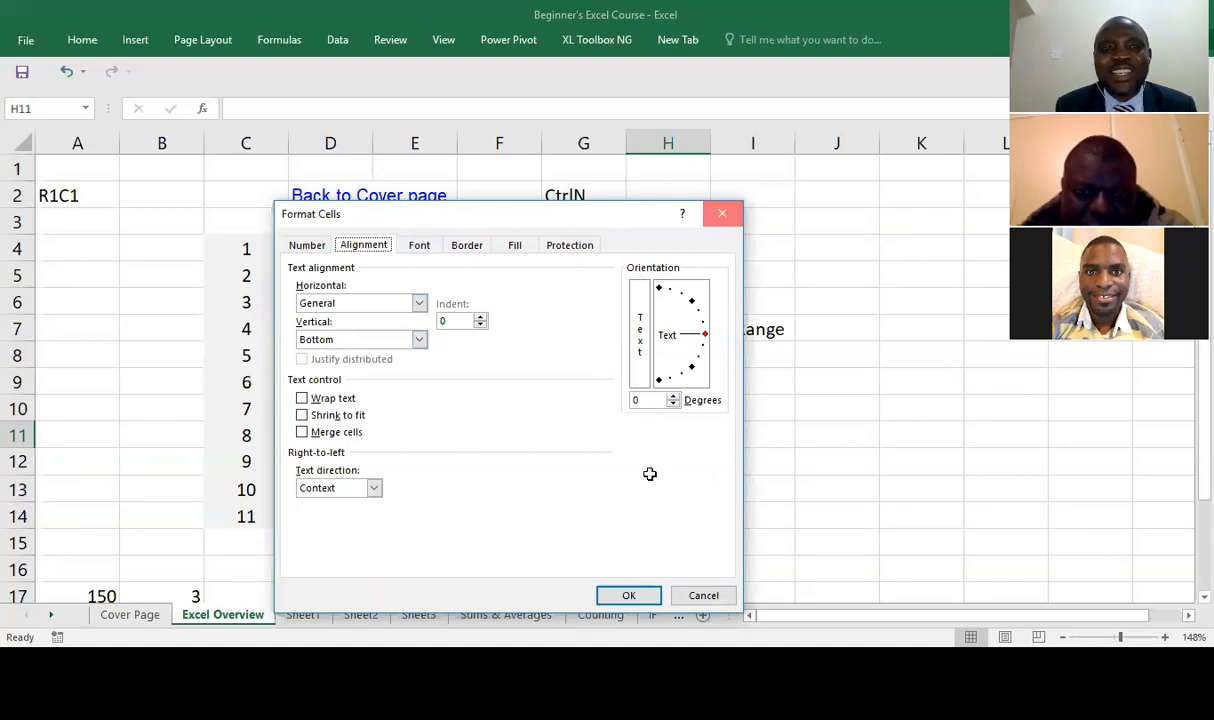
{"action": "left_click", "coordinate": [83, 39]}
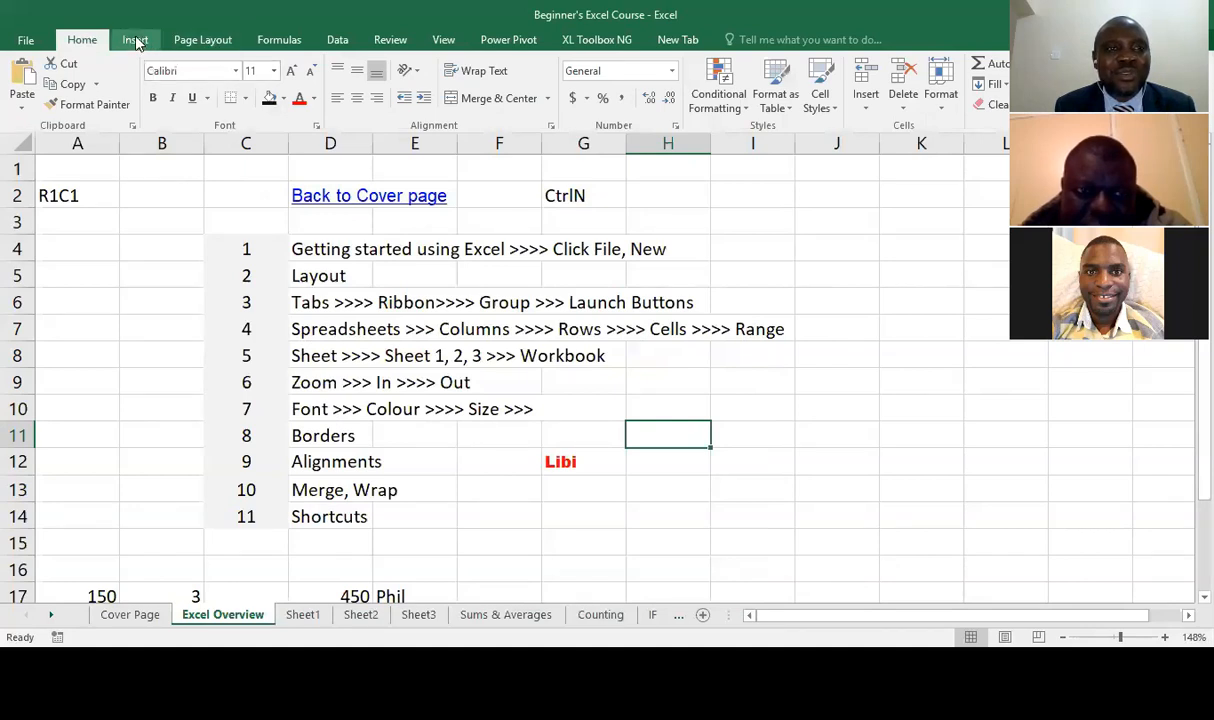
{"action": "left_click", "coordinate": [316, 131]}
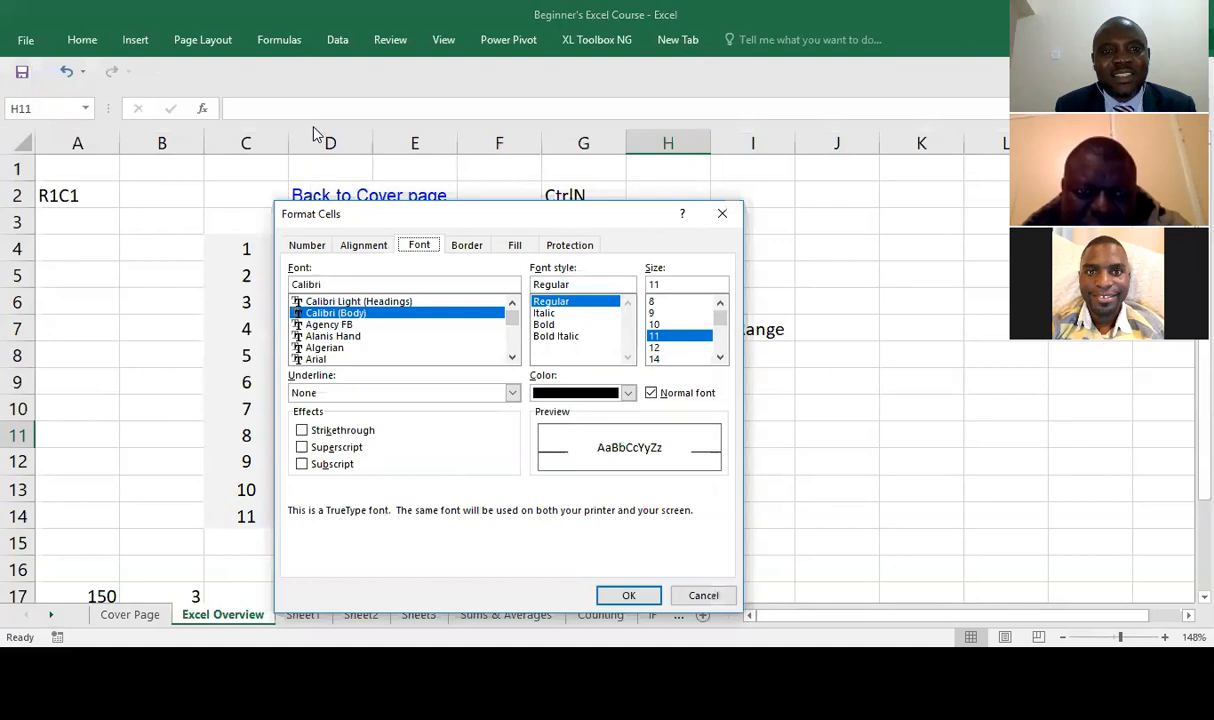
{"action": "left_click", "coordinate": [725, 217]}
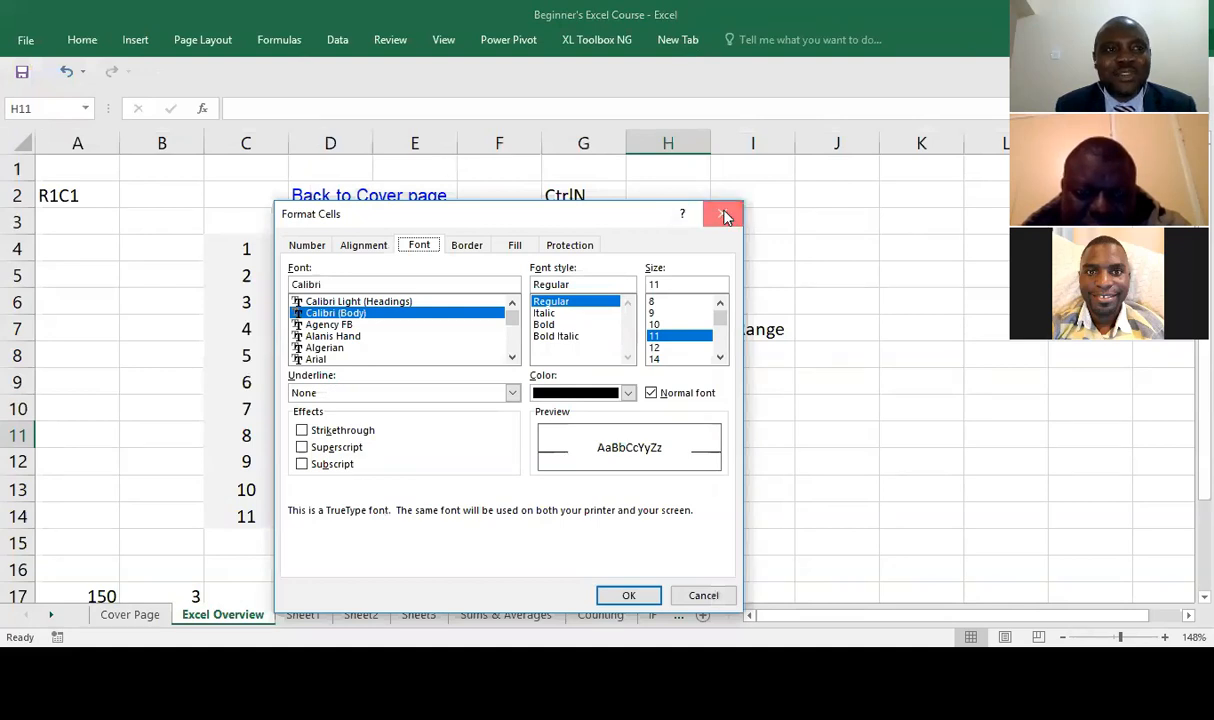
Apply a red double-line diagonal border, rising from lower left to upper right, to cell H11.
{"action": "left_click", "coordinate": [84, 40]}
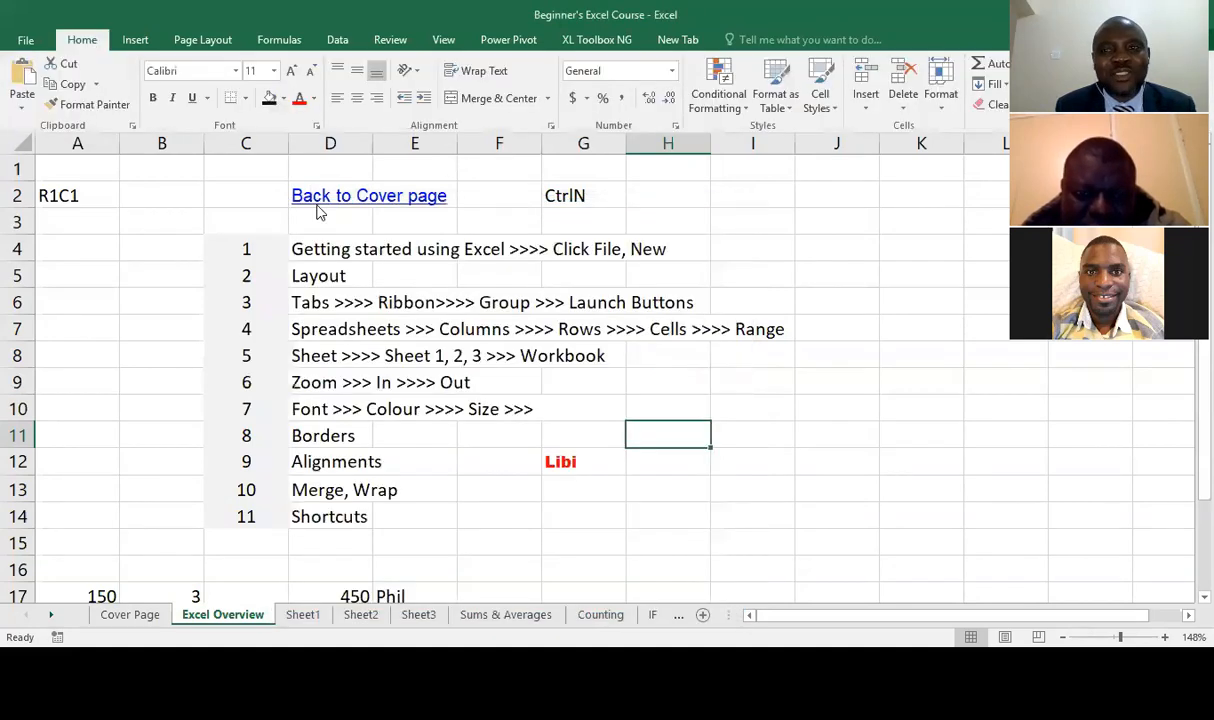
{"action": "left_click", "coordinate": [317, 130]}
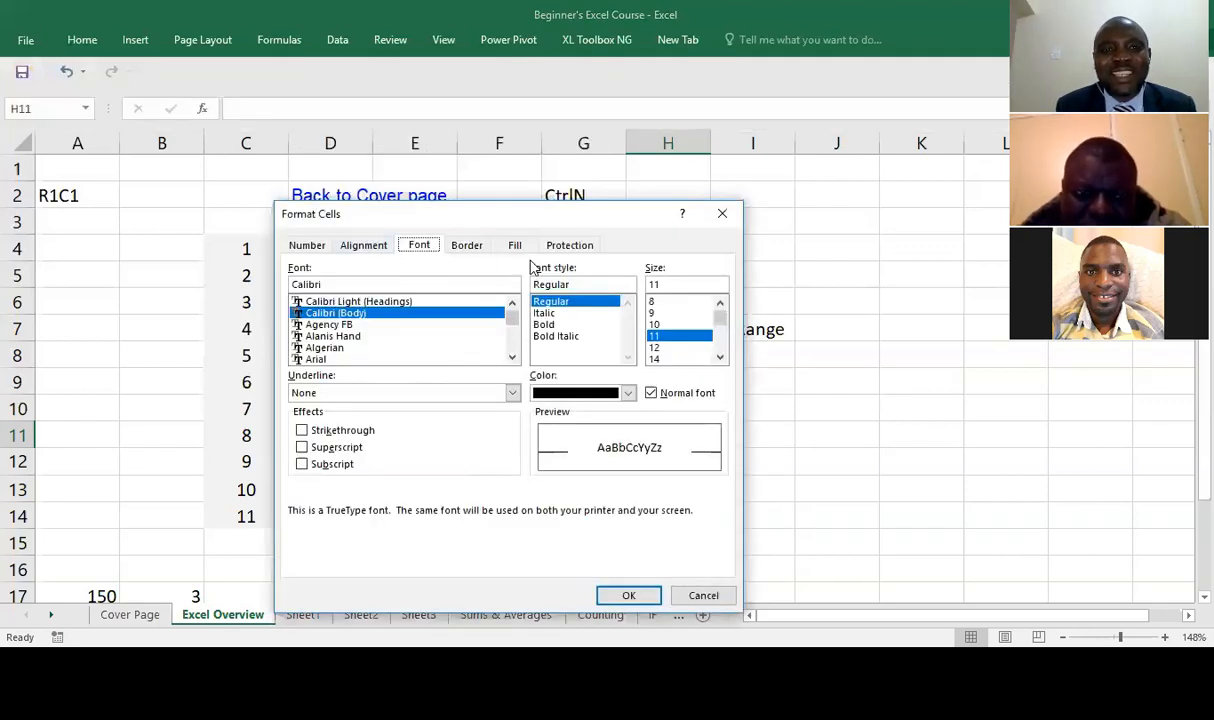
{"action": "left_click", "coordinate": [468, 246]}
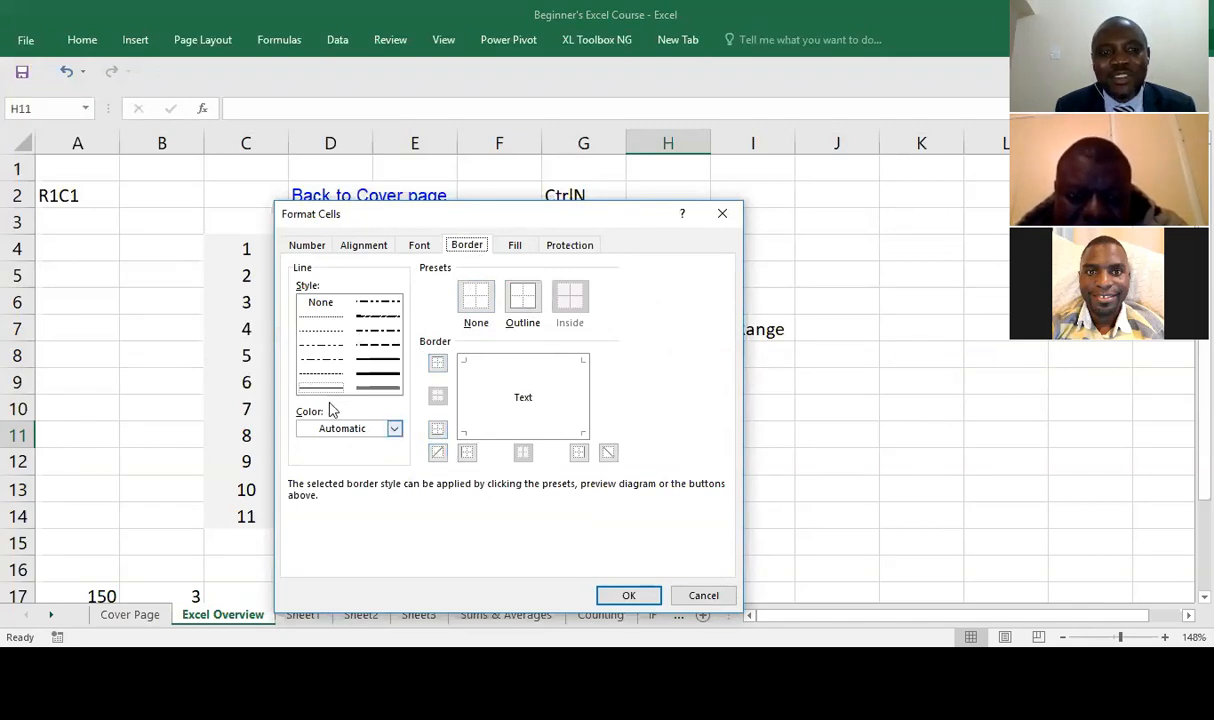
{"action": "left_click", "coordinate": [380, 389]}
{"action": "left_click", "coordinate": [395, 429]}
{"action": "left_click", "coordinate": [395, 429]}
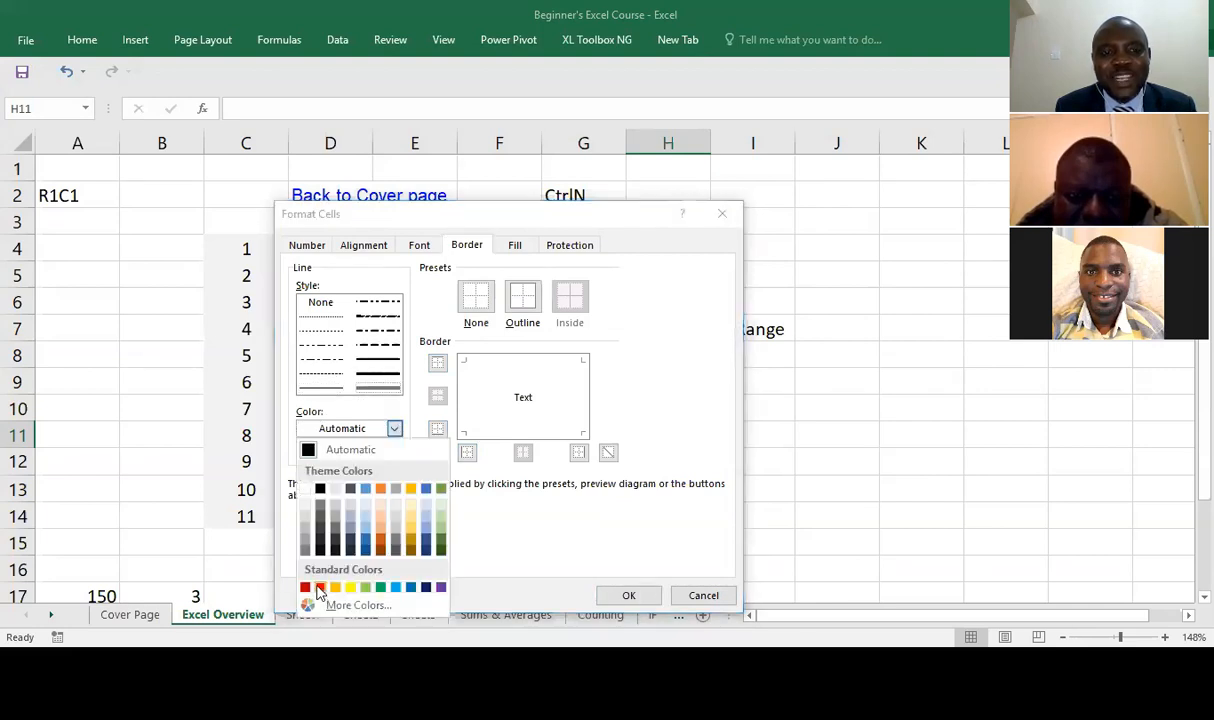
{"action": "left_click", "coordinate": [319, 588]}
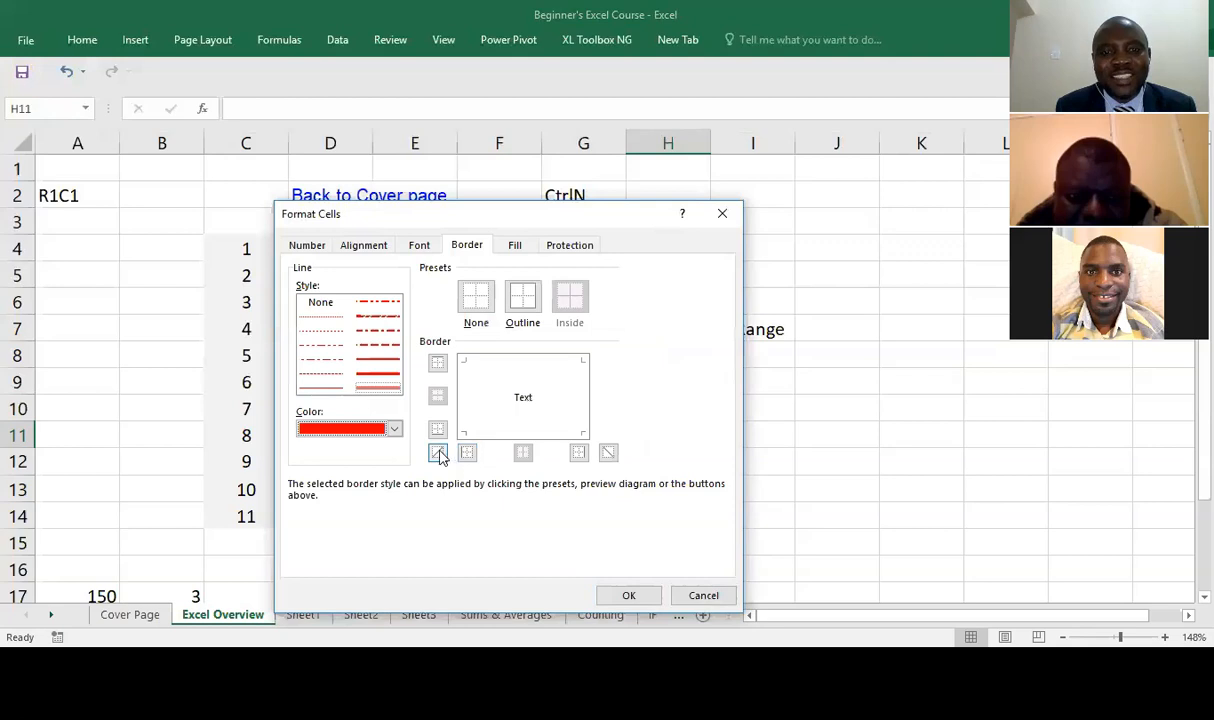
{"action": "left_click", "coordinate": [439, 454]}
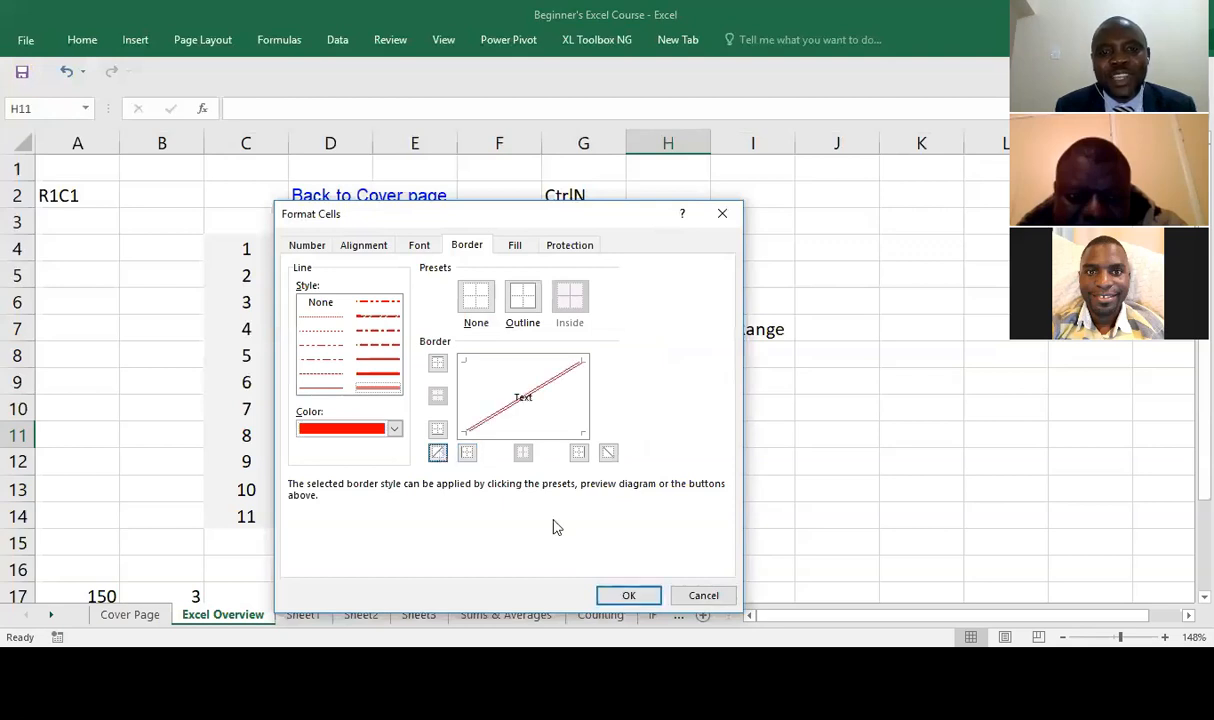
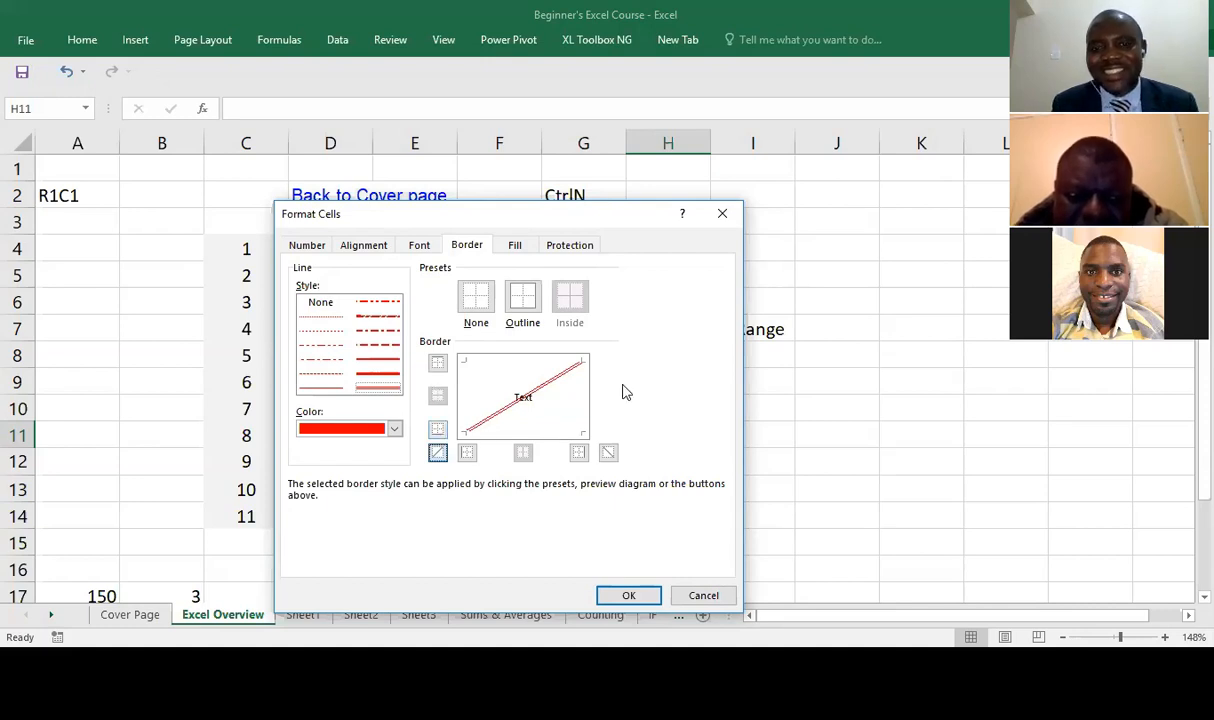
{"action": "left_click", "coordinate": [628, 596]}
{"action": "left_click", "coordinate": [648, 516]}
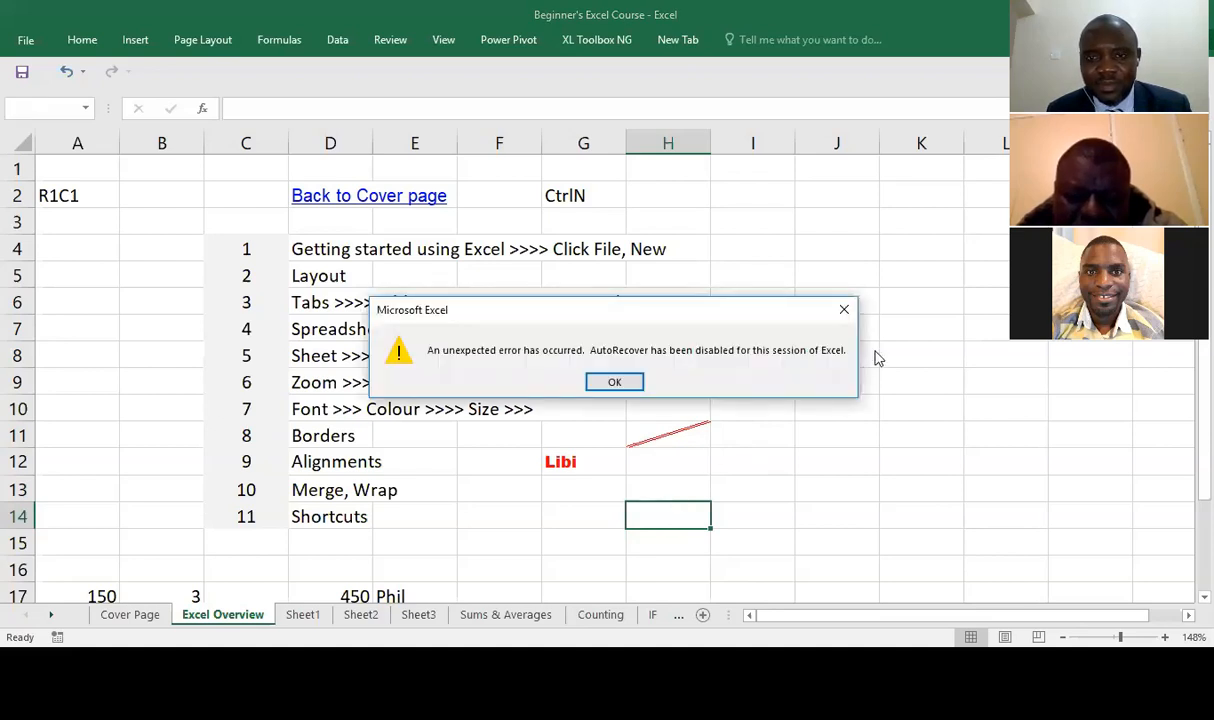
Dismiss the AutoRecover error message and select the Alignments topic in cell D12.
{"action": "left_click", "coordinate": [847, 313]}
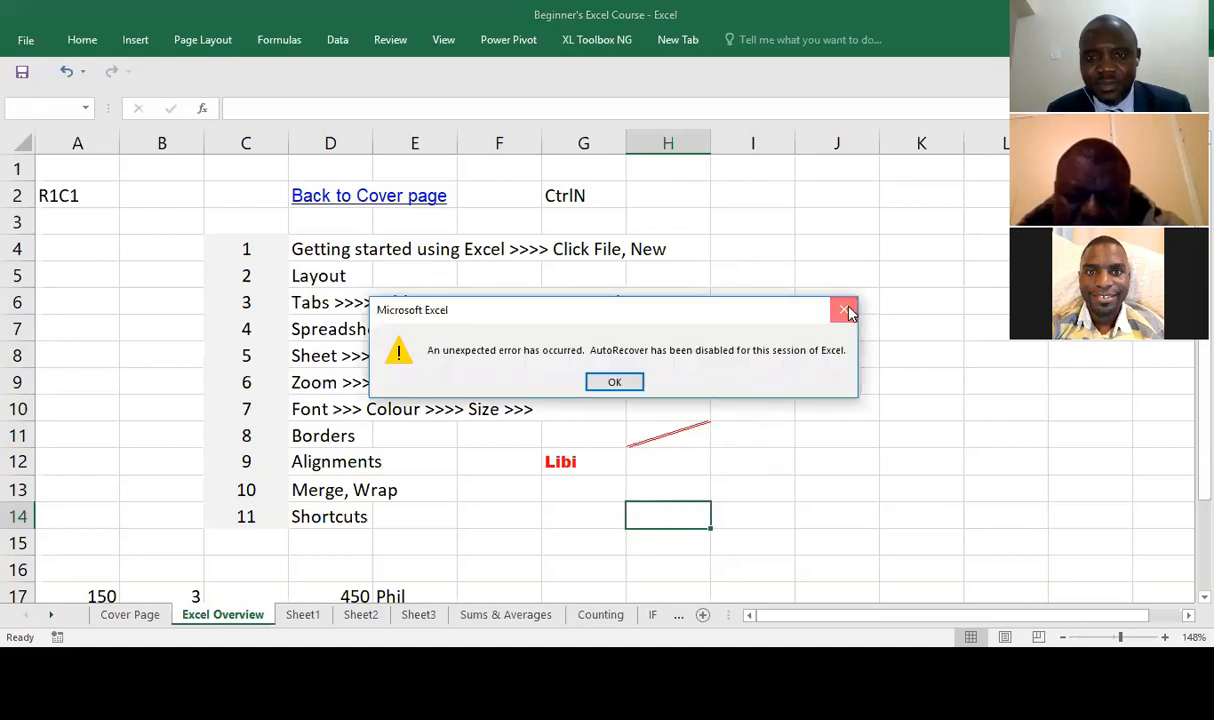
{"action": "left_click", "coordinate": [516, 533]}
{"action": "left_click", "coordinate": [331, 435]}
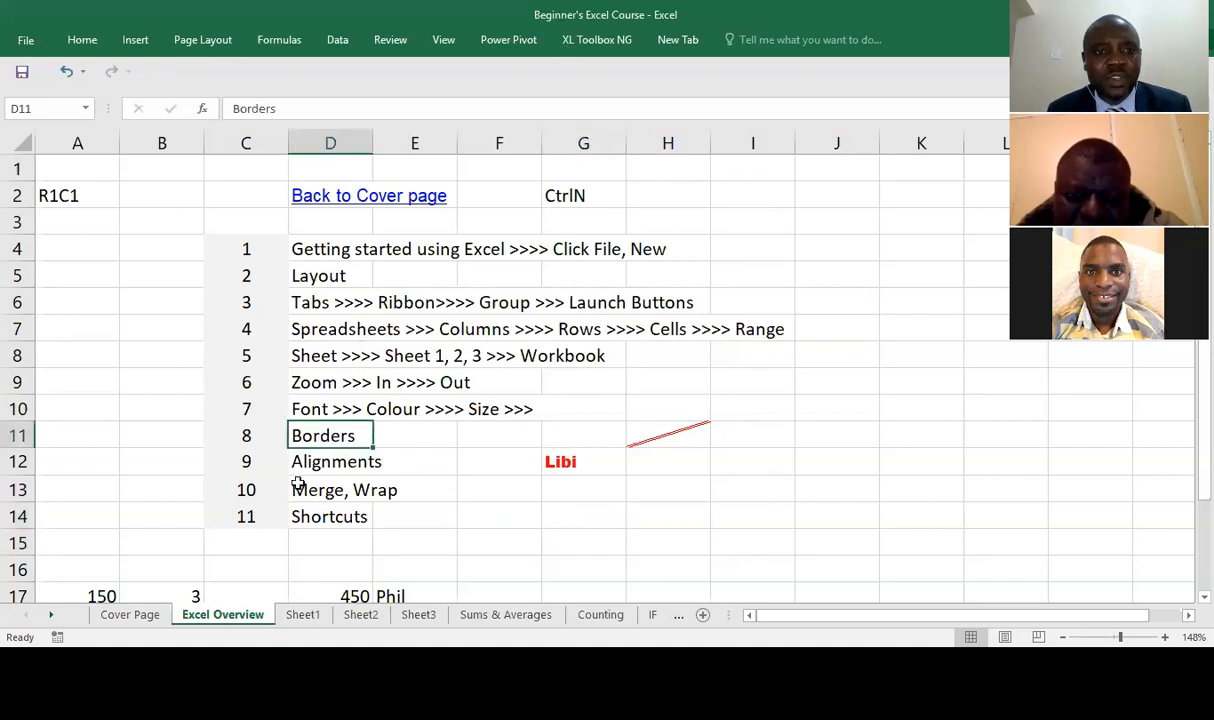
{"action": "left_click", "coordinate": [333, 462]}
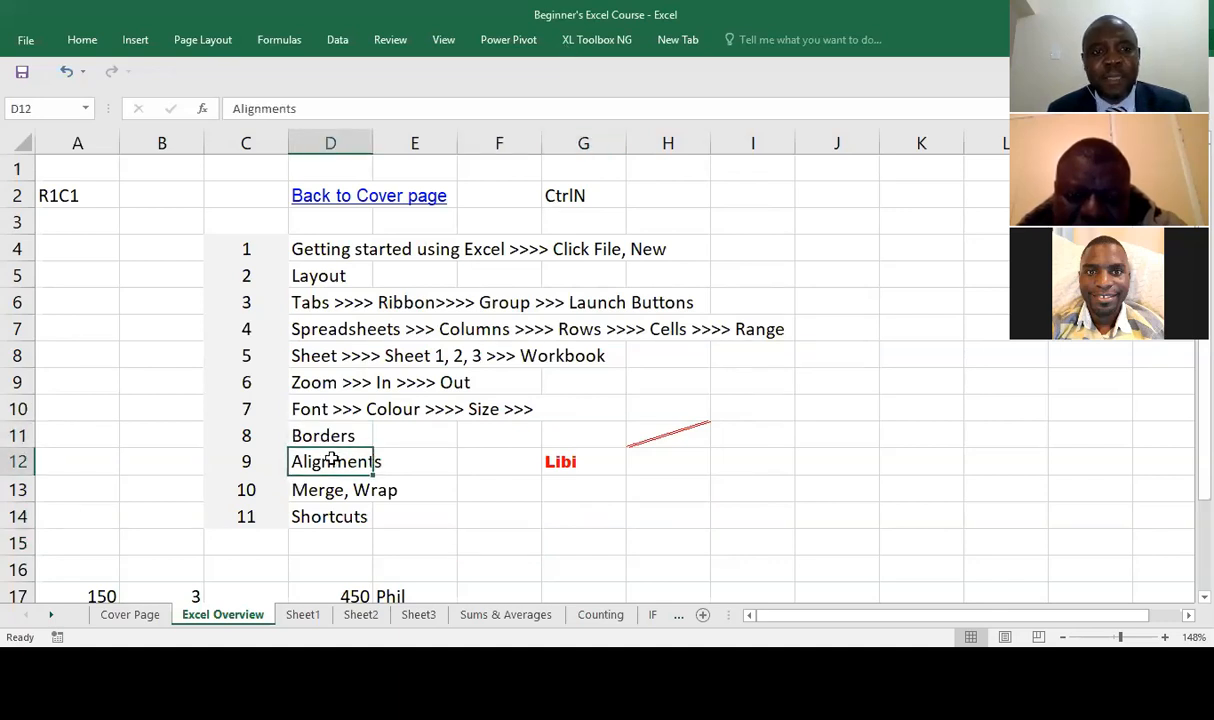
{"action": "left_click", "coordinate": [313, 430]}
{"action": "left_click", "coordinate": [329, 464]}
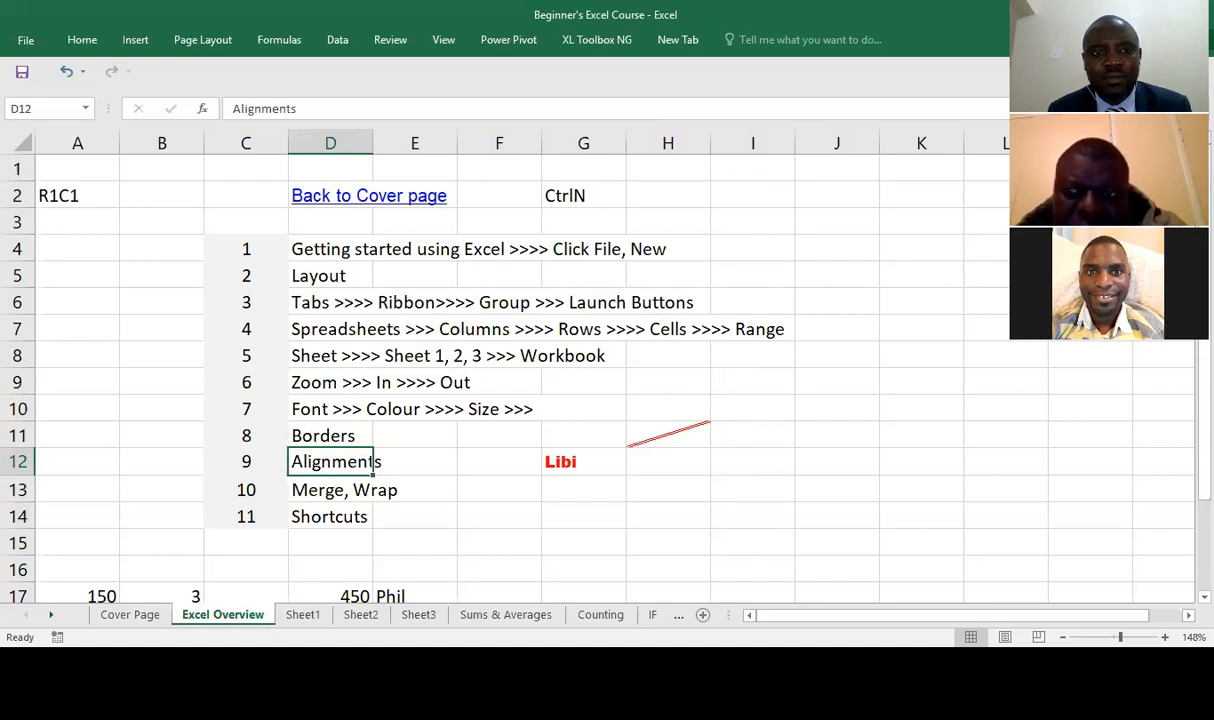
{"action": "key", "text": "alt+Tab"}
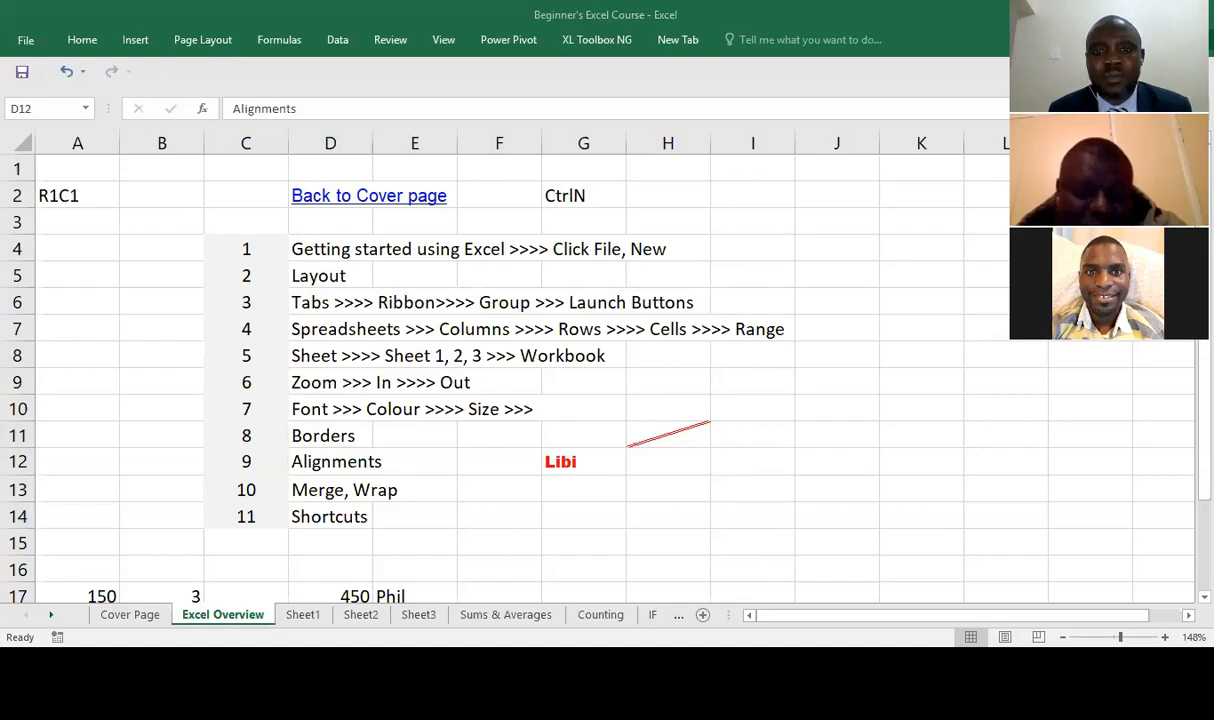
{"action": "left_click", "coordinate": [391, 385]}
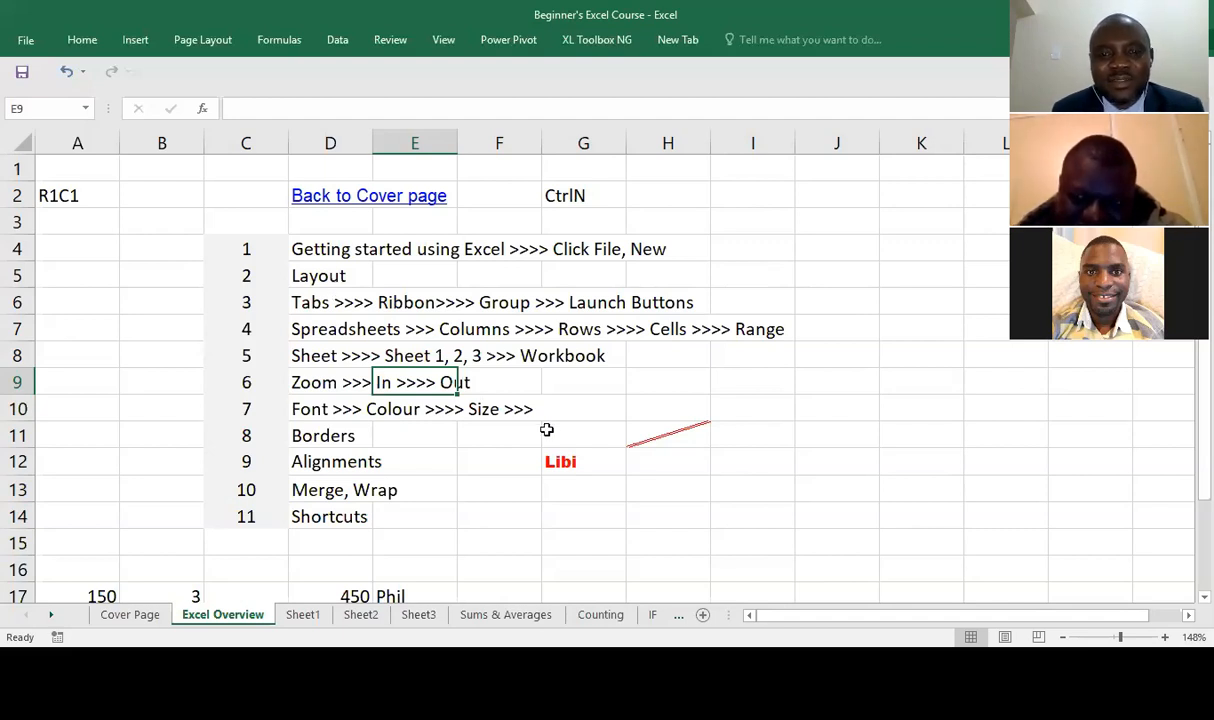
{"action": "left_click", "coordinate": [322, 466]}
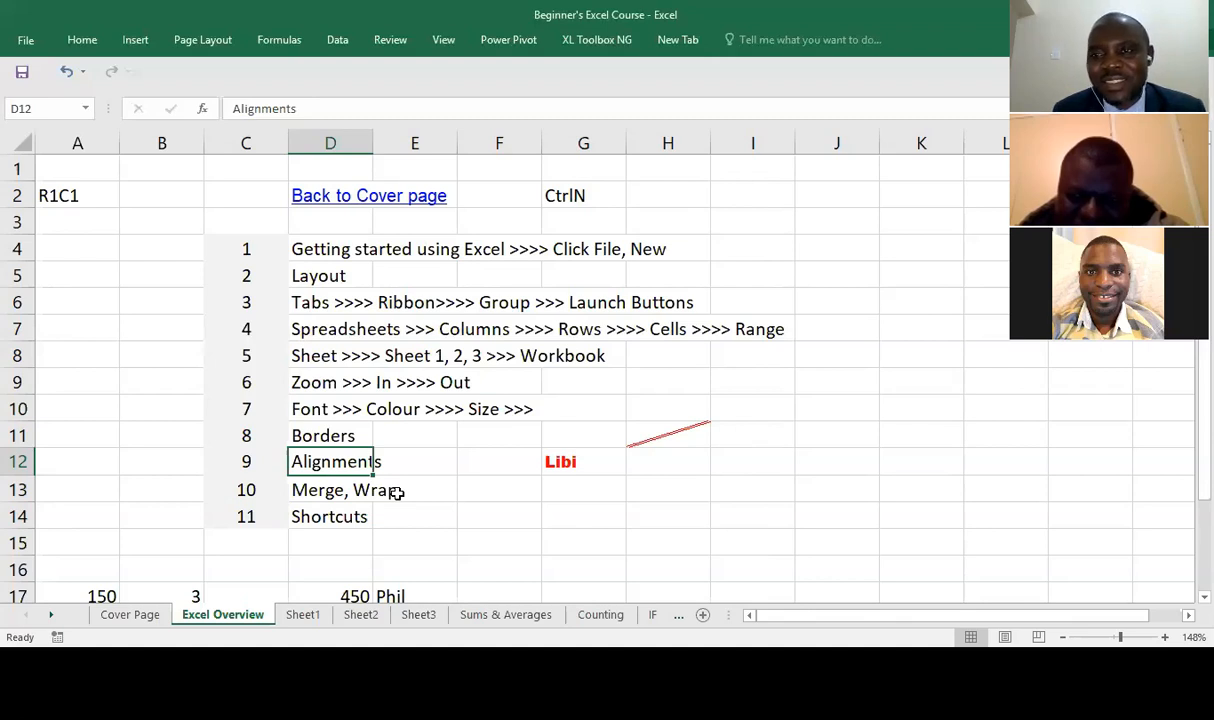
{"action": "left_click", "coordinate": [502, 500]}
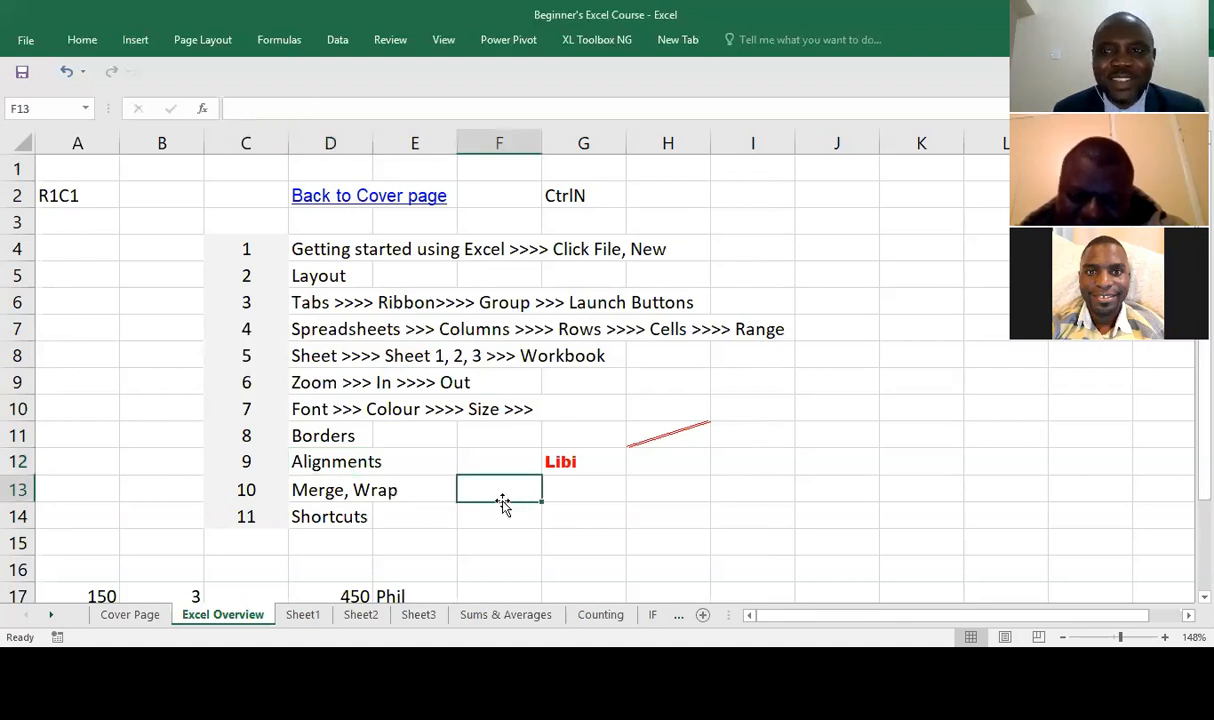
{"action": "left_click", "coordinate": [316, 464]}
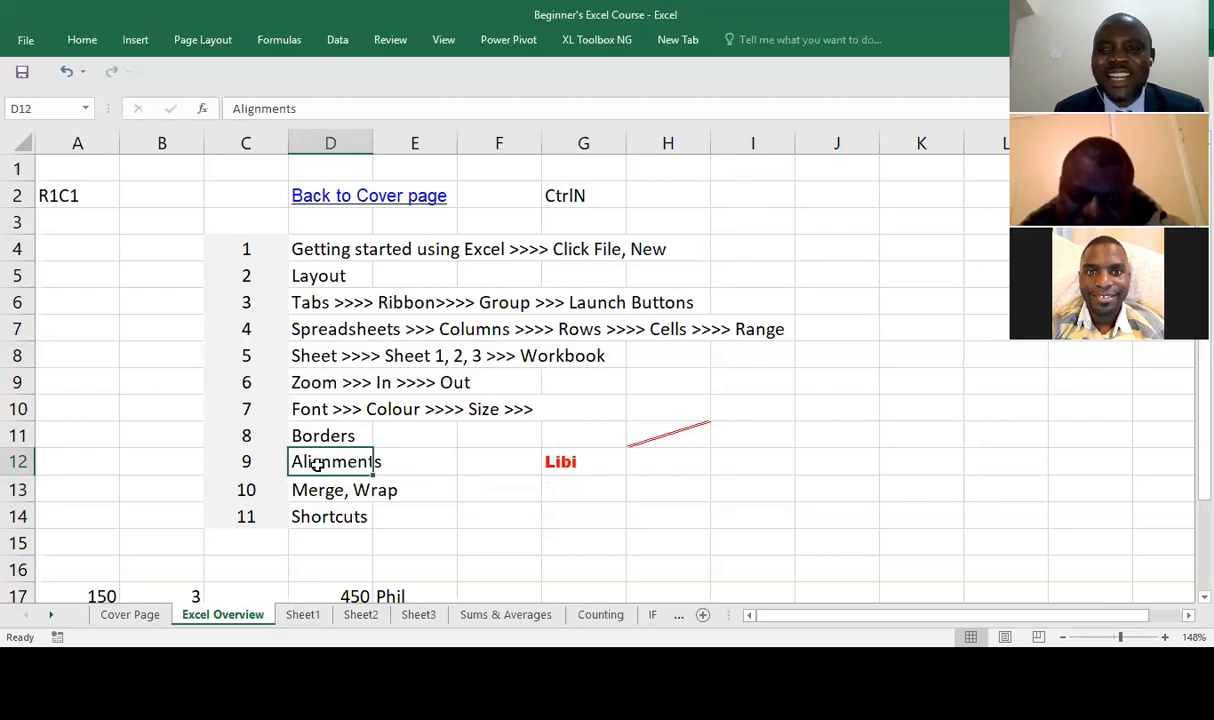
{"action": "left_click", "coordinate": [741, 457]}
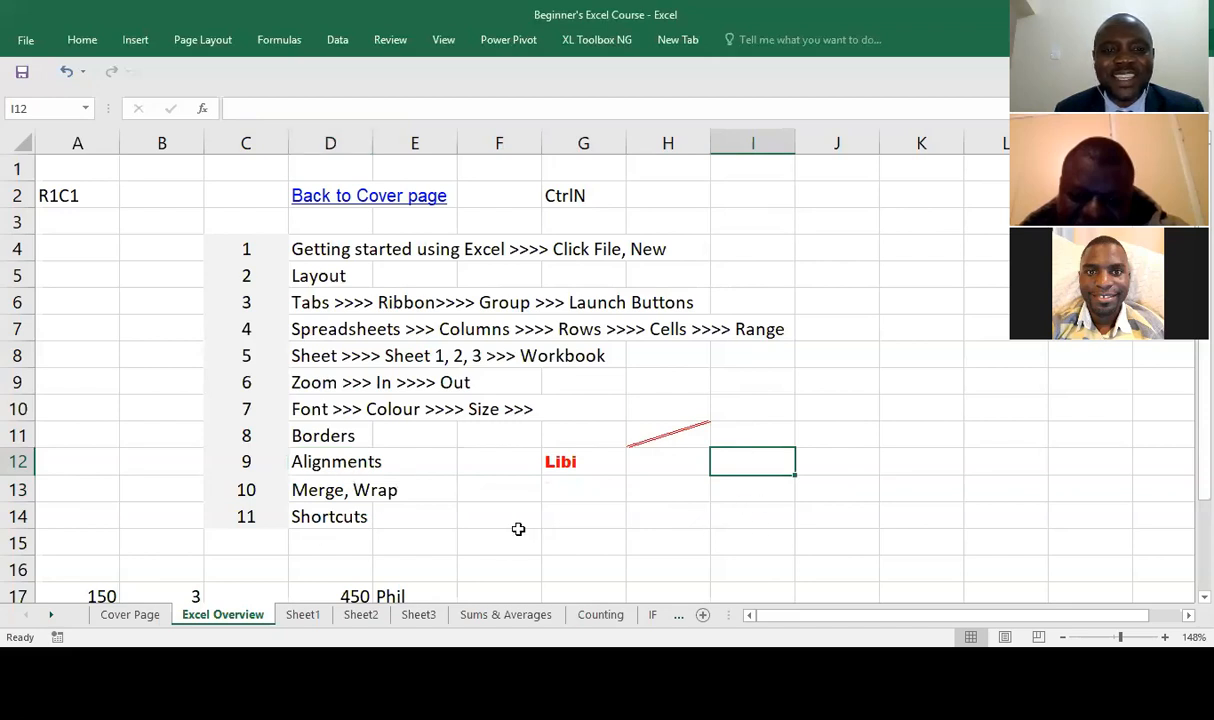
{"action": "left_click", "coordinate": [615, 536]}
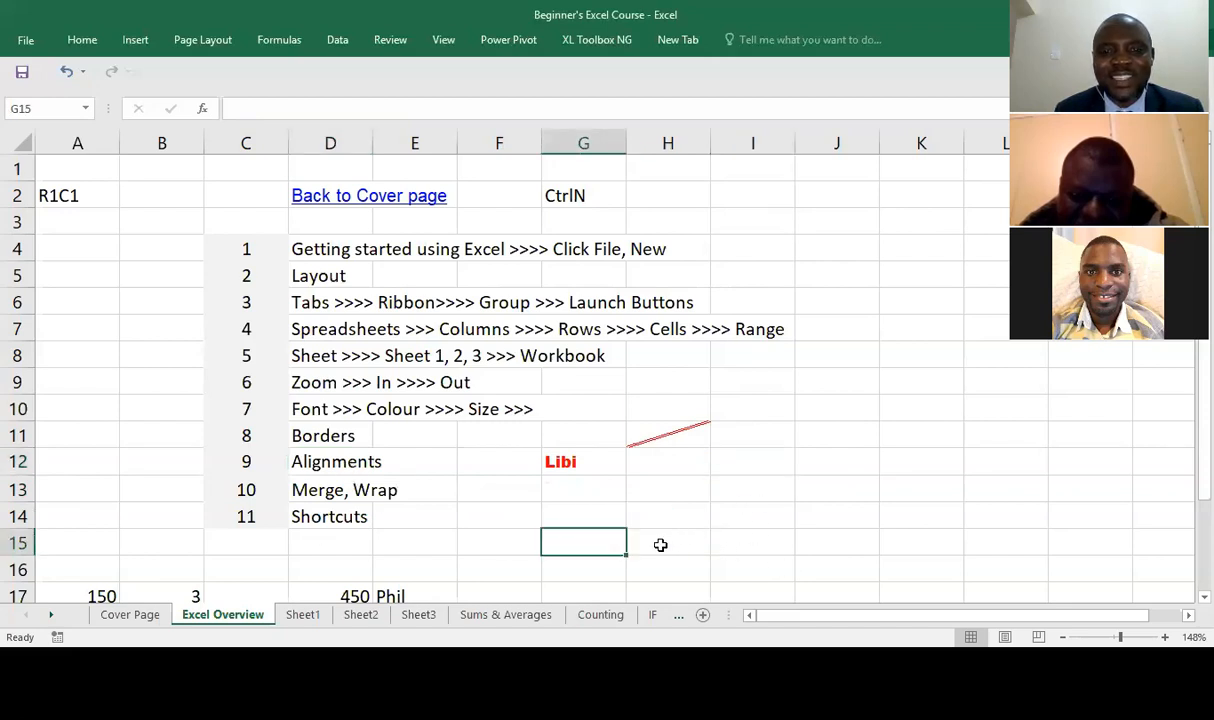
{"action": "left_click", "coordinate": [660, 544]}
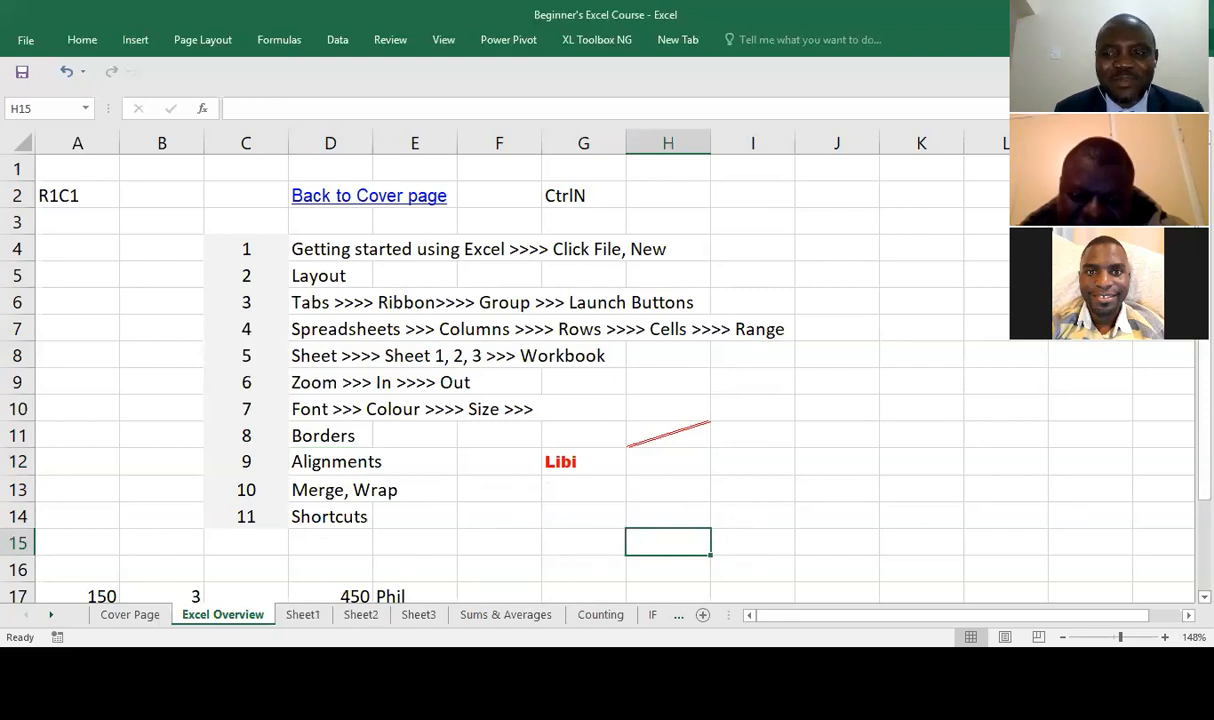
Examine the row commands available for the empty row 26 without applying any of them.
{"action": "scroll", "coordinate": [600, 355], "scroll_direction": "down", "scroll_amount": 3}
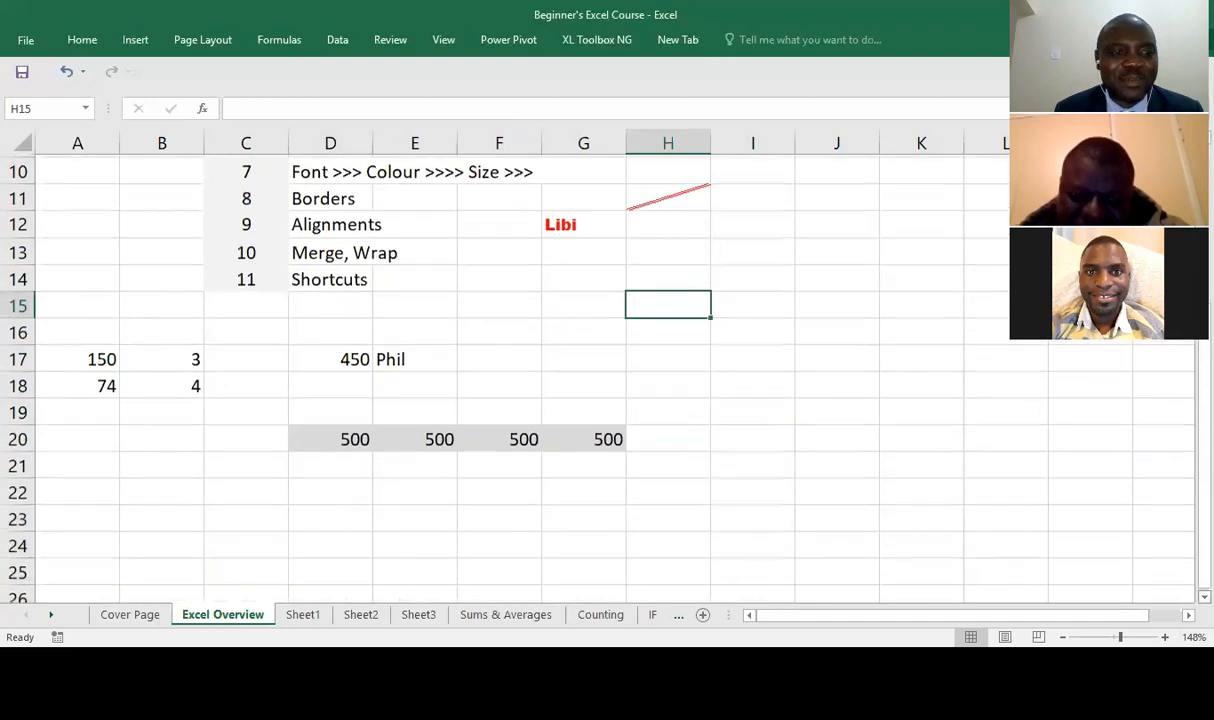
{"action": "scroll", "coordinate": [1046, 493], "scroll_direction": "down", "scroll_amount": 2}
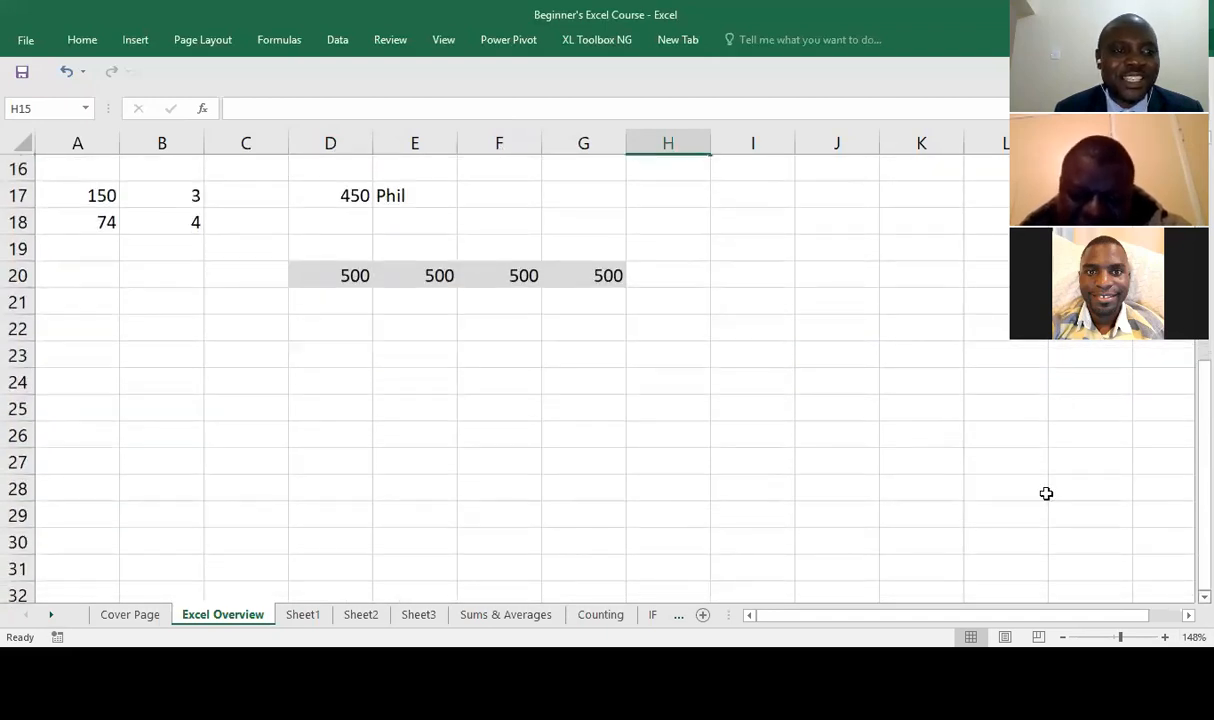
{"action": "left_click", "coordinate": [146, 428]}
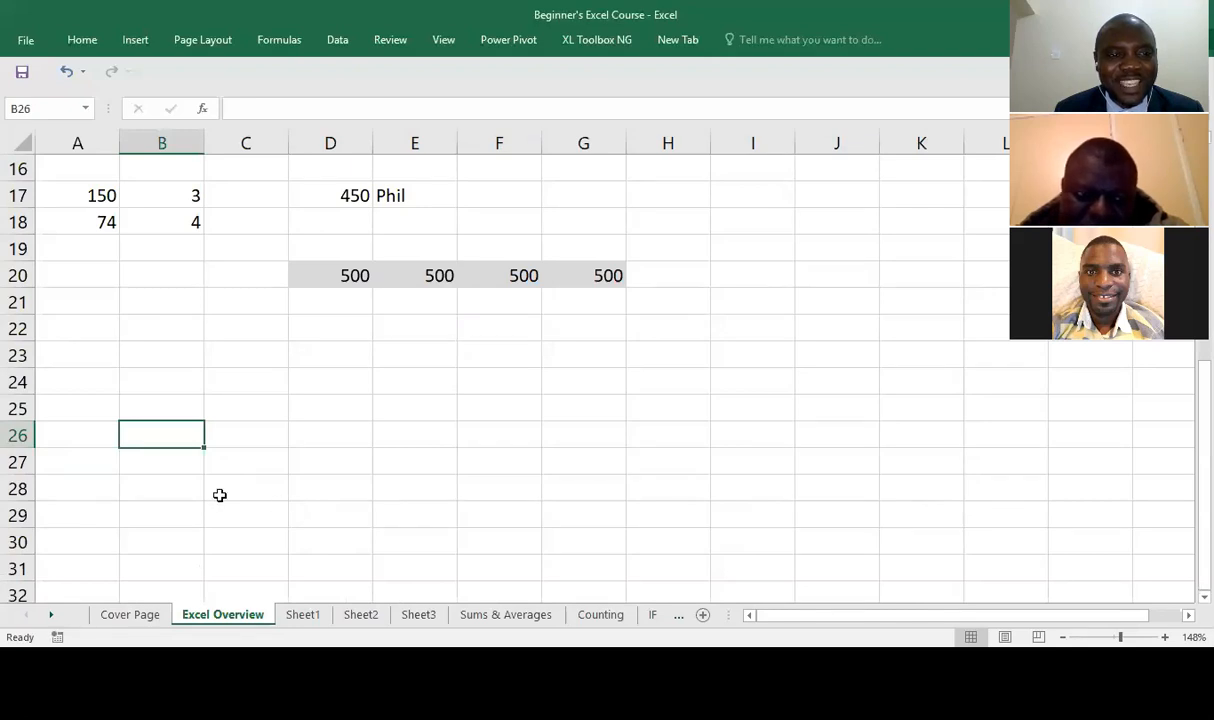
{"action": "left_click", "coordinate": [14, 435]}
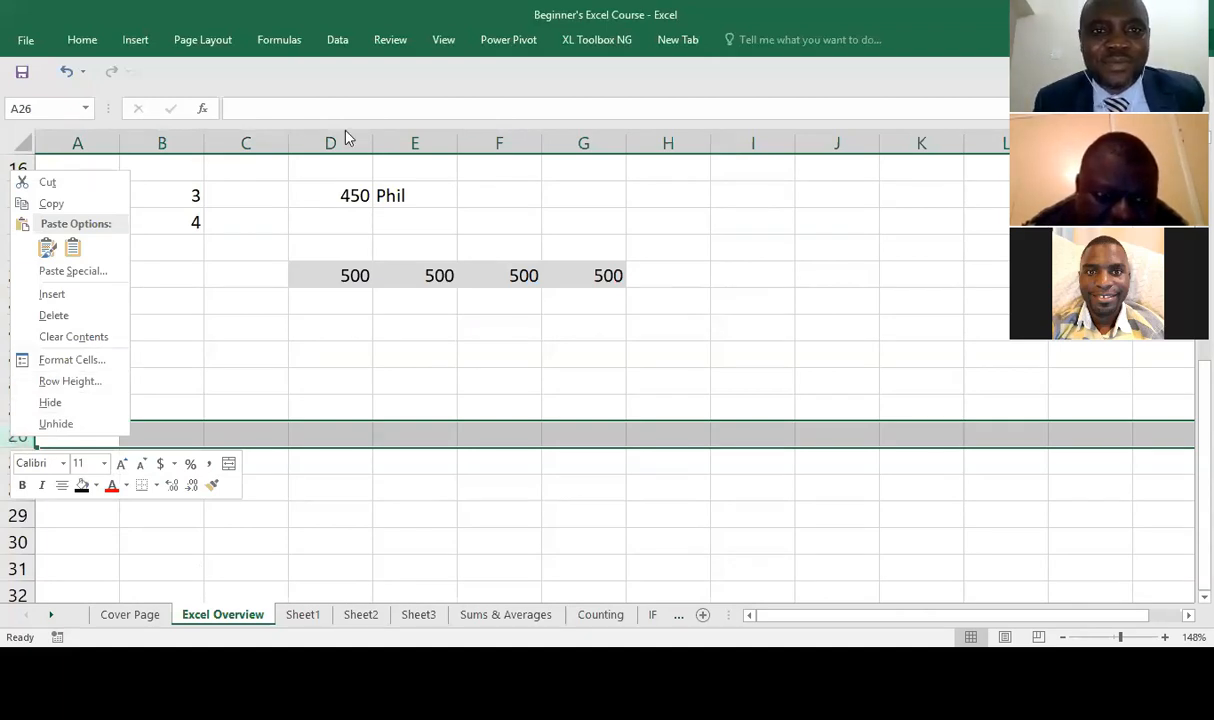
{"action": "key", "text": "Escape"}
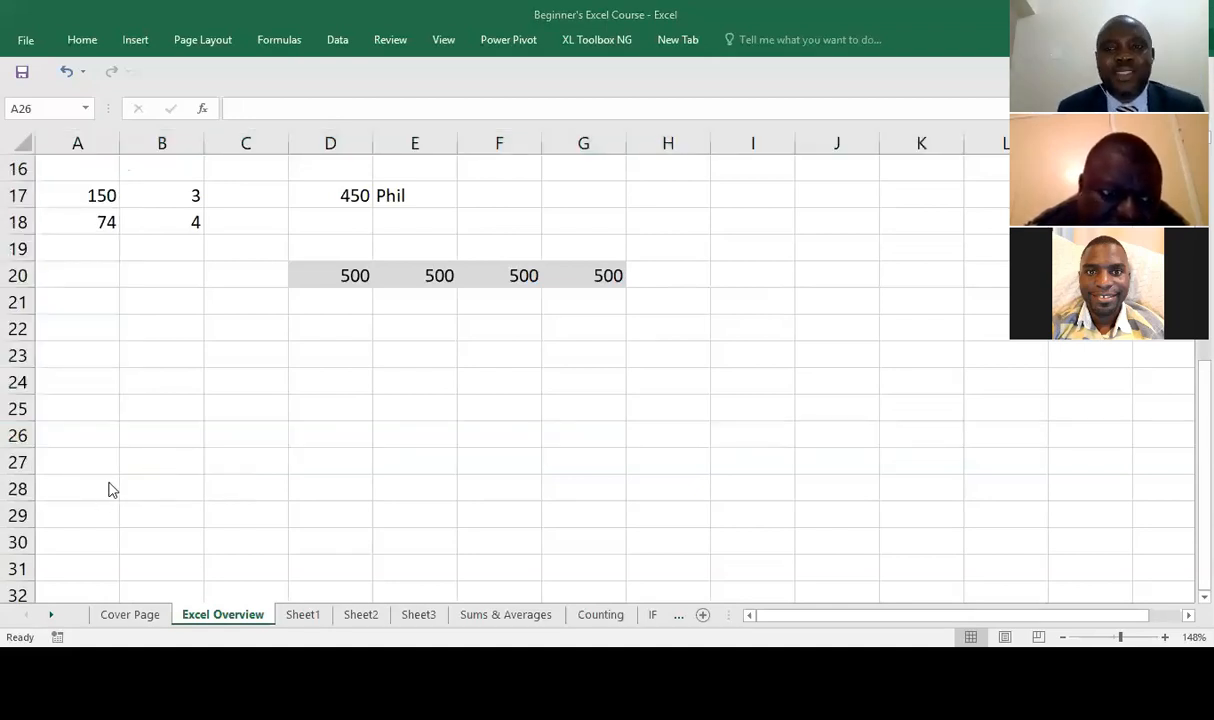
{"action": "left_click", "coordinate": [24, 437]}
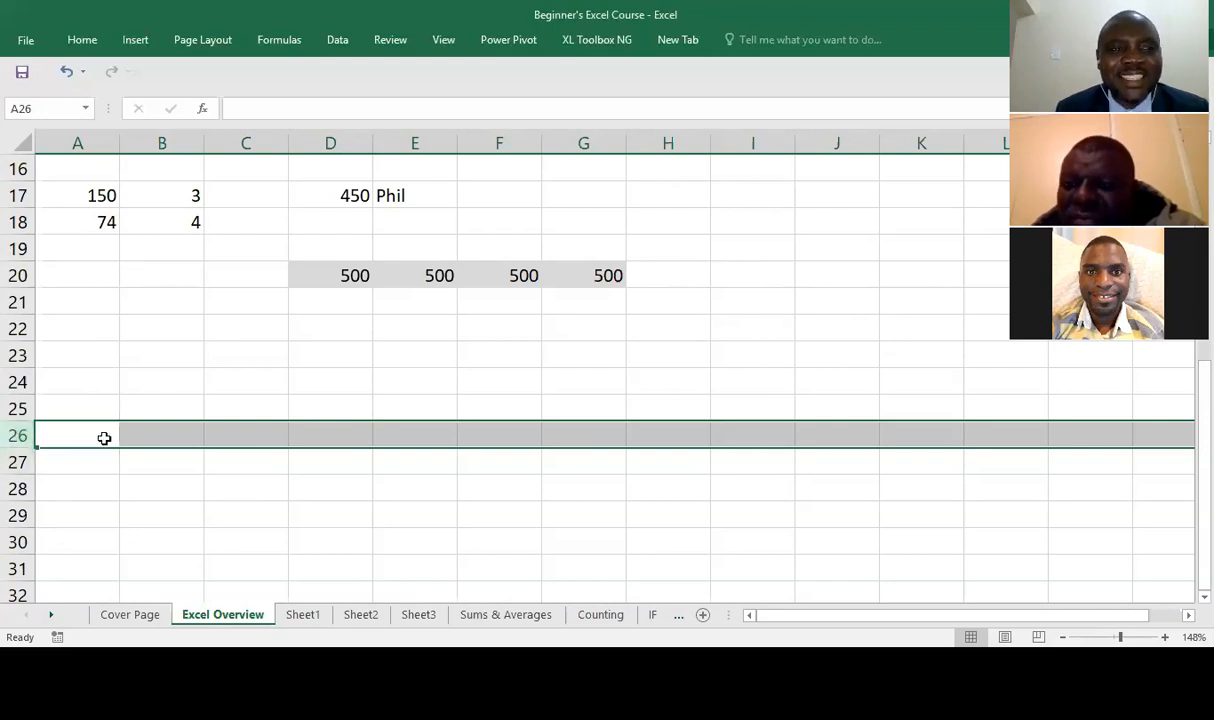
{"action": "right_click", "coordinate": [18, 435]}
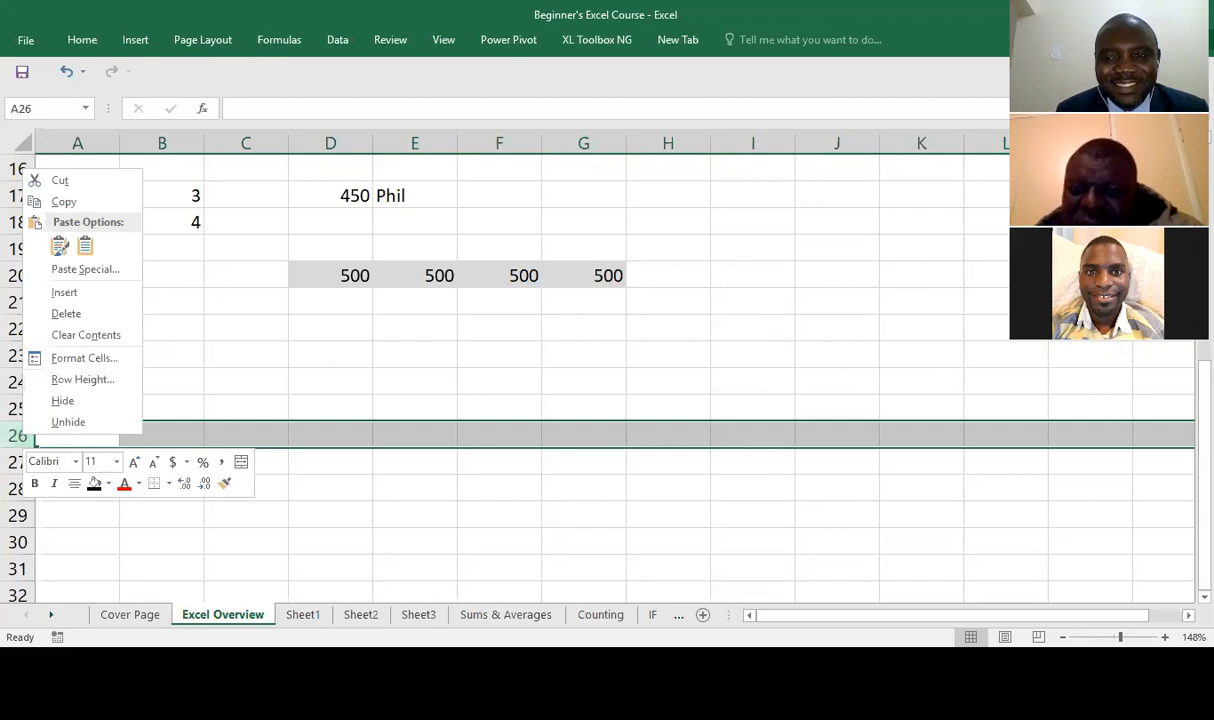
{"action": "left_click", "coordinate": [612, 350]}
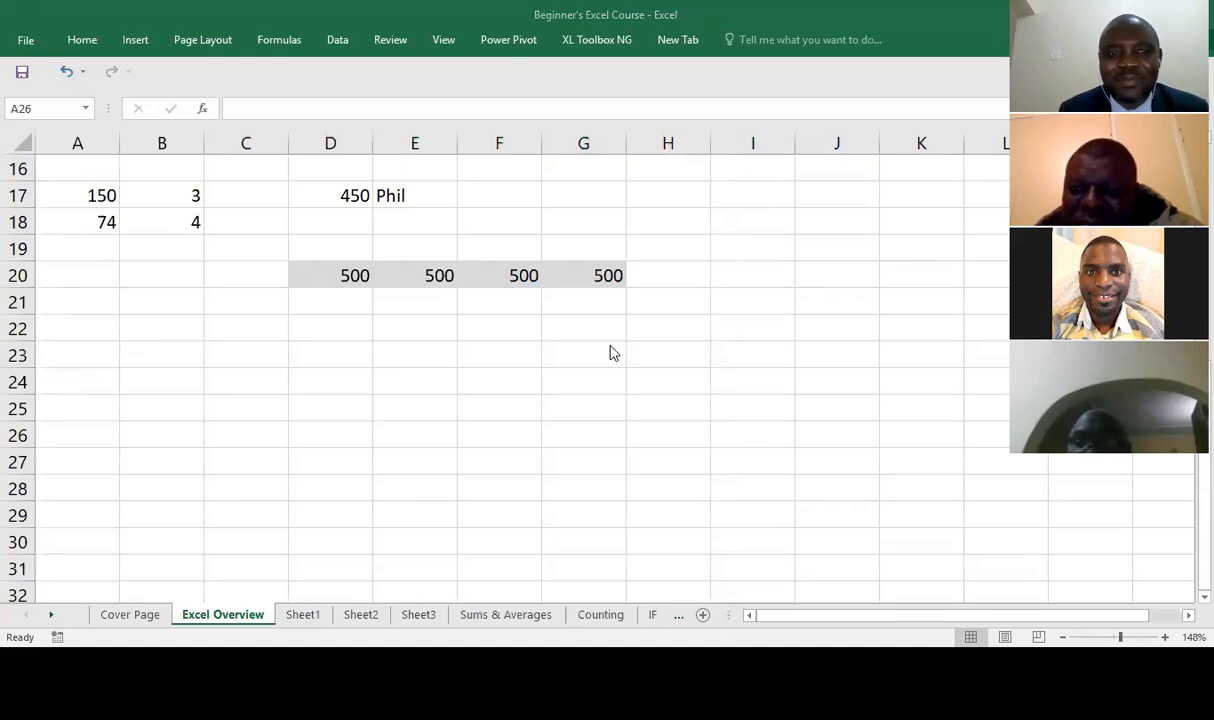
{"action": "key", "text": "shift+space"}
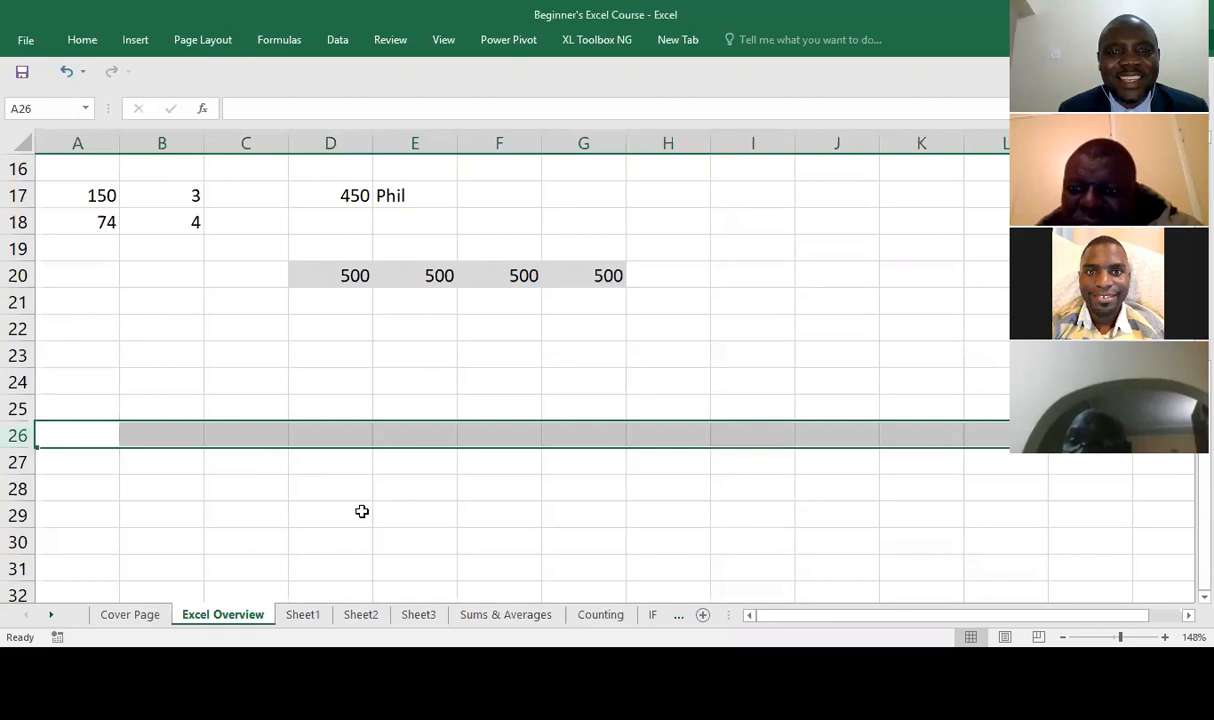
{"action": "left_click", "coordinate": [355, 510]}
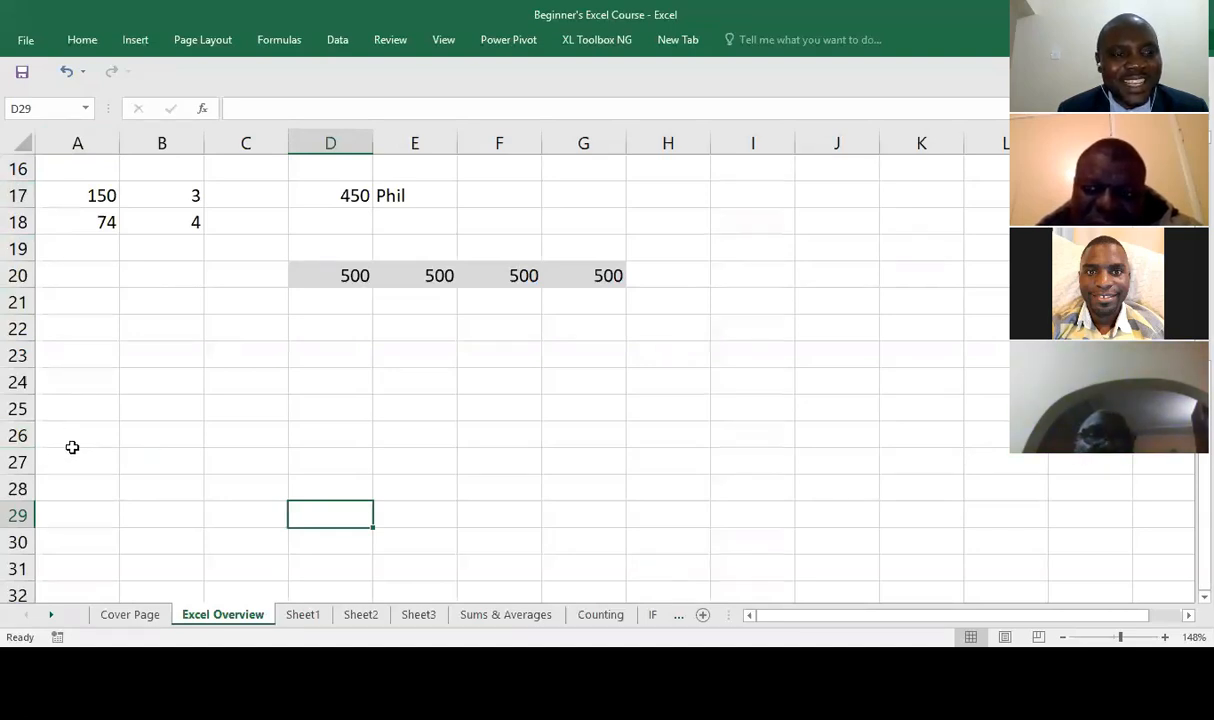
Set the height of row 26 to 75.
{"action": "left_click", "coordinate": [14, 437]}
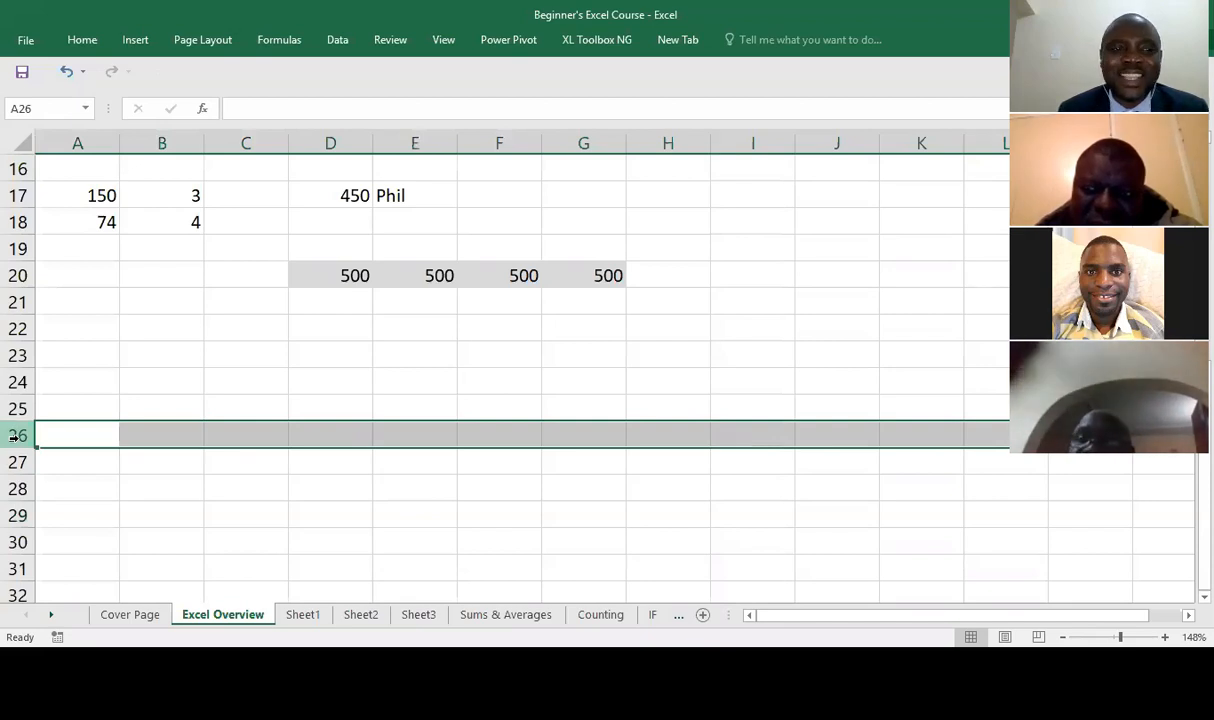
{"action": "right_click", "coordinate": [14, 437]}
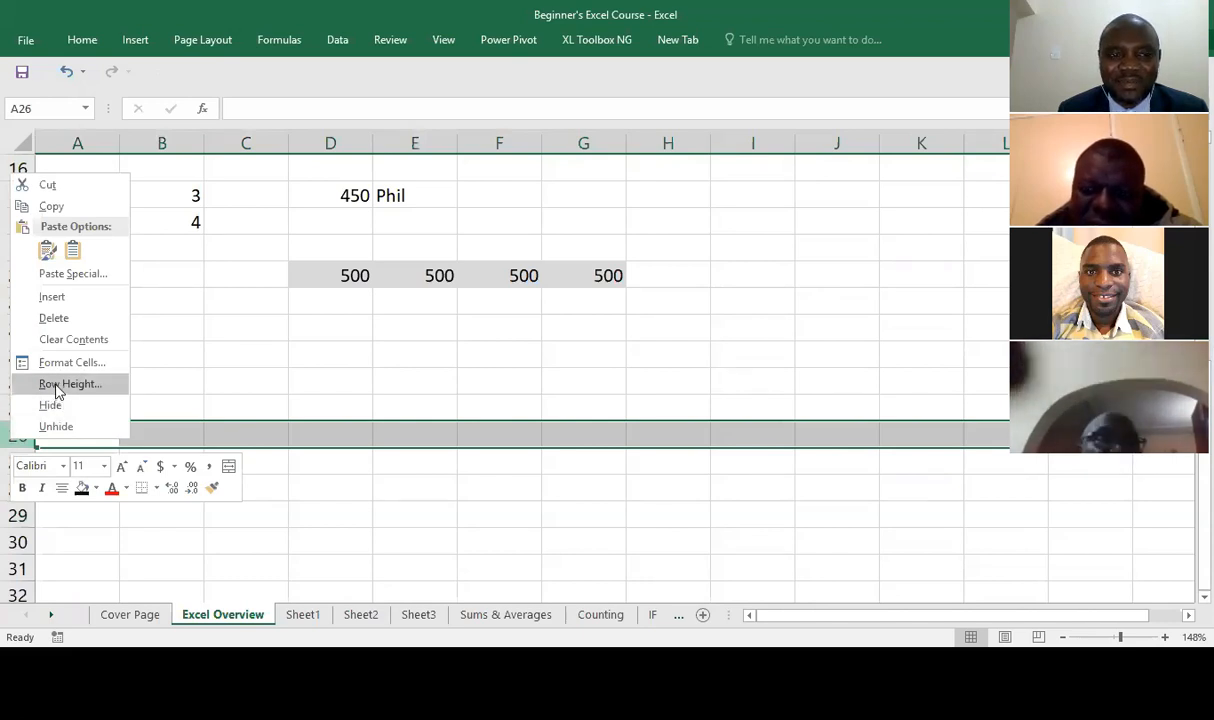
{"action": "left_click", "coordinate": [57, 388]}
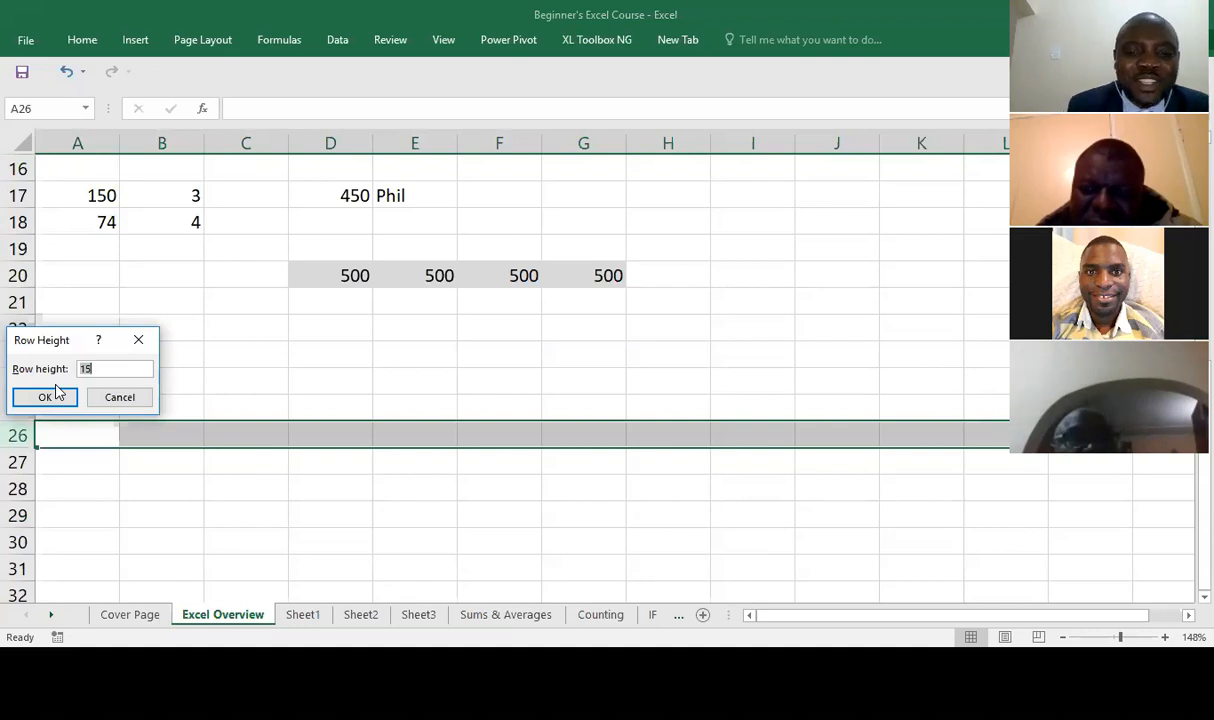
{"action": "type", "text": "75"}
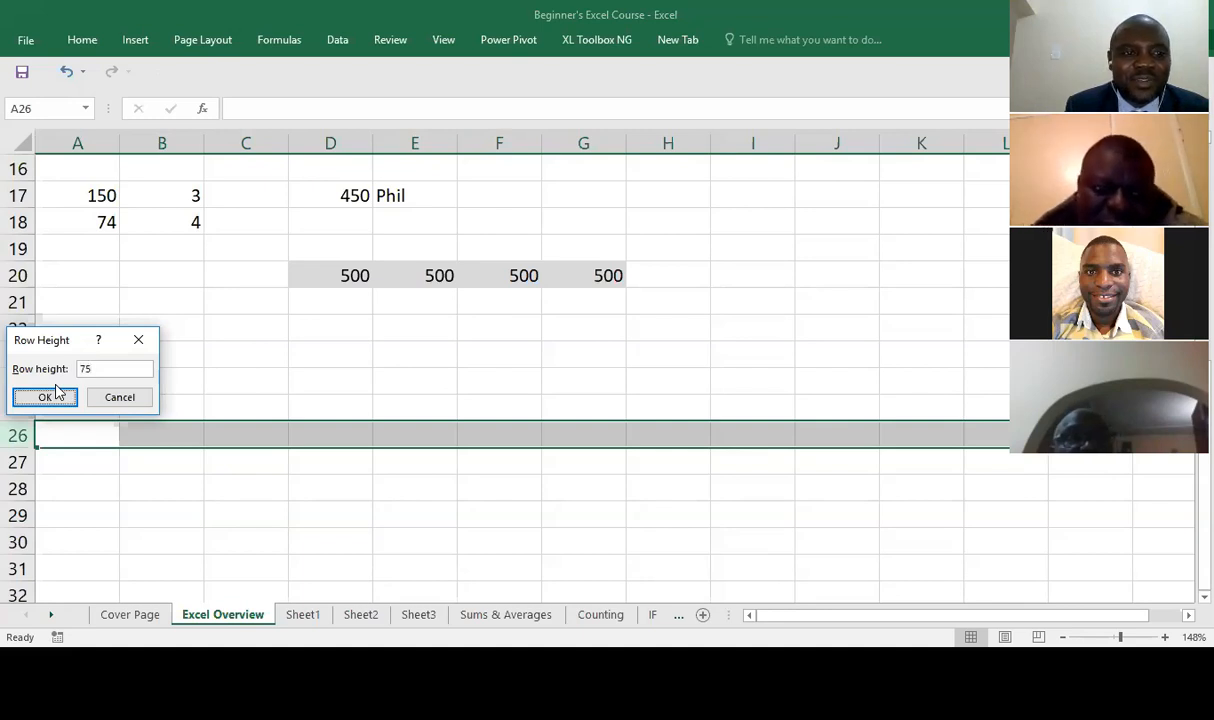
{"action": "left_click", "coordinate": [46, 397]}
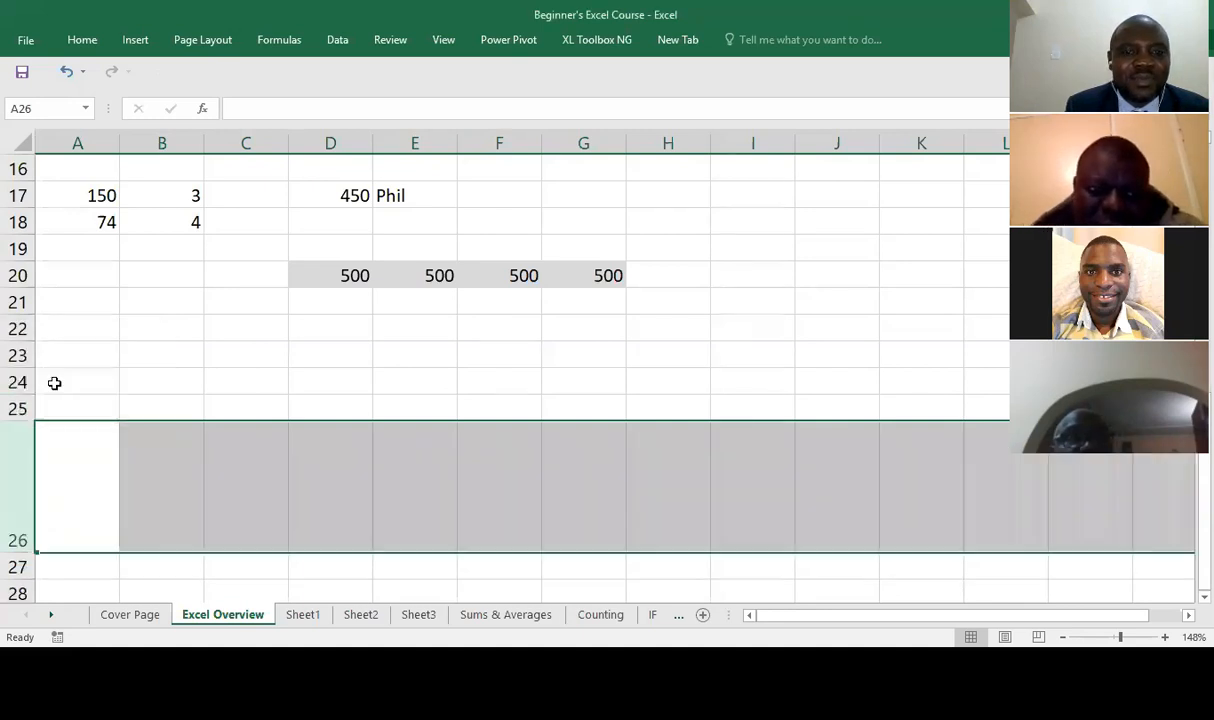
Enter a sample surname in cell B26 of the tall row and reselect that cell.
{"action": "left_click", "coordinate": [150, 514]}
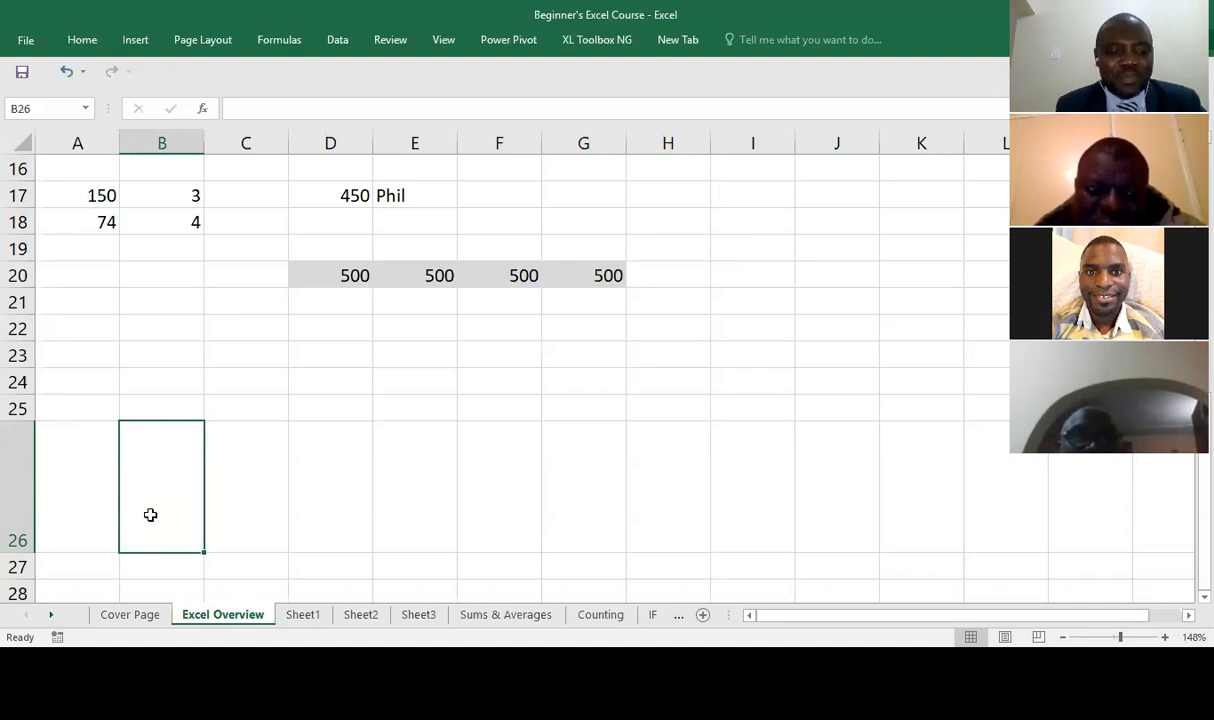
{"action": "type", "text": "A"}
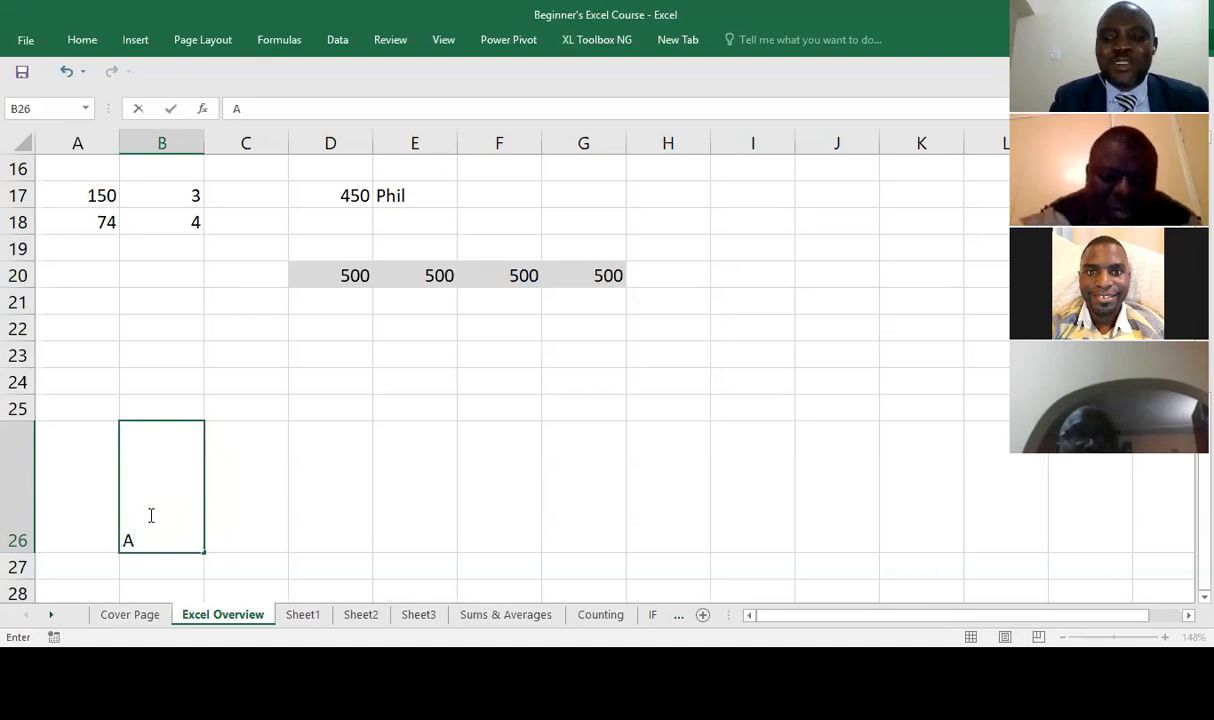
{"action": "key", "text": "BackSpace"}
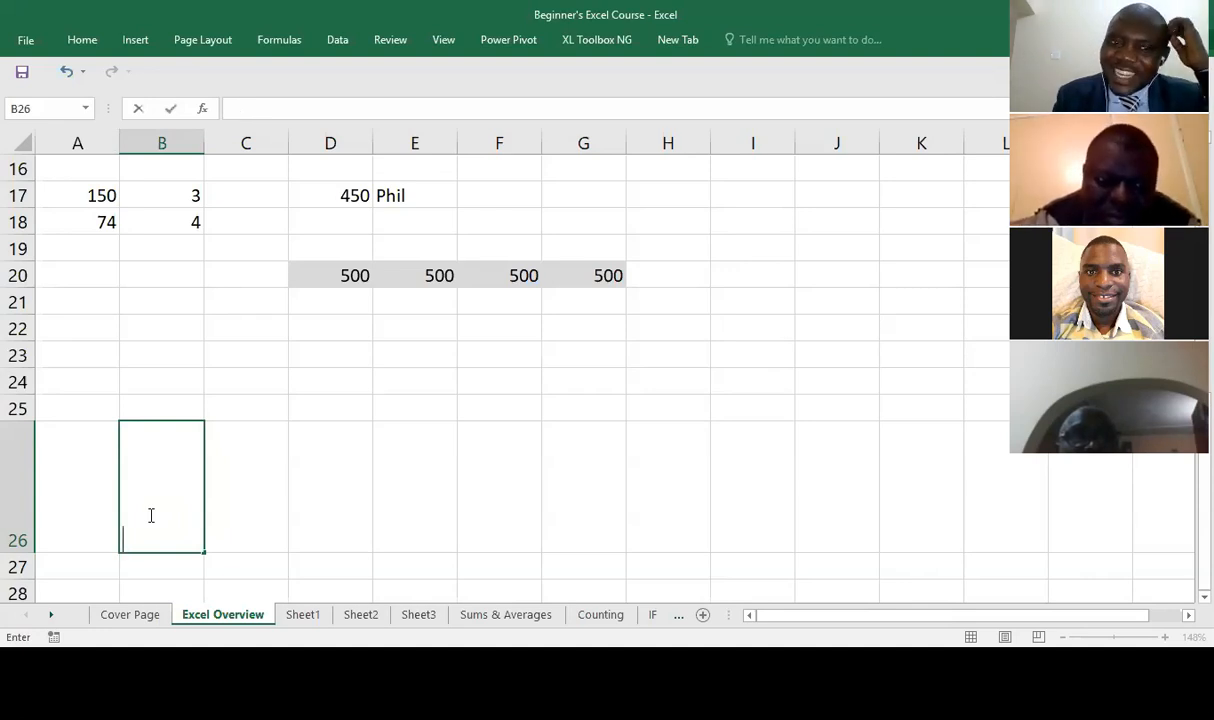
{"action": "type", "text": "Ka"}
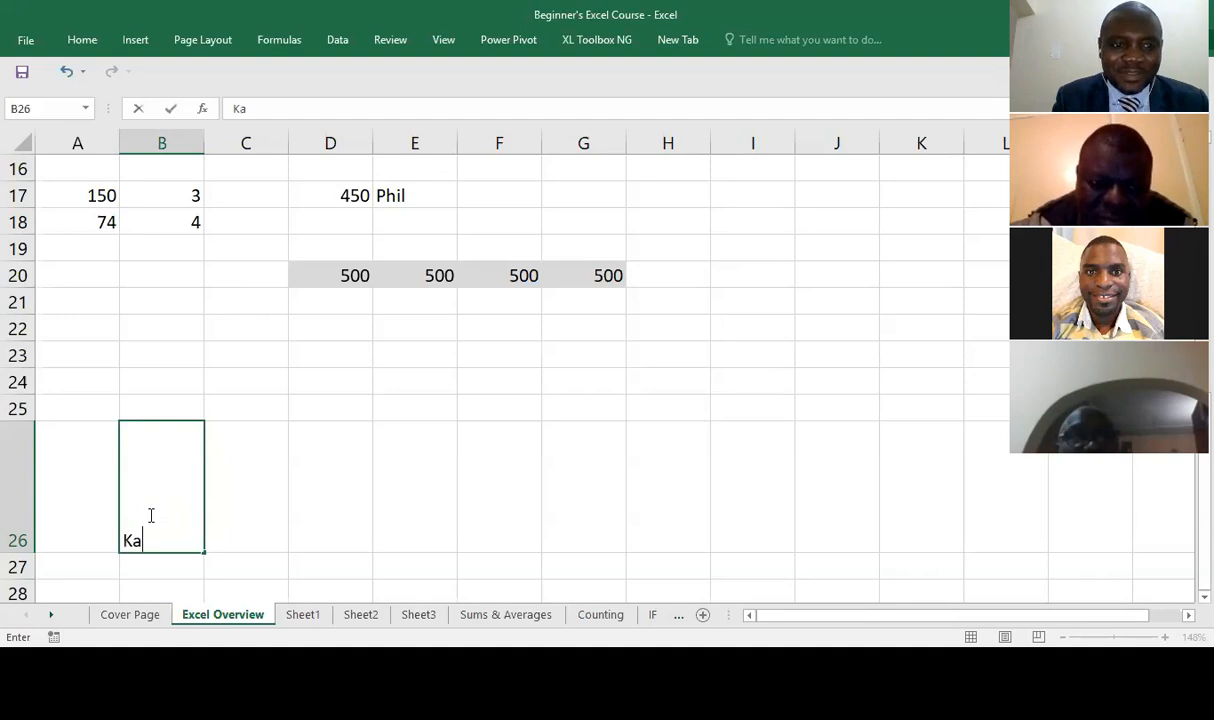
{"action": "type", "text": "mbwili"}
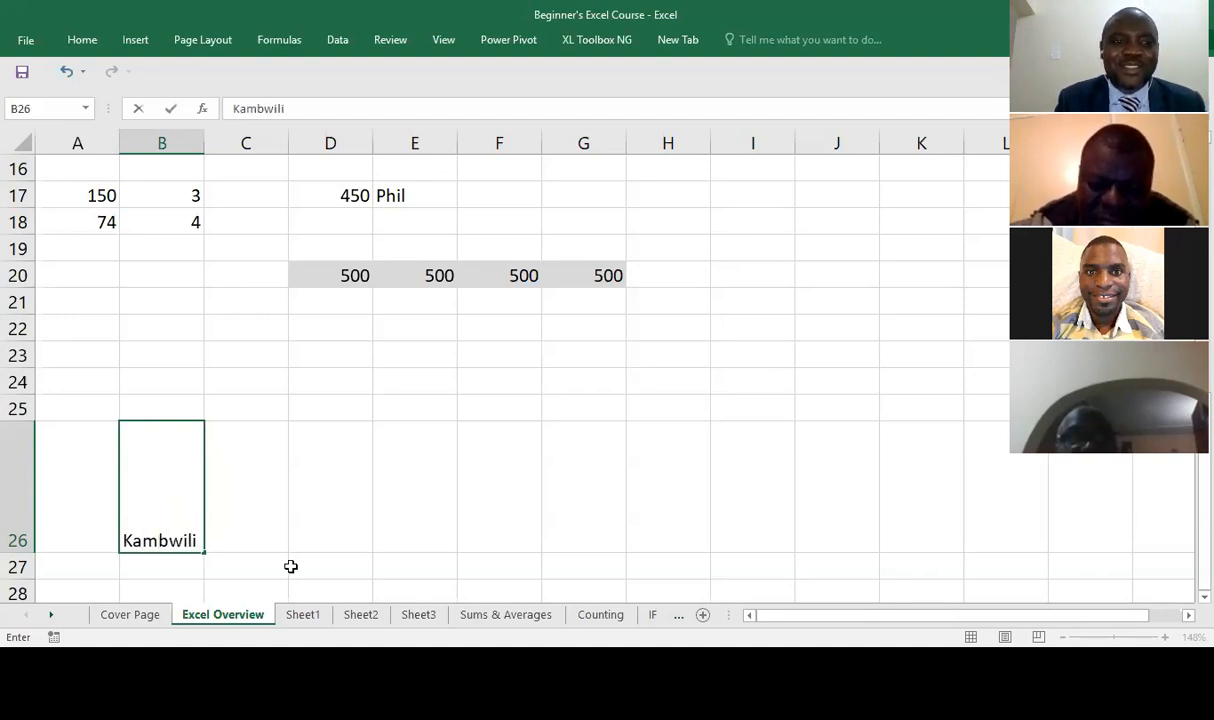
{"action": "left_click", "coordinate": [292, 566]}
{"action": "left_click", "coordinate": [136, 515]}
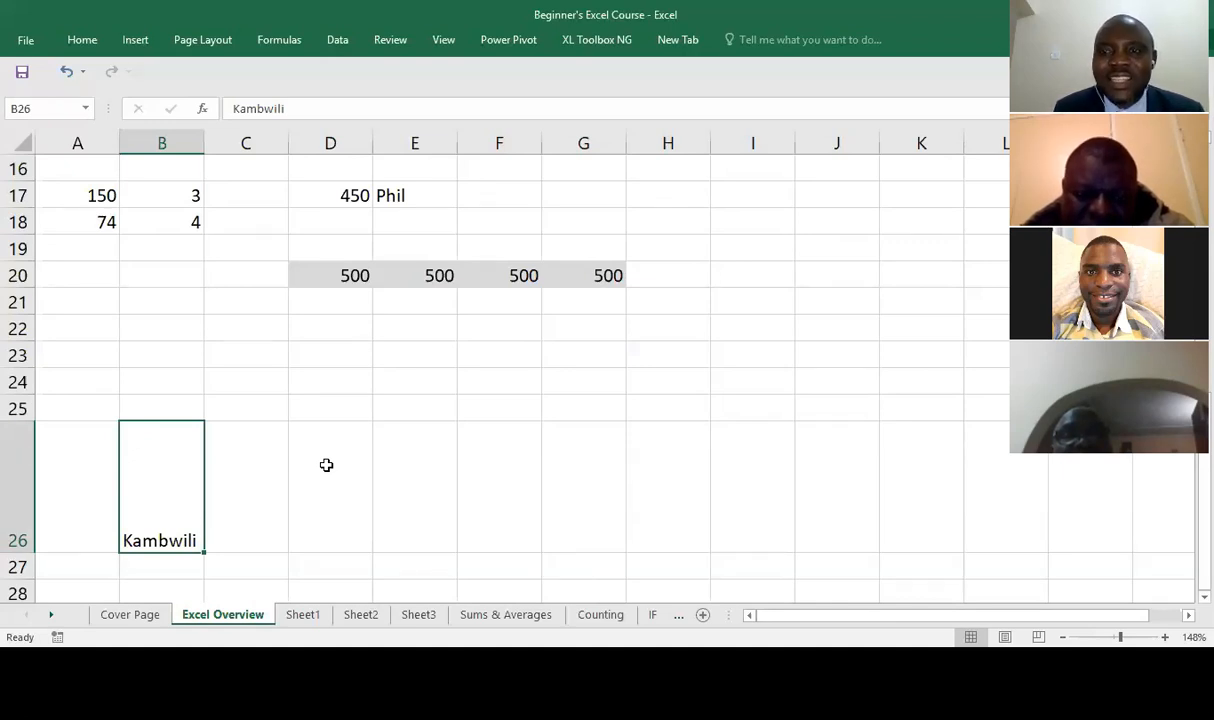
Enter the shortcut note "Ctrl1" in cell D24.
{"action": "left_click", "coordinate": [319, 376]}
{"action": "type", "text": "Ctr"}
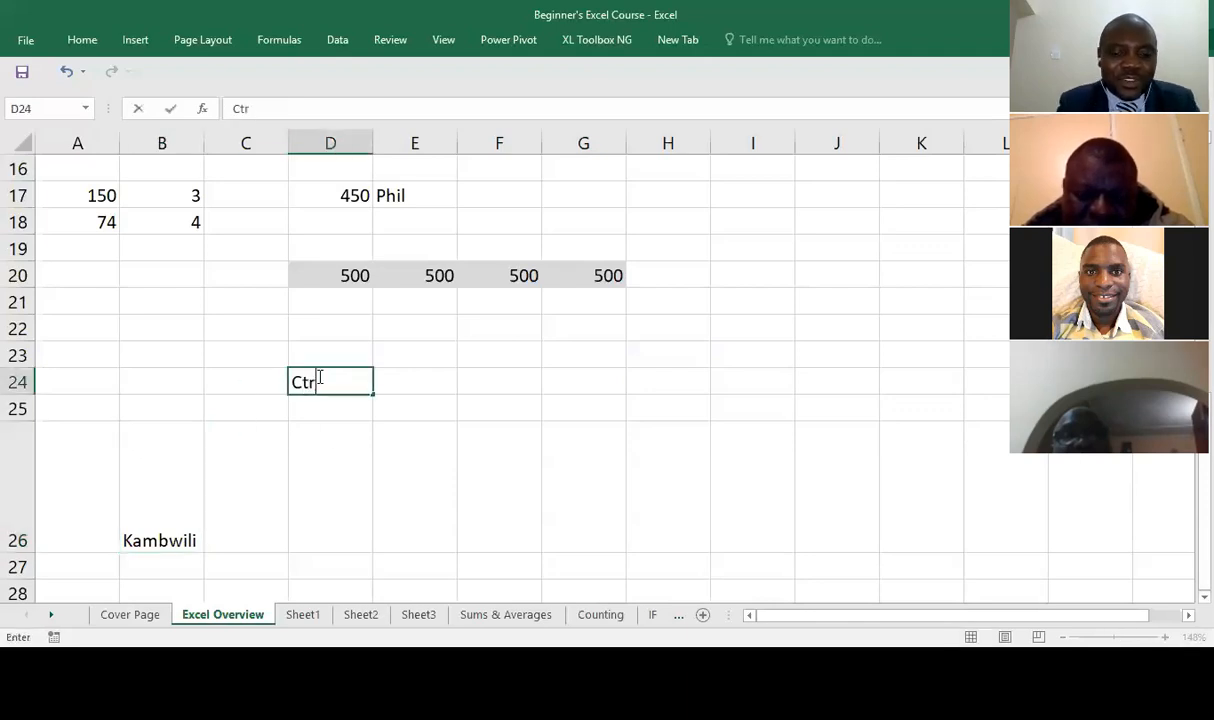
{"action": "type", "text": "l1"}
{"action": "left_click", "coordinate": [320, 463]}
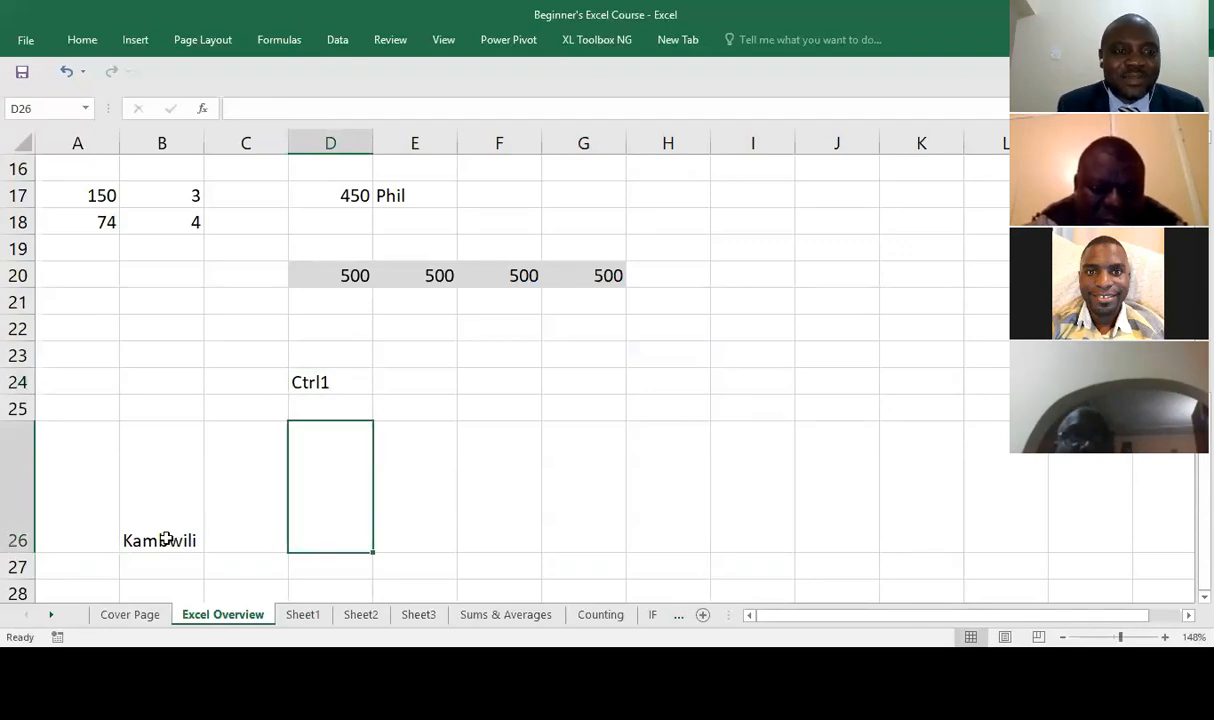
View the font settings of cell B26 without changing them, and show the Home ribbon commands again.
{"action": "left_click", "coordinate": [155, 512]}
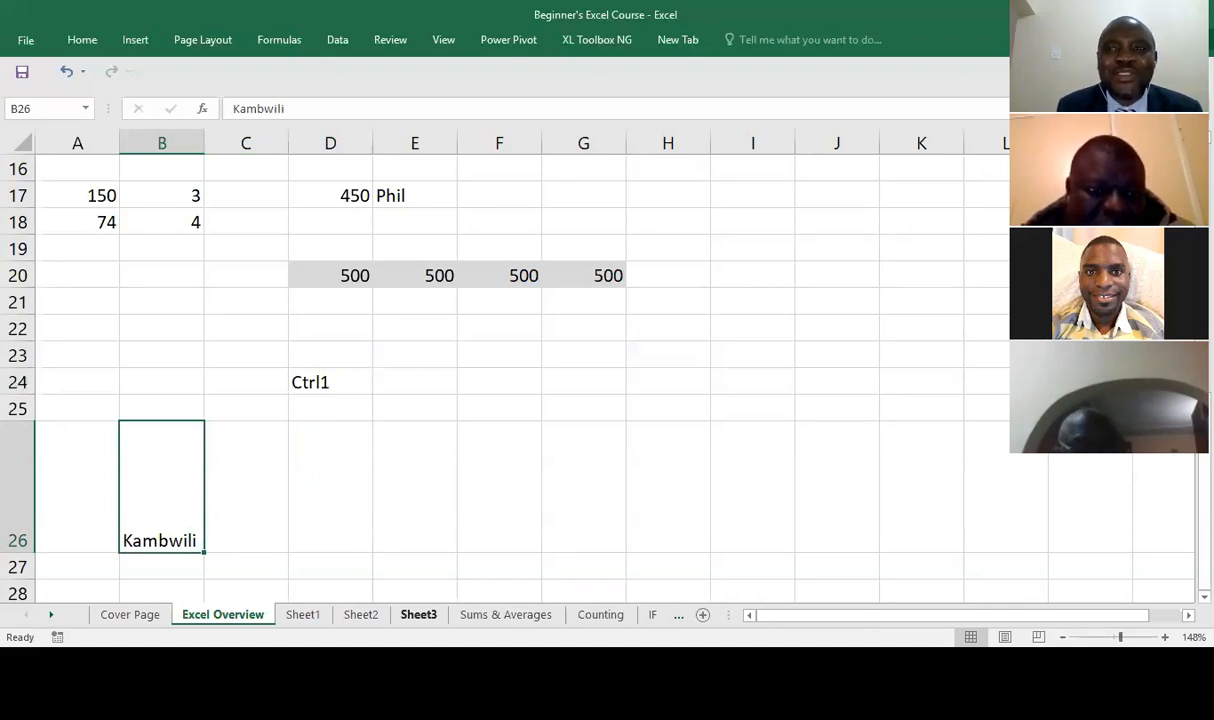
{"action": "left_click", "coordinate": [82, 40]}
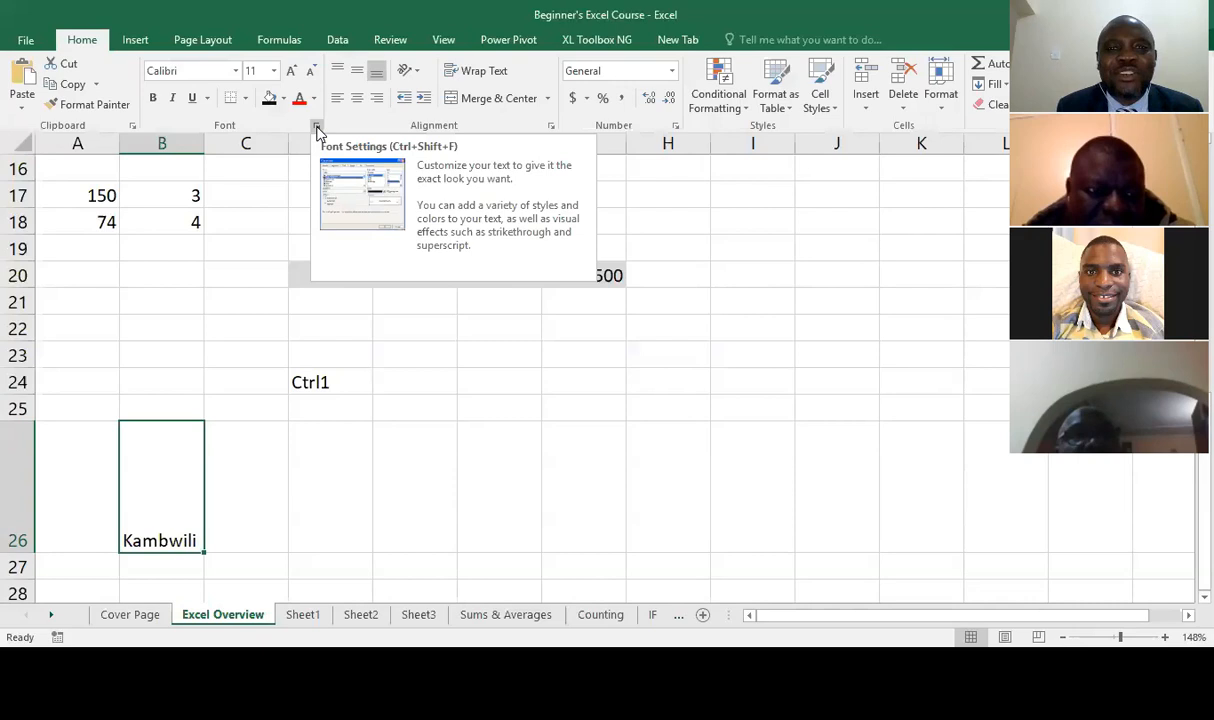
{"action": "left_click", "coordinate": [316, 131]}
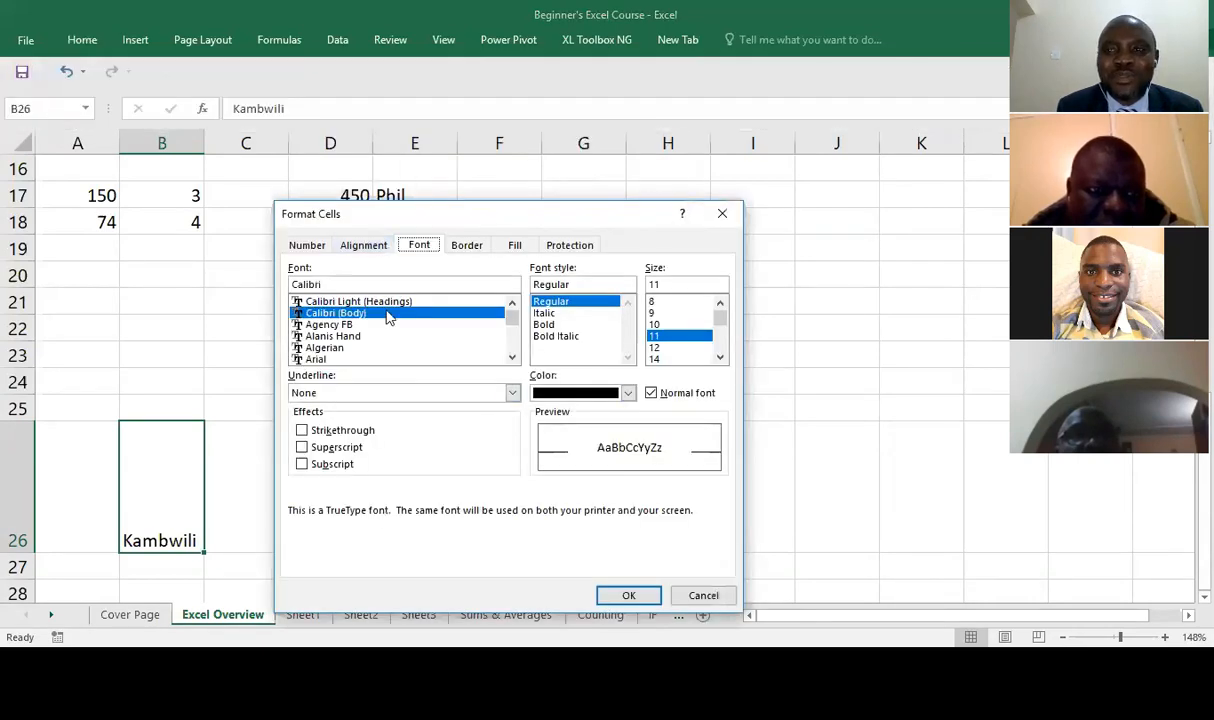
{"action": "left_click", "coordinate": [722, 216]}
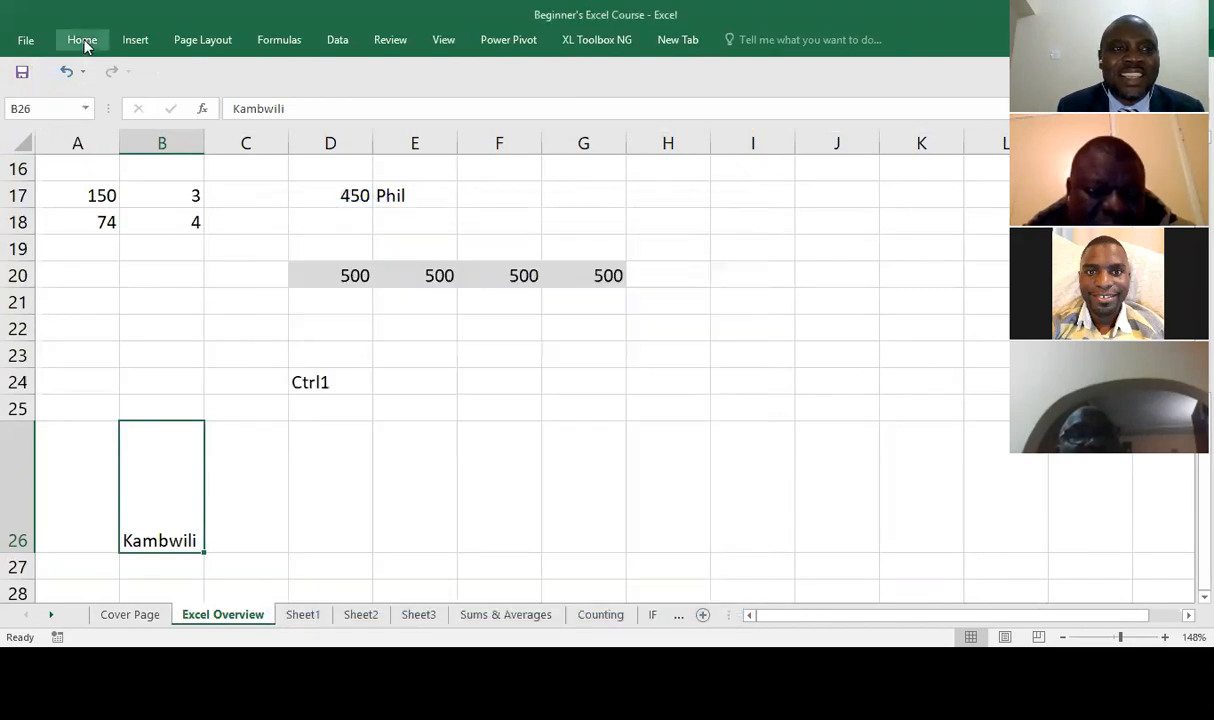
{"action": "left_click", "coordinate": [83, 42]}
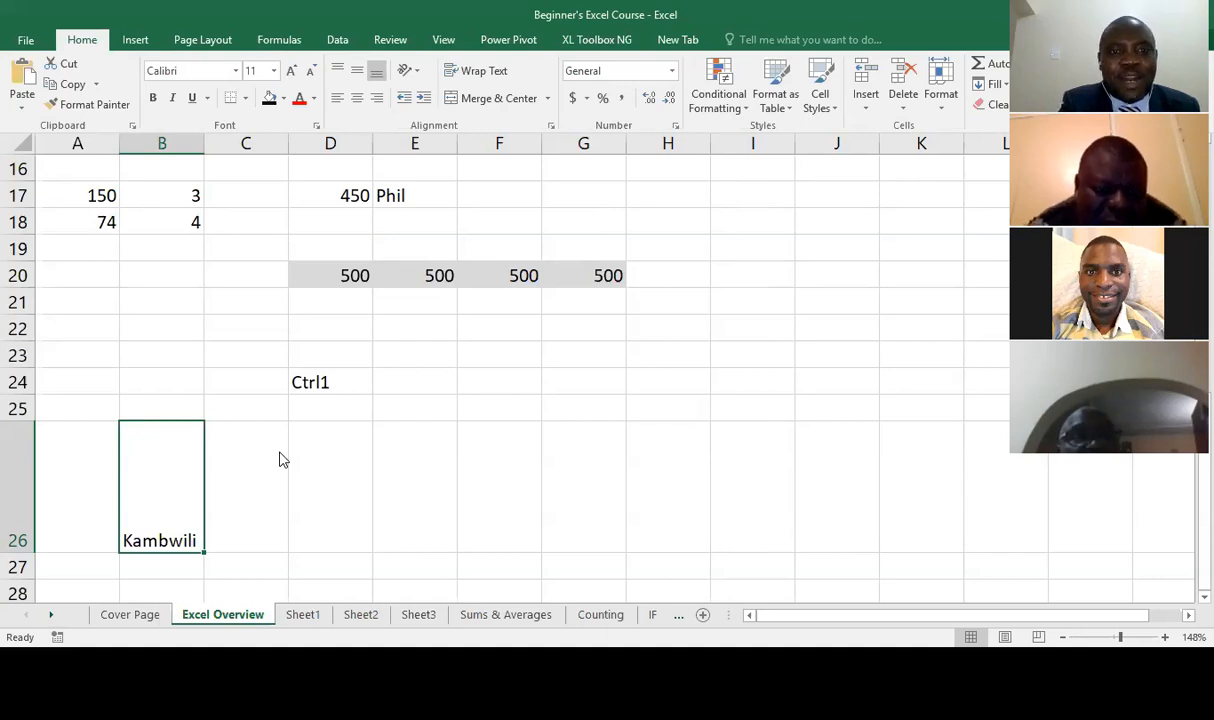
Rotate the text in cell B26 to an orientation of 89 degrees through the cell formatting settings.
{"action": "key", "text": "ctrl+1"}
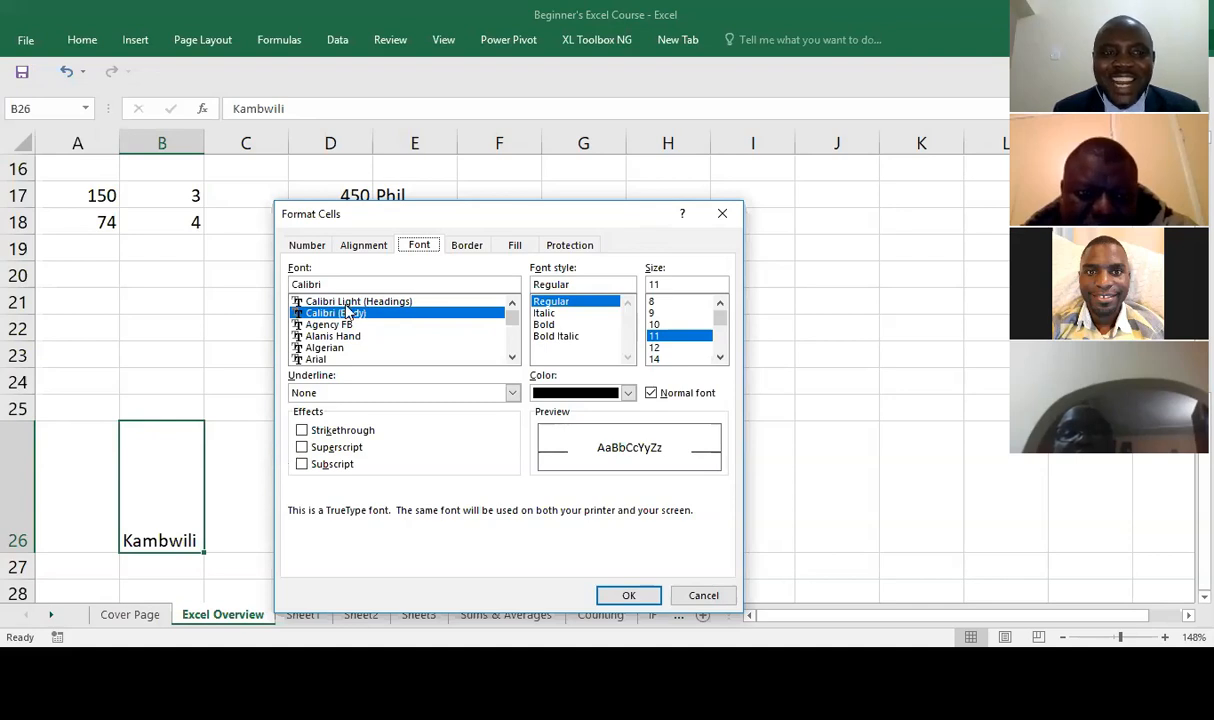
{"action": "left_click", "coordinate": [366, 247]}
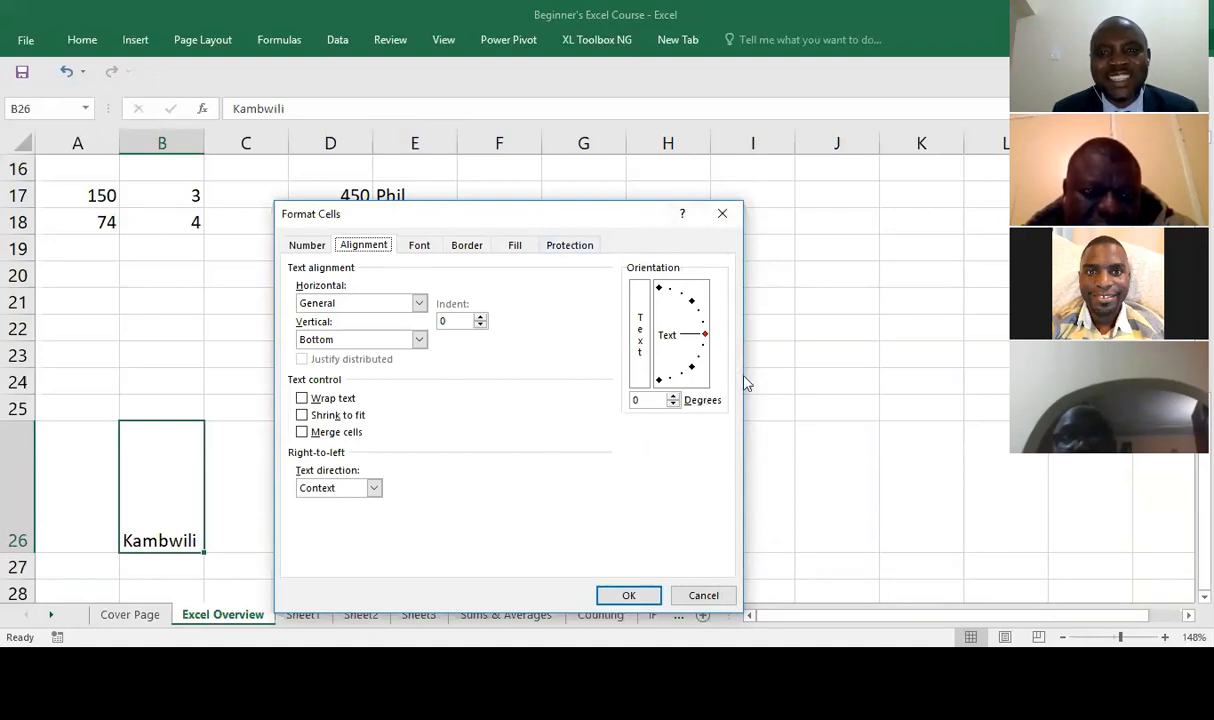
{"action": "left_click", "coordinate": [703, 335]}
{"action": "left_click_drag", "start_coordinate": [703, 334], "coordinate": [700, 327]}
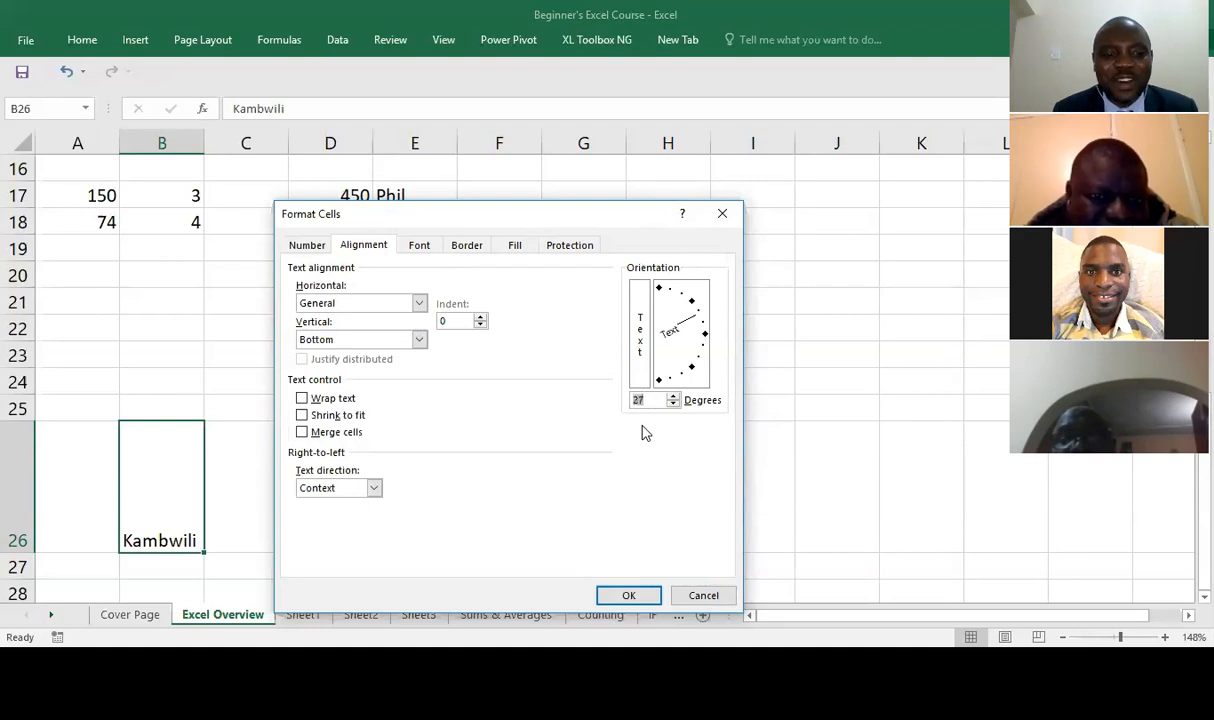
{"action": "type", "text": "00"}
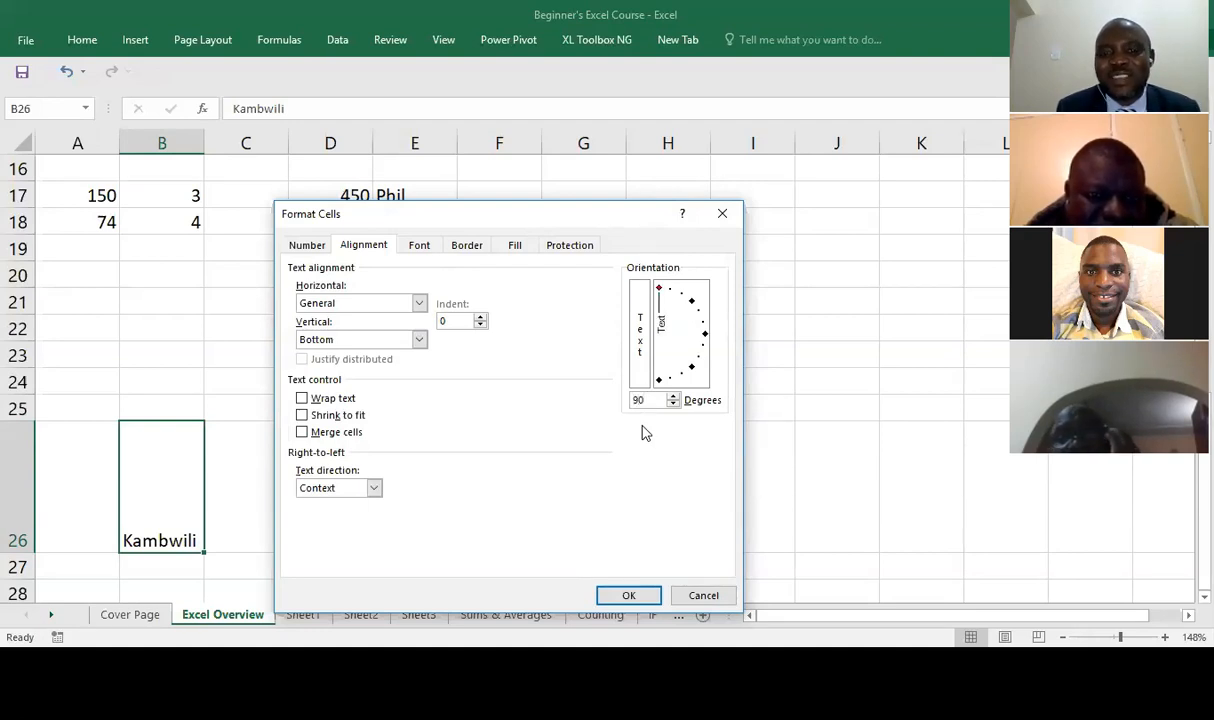
{"action": "key", "text": "BackSpace"}
{"action": "key", "text": "BackSpace"}
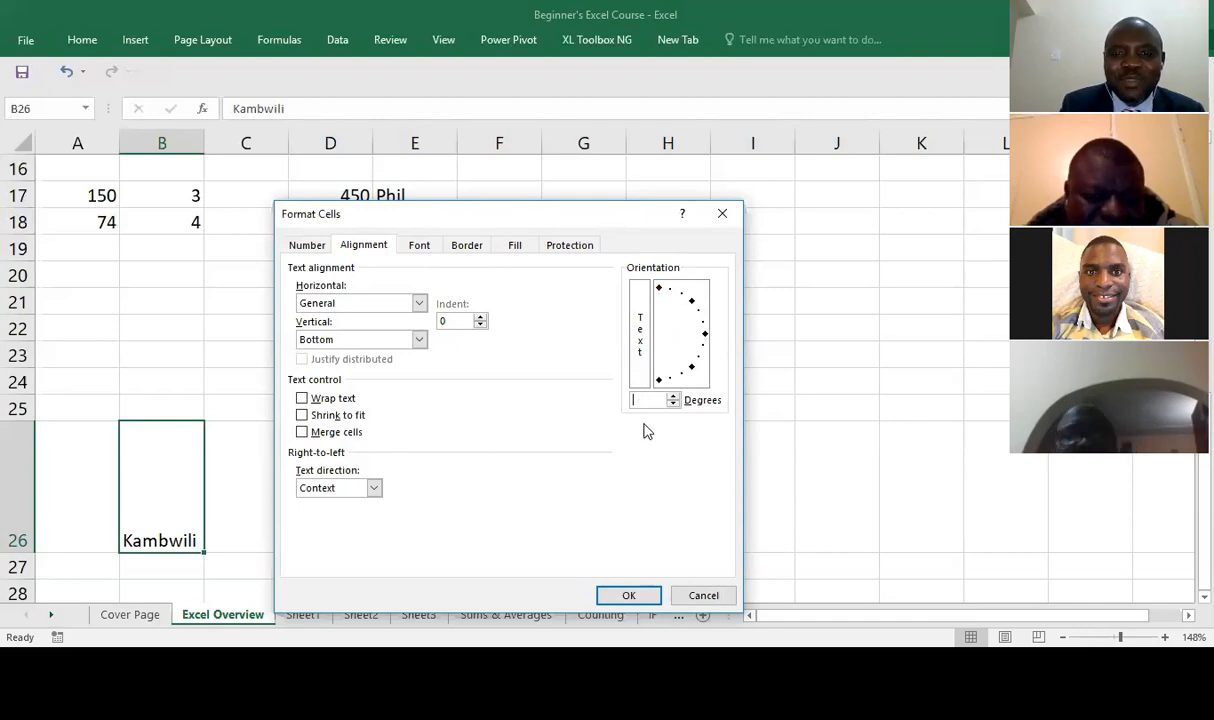
{"action": "type", "text": "87"}
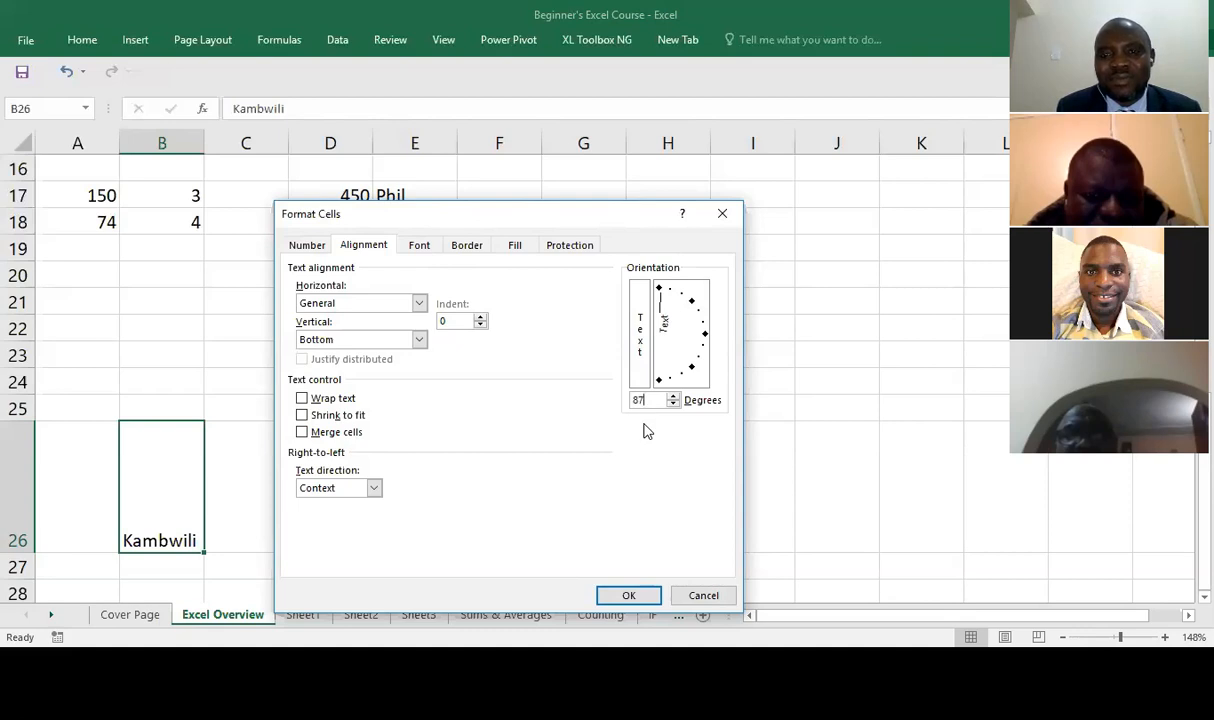
{"action": "left_click", "coordinate": [659, 289]}
{"action": "mouse_move", "coordinate": [659, 289]}
{"action": "left_mouse_down"}
{"action": "mouse_move", "coordinate": [688, 304]}
{"action": "mouse_move", "coordinate": [695, 379]}
{"action": "mouse_move", "coordinate": [702, 330]}
{"action": "mouse_move", "coordinate": [690, 292]}
{"action": "mouse_move", "coordinate": [659, 282]}
{"action": "left_mouse_up"}
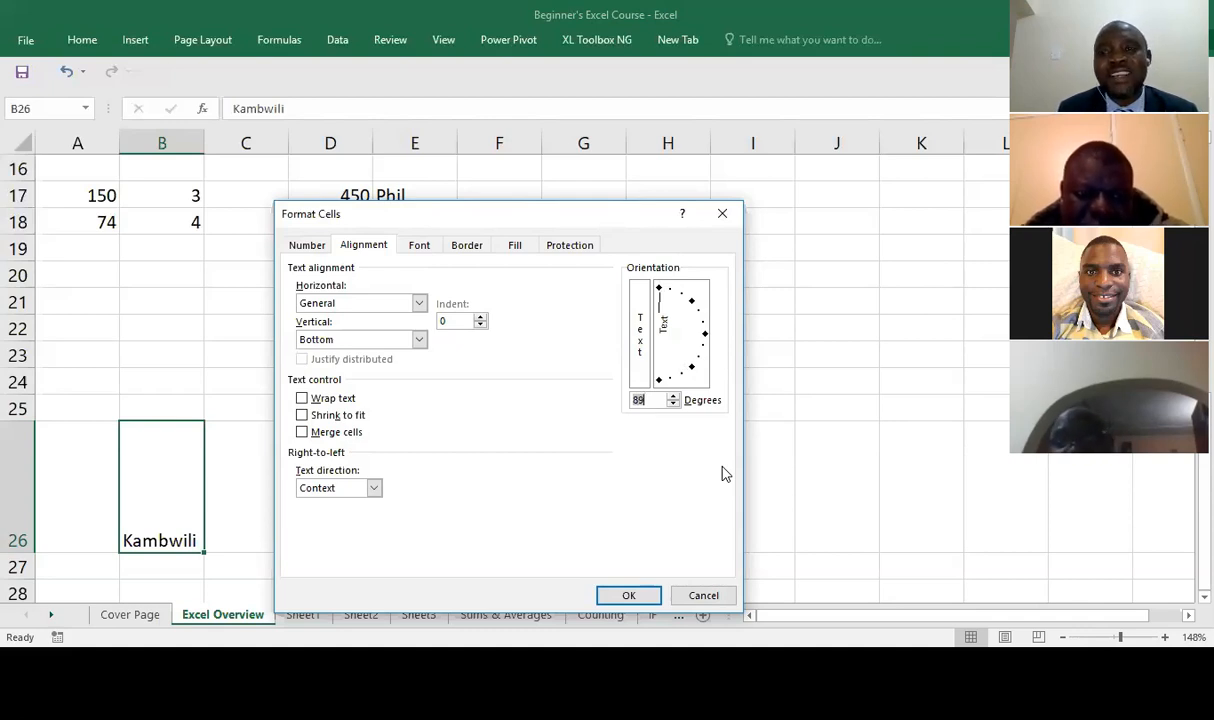
{"action": "left_click", "coordinate": [614, 597]}
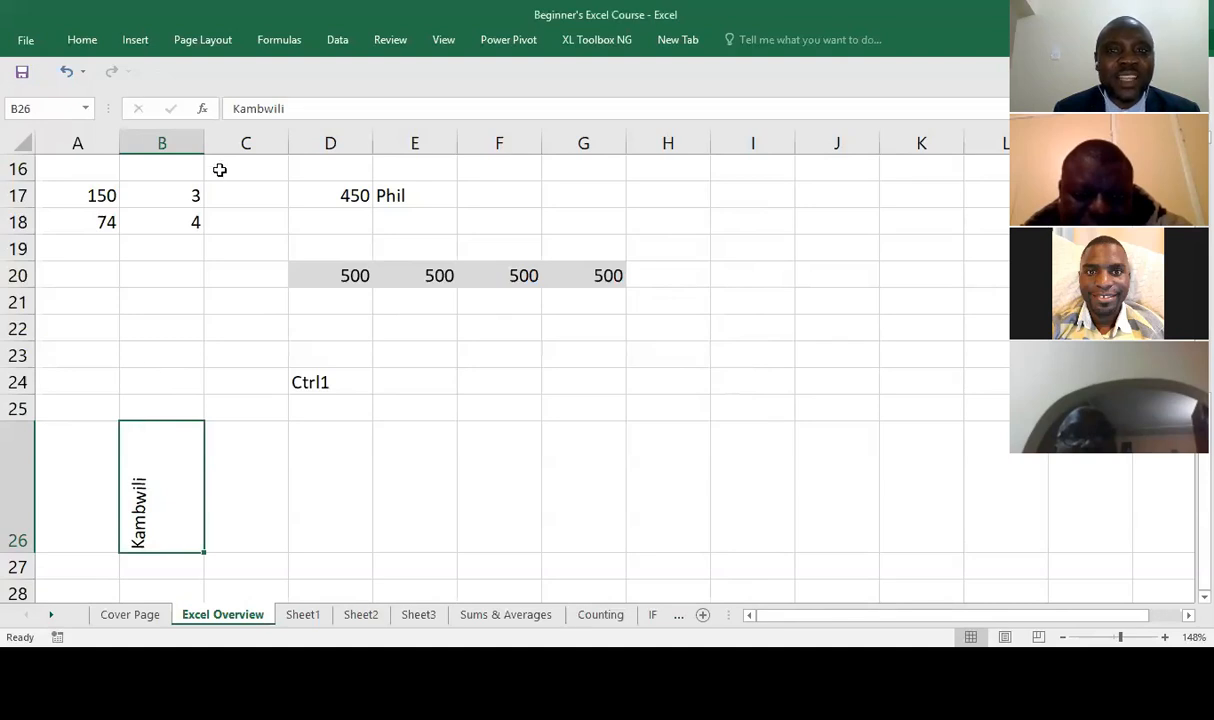
Middle-align the rotated text vertically in cell B26, collapse the ribbon and reselect the cell.
{"action": "left_click", "coordinate": [83, 40]}
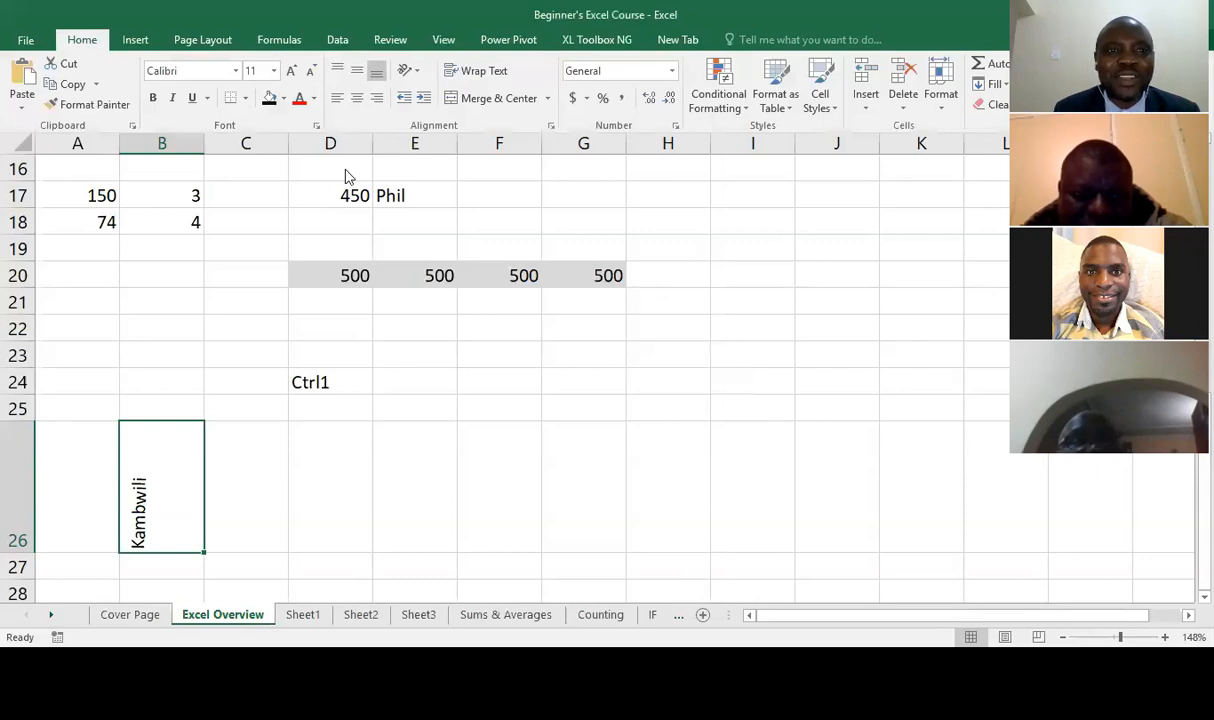
{"action": "left_click", "coordinate": [357, 72]}
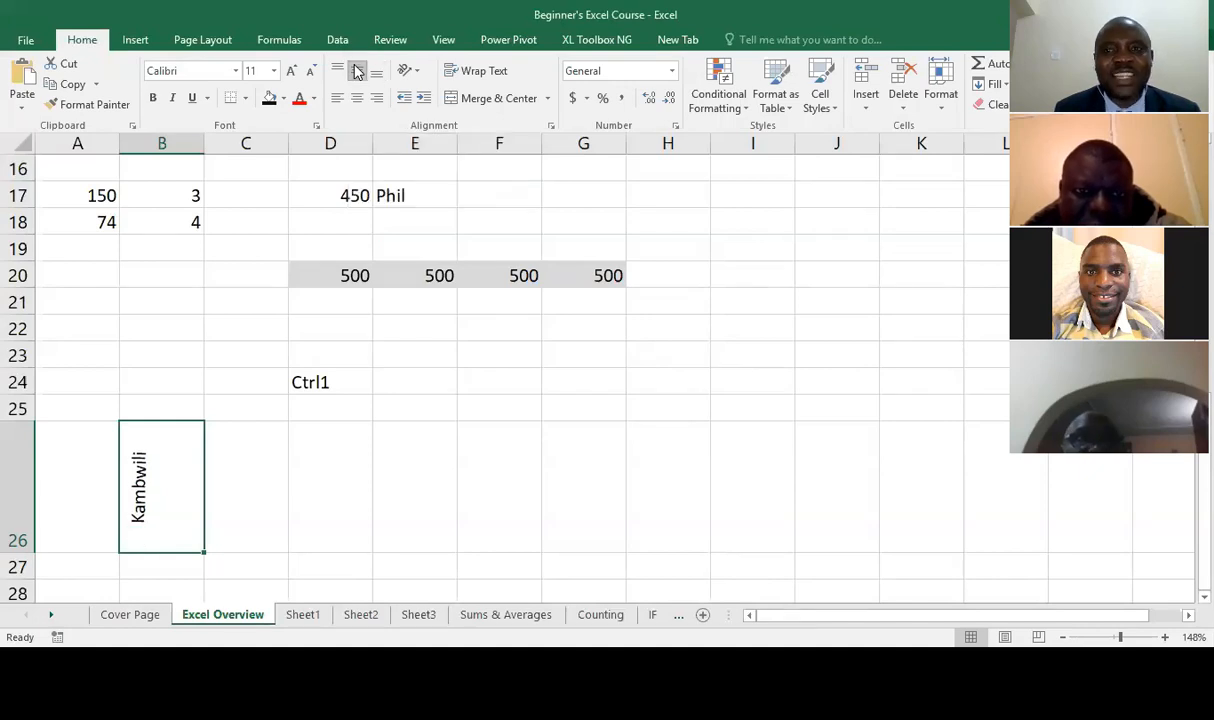
{"action": "key", "text": "ctrl+F1"}
{"action": "left_click", "coordinate": [251, 480]}
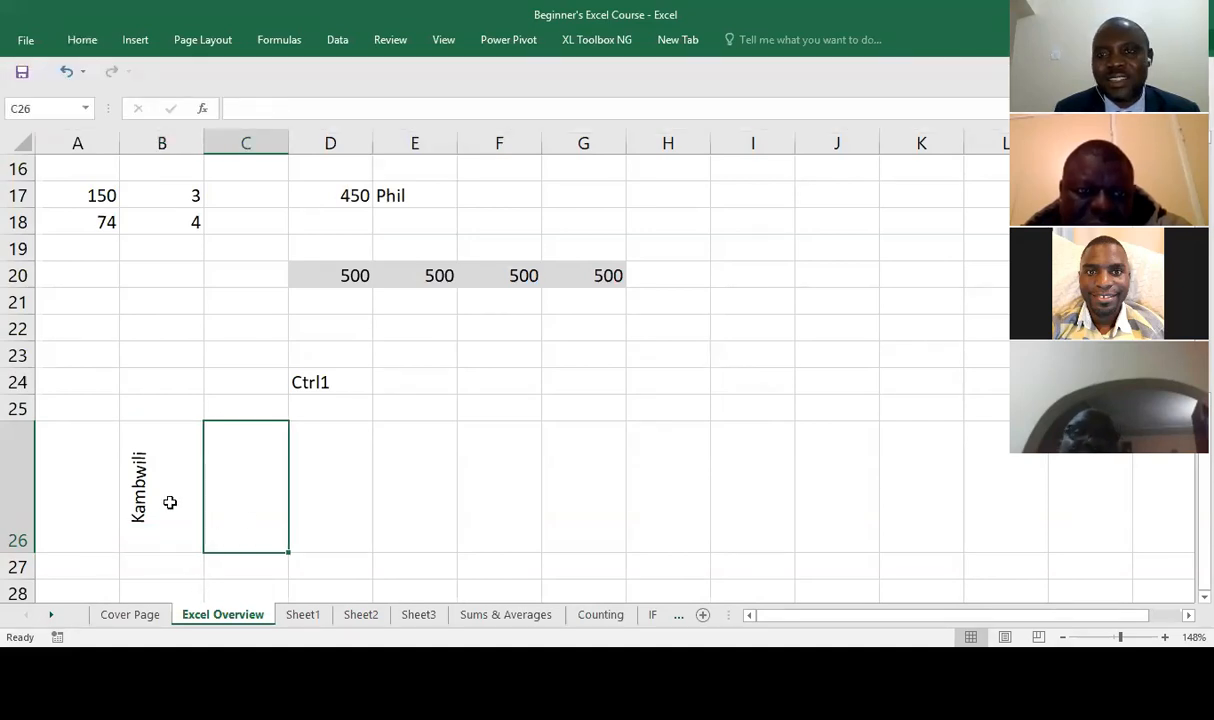
{"action": "left_click", "coordinate": [170, 503]}
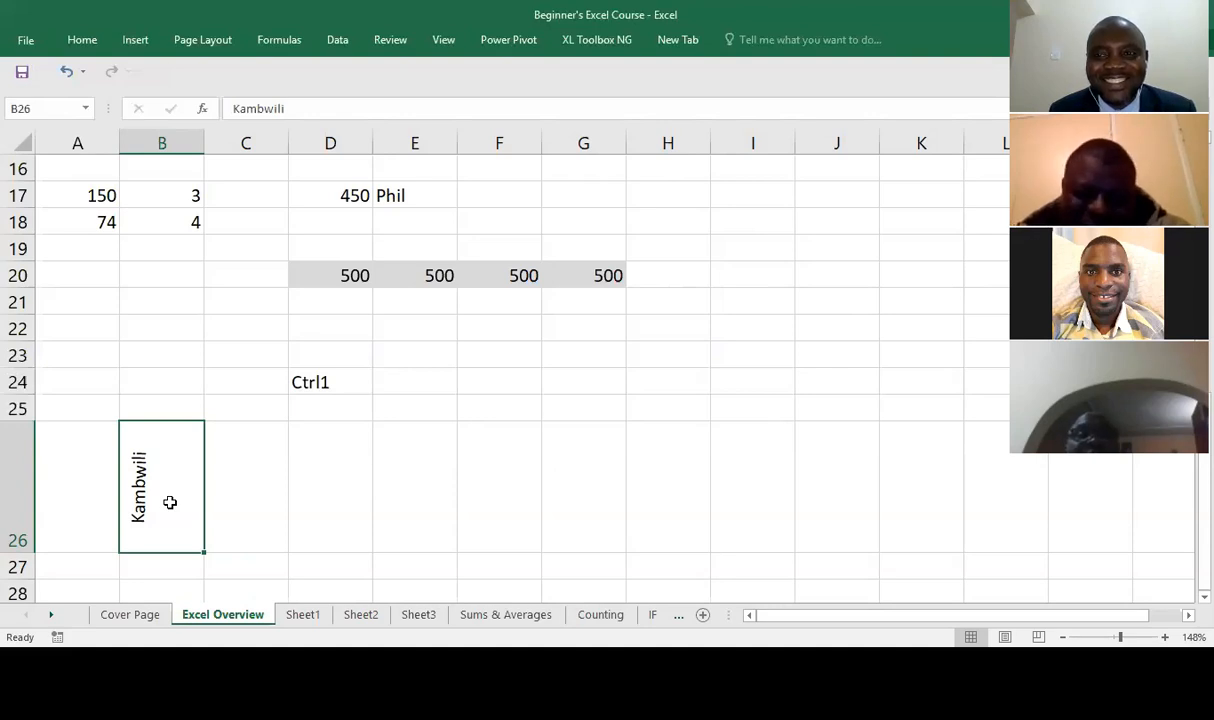
Review the topic list from Getting started using Excel down to the Merge, Wrap entry in cell D13.
{"action": "key", "text": "Up"}
{"action": "key", "text": "Up"}
{"action": "key", "text": "Up"}
{"action": "key", "text": "Up"}
{"action": "key", "text": "Up"}
{"action": "key", "text": "Up"}
{"action": "key", "text": "Up"}
{"action": "key", "text": "Up"}
{"action": "key", "text": "Up"}
{"action": "key", "text": "Up"}
{"action": "key", "text": "Up"}
{"action": "key", "text": "Up"}
{"action": "key", "text": "Up"}
{"action": "key", "text": "Up"}
{"action": "key", "text": "Up"}
{"action": "key", "text": "Up"}
{"action": "key", "text": "Up"}
{"action": "key", "text": "Up"}
{"action": "key", "text": "Up"}
{"action": "key", "text": "Up"}
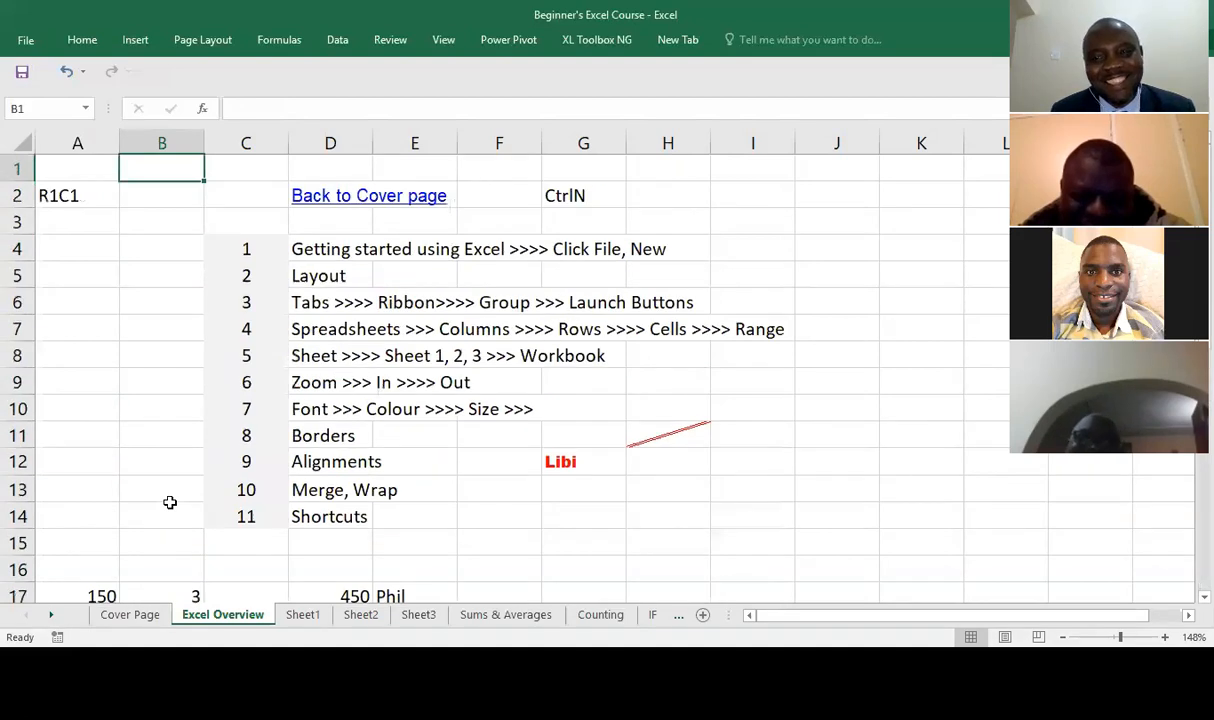
{"action": "key", "text": "Right"}
{"action": "key", "text": "Right"}
{"action": "key", "text": "Down"}
{"action": "key", "text": "Down"}
{"action": "key", "text": "Down"}
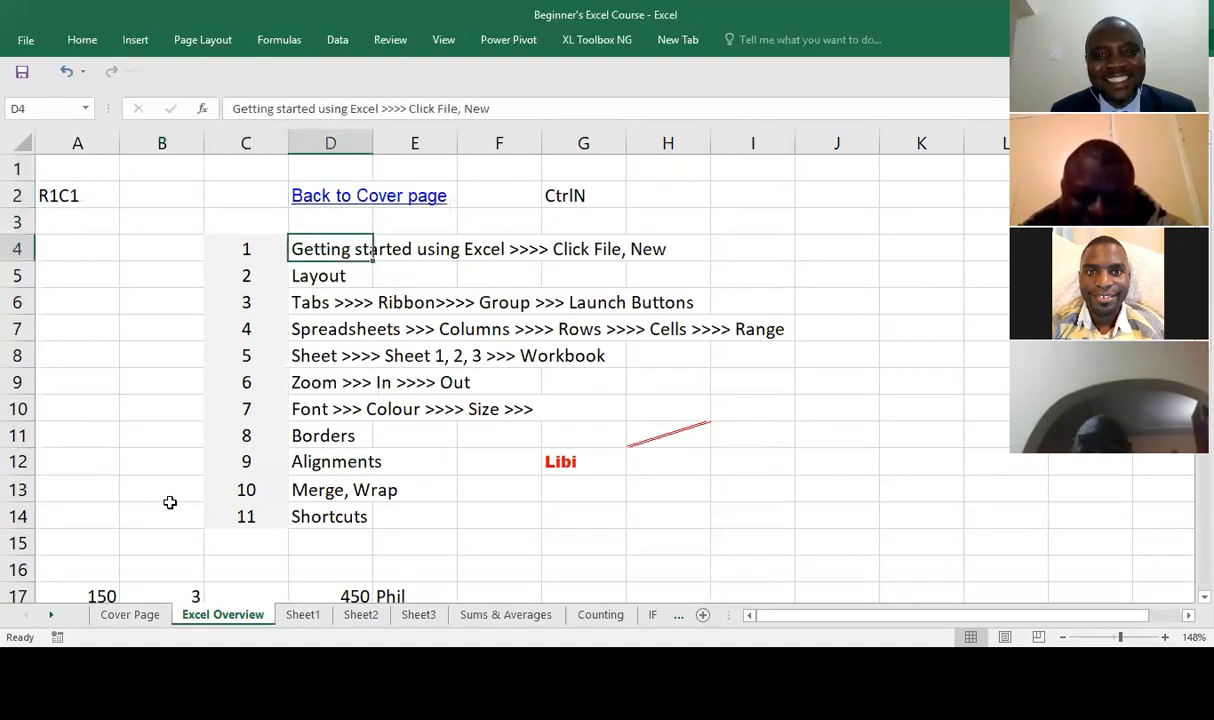
{"action": "key", "text": "Down"}
{"action": "key", "text": "Down"}
{"action": "key", "text": "Down"}
{"action": "key", "text": "Down"}
{"action": "key", "text": "Down"}
{"action": "key", "text": "Down"}
{"action": "key", "text": "Down"}
{"action": "key", "text": "Down"}
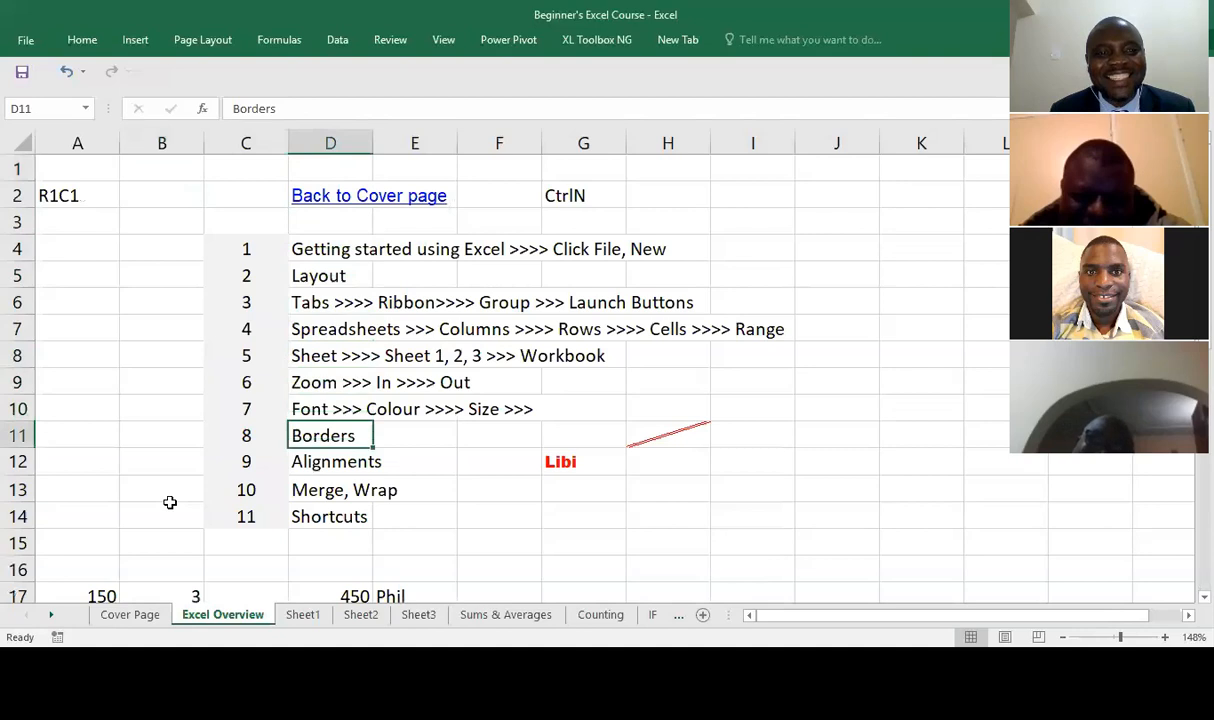
{"action": "key", "text": "Up"}
{"action": "key", "text": "Down"}
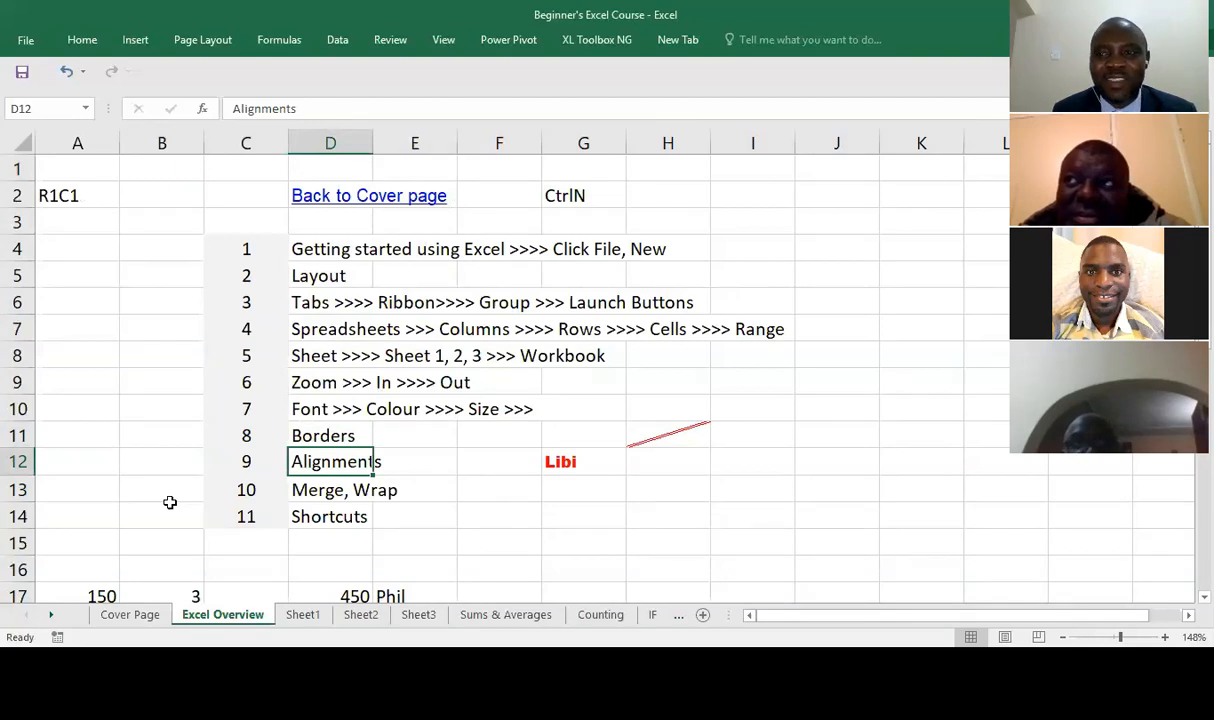
{"action": "key", "text": "Down"}
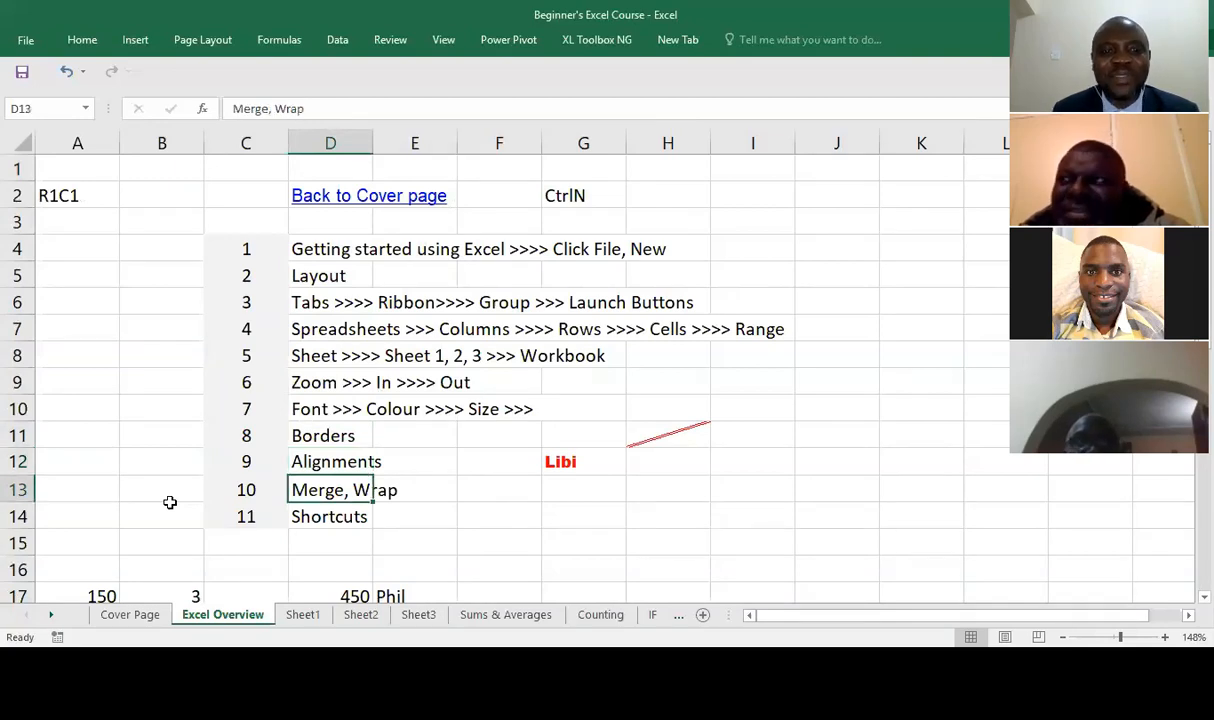
{"action": "key", "text": "Down"}
{"action": "key", "text": "Down"}
{"action": "key", "text": "Down"}
{"action": "key", "text": "Down"}
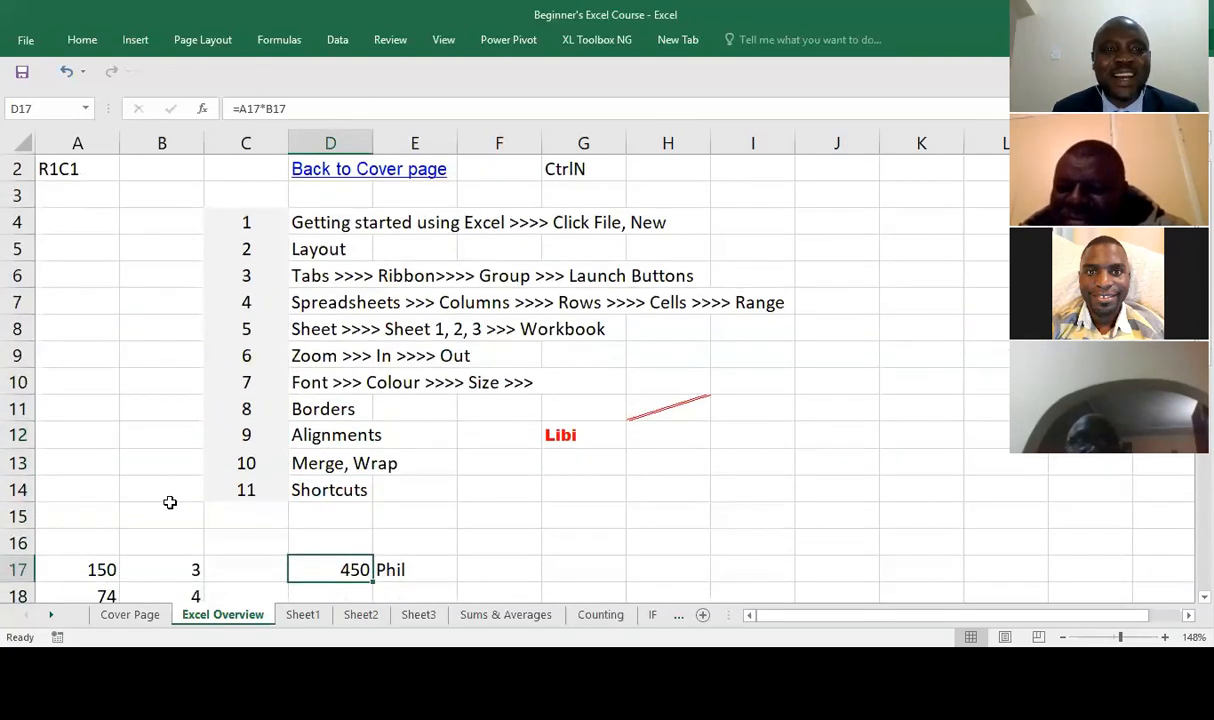
{"action": "key", "text": "Up"}
{"action": "key", "text": "Up"}
{"action": "key", "text": "Up"}
{"action": "key", "text": "Up"}
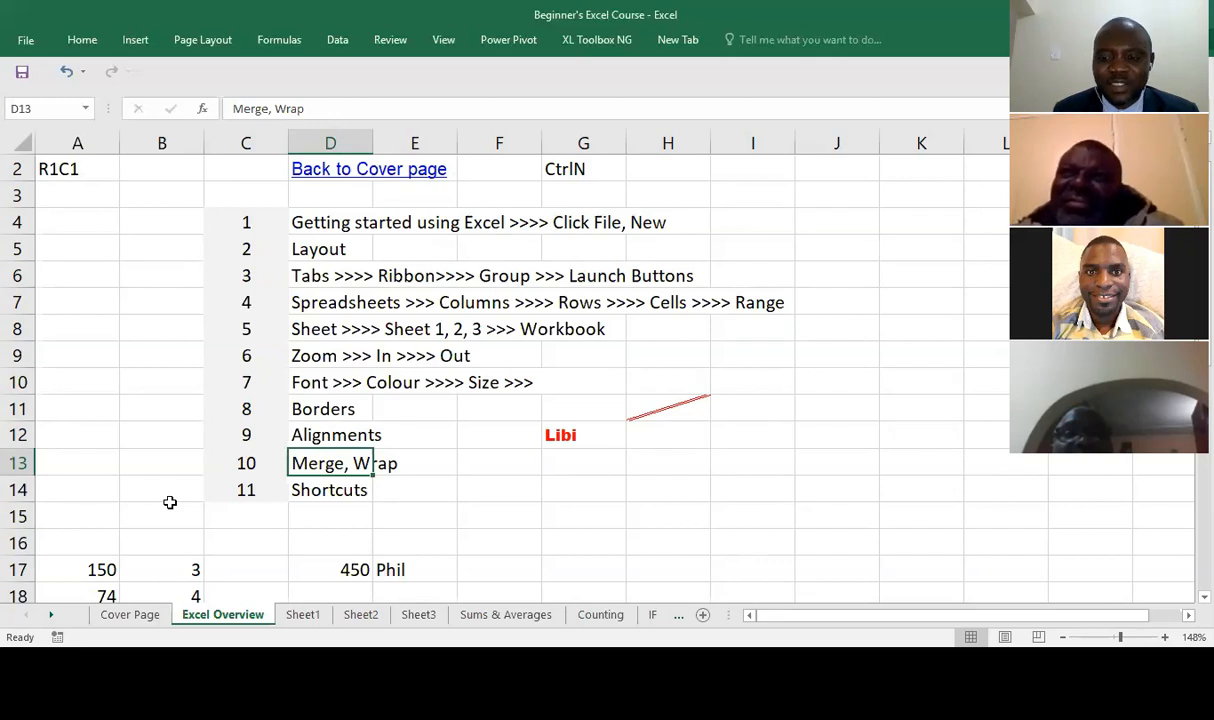
Select the empty cell B29 below the rotated text.
{"action": "key", "text": "Down"}
{"action": "key", "text": "Down"}
{"action": "key", "text": "Down"}
{"action": "key", "text": "Down"}
{"action": "key", "text": "Down"}
{"action": "key", "text": "Down"}
{"action": "key", "text": "Down"}
{"action": "key", "text": "Down"}
{"action": "key", "text": "Down"}
{"action": "key", "text": "Down"}
{"action": "key", "text": "Down"}
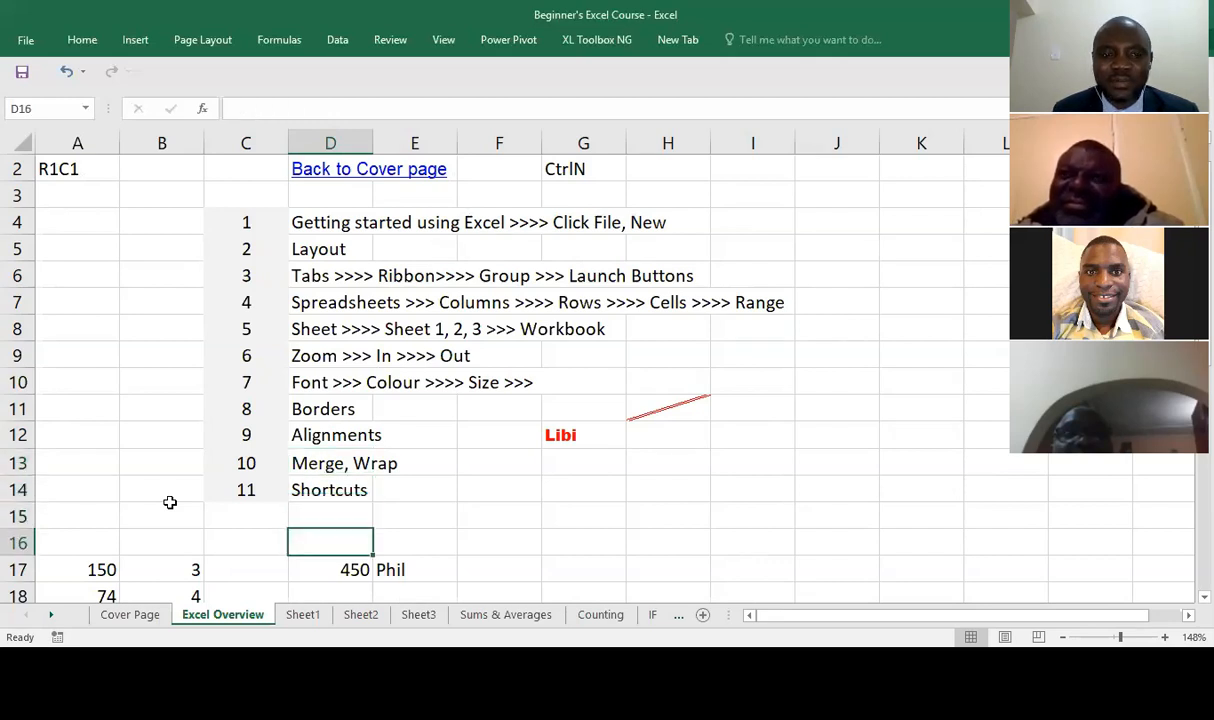
{"action": "key", "text": "Down"}
{"action": "key", "text": "Down"}
{"action": "key", "text": "Down"}
{"action": "key", "text": "Down"}
{"action": "key", "text": "Down"}
{"action": "key", "text": "Down"}
{"action": "key", "text": "Down"}
{"action": "key", "text": "Down"}
{"action": "key", "text": "Down"}
{"action": "key", "text": "Down"}
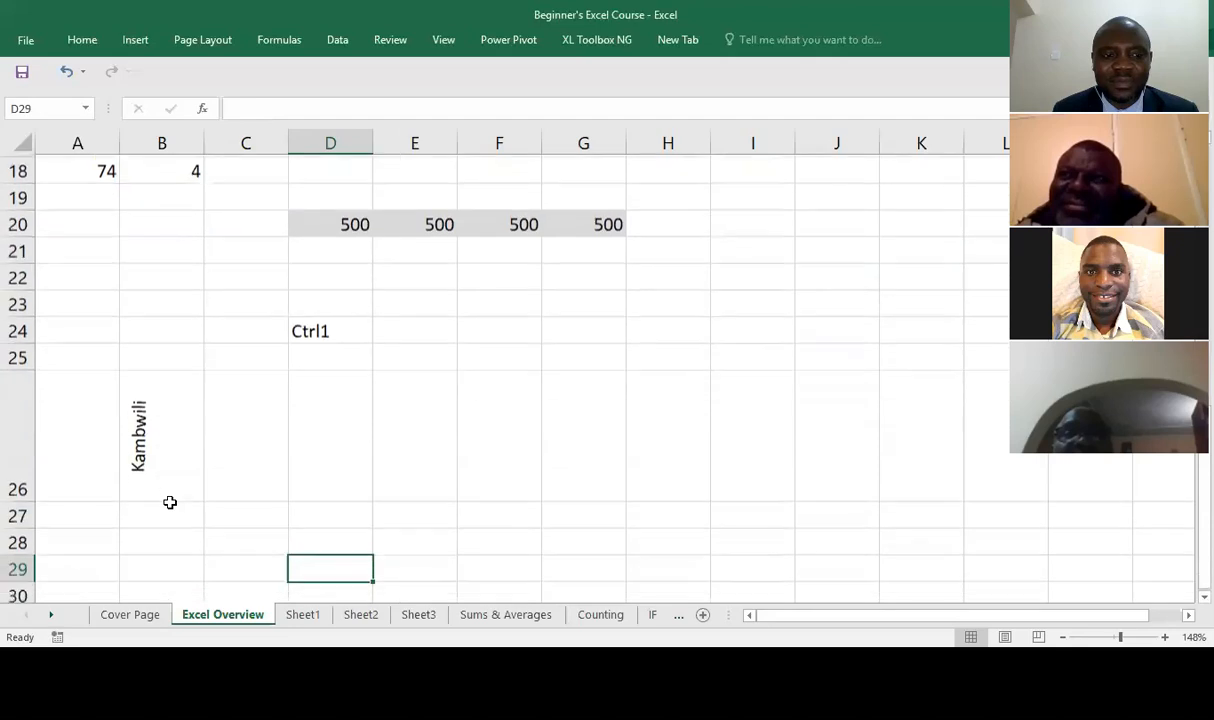
{"action": "key", "text": "Up"}
{"action": "key", "text": "Up"}
{"action": "key", "text": "Up"}
{"action": "key", "text": "Up"}
{"action": "key", "text": "Up"}
{"action": "key", "text": "Up"}
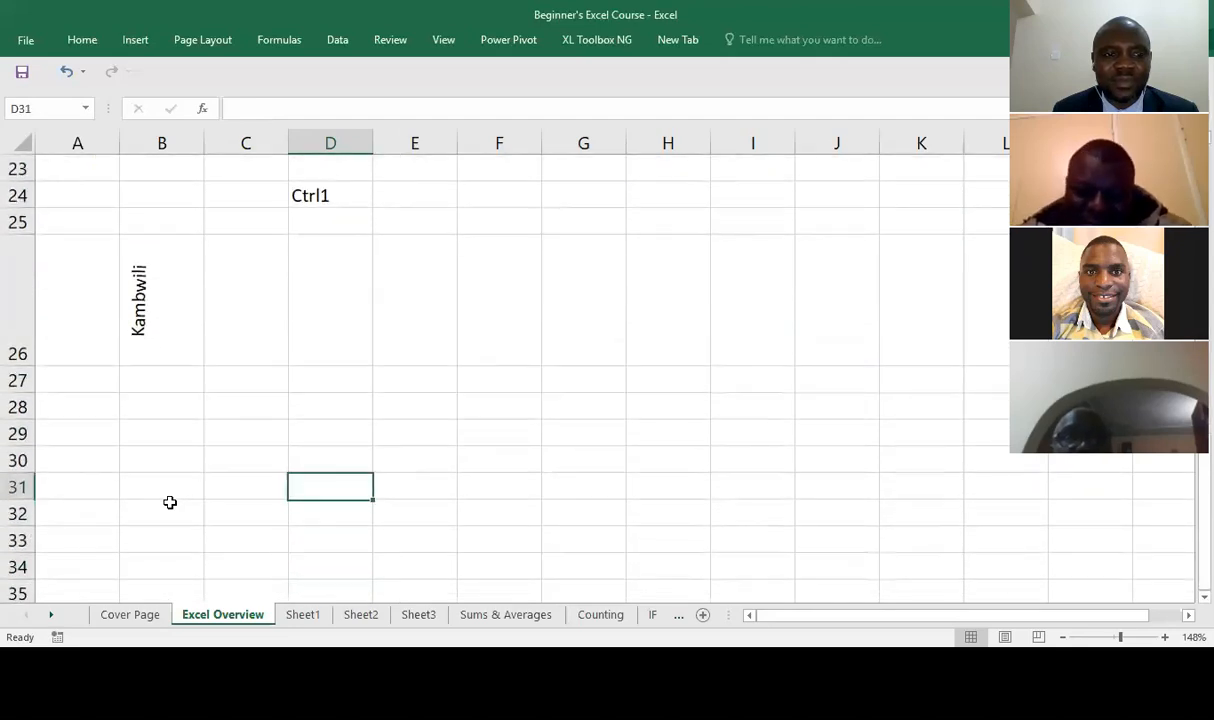
{"action": "key", "text": "Left"}
{"action": "key", "text": "Left"}
{"action": "key", "text": "Down"}
{"action": "key", "text": "Up"}
{"action": "key", "text": "Down"}
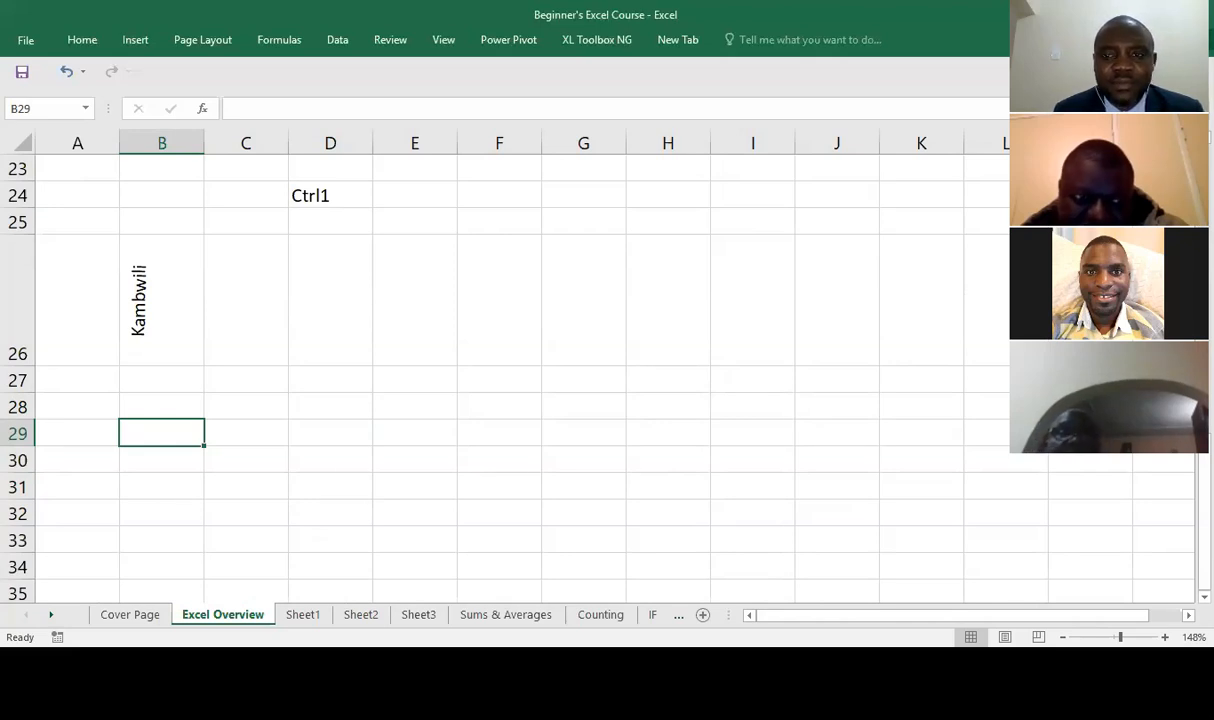
{"action": "key", "text": "ctrl+n"}
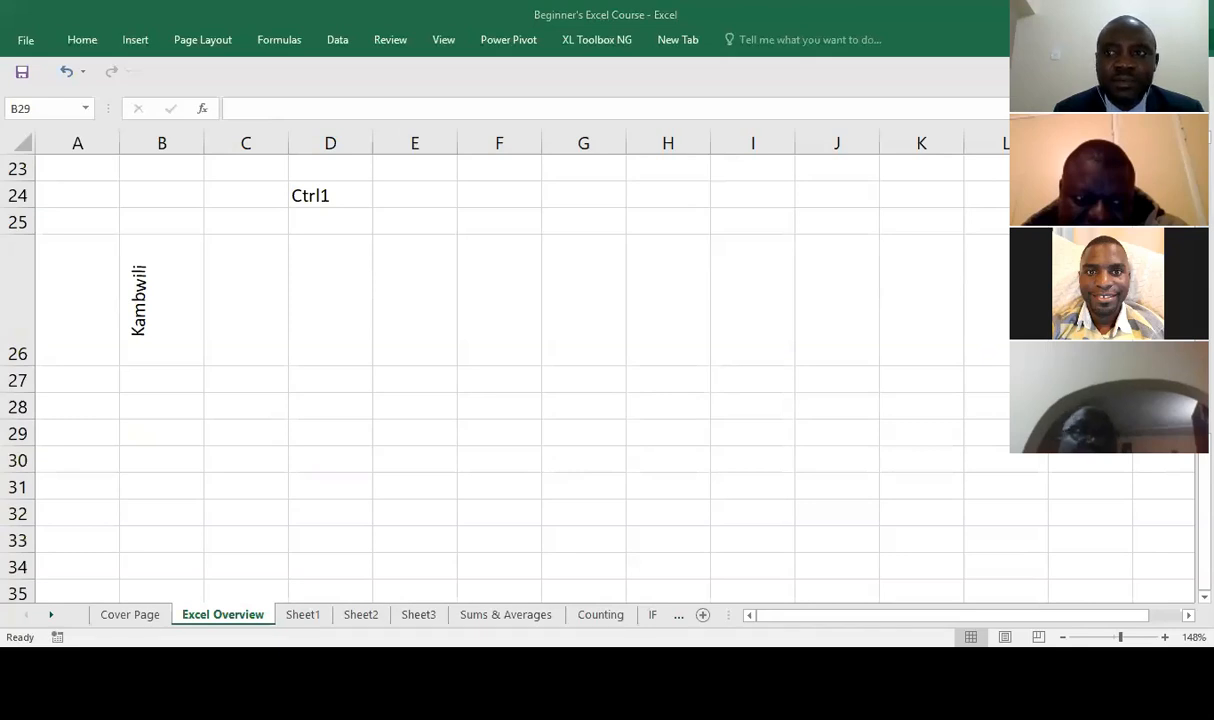
{"action": "key", "text": "alt+Tab"}
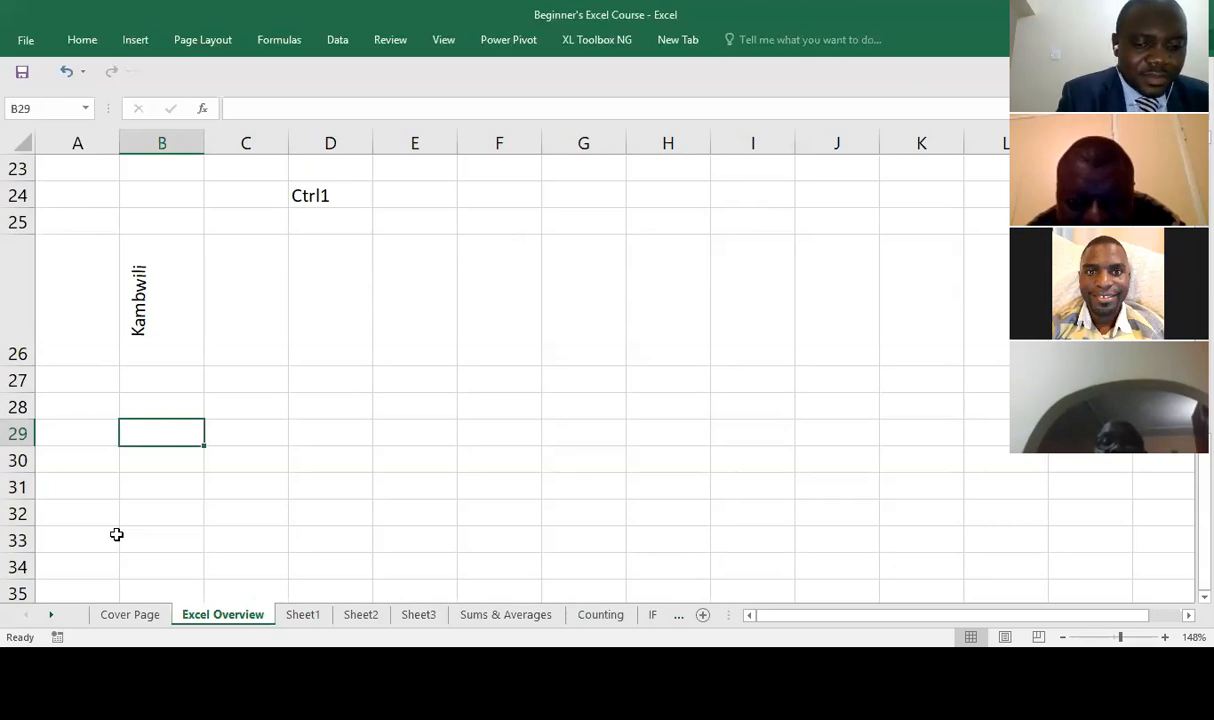
Enter the text "see you soon. And if I see you no more" in cell B29.
{"action": "type", "text": "se"}
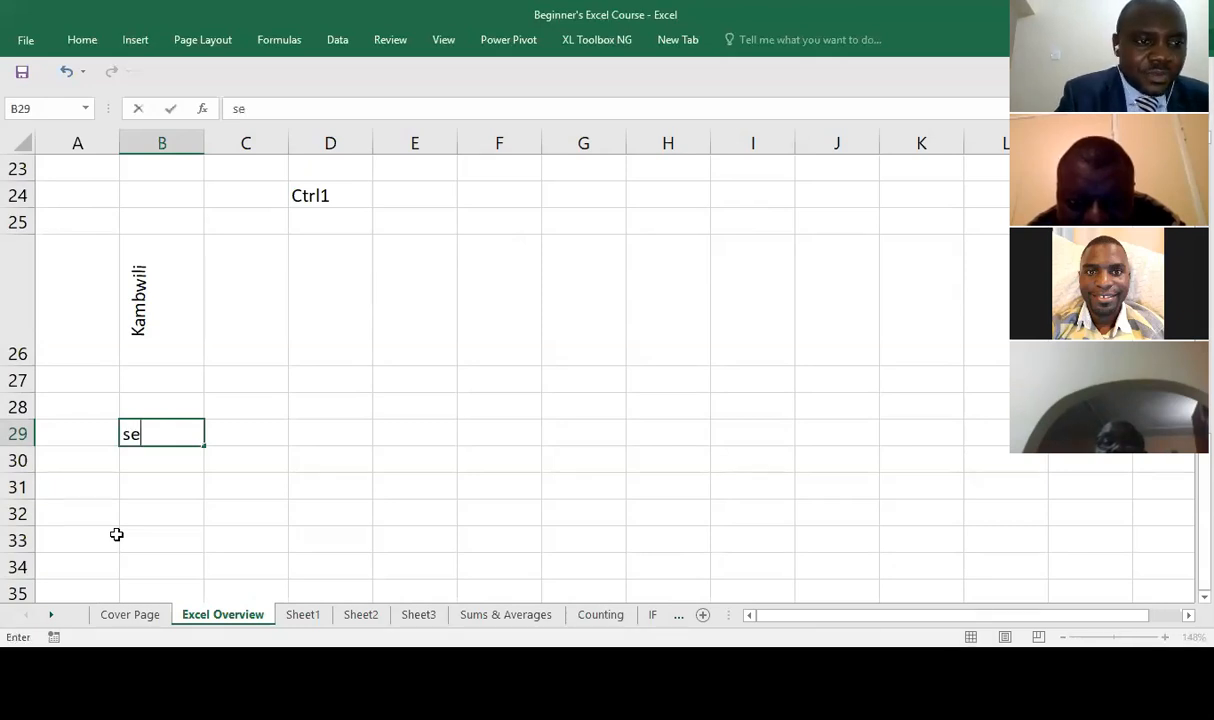
{"action": "type", "text": "e yo"}
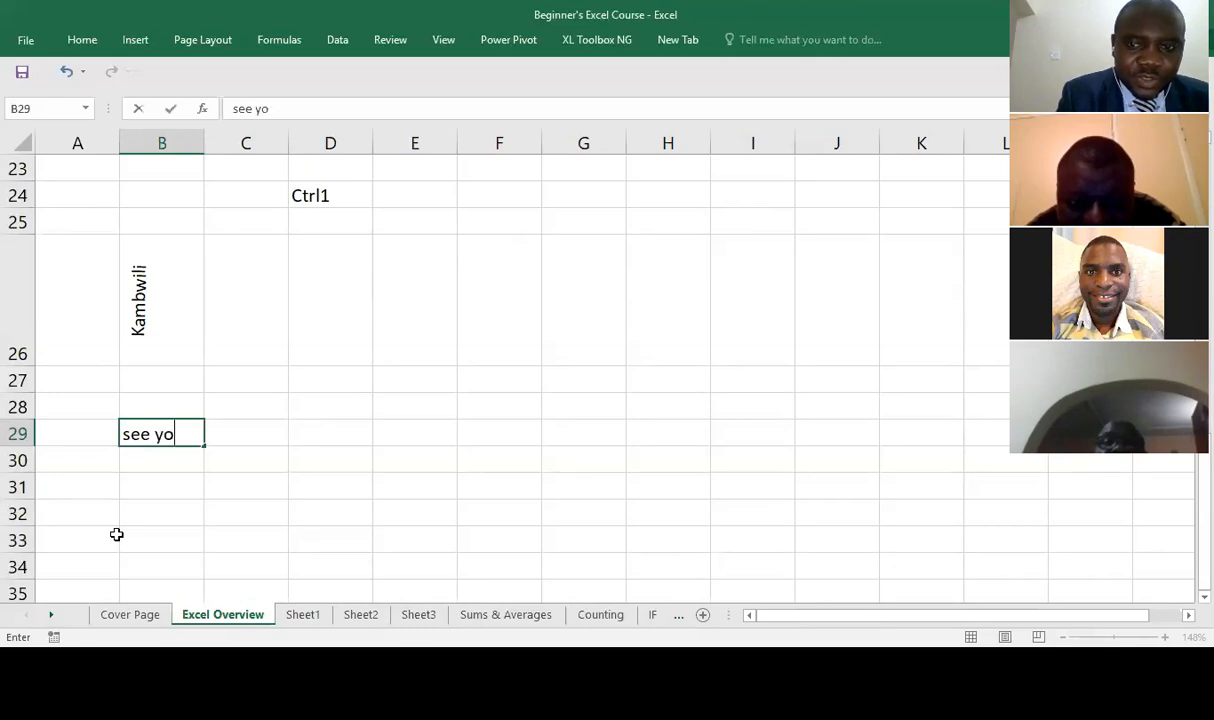
{"action": "type", "text": "u soo"}
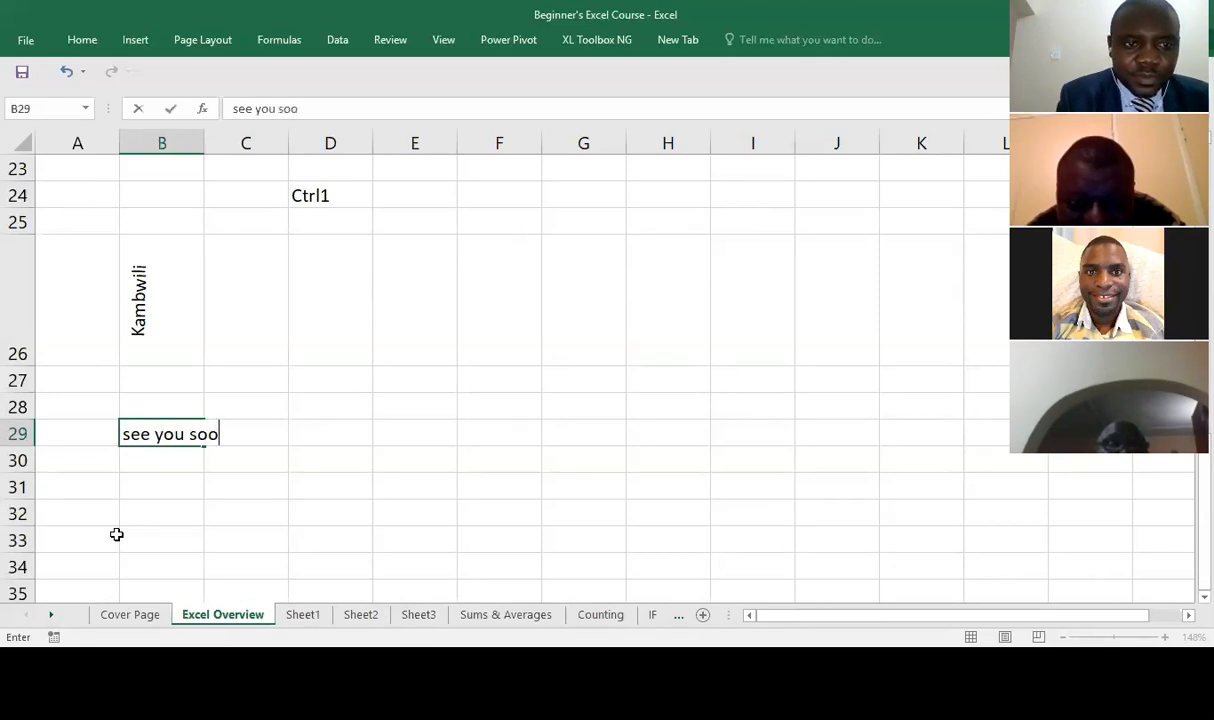
{"action": "type", "text": "n"}
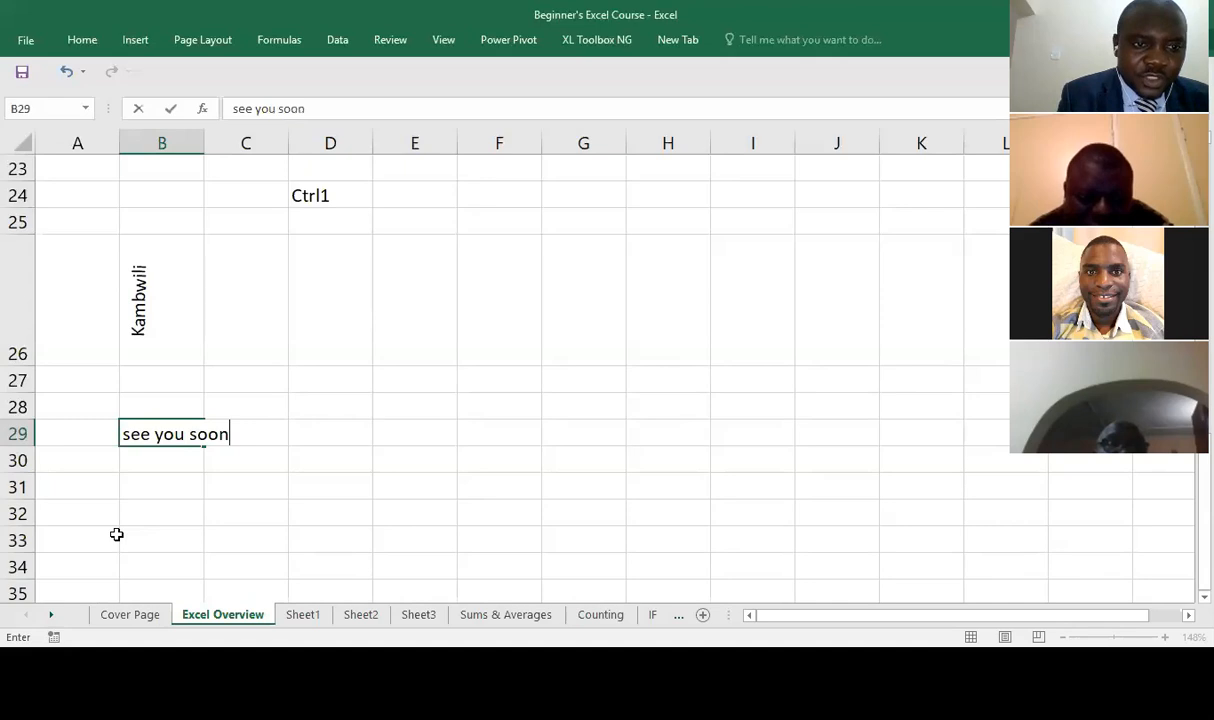
{"action": "type", "text": ". And"}
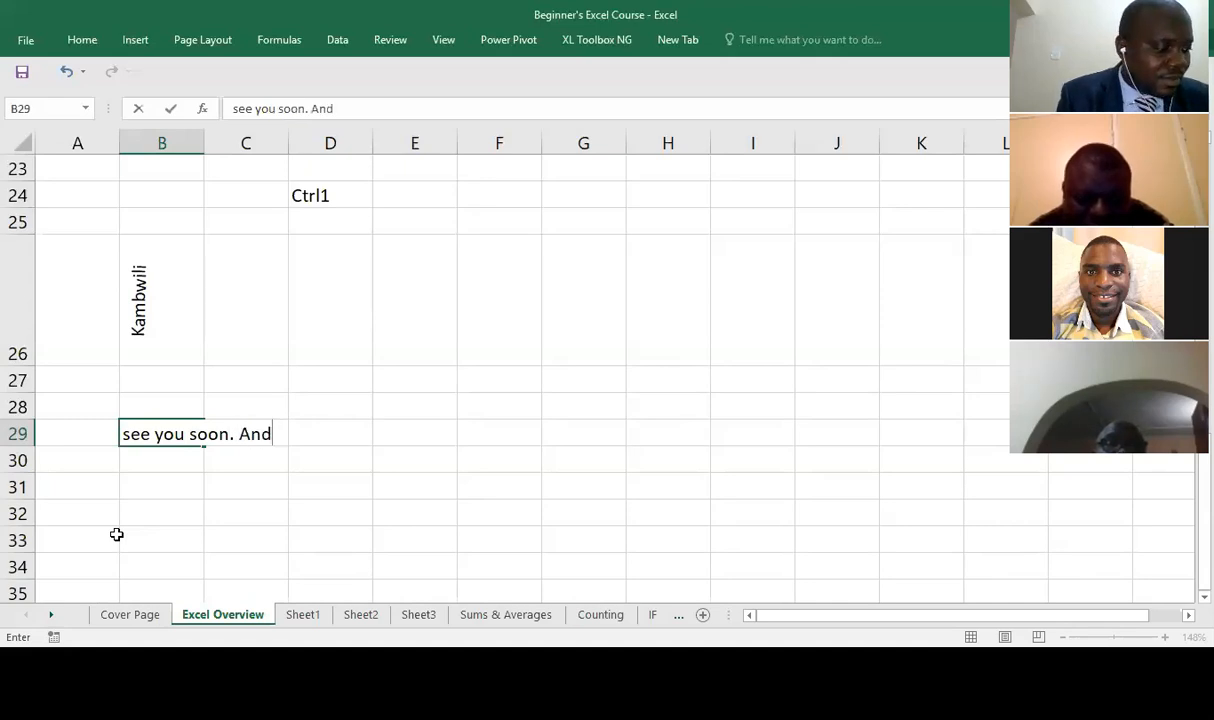
{"action": "type", "text": " if"}
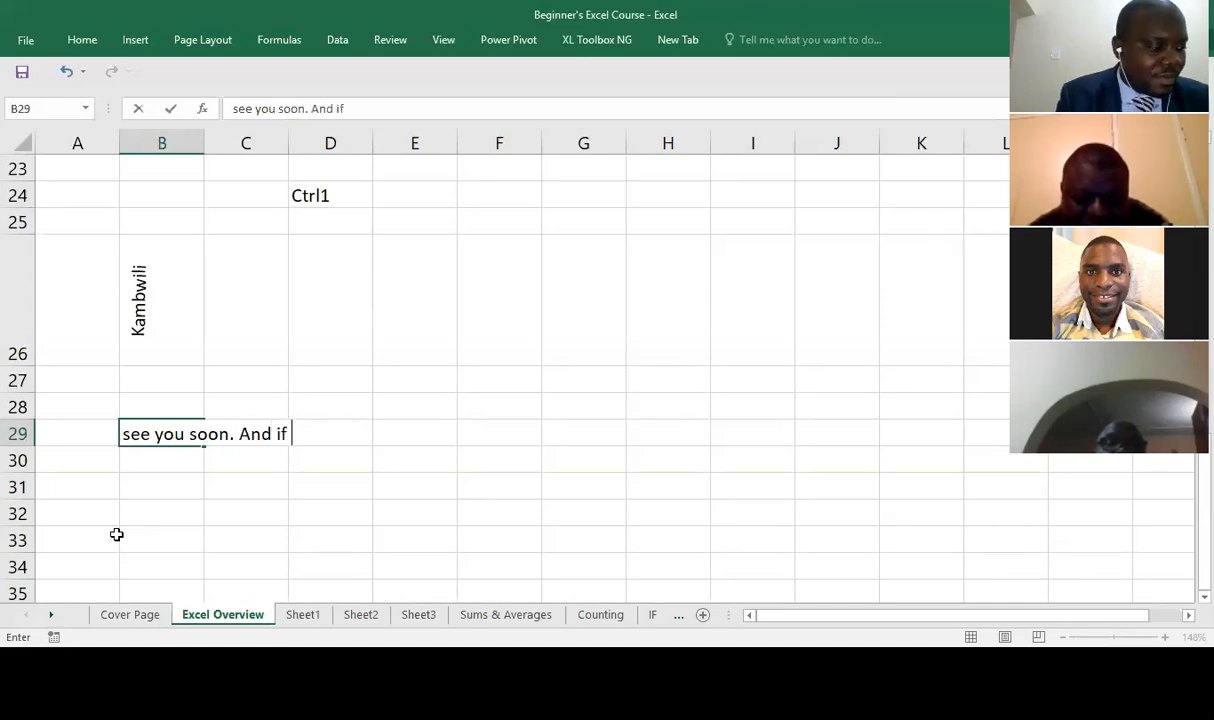
{"action": "type", "text": " I s"}
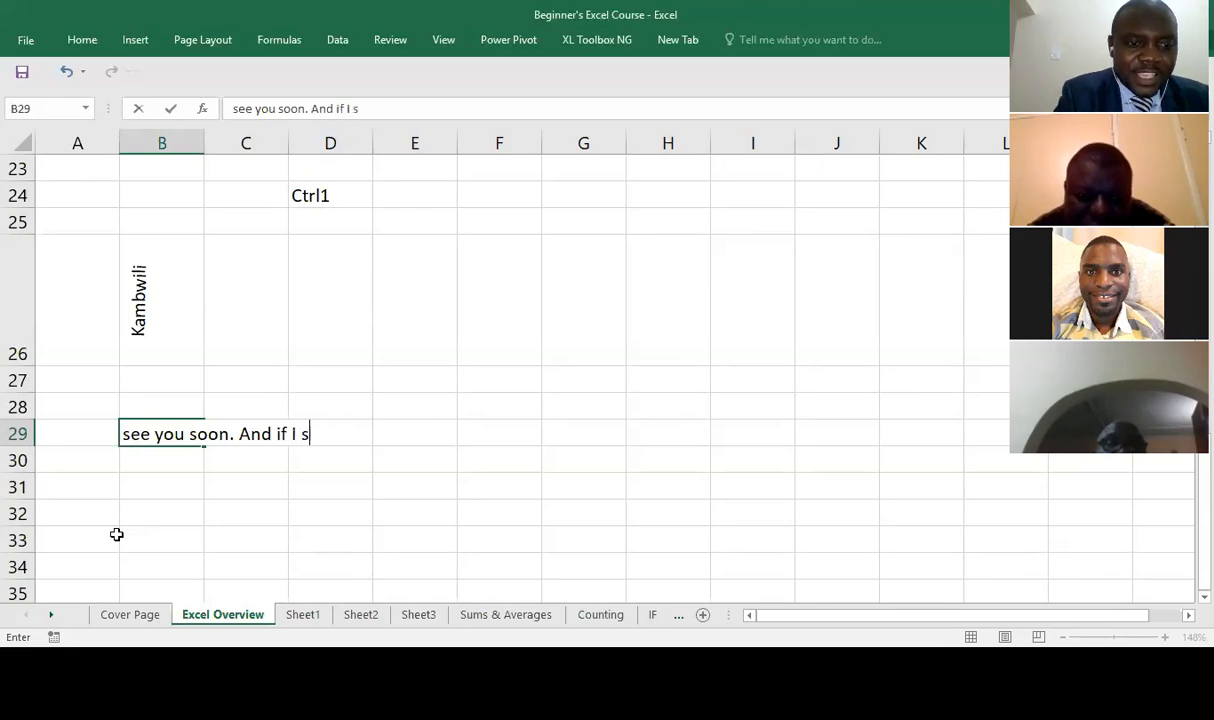
{"action": "type", "text": "ee you"}
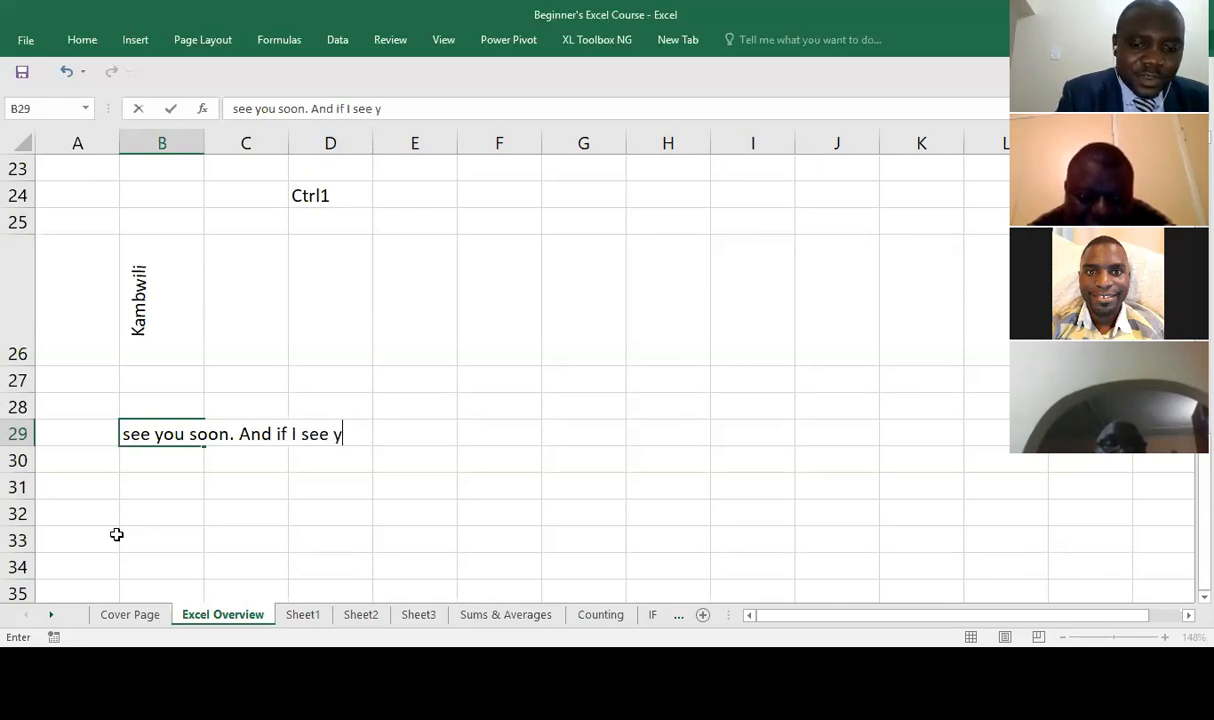
{"action": "type", "text": " no m"}
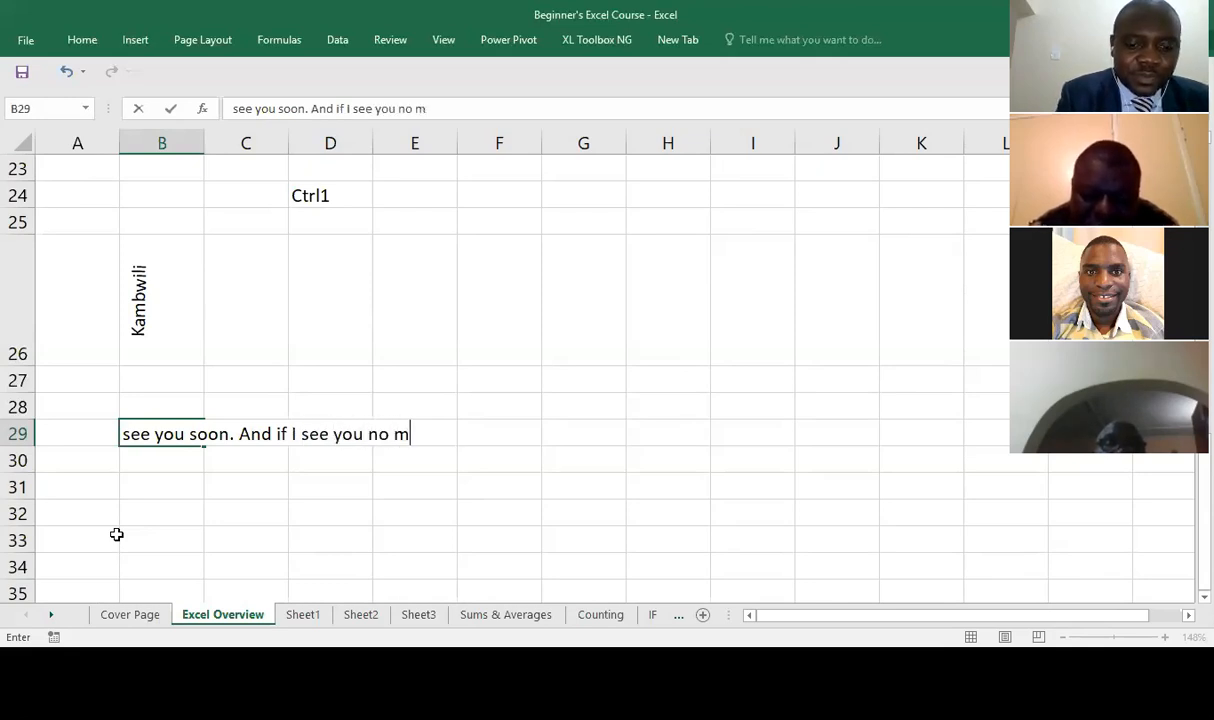
{"action": "type", "text": "ore"}
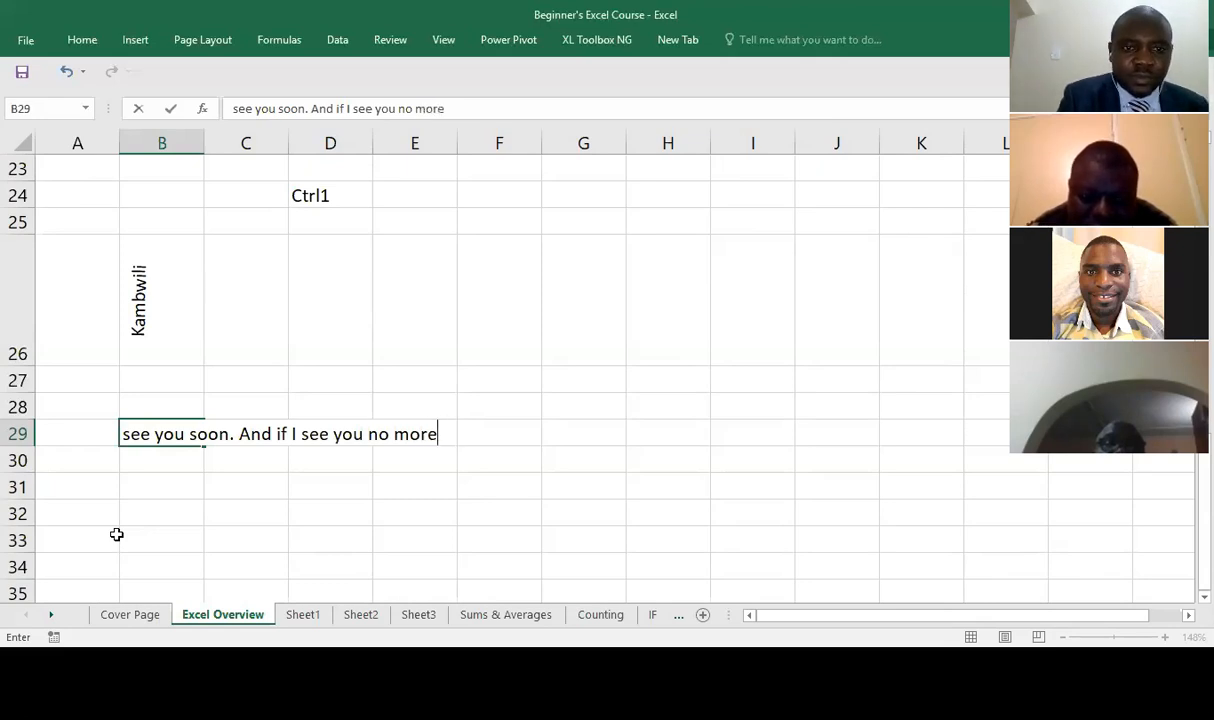
{"action": "left_click", "coordinate": [178, 501]}
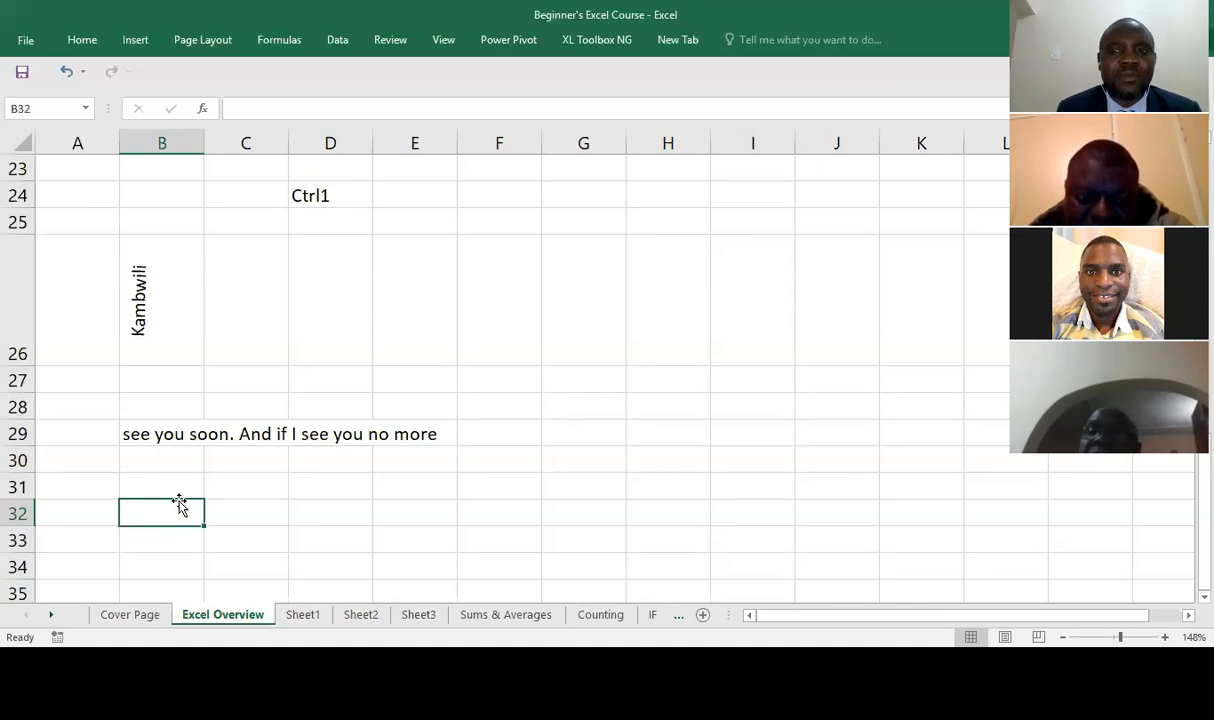
Merge and center the text across cells B29 and C29.
{"action": "left_click", "coordinate": [146, 432]}
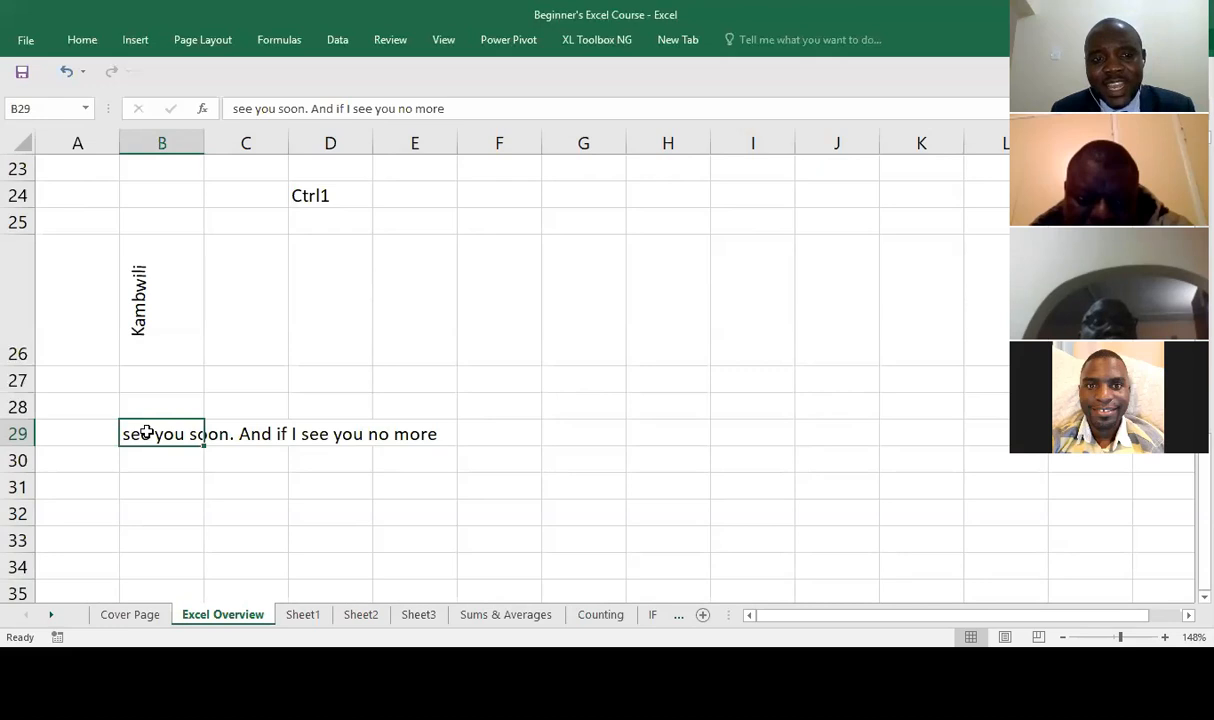
{"action": "key", "text": "shift+Right"}
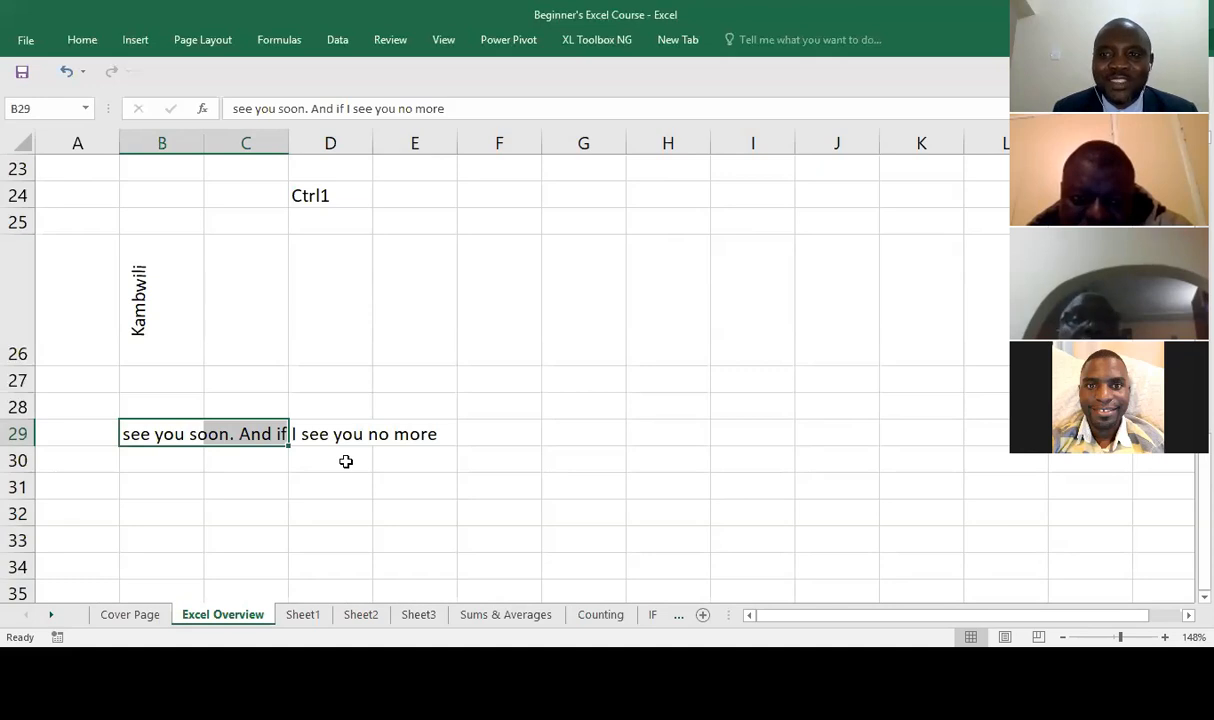
{"action": "left_click", "coordinate": [88, 41]}
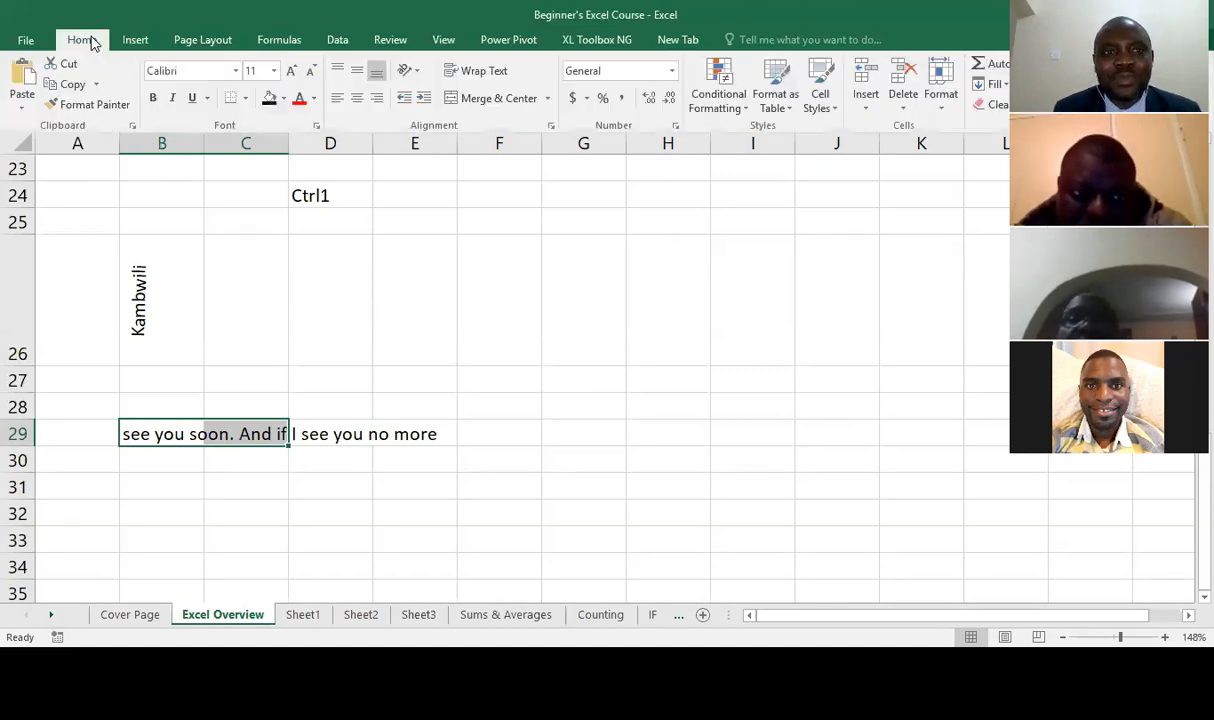
{"action": "left_click", "coordinate": [473, 99]}
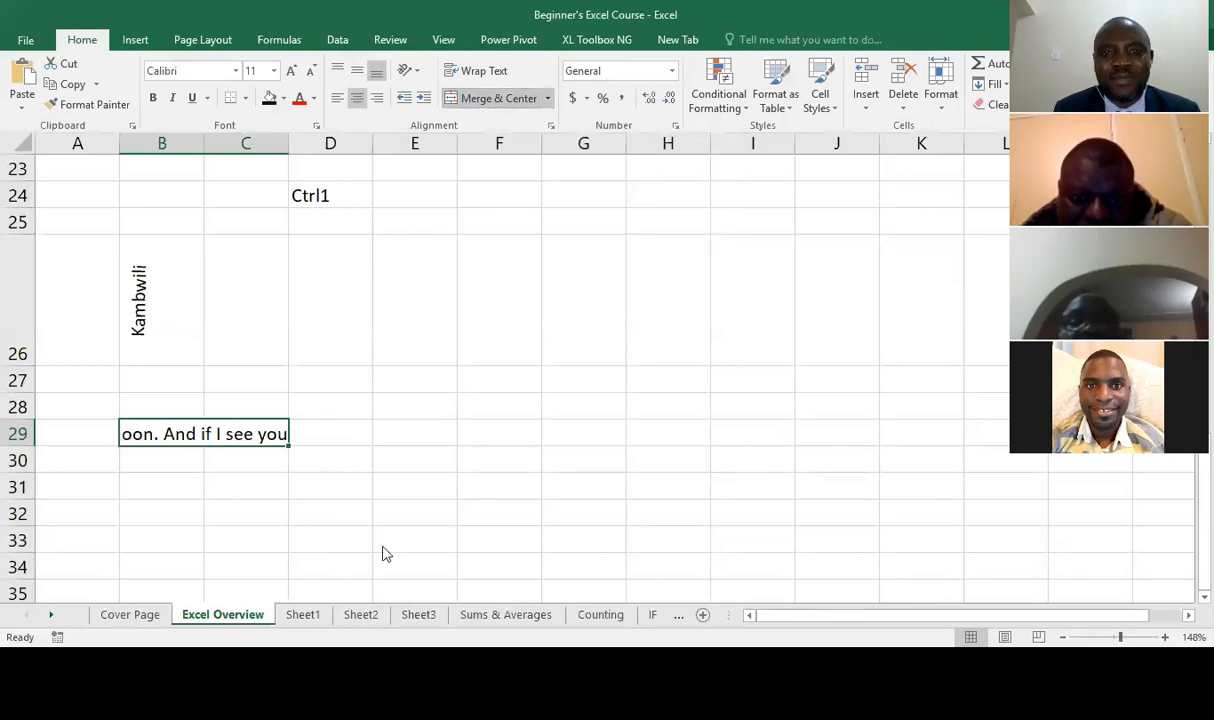
{"action": "left_click", "coordinate": [158, 500]}
{"action": "left_click", "coordinate": [152, 514]}
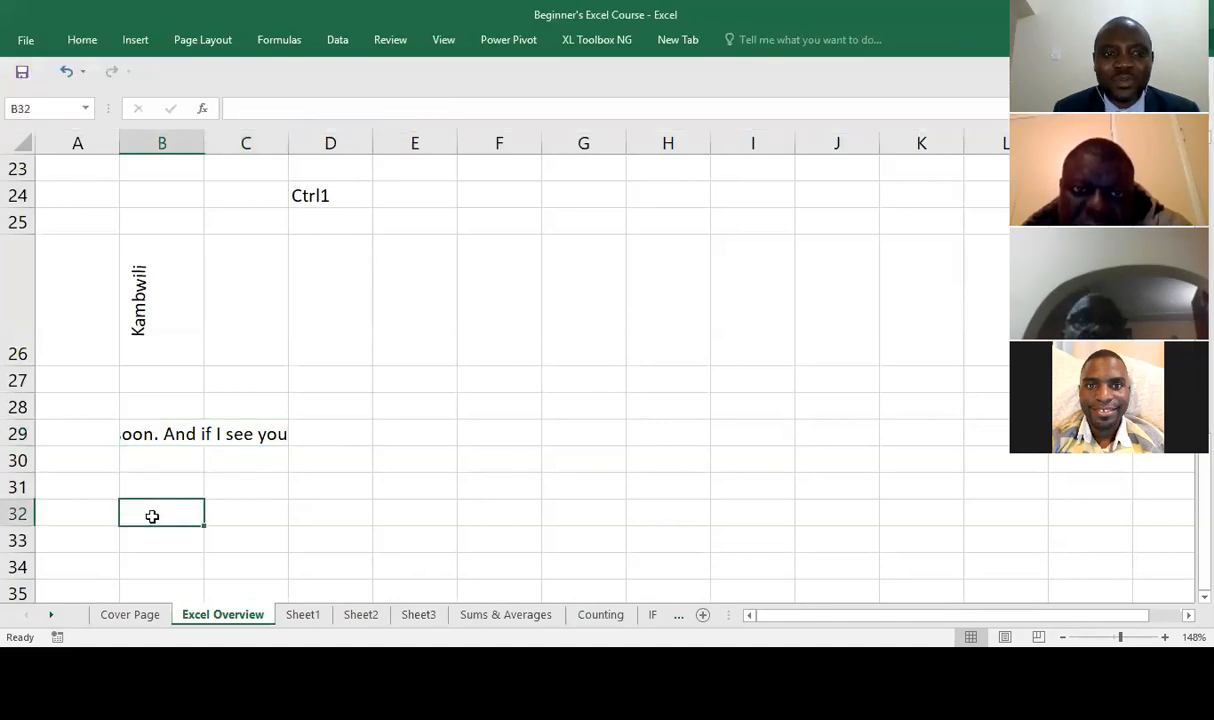
Increase the height of row 29 to make room for about two lines of text.
{"action": "left_click", "coordinate": [131, 431]}
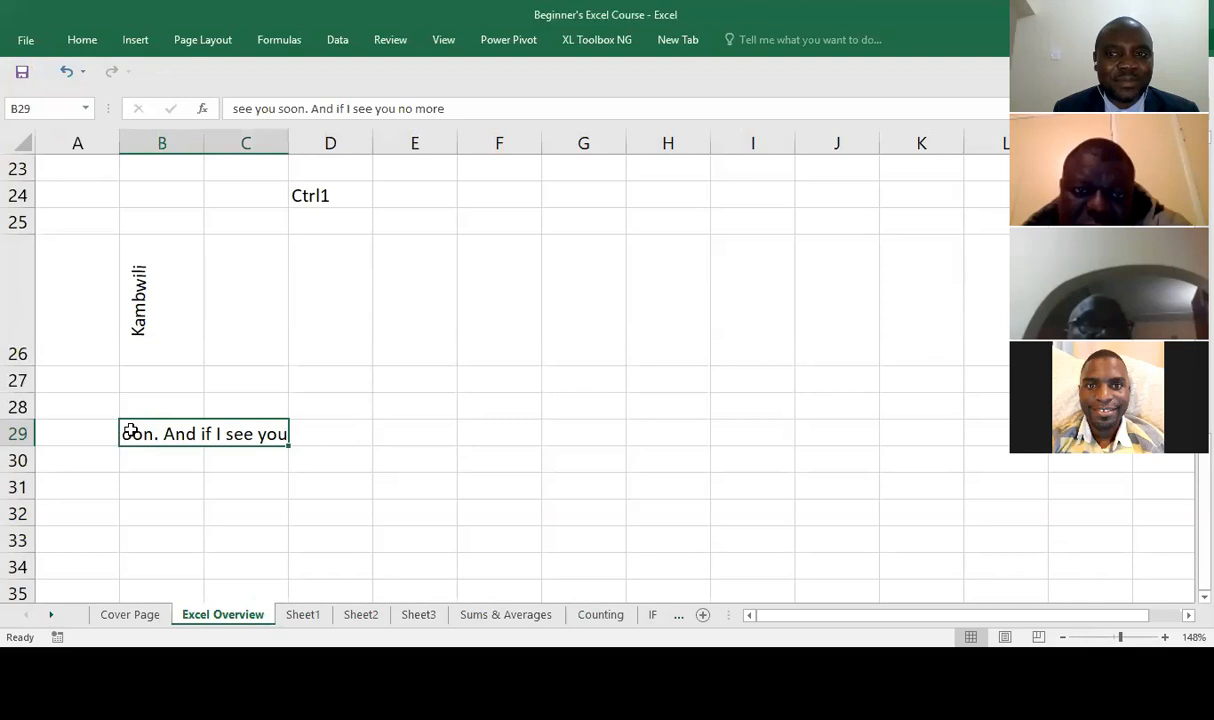
{"action": "left_click", "coordinate": [17, 433]}
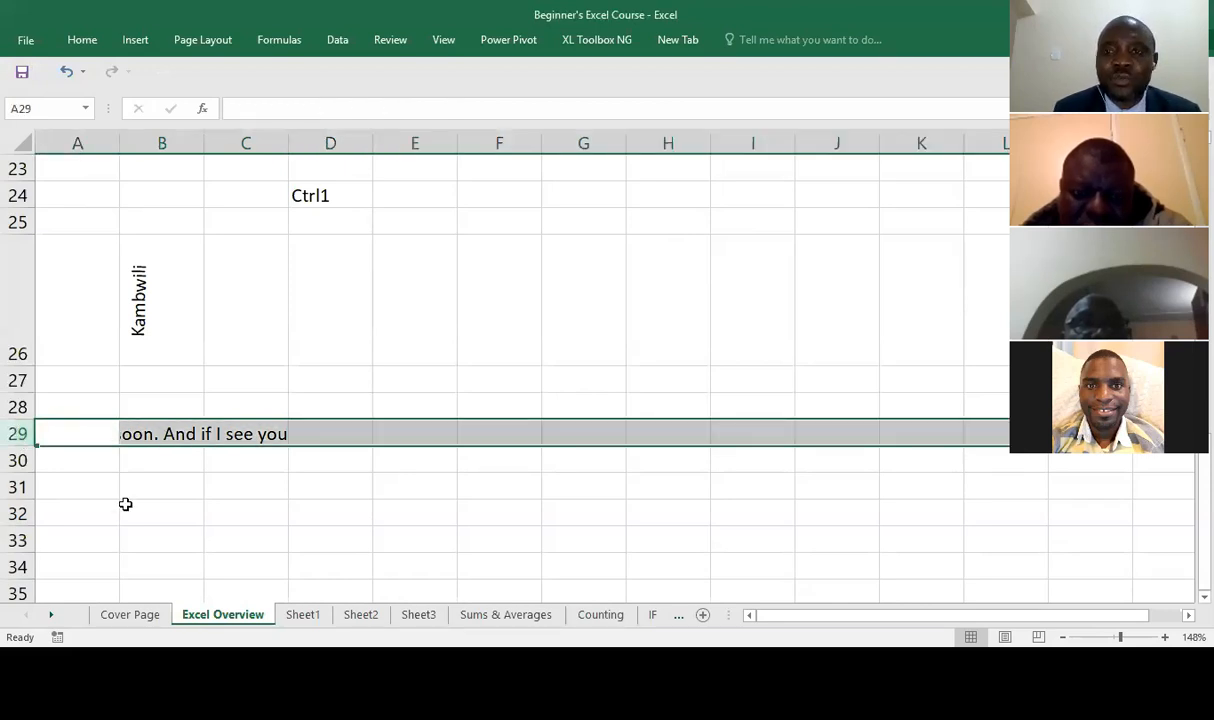
{"action": "right_click", "coordinate": [12, 433]}
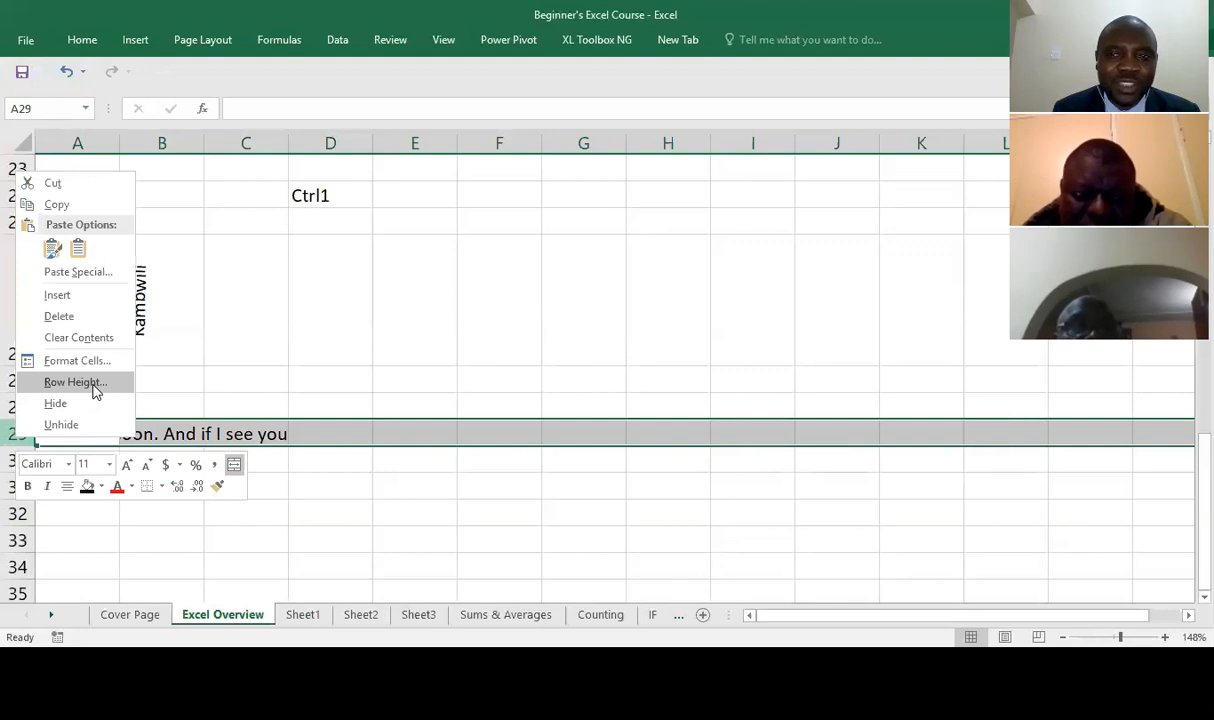
{"action": "left_click", "coordinate": [95, 392]}
{"action": "left_click", "coordinate": [150, 341]}
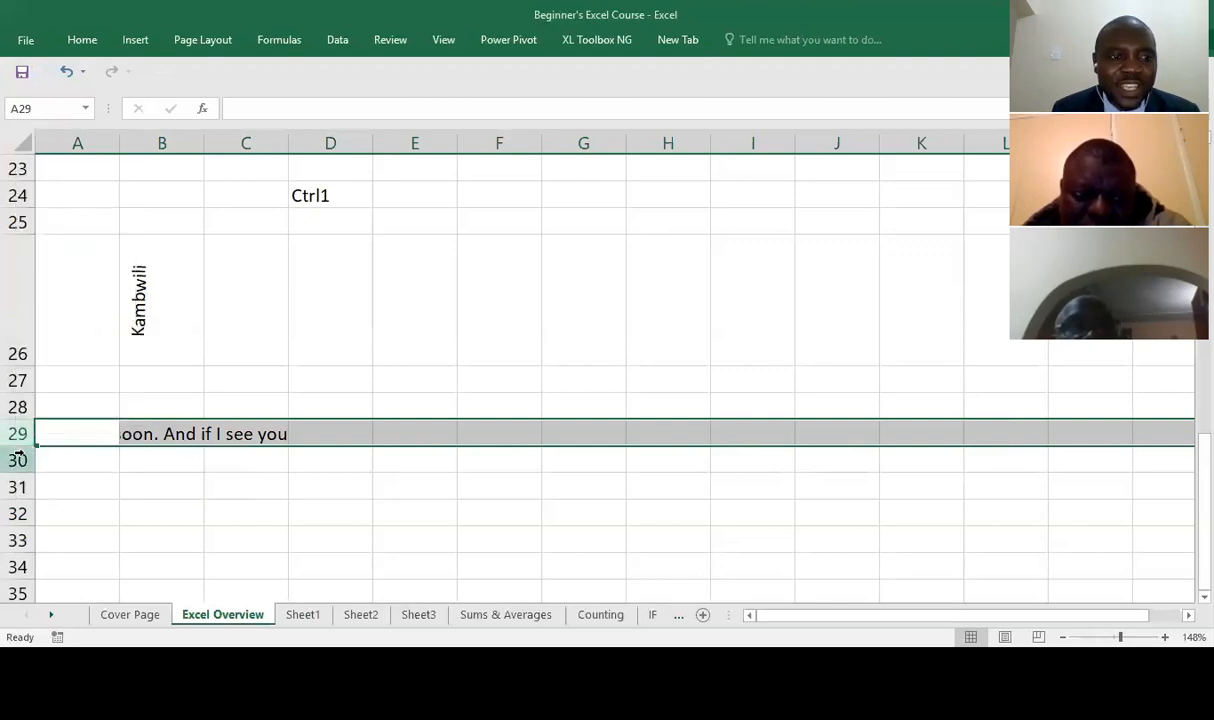
{"action": "left_click_drag", "start_coordinate": [22, 443], "coordinate": [23, 479]}
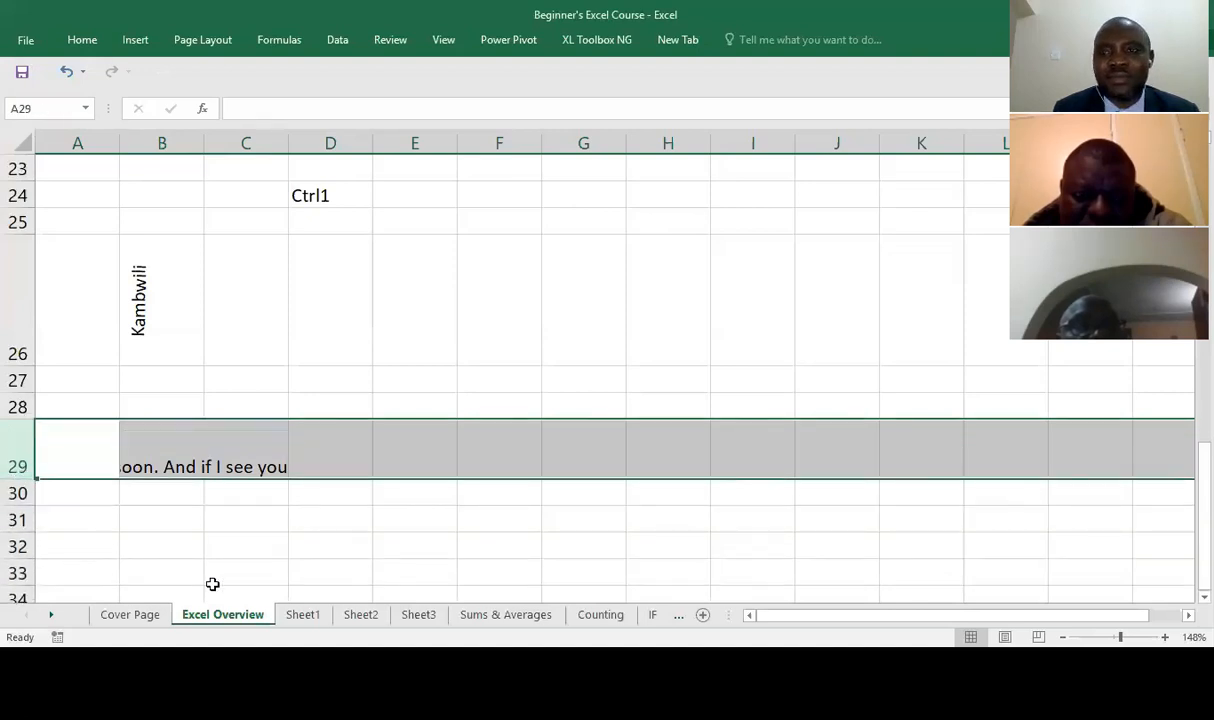
Examine the alignment and text control settings of the merged cell B29 in the cell formatting options.
{"action": "left_click", "coordinate": [162, 462]}
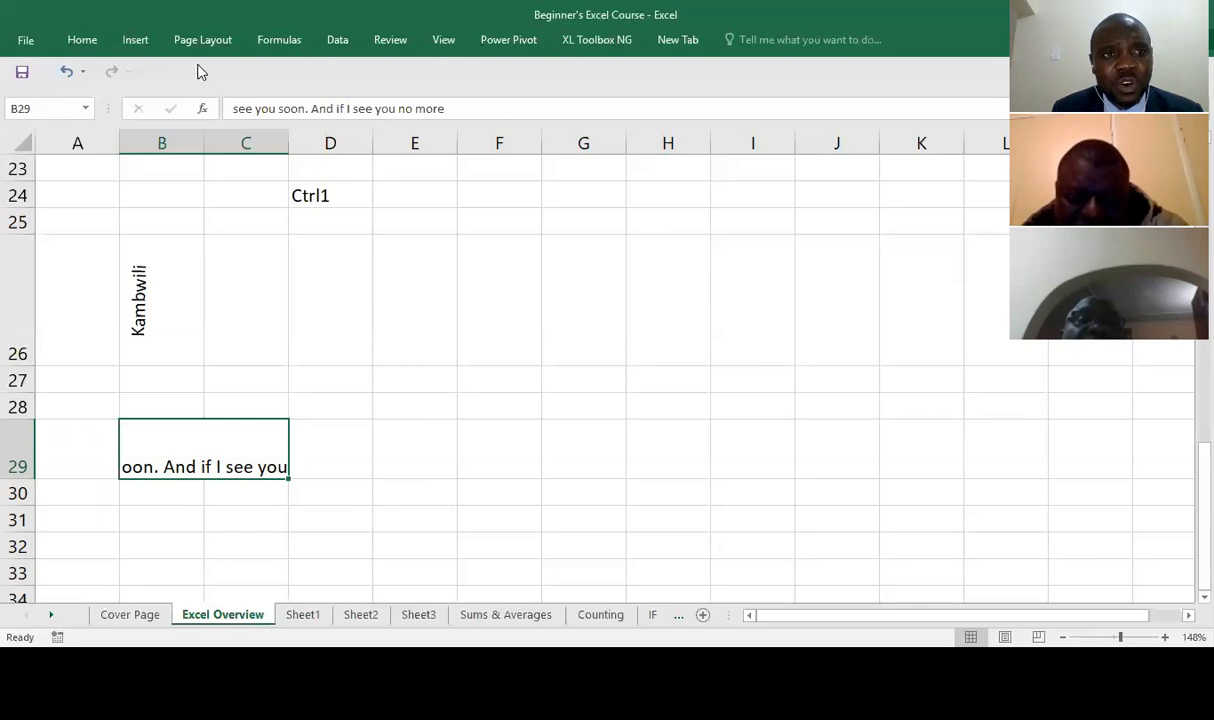
{"action": "left_click", "coordinate": [86, 41]}
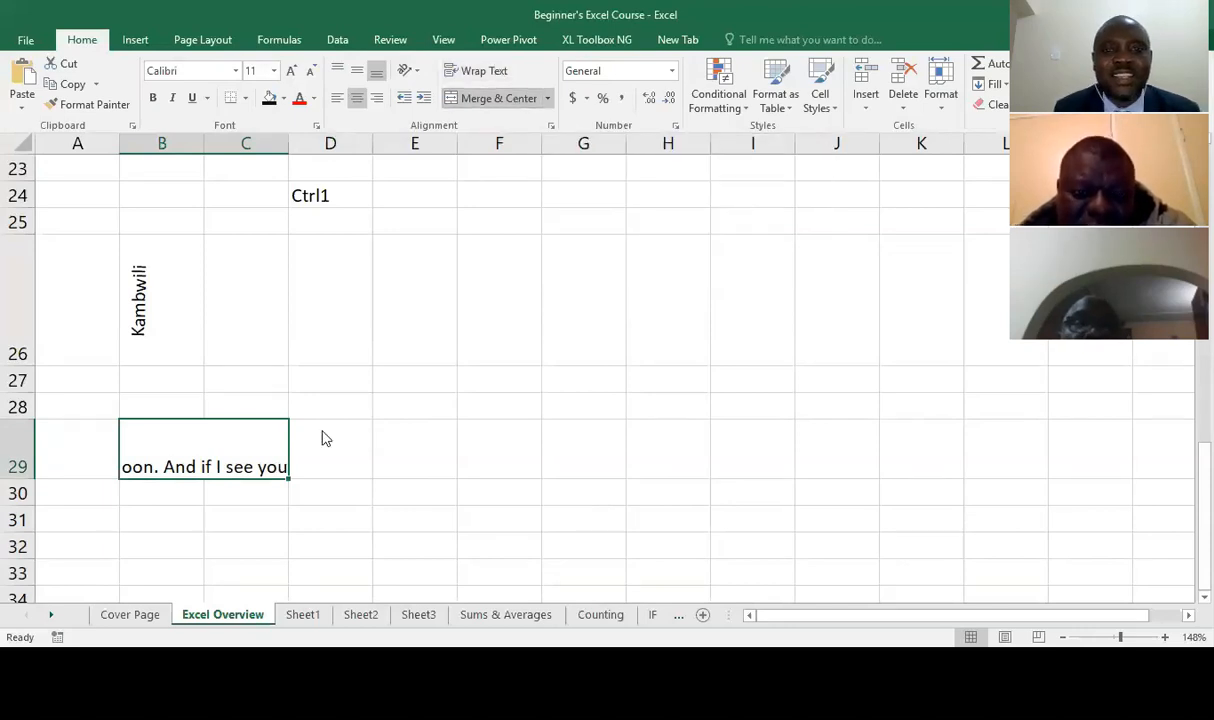
{"action": "key", "text": "ctrl+1"}
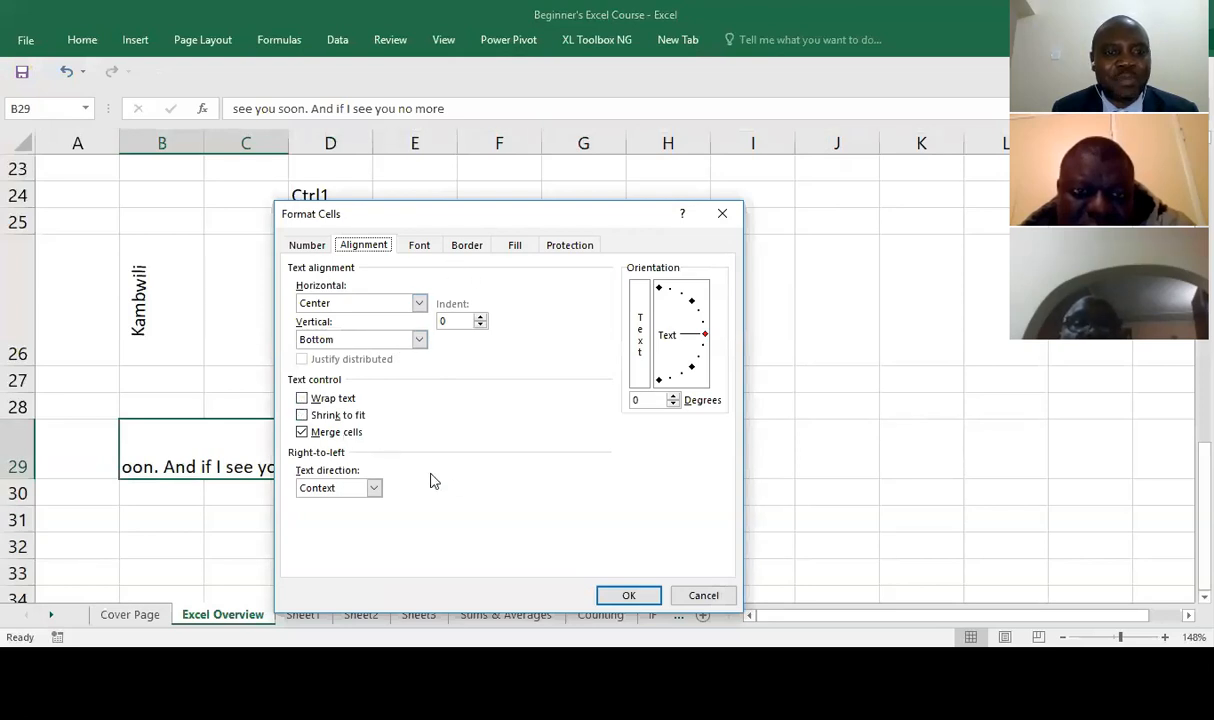
{"action": "left_click", "coordinate": [629, 596]}
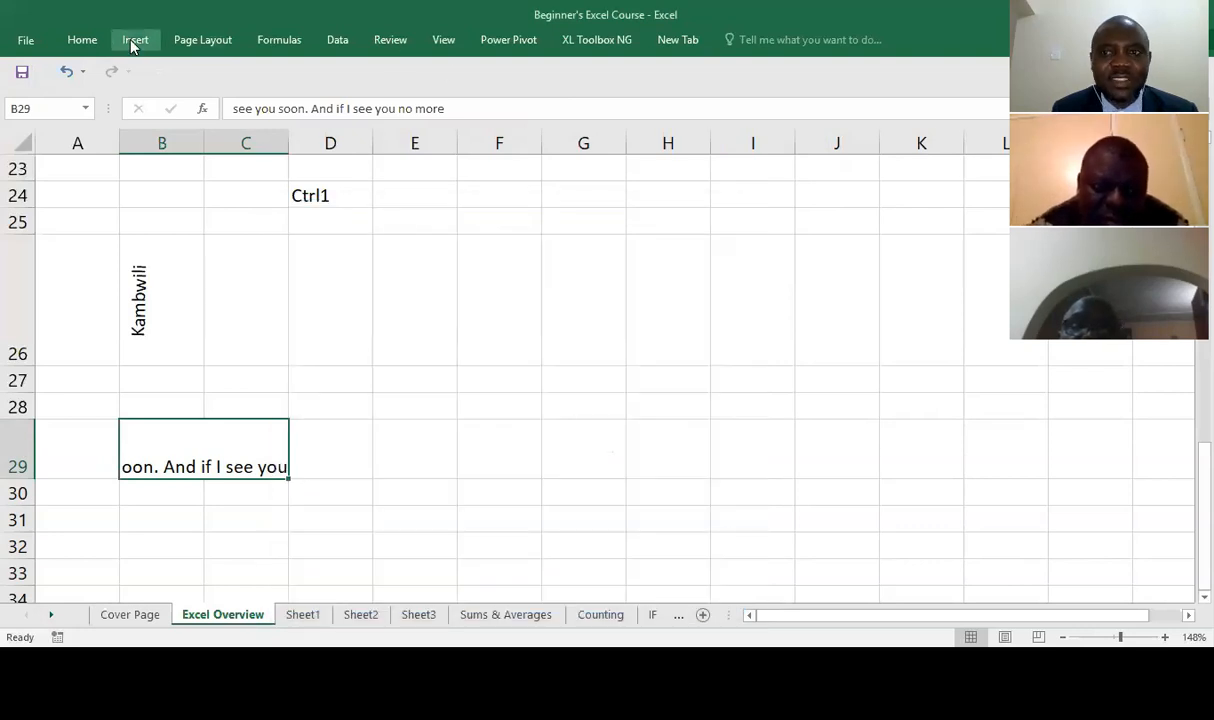
Wrap the text in the merged cell B29, collapse the ribbon and select an empty cell below.
{"action": "left_click", "coordinate": [80, 40]}
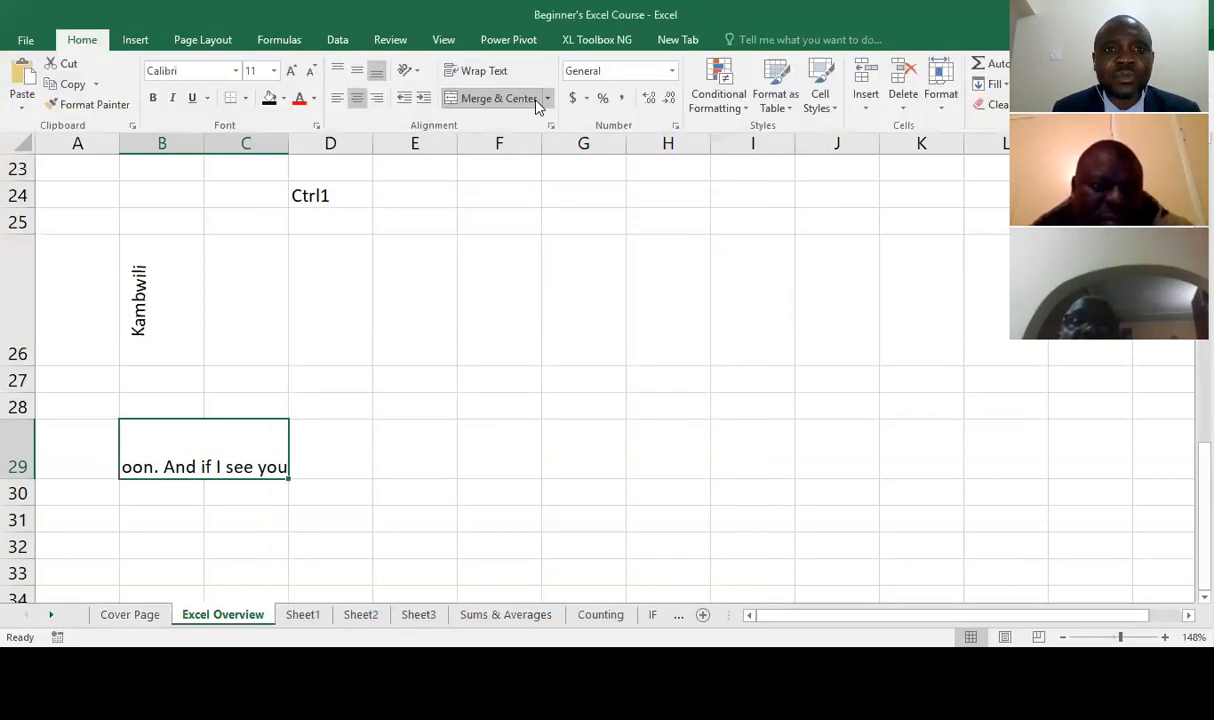
{"action": "left_click", "coordinate": [487, 77]}
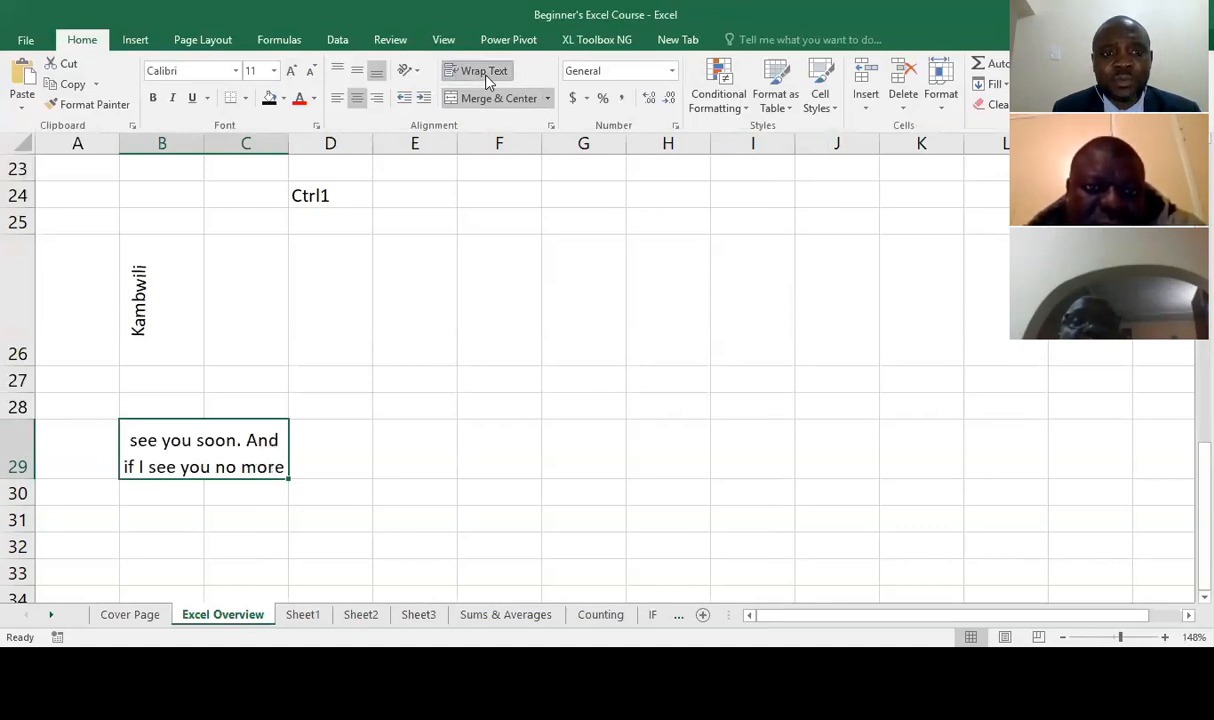
{"action": "left_click", "coordinate": [487, 77]}
{"action": "left_click", "coordinate": [487, 77]}
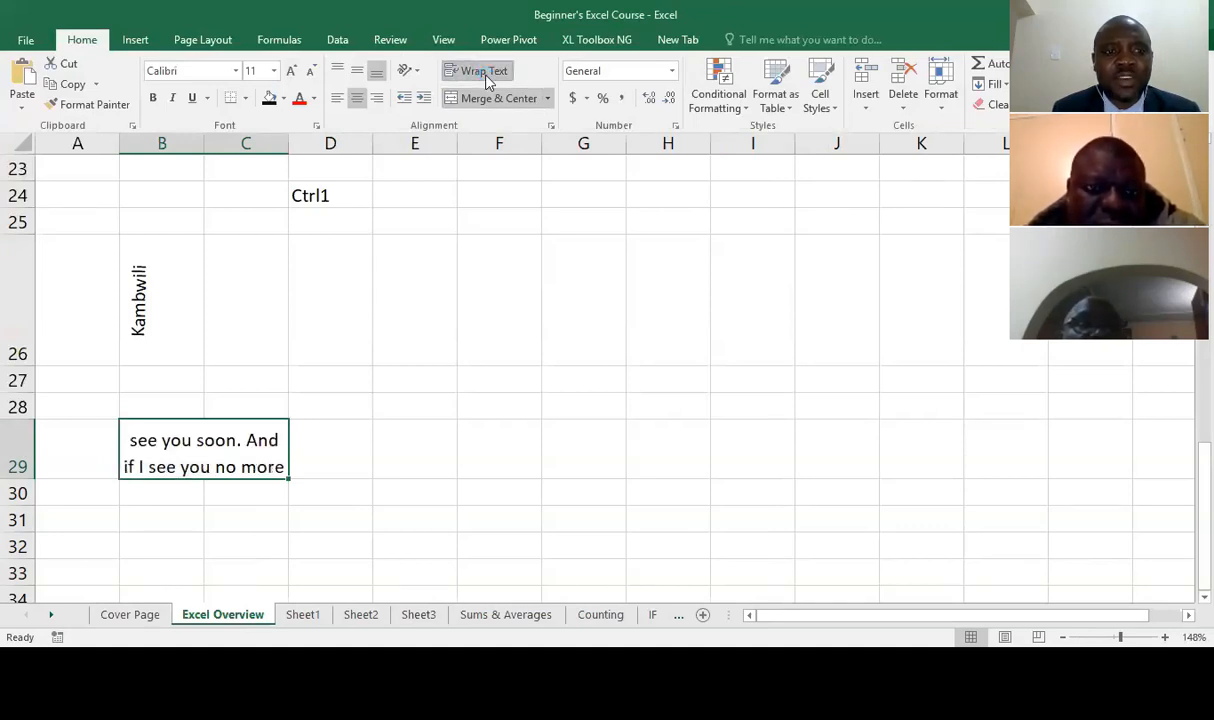
{"action": "key", "text": "ctrl+F1"}
{"action": "left_click", "coordinate": [184, 521]}
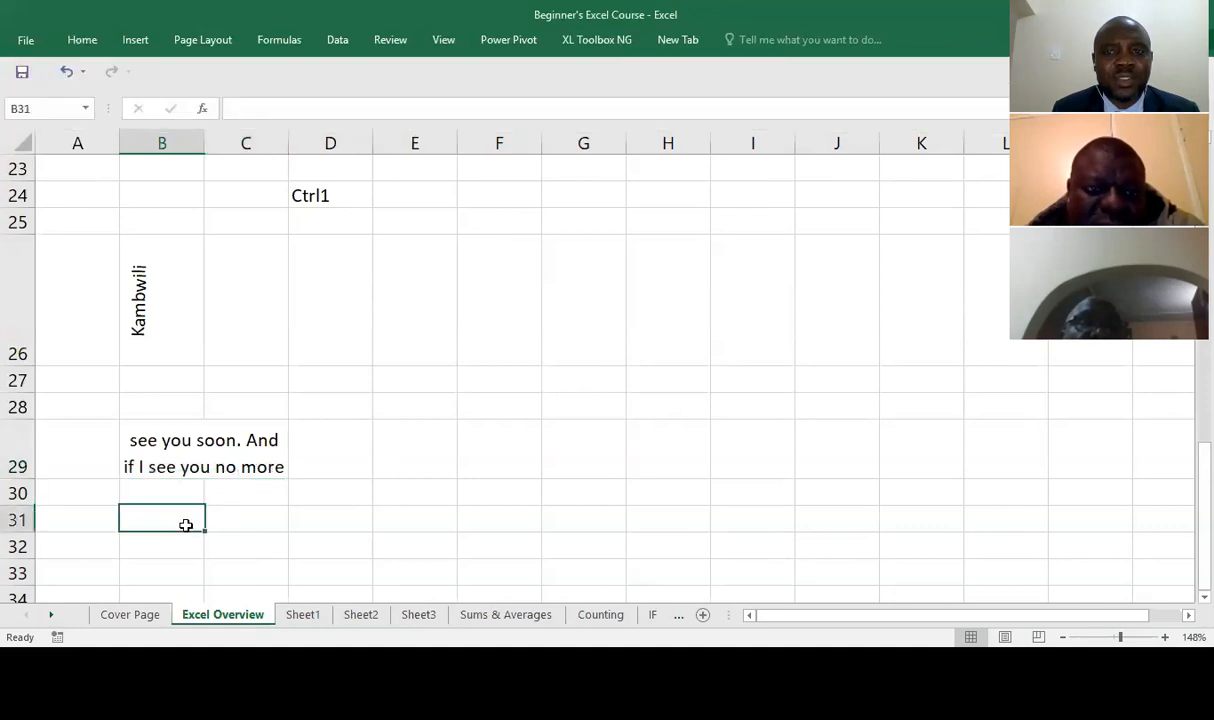
{"action": "left_click", "coordinate": [194, 550]}
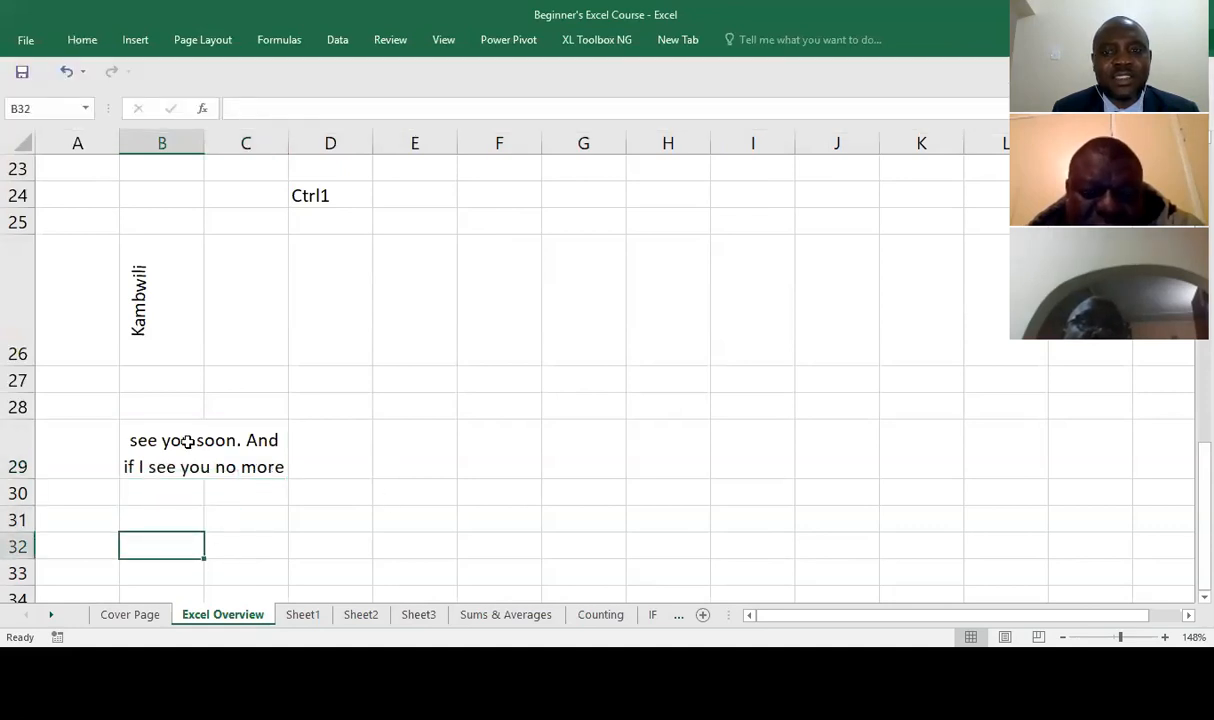
Return to the topic list and review its entries from Zoom in D9 down to Alignments in D12.
{"action": "left_click", "coordinate": [178, 432]}
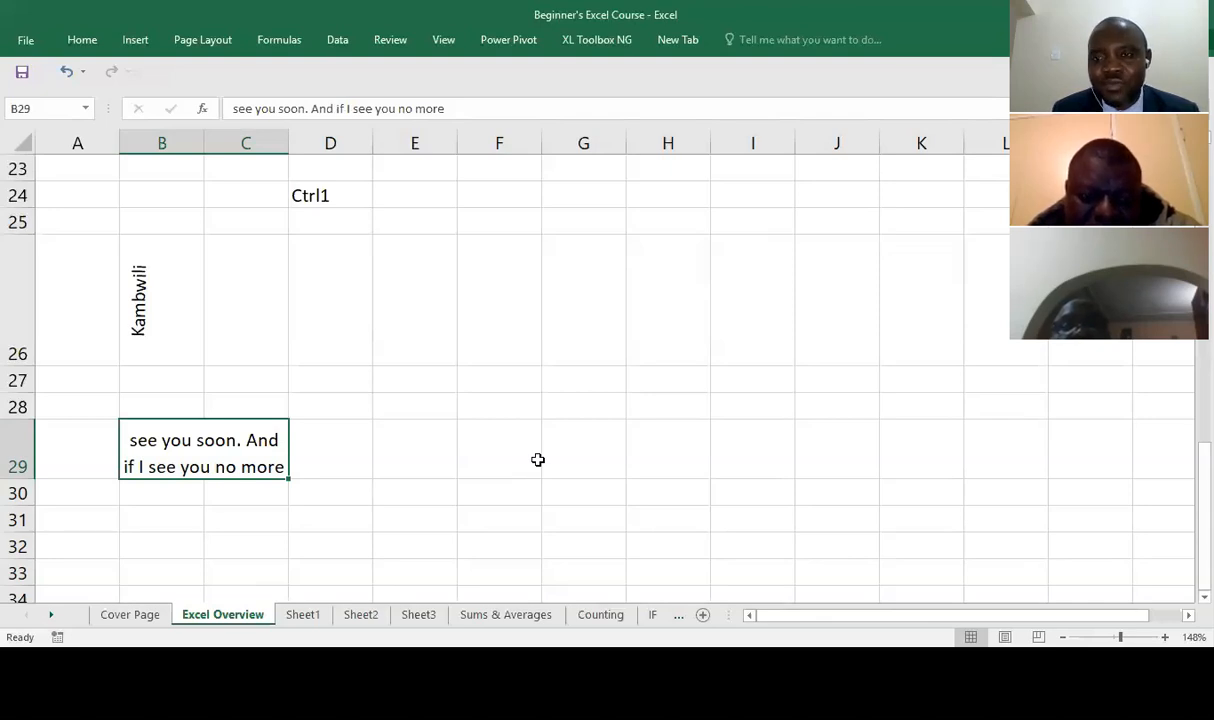
{"action": "key", "text": "Up"}
{"action": "key", "text": "Up"}
{"action": "key", "text": "Up"}
{"action": "key", "text": "Up"}
{"action": "key", "text": "Up"}
{"action": "key", "text": "Up"}
{"action": "key", "text": "Up"}
{"action": "key", "text": "Up"}
{"action": "key", "text": "Up"}
{"action": "key", "text": "Up"}
{"action": "key", "text": "Up"}
{"action": "key", "text": "Up"}
{"action": "key", "text": "Up"}
{"action": "key", "text": "Up"}
{"action": "key", "text": "Up"}
{"action": "key", "text": "Up"}
{"action": "key", "text": "Up"}
{"action": "key", "text": "Up"}
{"action": "key", "text": "Up"}
{"action": "key", "text": "Up"}
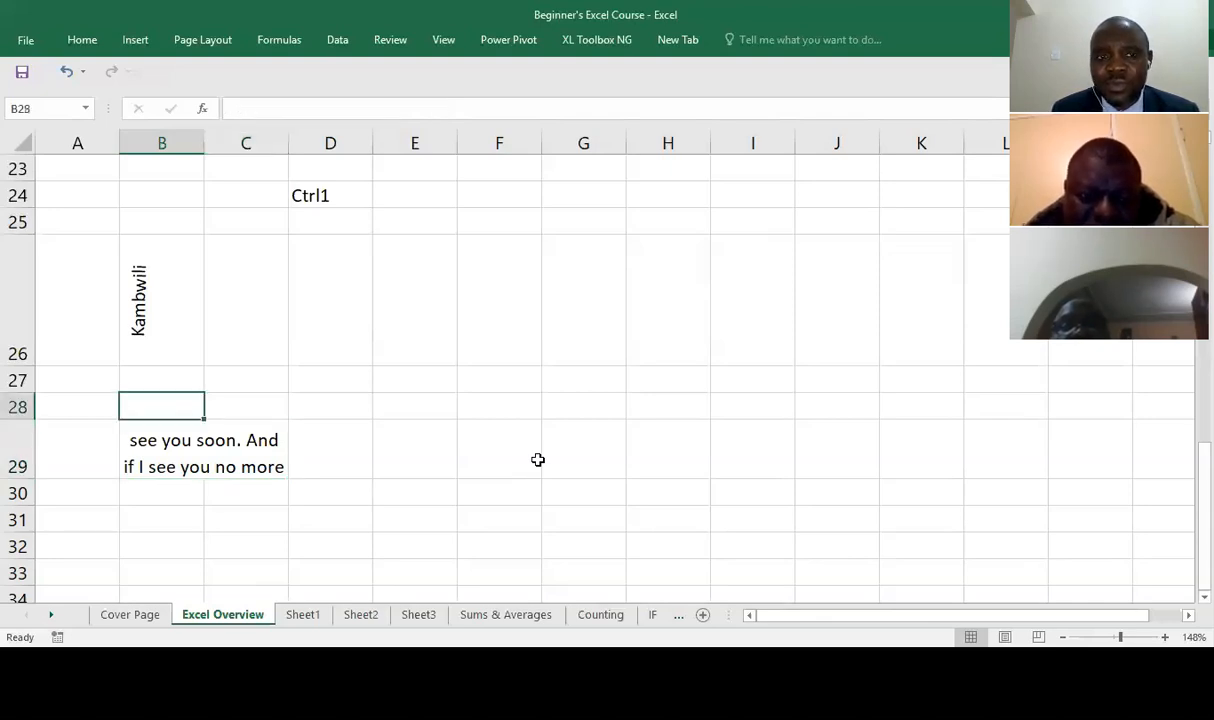
{"action": "key", "text": "Up"}
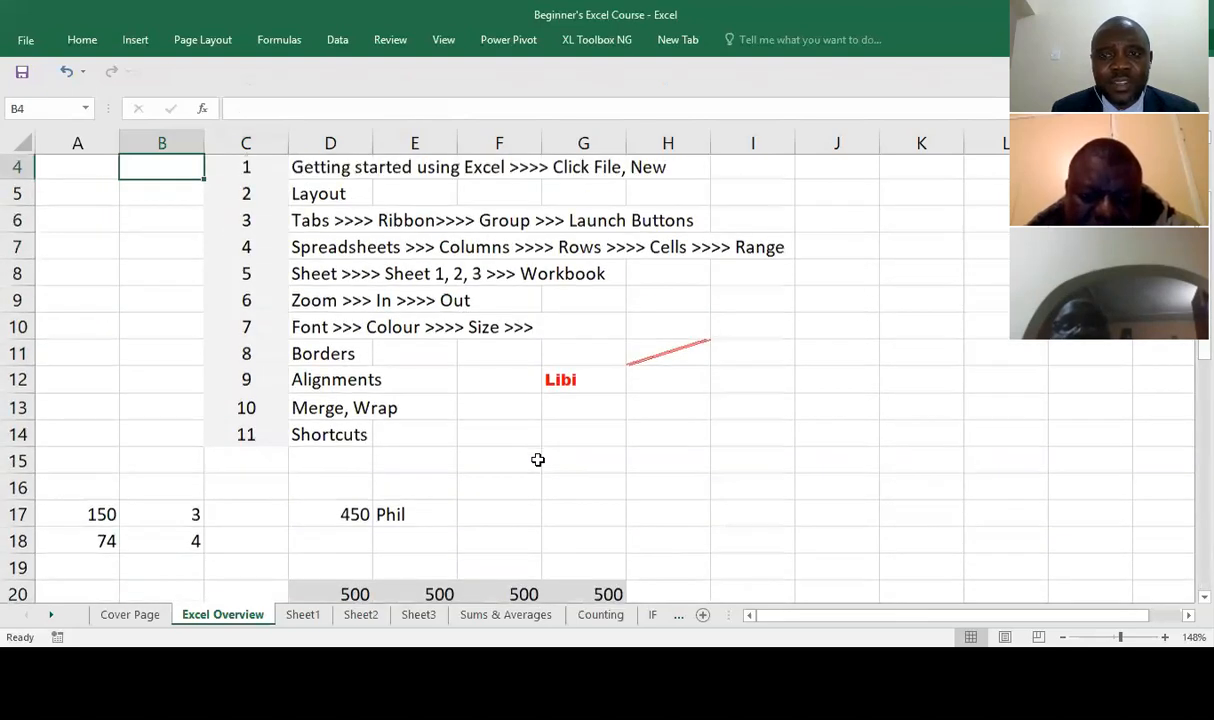
{"action": "key", "text": "Up"}
{"action": "key", "text": "Down"}
{"action": "key", "text": "Down"}
{"action": "key", "text": "Down"}
{"action": "key", "text": "Down"}
{"action": "key", "text": "Down"}
{"action": "key", "text": "Down"}
{"action": "key", "text": "Right"}
{"action": "key", "text": "Right"}
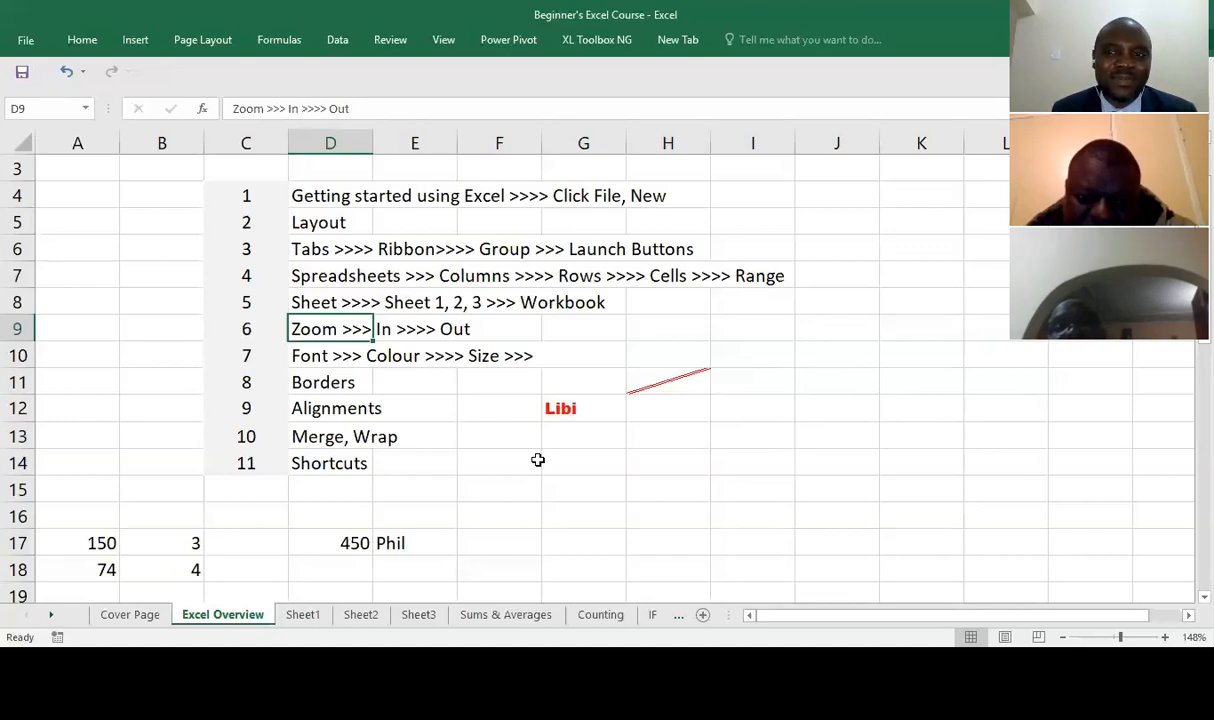
{"action": "key", "text": "Down"}
{"action": "key", "text": "Down"}
{"action": "key", "text": "Down"}
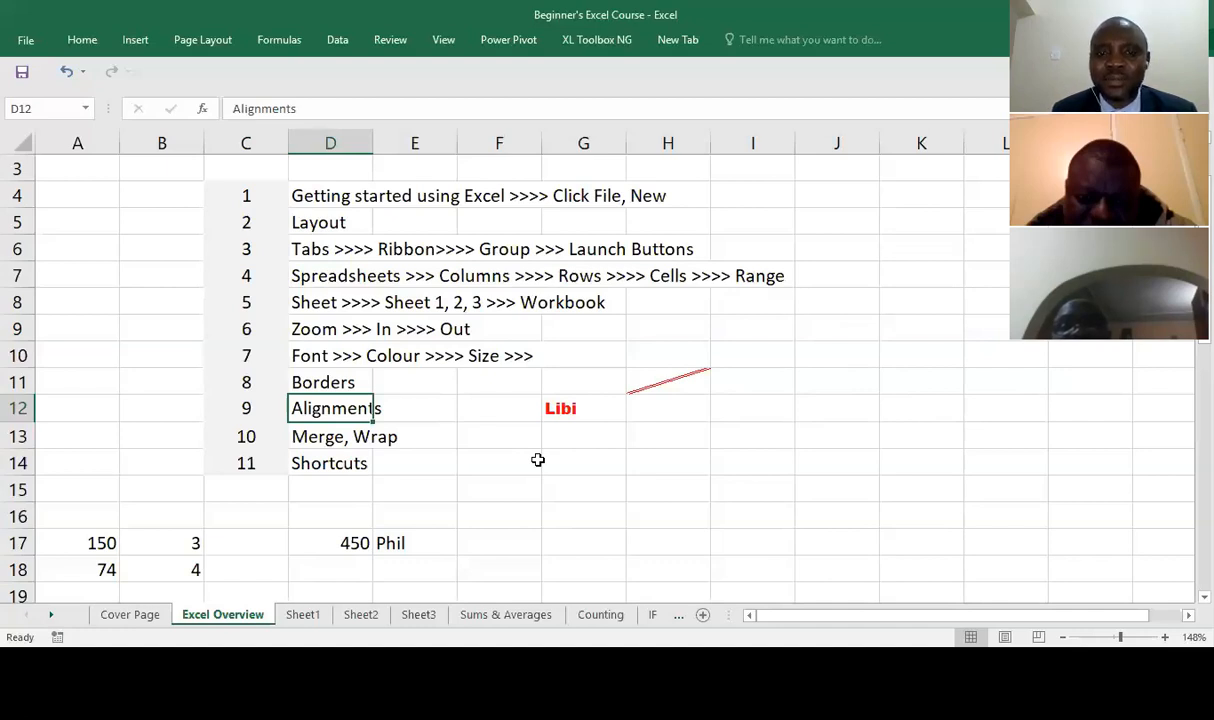
Go to the Shortcuts entry in D14, try creating a new blank workbook and return to the topic list at D10.
{"action": "key", "text": "Down"}
{"action": "key", "text": "Down"}
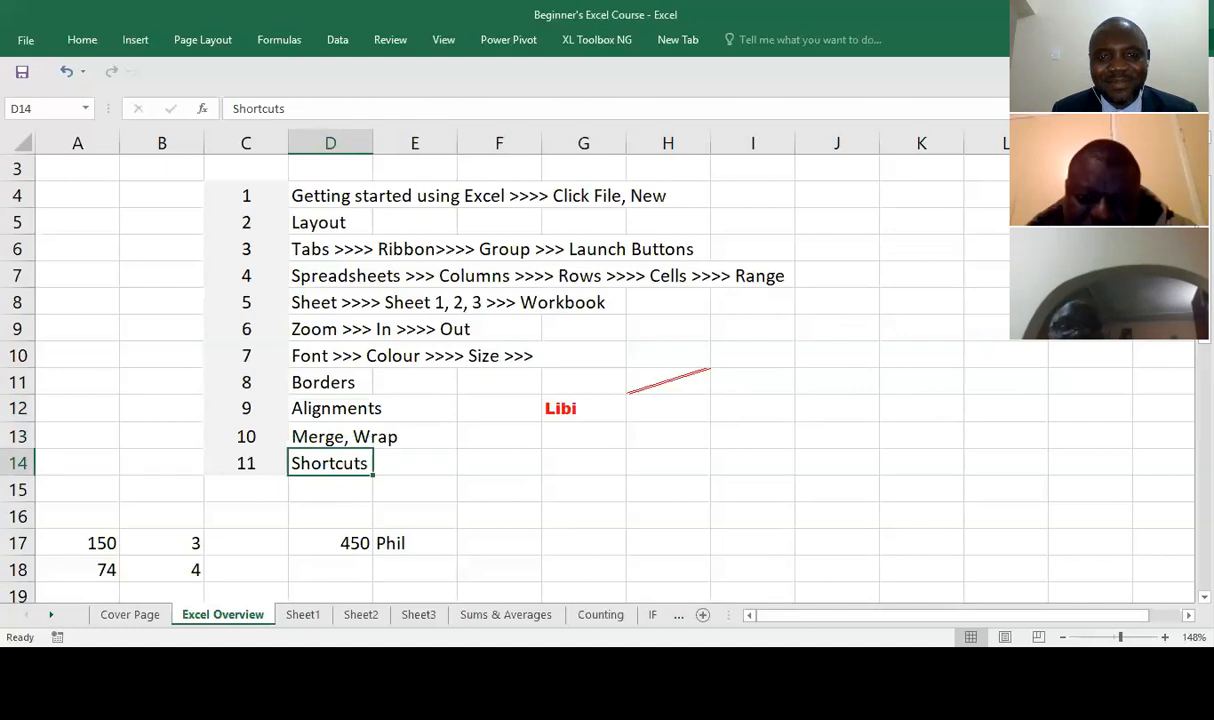
{"action": "key", "text": "ctrl+n"}
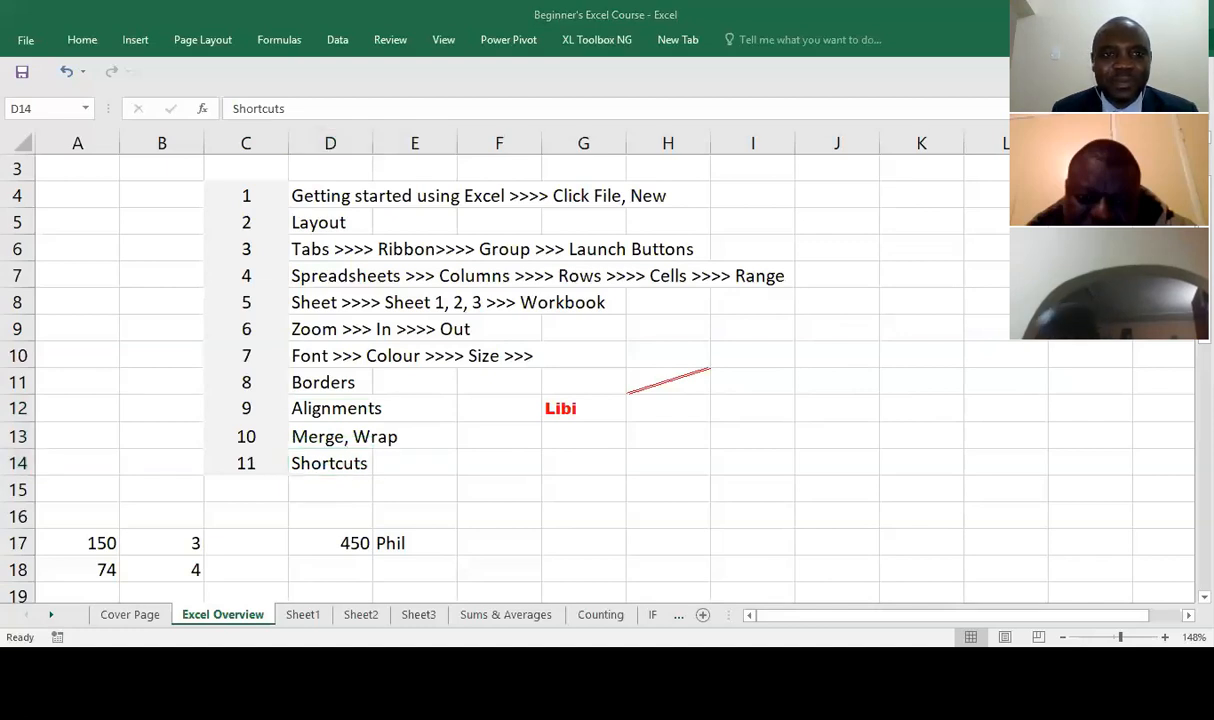
{"action": "left_click", "coordinate": [314, 366]}
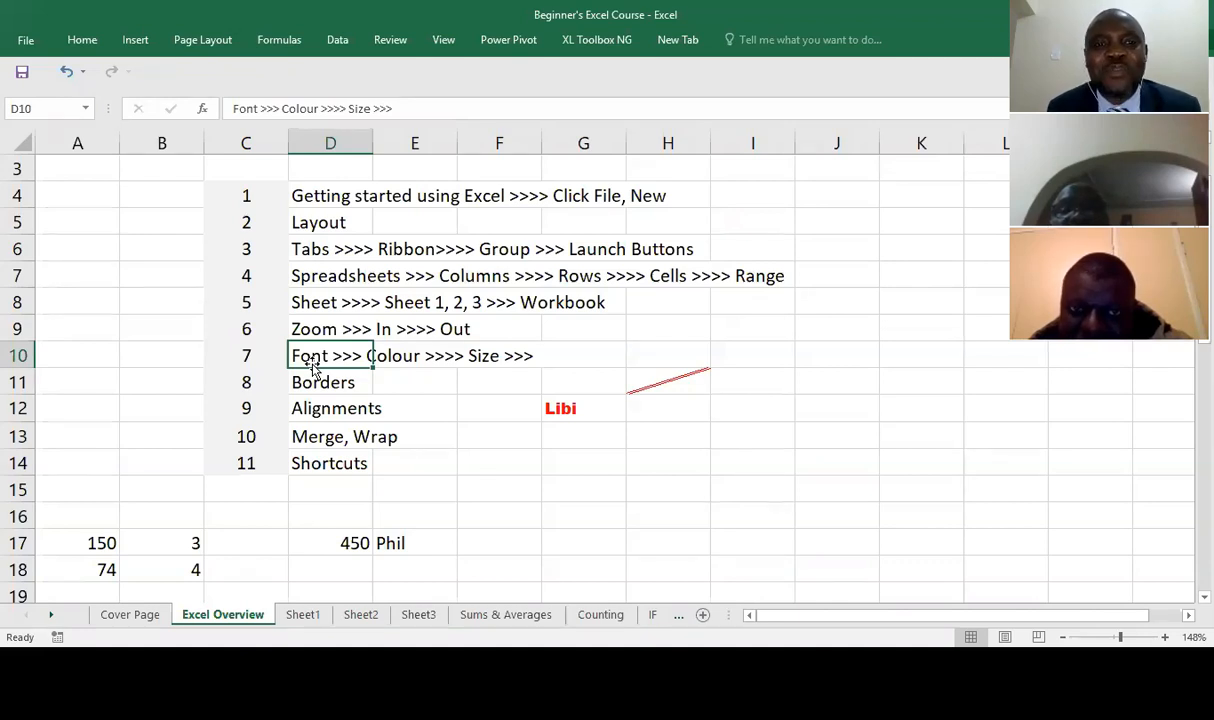
From empty cell B10, hide the worksheet's gridlines and show them again.
{"action": "left_click", "coordinate": [189, 347]}
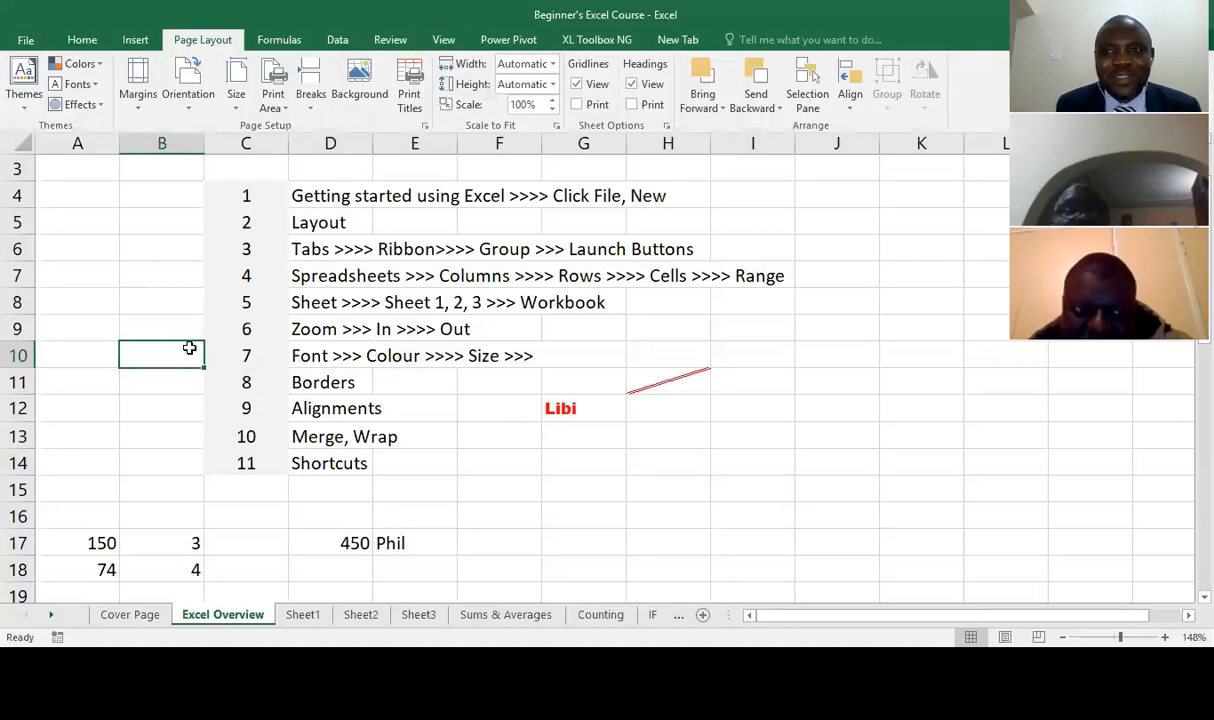
{"action": "key", "text": "v"}
{"action": "key", "text": "g"}
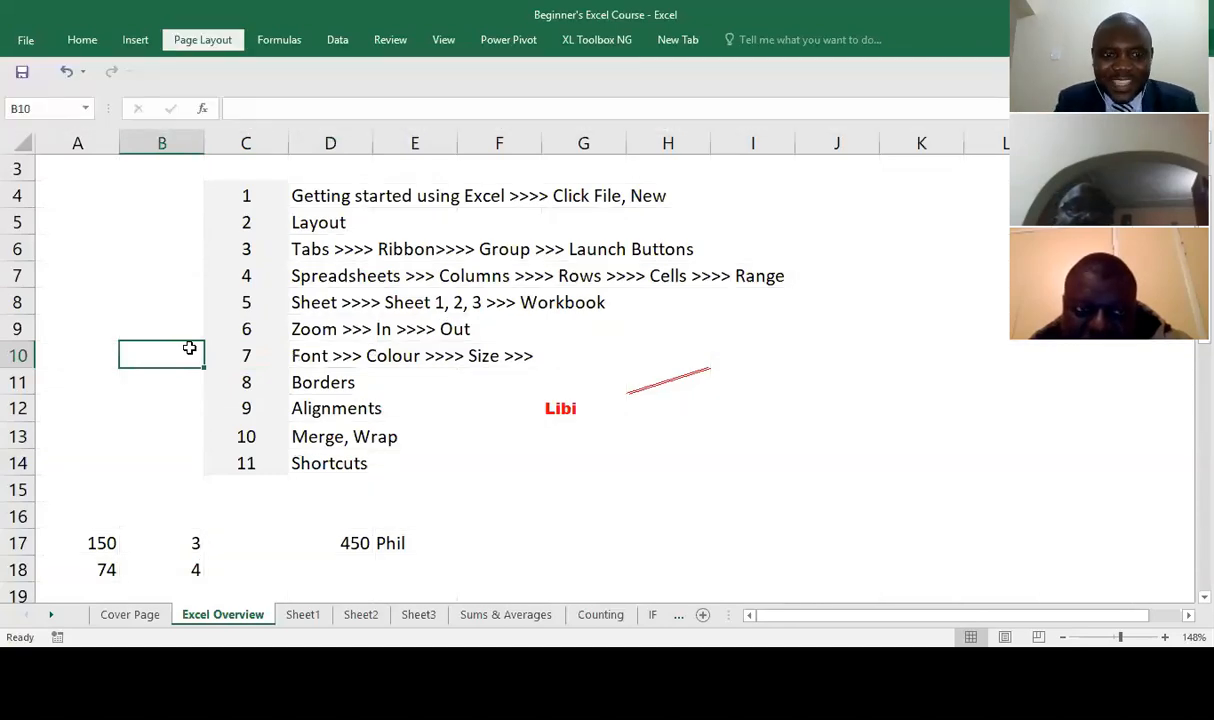
{"action": "key", "text": "alt+p"}
{"action": "key", "text": "v"}
{"action": "key", "text": "g"}
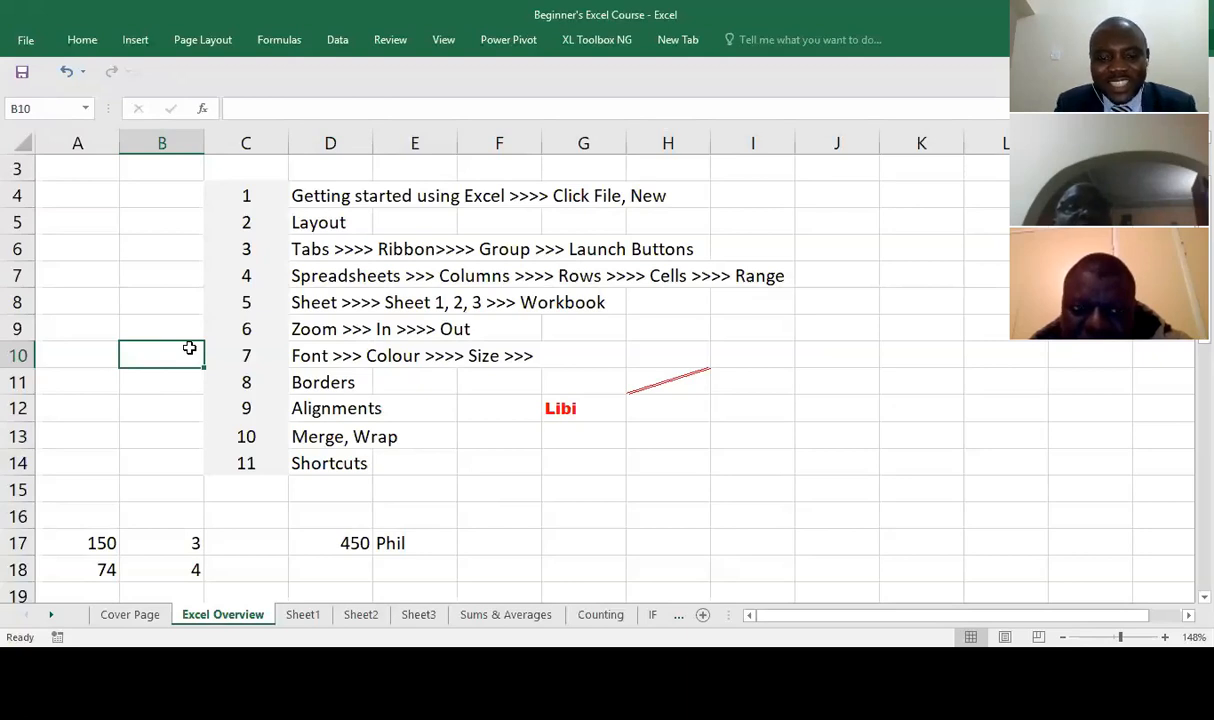
Display the shortcut key tips for the page layout commands to examine the letters assigned to each option.
{"action": "key", "text": "alt+p"}
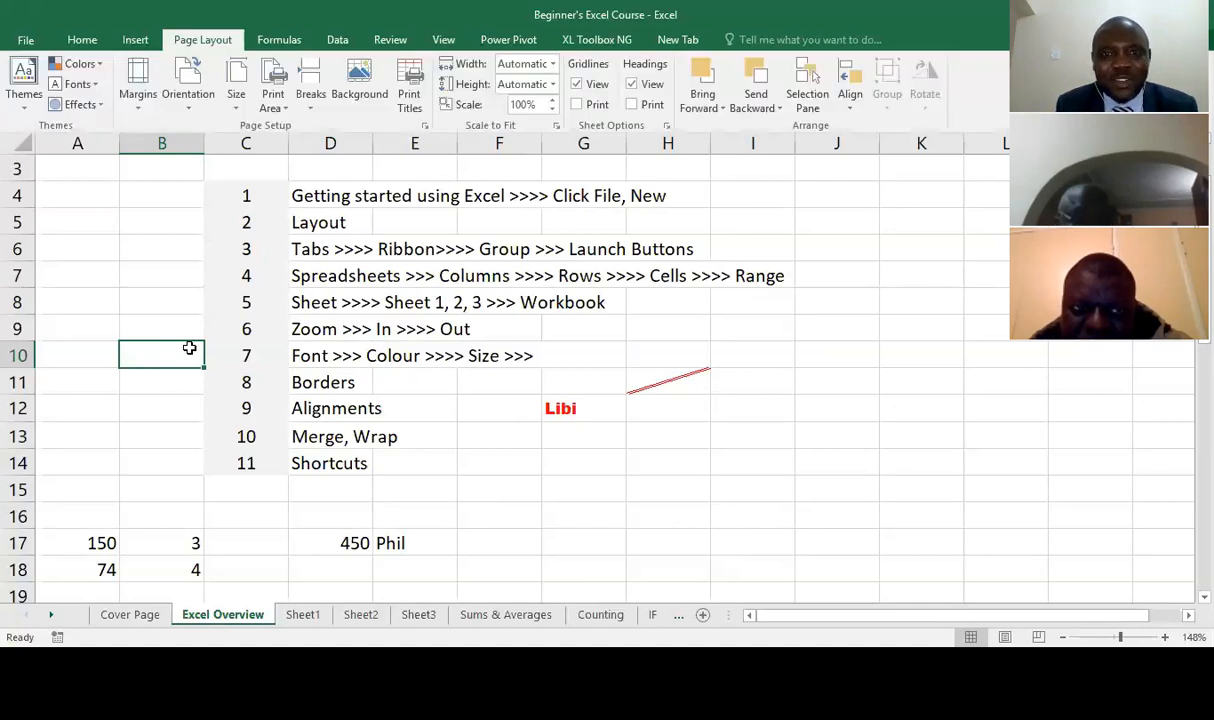
{"action": "key", "text": "alt+p"}
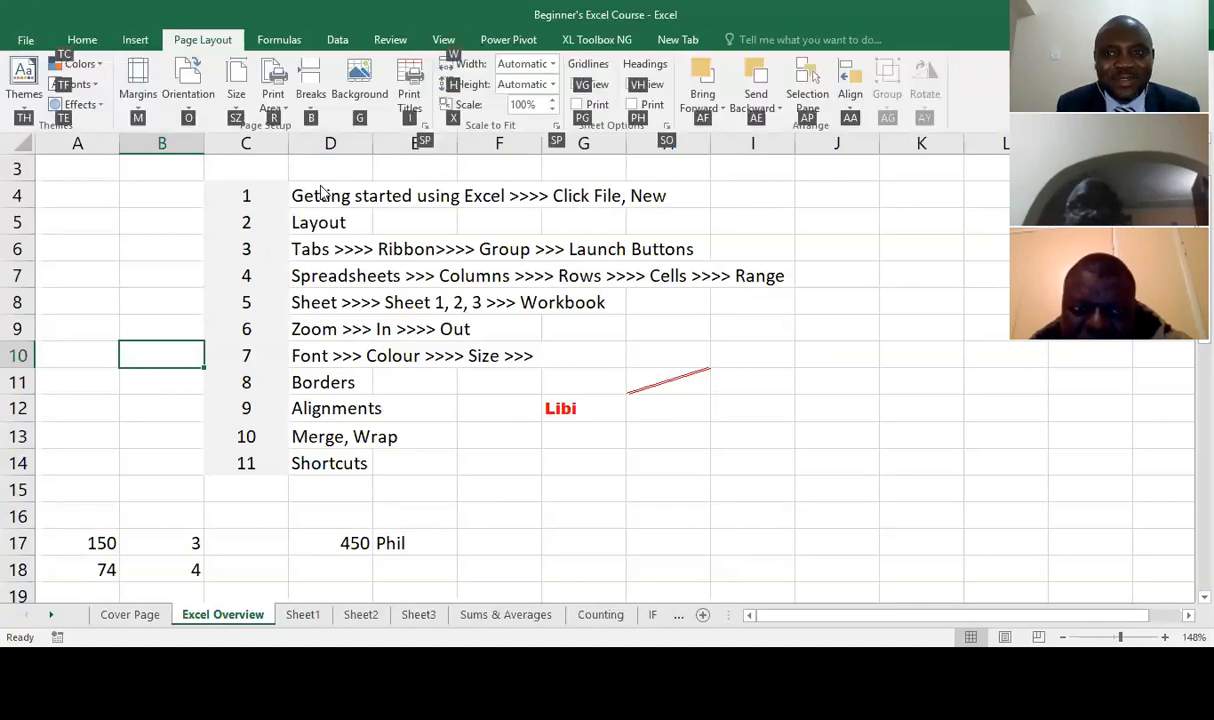